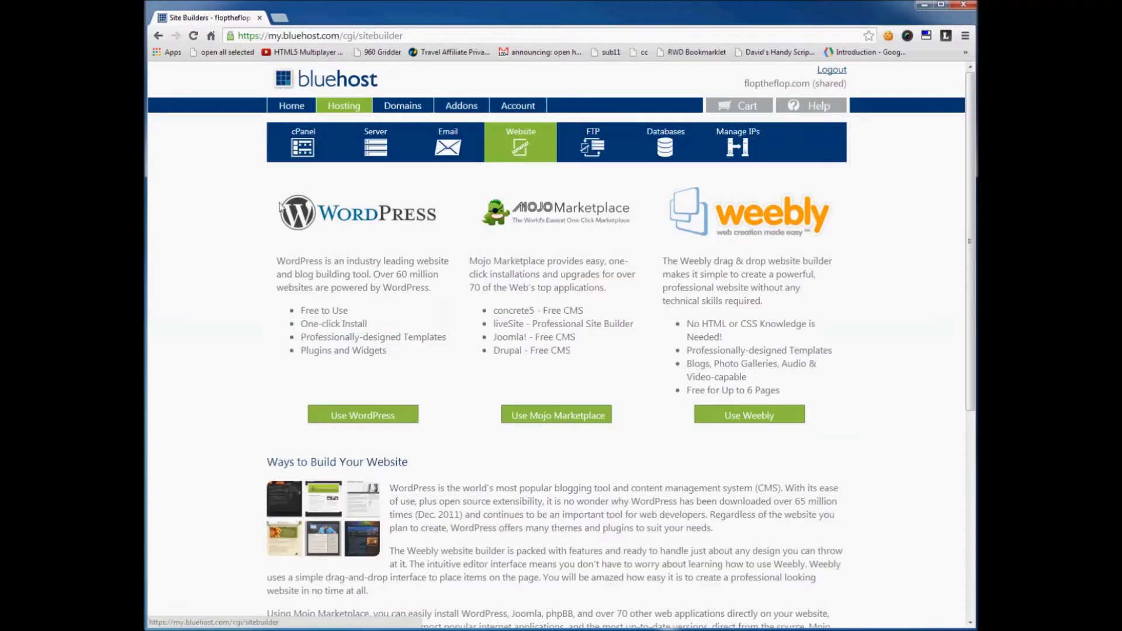
- Choose WordPress on the Bluehost Website page and begin a brand new install
{"action": "left_click", "coordinate": [361, 413]}
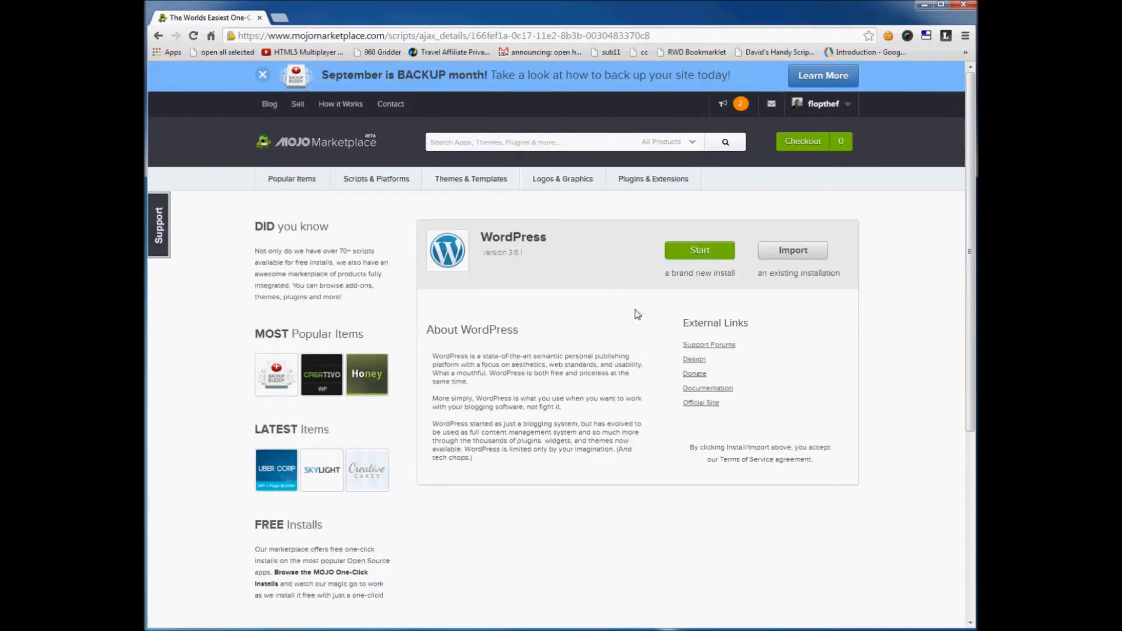
{"action": "left_click", "coordinate": [688, 253]}
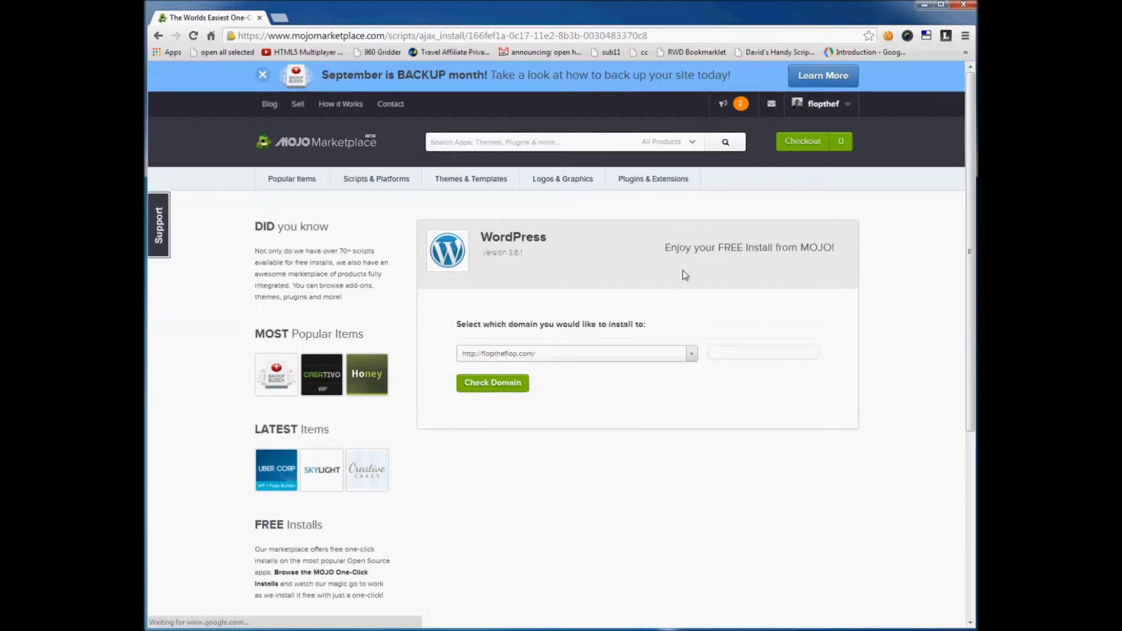
{"action": "left_click", "coordinate": [605, 355]}
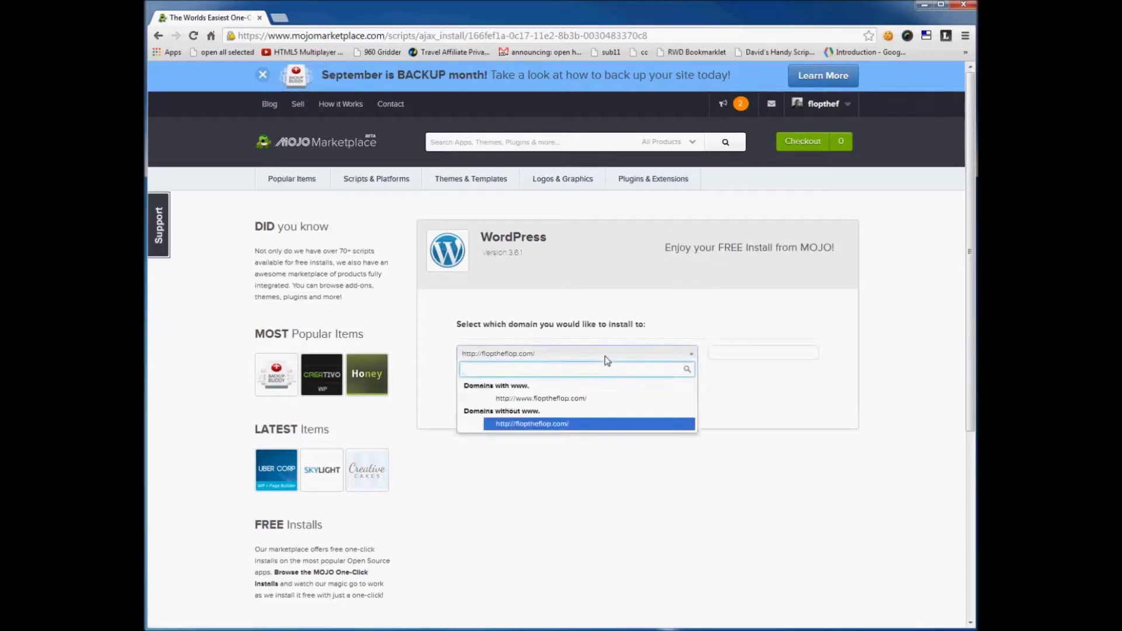
{"action": "left_click", "coordinate": [590, 400]}
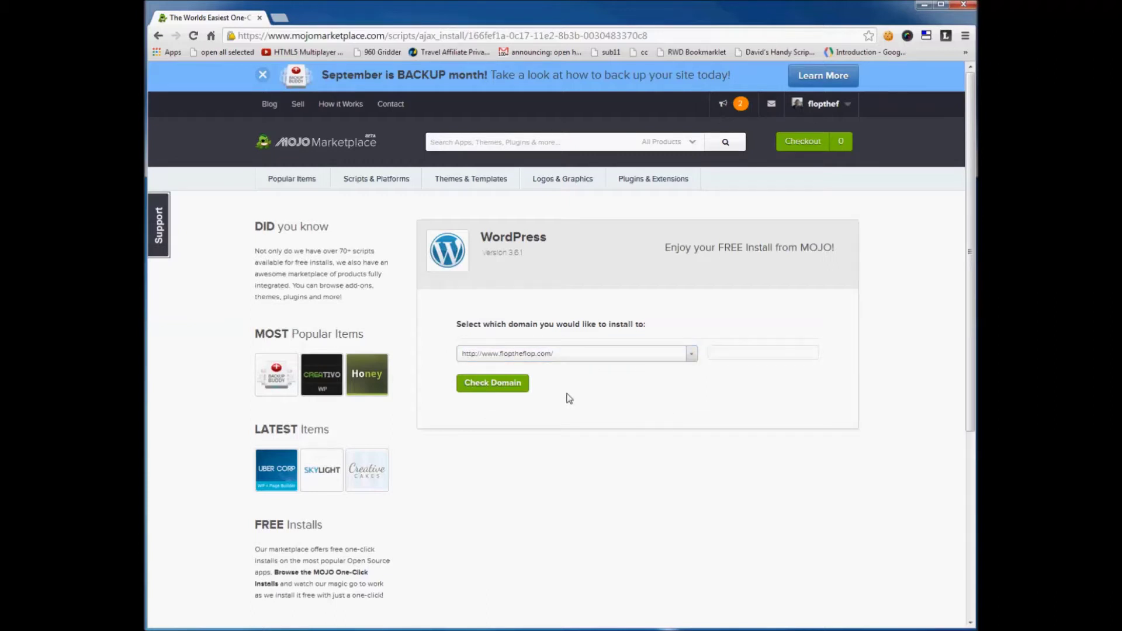
{"action": "left_click", "coordinate": [493, 384]}
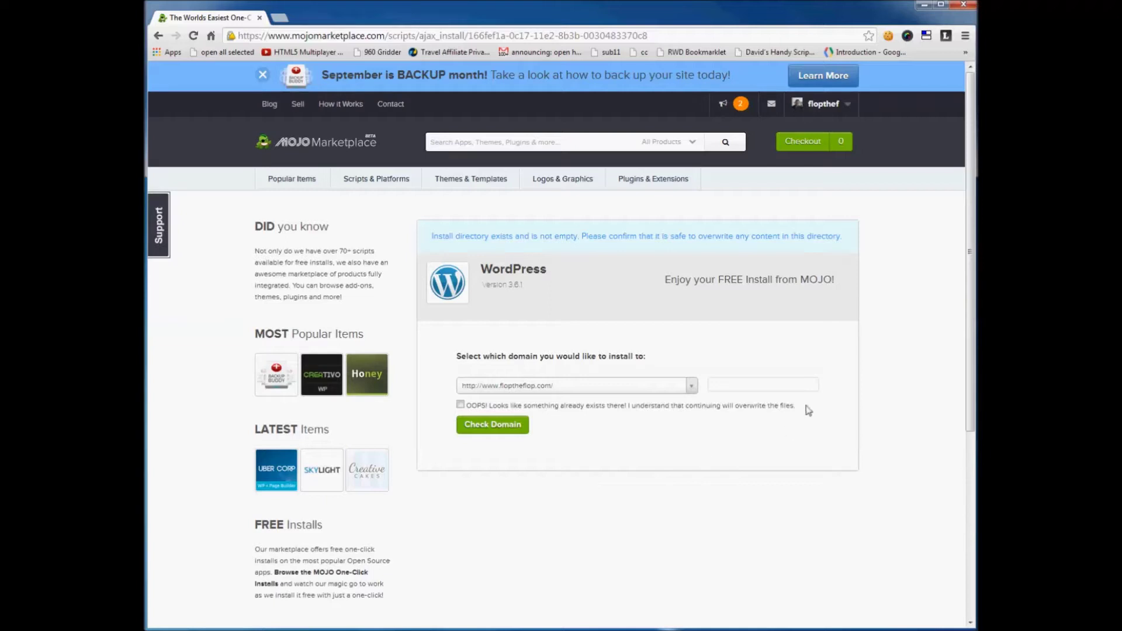
{"action": "left_click_drag", "start_coordinate": [795, 406], "coordinate": [445, 409]}
{"action": "left_click", "coordinate": [827, 403]}
- Agree to overwrite the existing files and show the advanced install options
{"action": "left_click", "coordinate": [461, 406]}
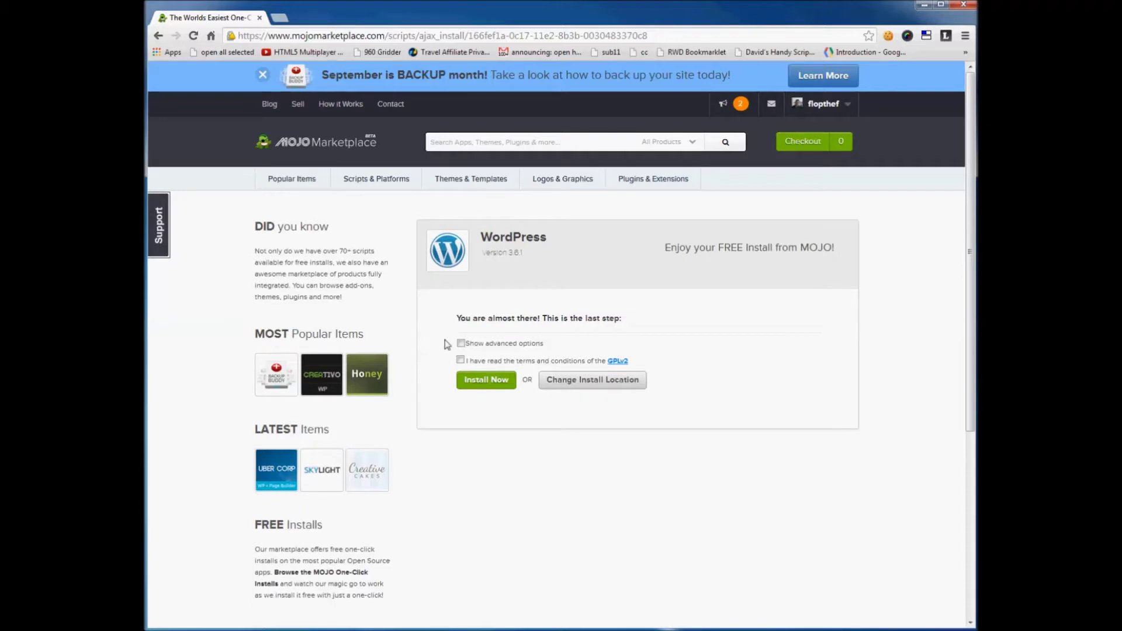
{"action": "left_click", "coordinate": [461, 344]}
{"action": "left_click", "coordinate": [461, 344]}
{"action": "left_click", "coordinate": [462, 343]}
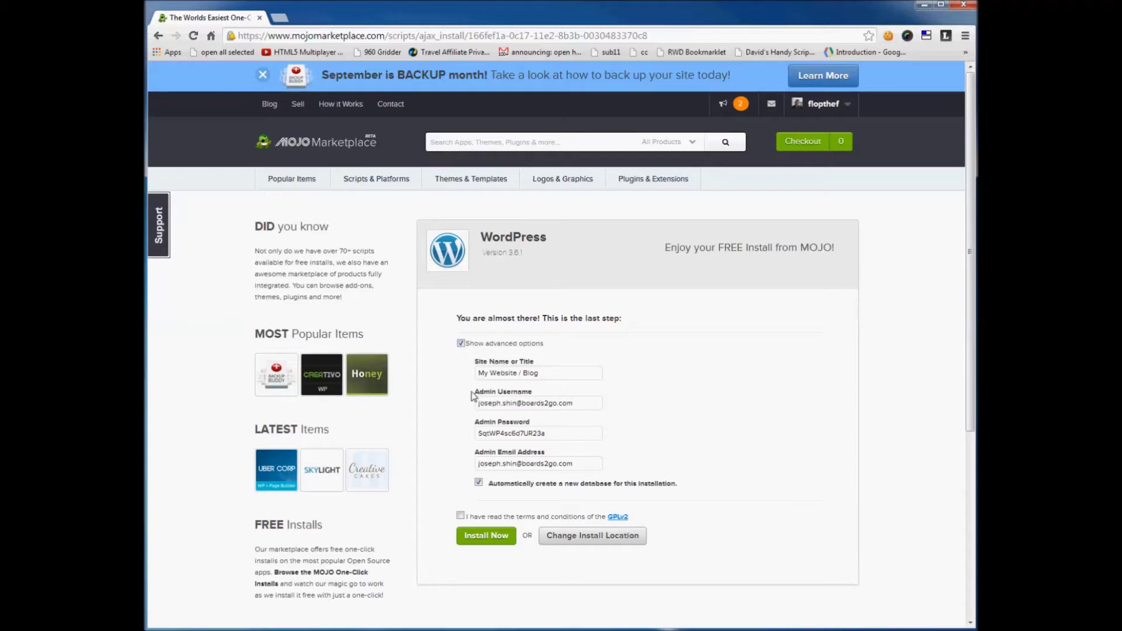
- Set admin username 'admin' with a new password, accept the GPLv2 terms, and install
{"action": "left_click_drag", "start_coordinate": [597, 406], "coordinate": [445, 402]}
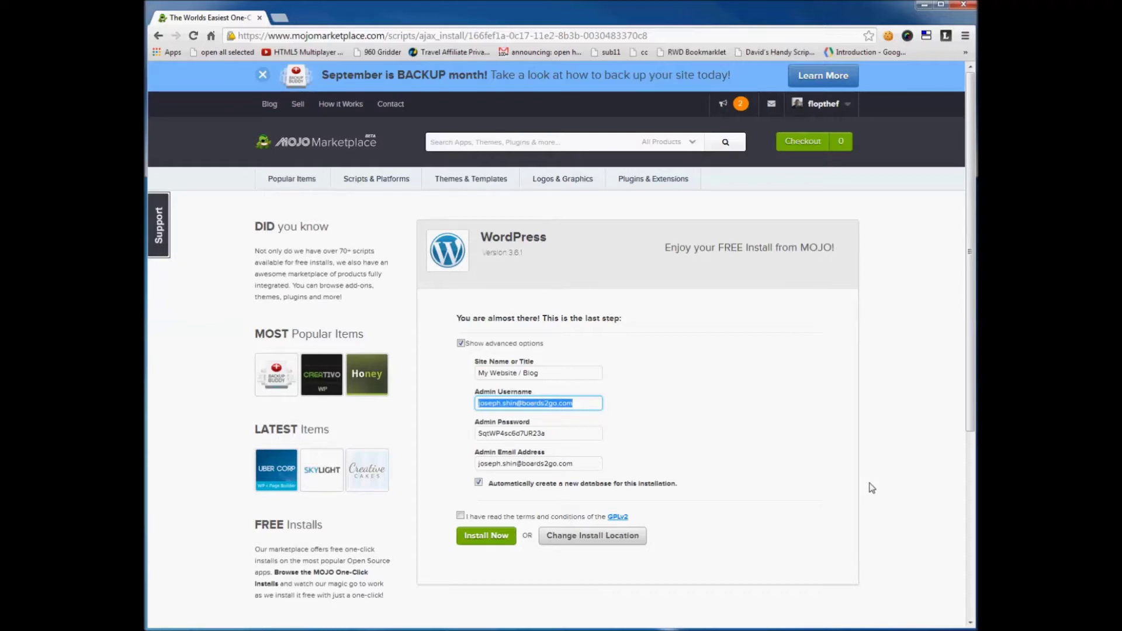
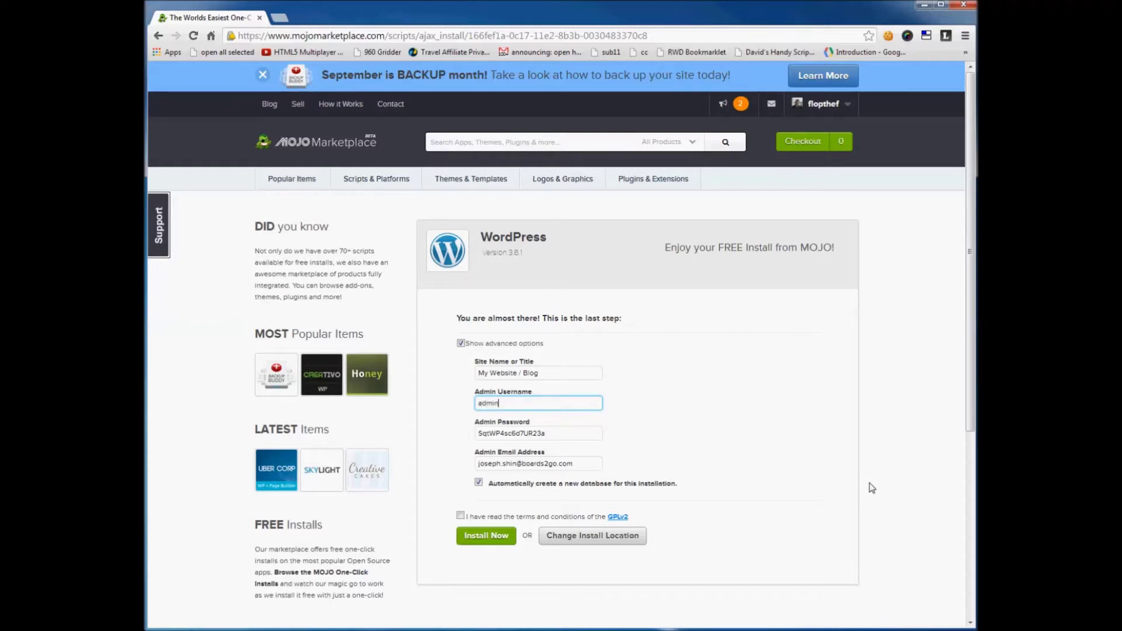
{"action": "key", "text": "Tab"}
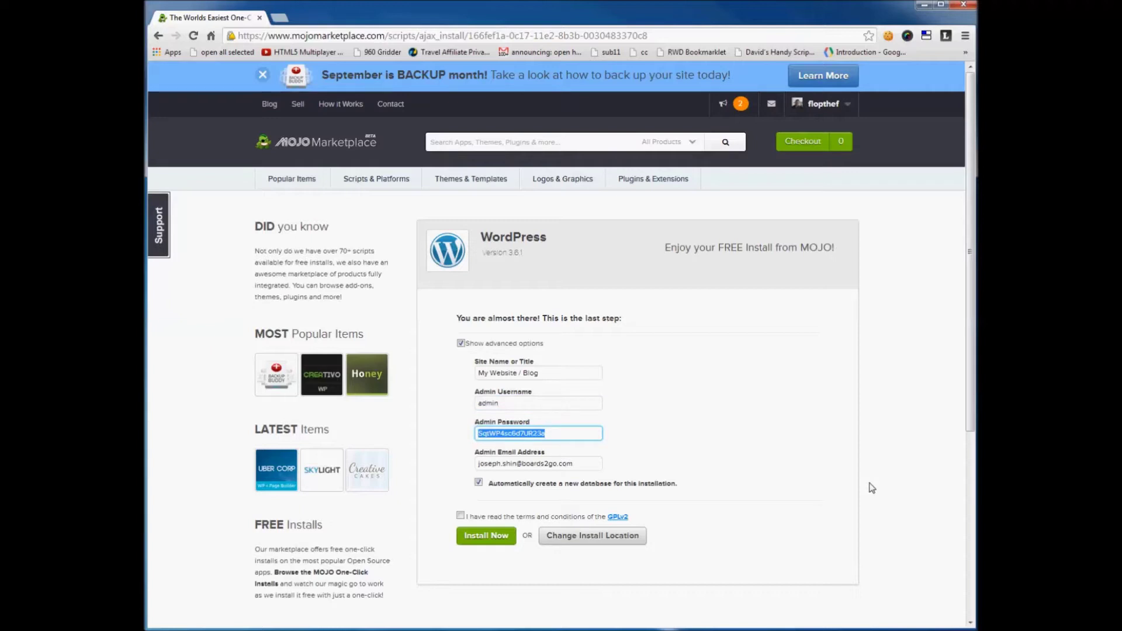
{"action": "key", "text": "BackSpace"}
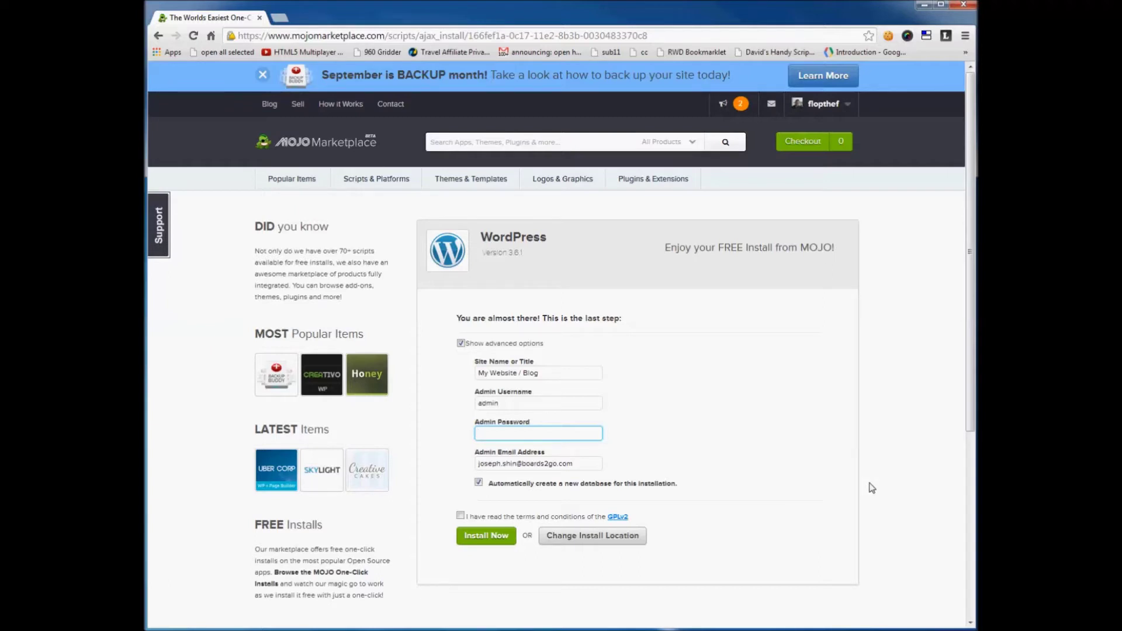
{"action": "left_click", "coordinate": [746, 465]}
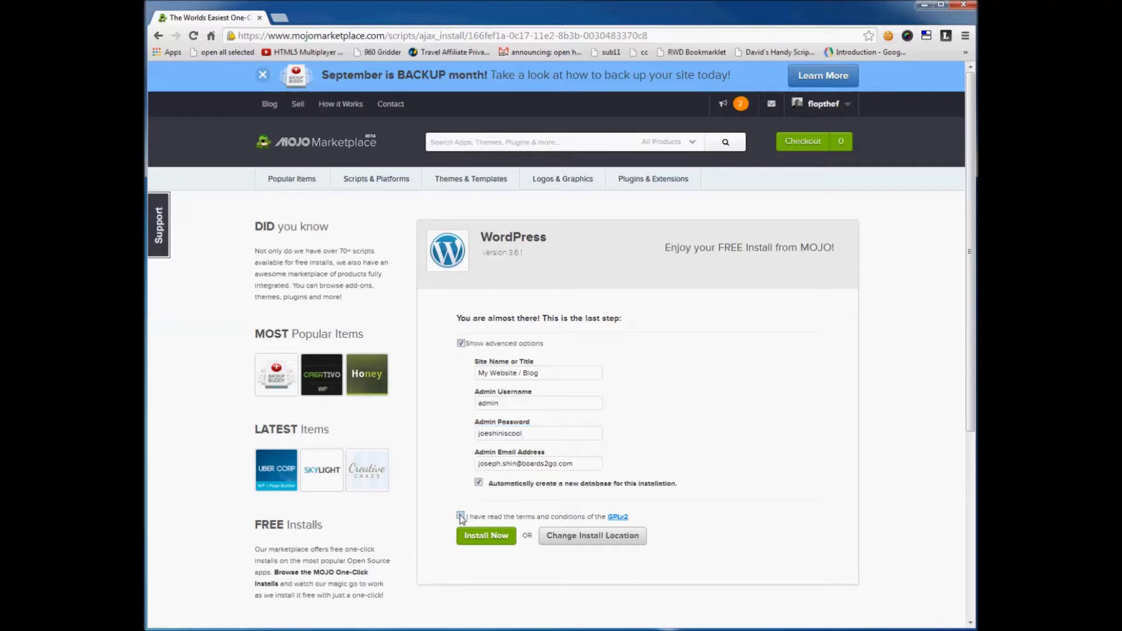
{"action": "left_click", "coordinate": [461, 517]}
{"action": "left_click", "coordinate": [497, 536]}
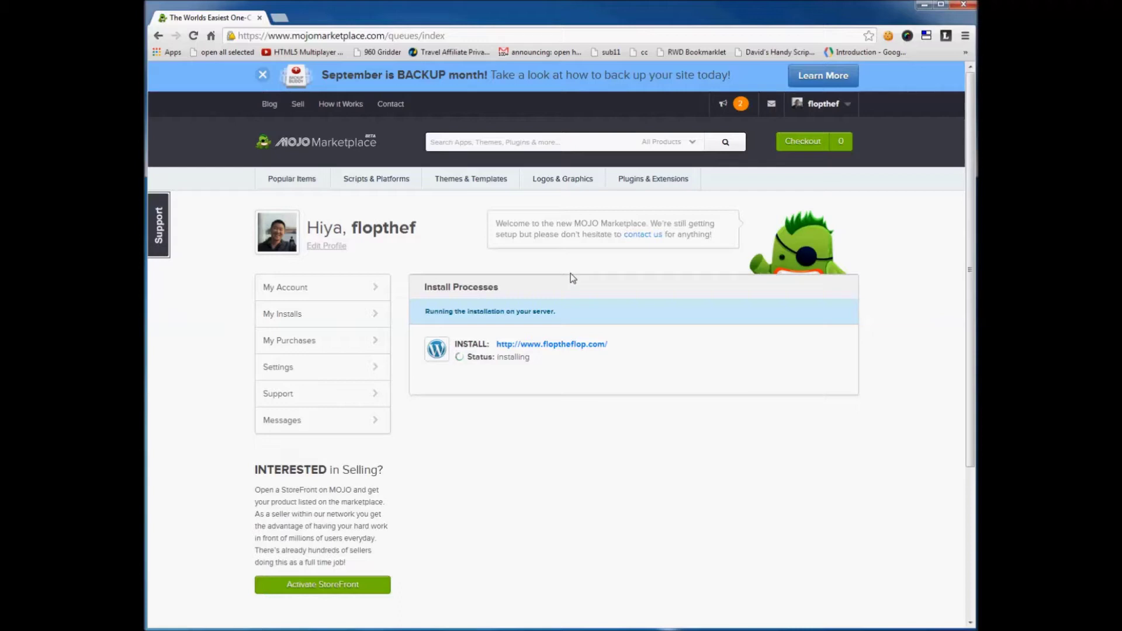
- Open a new browser tab while the WordPress install runs
{"action": "key", "text": "ctrl+t"}
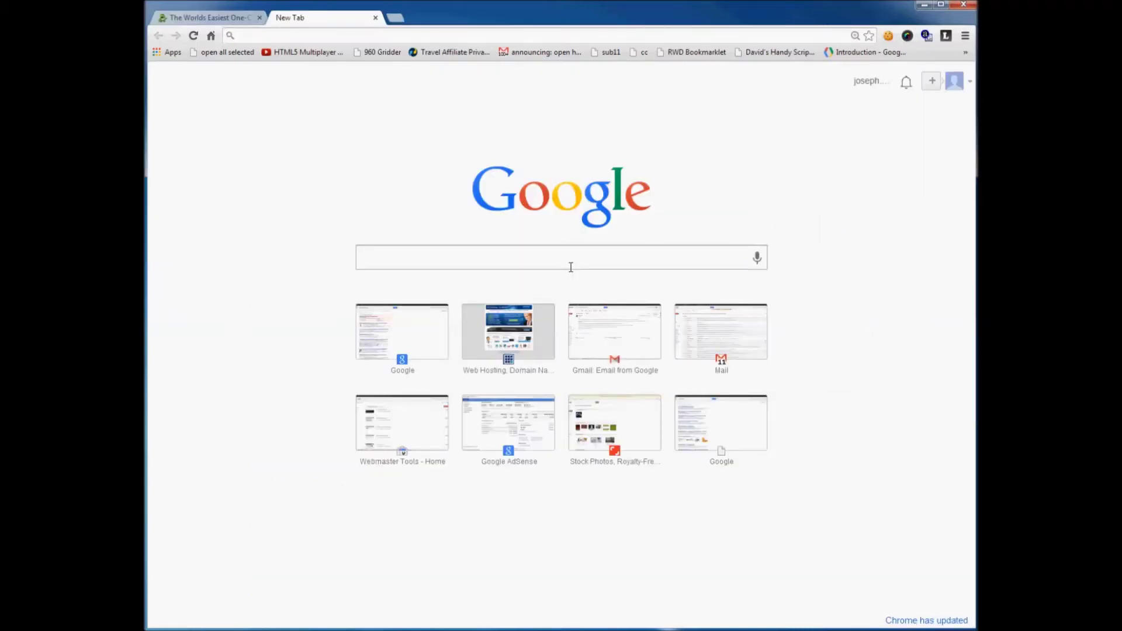
- Search Google for 'creative commons image search' and open CC Search's query box
{"action": "type", "text": "creative commons image search"}
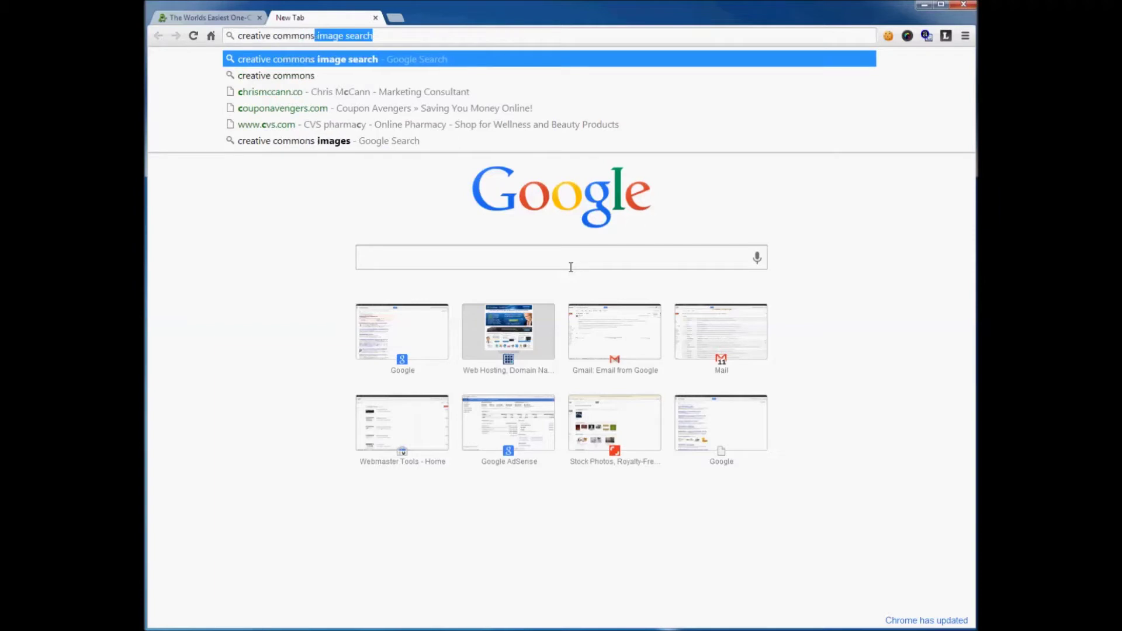
{"action": "key", "text": "Return"}
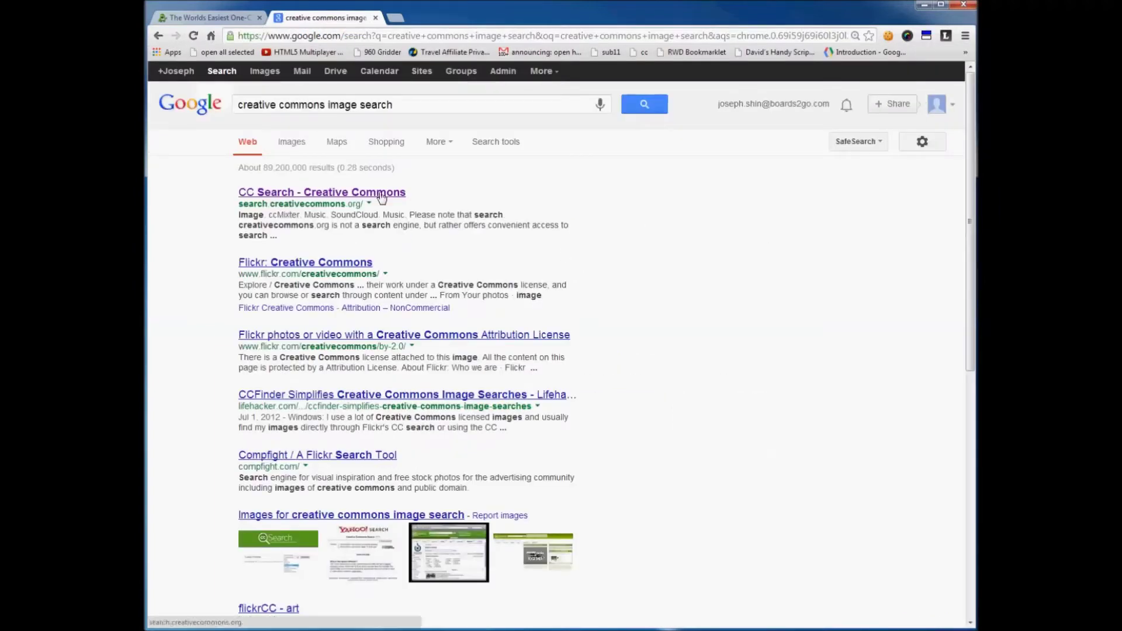
{"action": "left_click", "coordinate": [382, 195]}
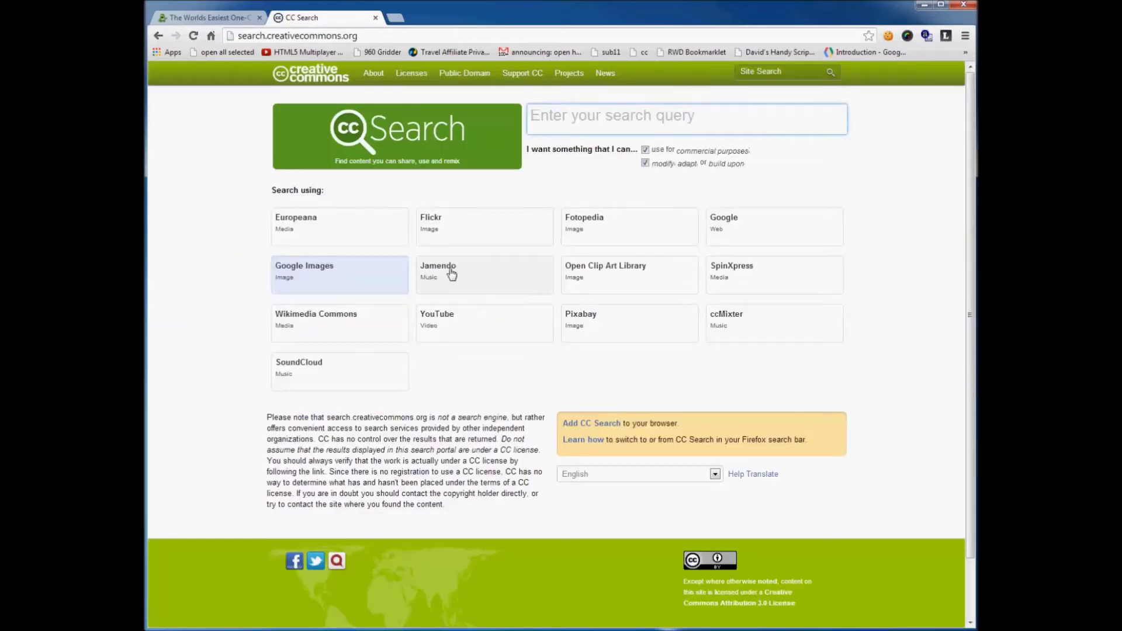
{"action": "left_click", "coordinate": [603, 120]}
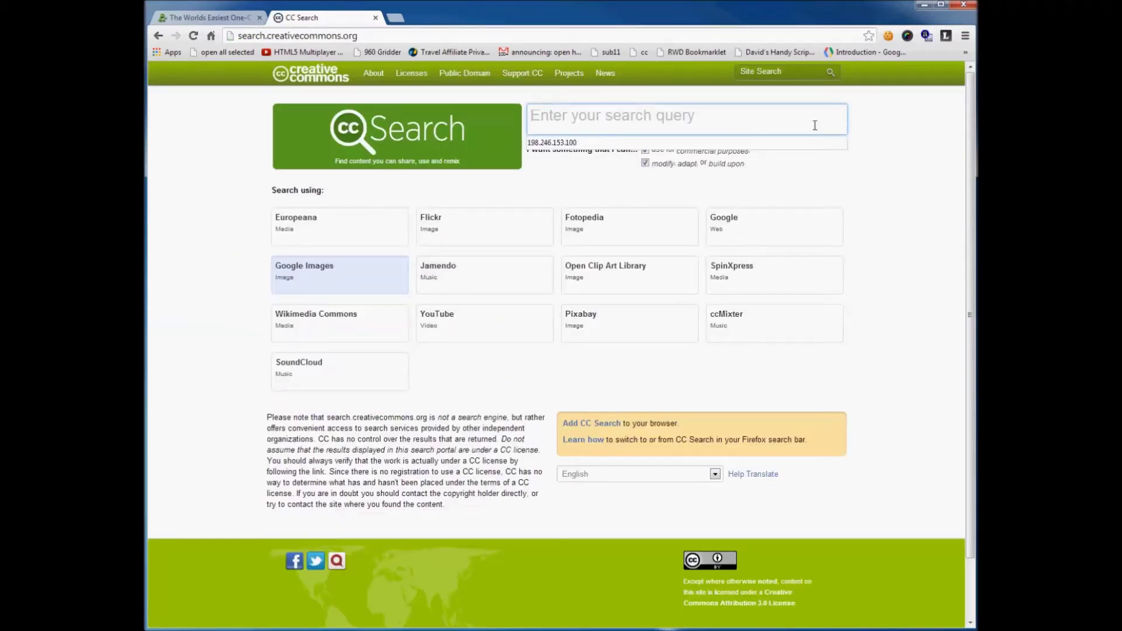
{"action": "left_click", "coordinate": [879, 159]}
{"action": "left_click", "coordinate": [754, 121]}
- Search for 'poker' images labeled for reuse and scroll through the results
{"action": "type", "text": "poker"}
{"action": "key", "text": "Return"}
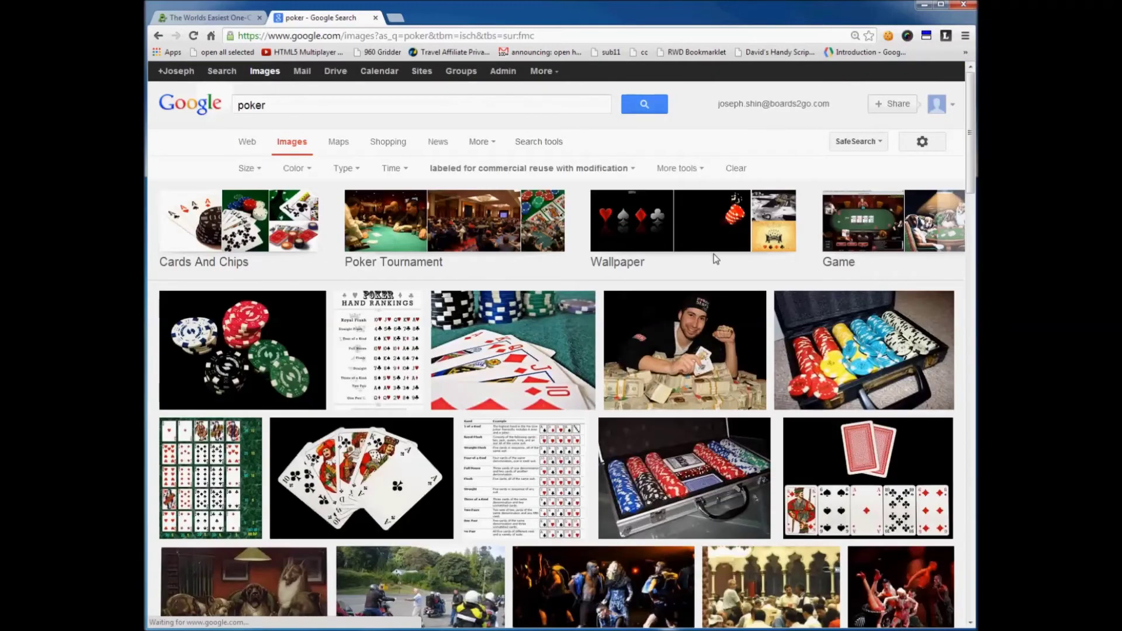
{"action": "scroll", "coordinate": [641, 346], "scroll_direction": "down", "scroll_amount": 10}
{"action": "scroll", "coordinate": [642, 346], "scroll_direction": "down", "scroll_amount": 11}
{"action": "scroll", "coordinate": [639, 346], "scroll_direction": "down", "scroll_amount": 7}
{"action": "scroll", "coordinate": [641, 346], "scroll_direction": "down", "scroll_amount": 14}
{"action": "scroll", "coordinate": [642, 346], "scroll_direction": "down", "scroll_amount": 5}
{"action": "scroll", "coordinate": [641, 346], "scroll_direction": "up", "scroll_amount": 3}
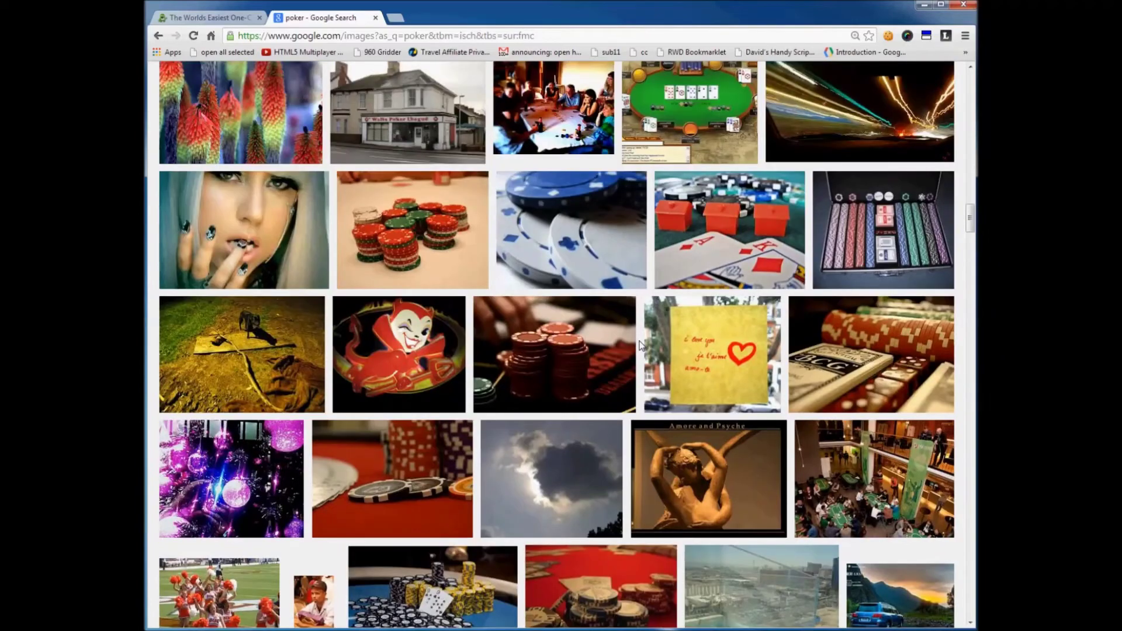
- Preview the red houses-and-cards photo, view its options, then return to the MOJO tab
{"action": "left_click", "coordinate": [712, 251]}
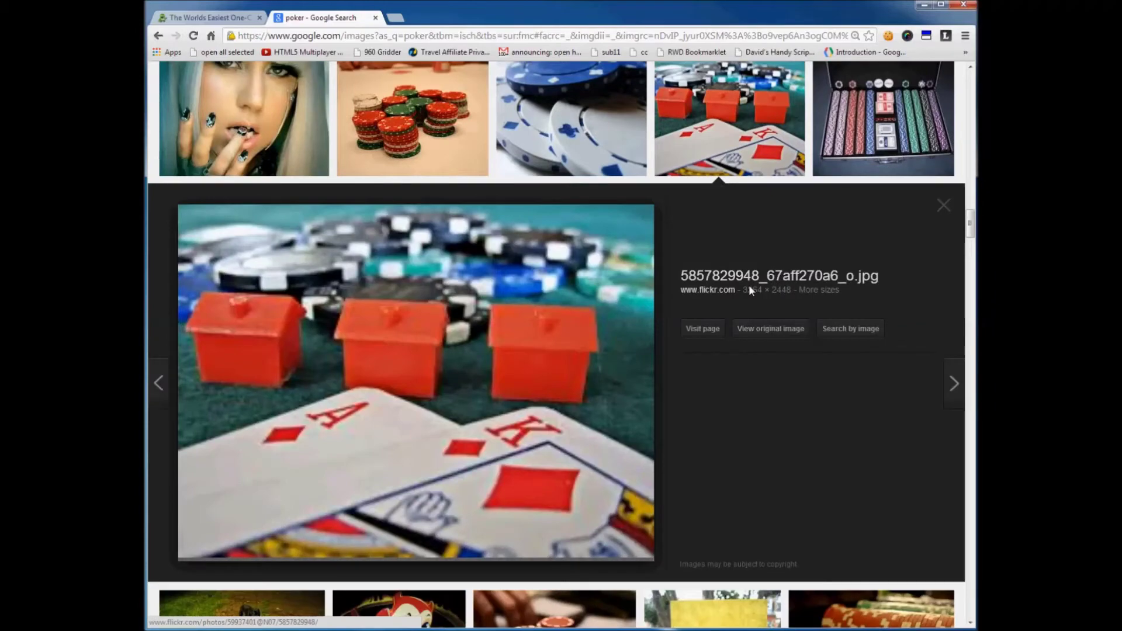
{"action": "right_click", "coordinate": [503, 329]}
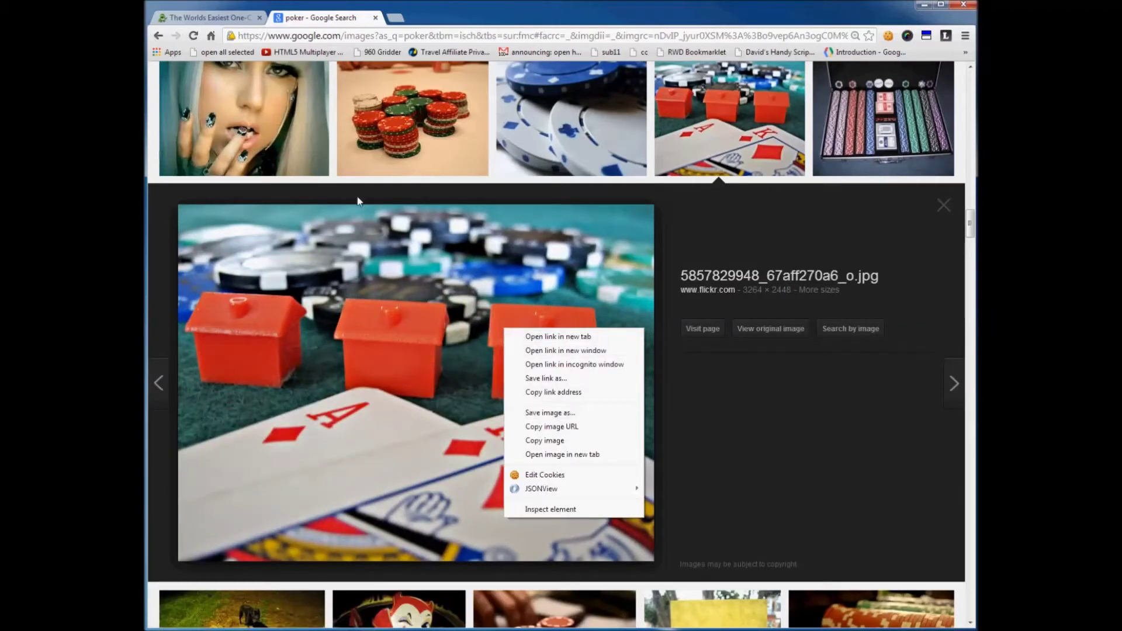
{"action": "scroll", "coordinate": [335, 157], "scroll_direction": "up", "scroll_amount": 2}
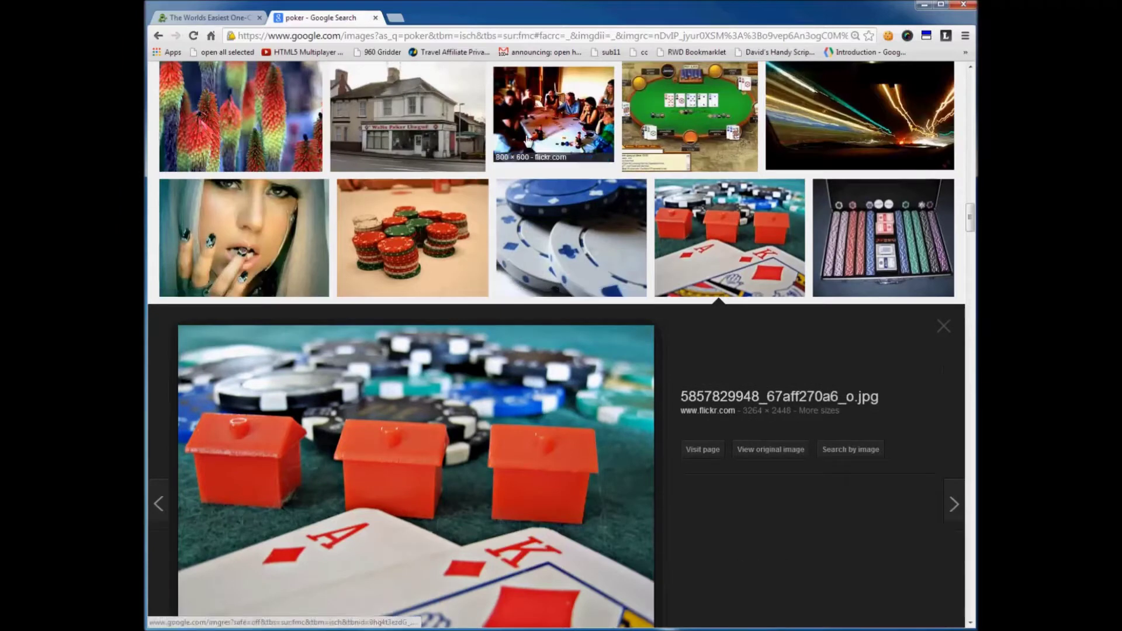
{"action": "left_click", "coordinate": [225, 17]}
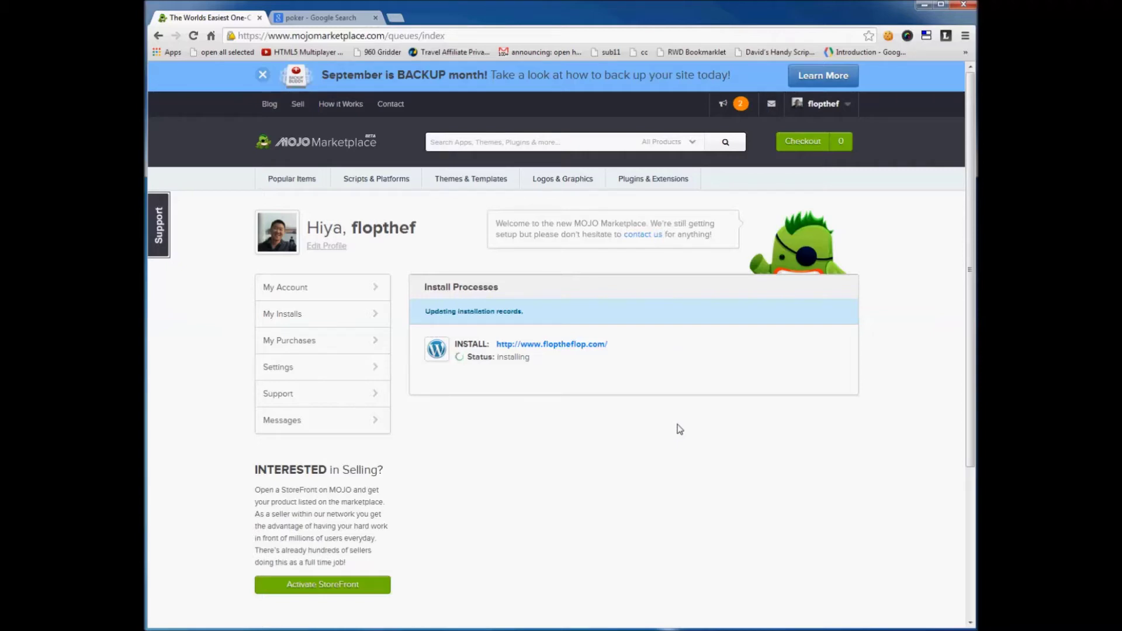
- Review the floptheflop.com install details, including the admin password line
{"action": "scroll", "coordinate": [701, 392], "scroll_direction": "down", "scroll_amount": 1}
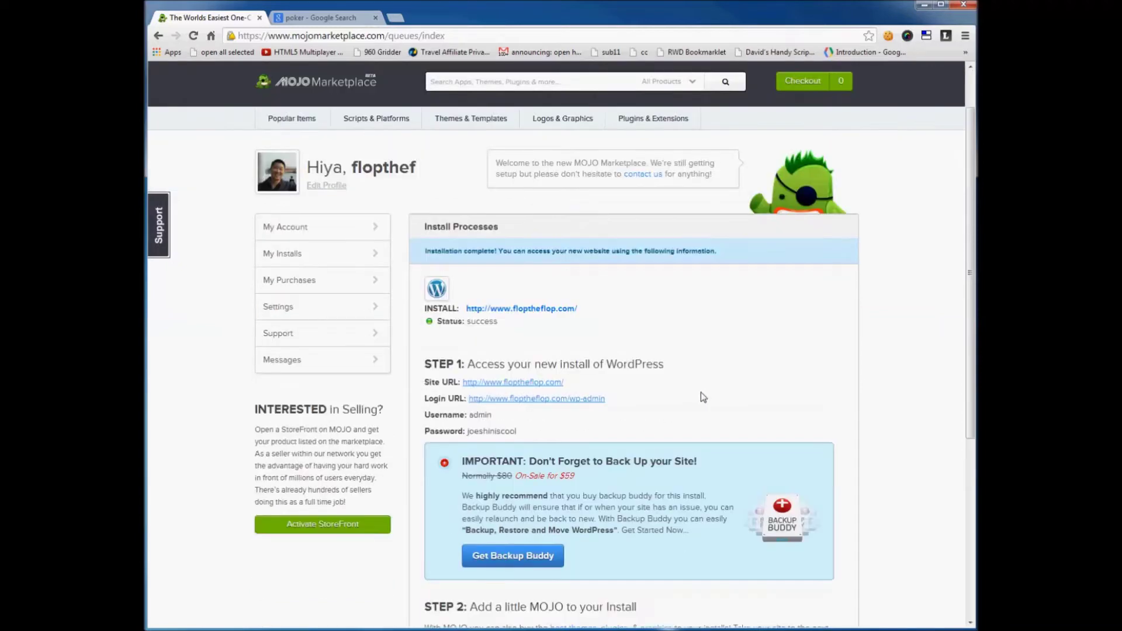
{"action": "scroll", "coordinate": [687, 398], "scroll_direction": "up", "scroll_amount": 1}
{"action": "scroll", "coordinate": [686, 397], "scroll_direction": "down", "scroll_amount": 1}
{"action": "left_click_drag", "start_coordinate": [425, 431], "coordinate": [537, 434]}
{"action": "left_click", "coordinate": [534, 438]}
{"action": "scroll", "coordinate": [534, 440], "scroll_direction": "down", "scroll_amount": 3}
{"action": "scroll", "coordinate": [536, 441], "scroll_direction": "up", "scroll_amount": 2}
{"action": "scroll", "coordinate": [536, 441], "scroll_direction": "up", "scroll_amount": 2}
{"action": "scroll", "coordinate": [574, 479], "scroll_direction": "down", "scroll_amount": 2}
{"action": "scroll", "coordinate": [633, 498], "scroll_direction": "down", "scroll_amount": 2}
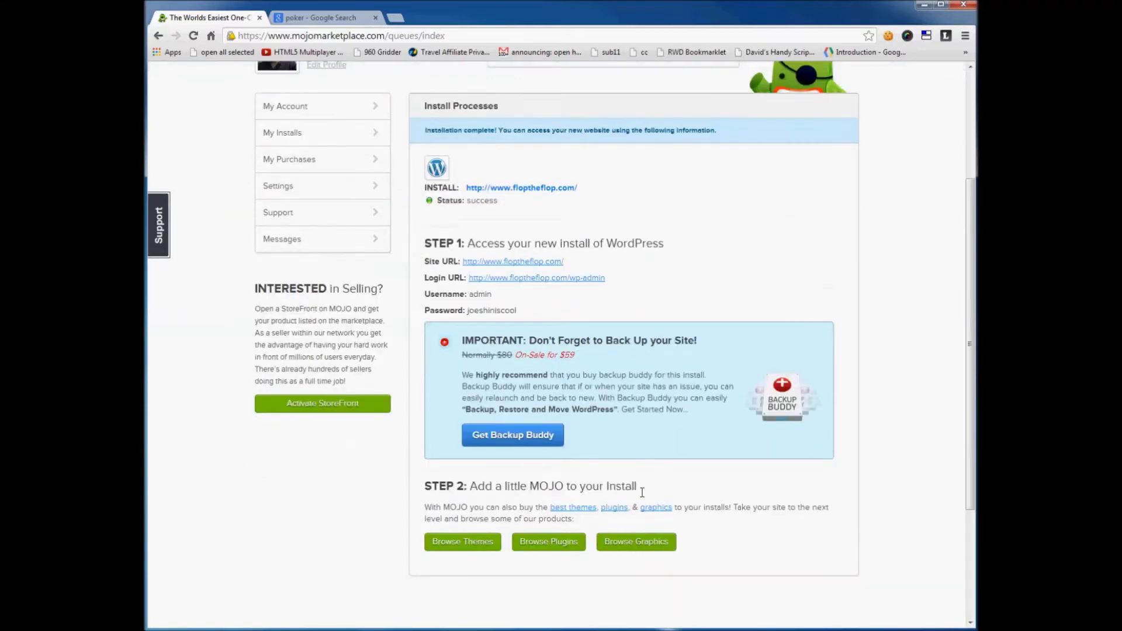
{"action": "scroll", "coordinate": [719, 506], "scroll_direction": "up", "scroll_amount": 4}
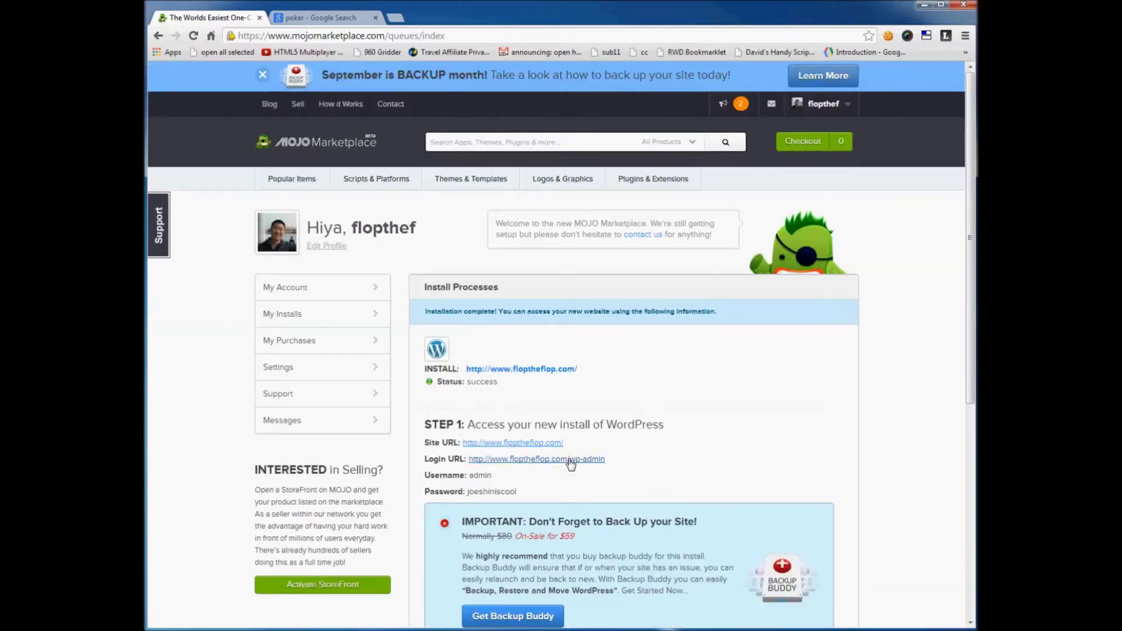
- Open the newly installed site, close the poker images tab, and return to the install details
{"action": "left_click", "coordinate": [520, 443]}
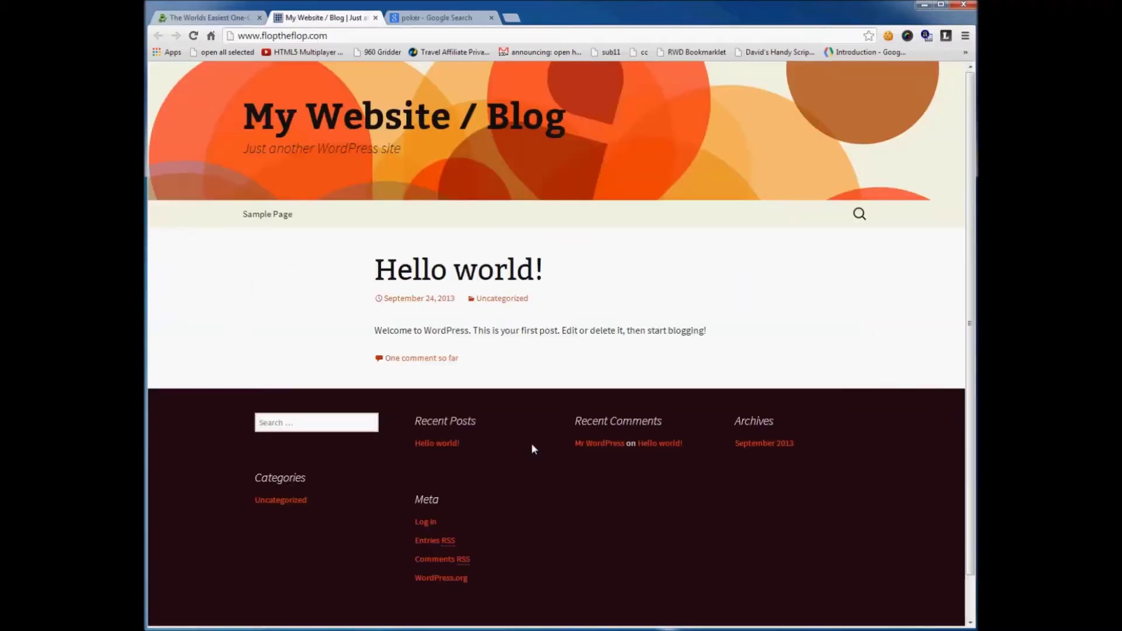
{"action": "scroll", "coordinate": [531, 449], "scroll_direction": "down", "scroll_amount": 1}
{"action": "scroll", "coordinate": [533, 443], "scroll_direction": "up", "scroll_amount": 1}
{"action": "left_click", "coordinate": [453, 18]}
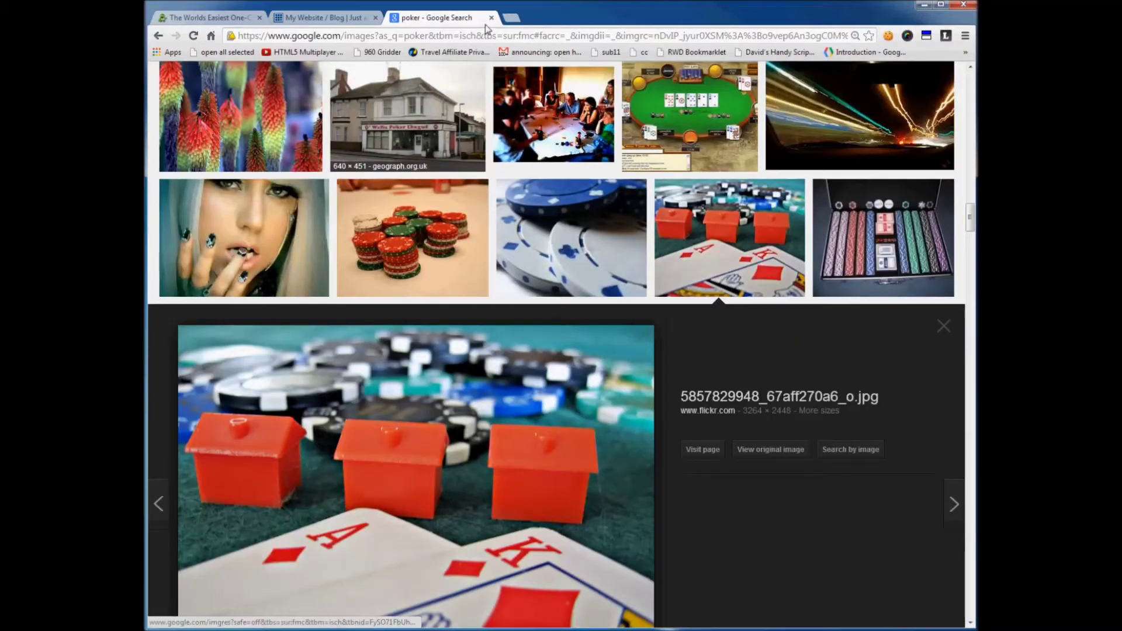
{"action": "left_click", "coordinate": [493, 18]}
{"action": "left_click", "coordinate": [230, 19]}
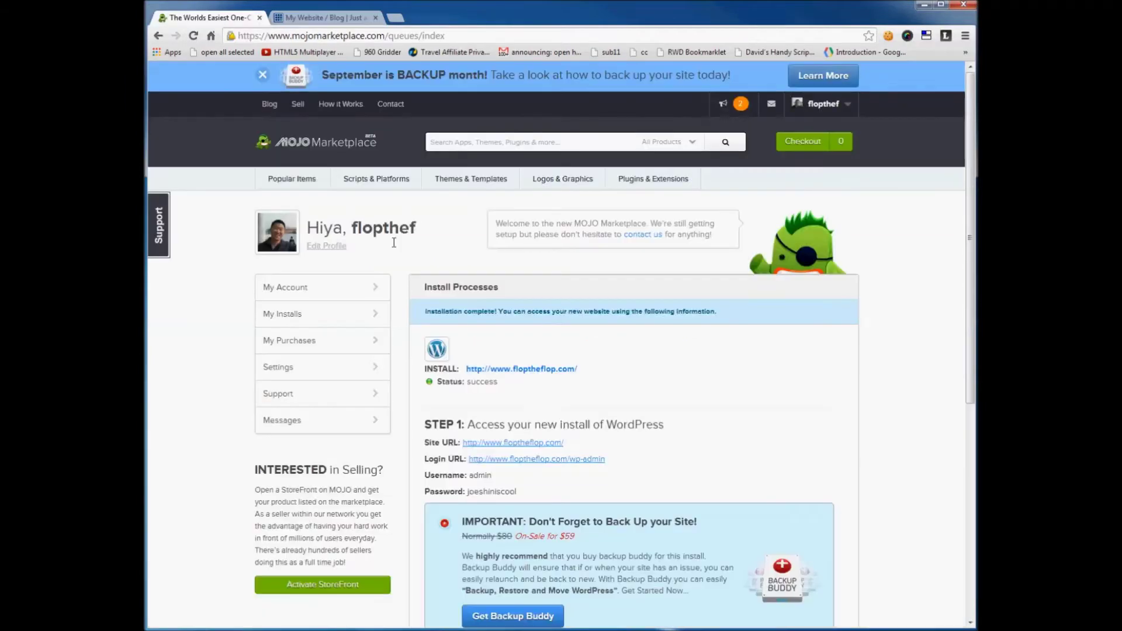
- Log in to the floptheflop.com WordPress admin as 'admin' with the admin password
{"action": "left_click", "coordinate": [554, 461]}
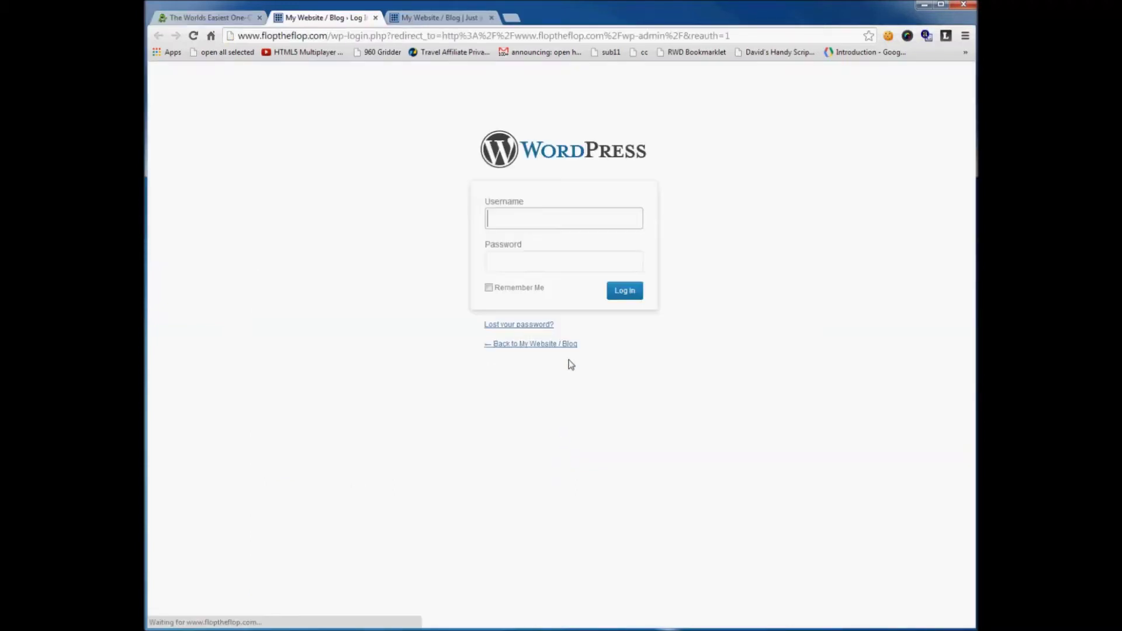
{"action": "left_click", "coordinate": [531, 222]}
{"action": "type", "text": "admin"}
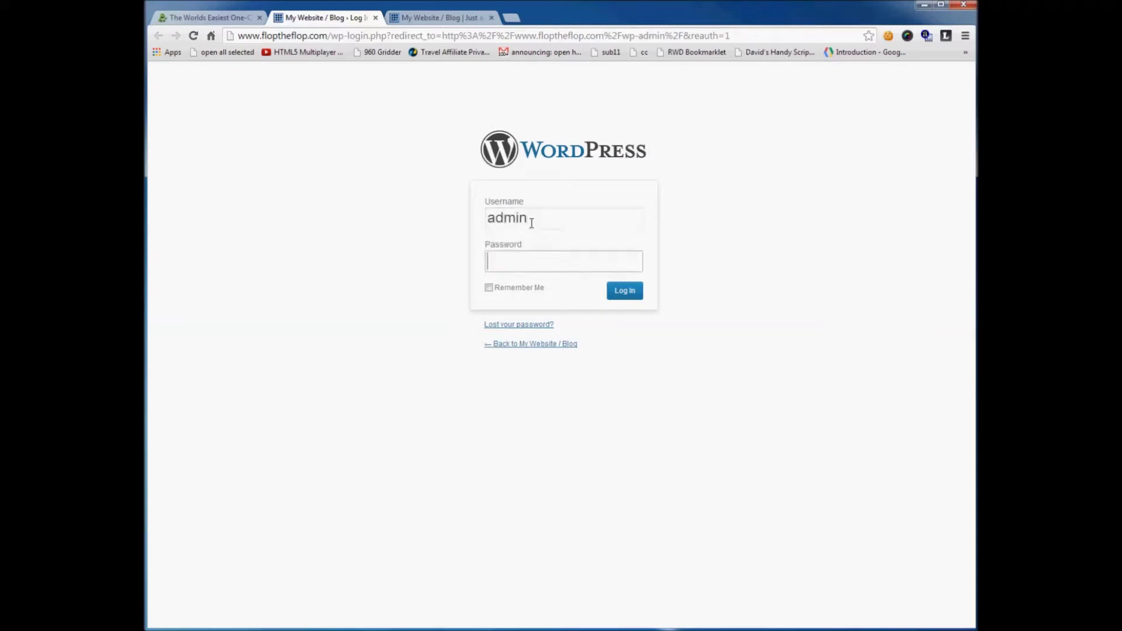
{"action": "key", "text": "Tab"}
{"action": "type", "text": "•••••••••••••"}
{"action": "key", "text": "Tab"}
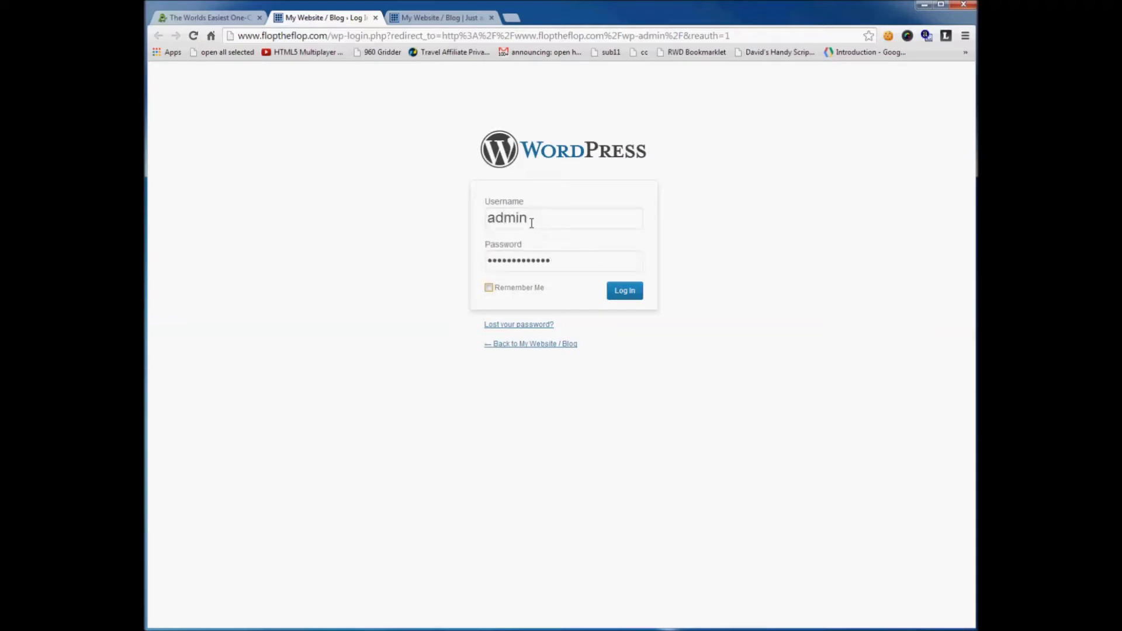
{"action": "key", "text": "Return"}
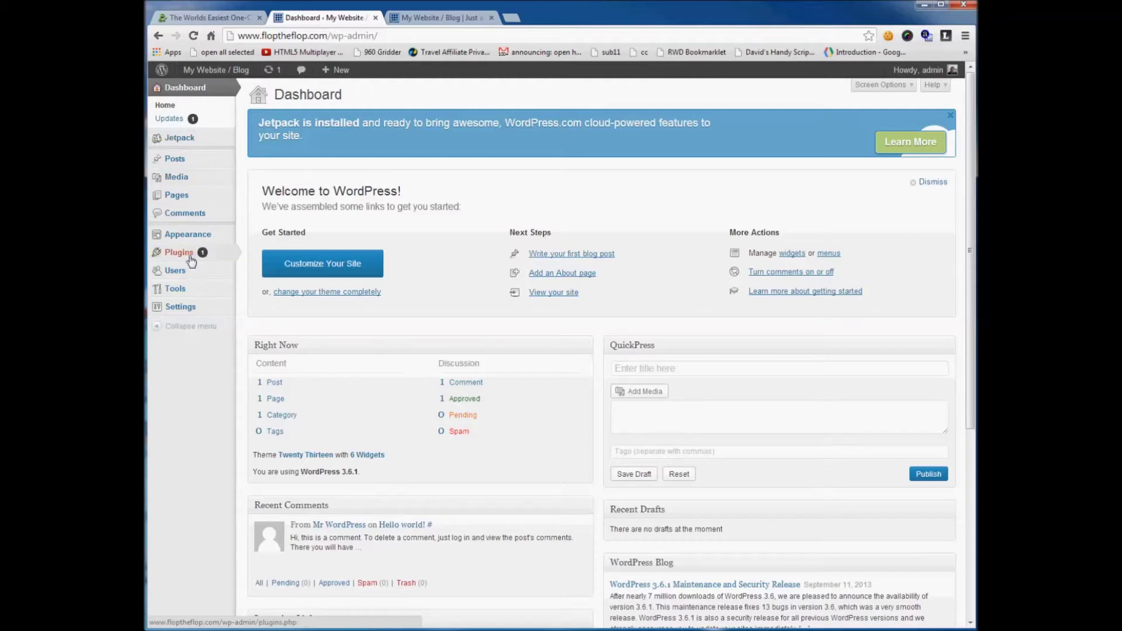
- Search the plugin directory for 'jetpack' under Plugins > Add New
{"action": "mouse_move", "coordinate": [189, 259]}
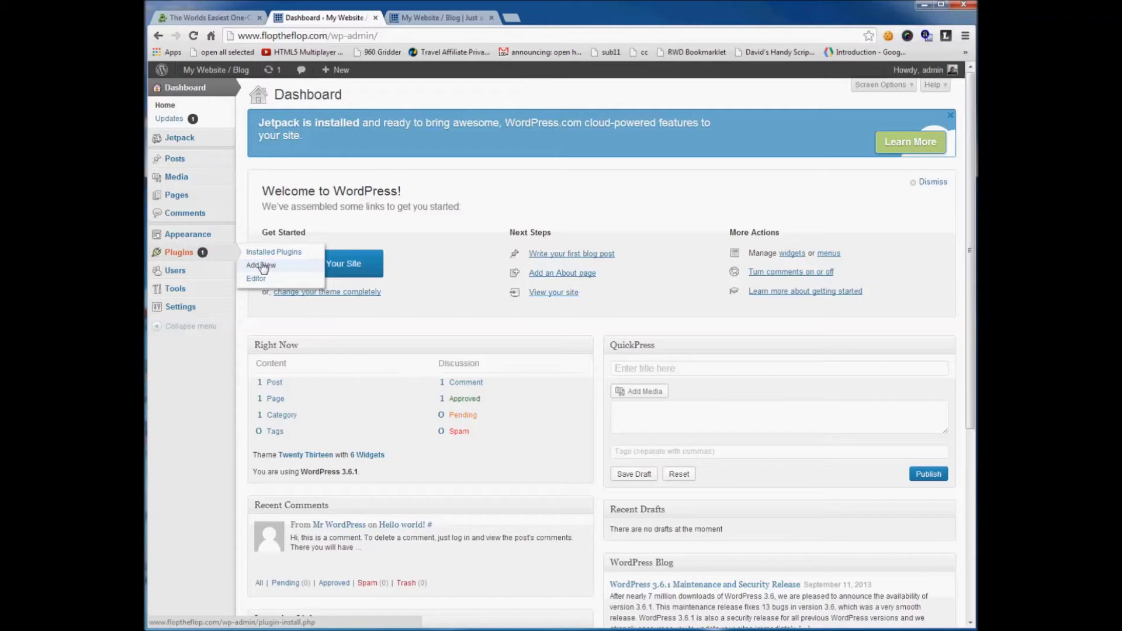
{"action": "left_click", "coordinate": [262, 268]}
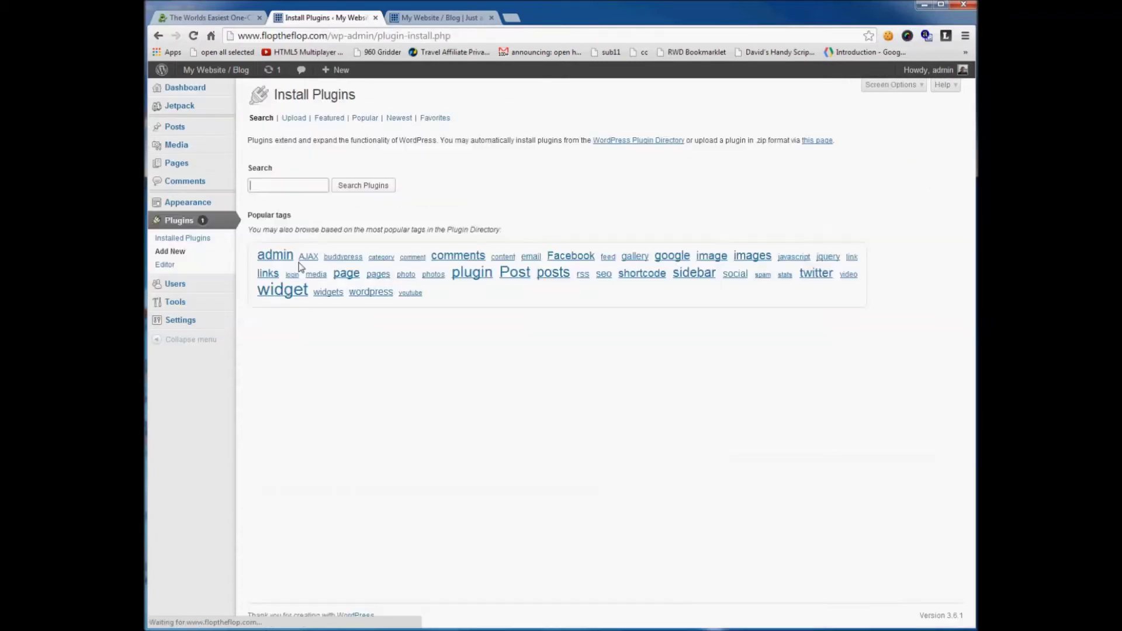
{"action": "type", "text": "jetpack"}
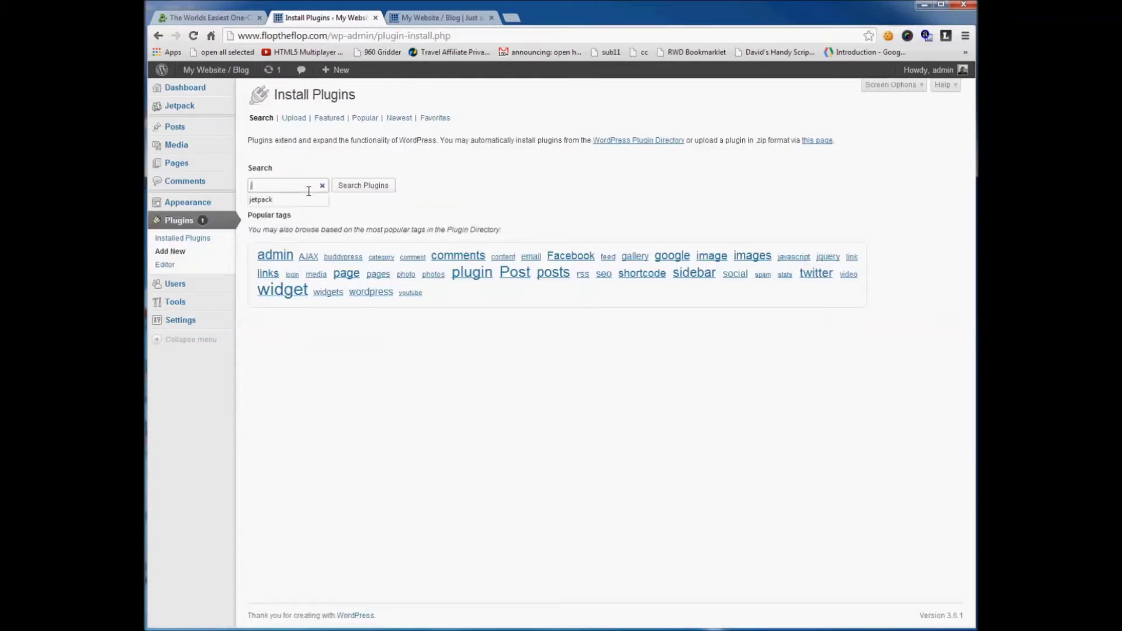
{"action": "key", "text": "Return"}
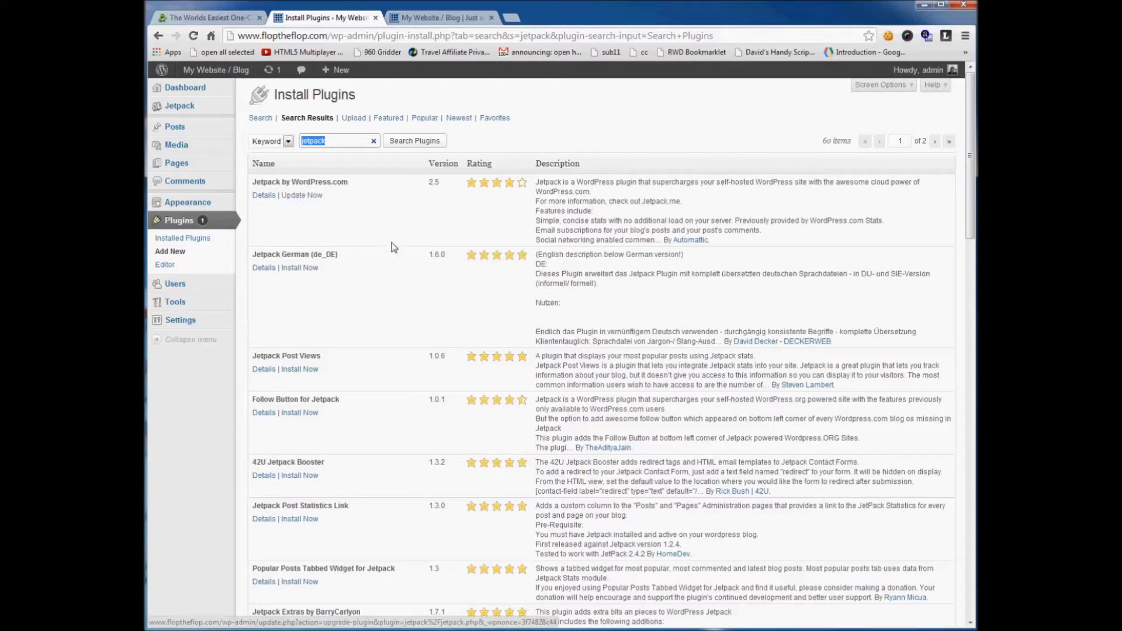
- Open the Jetpack page, browse its feature cards, and start connecting to WordPress.com
{"action": "left_click", "coordinate": [163, 111]}
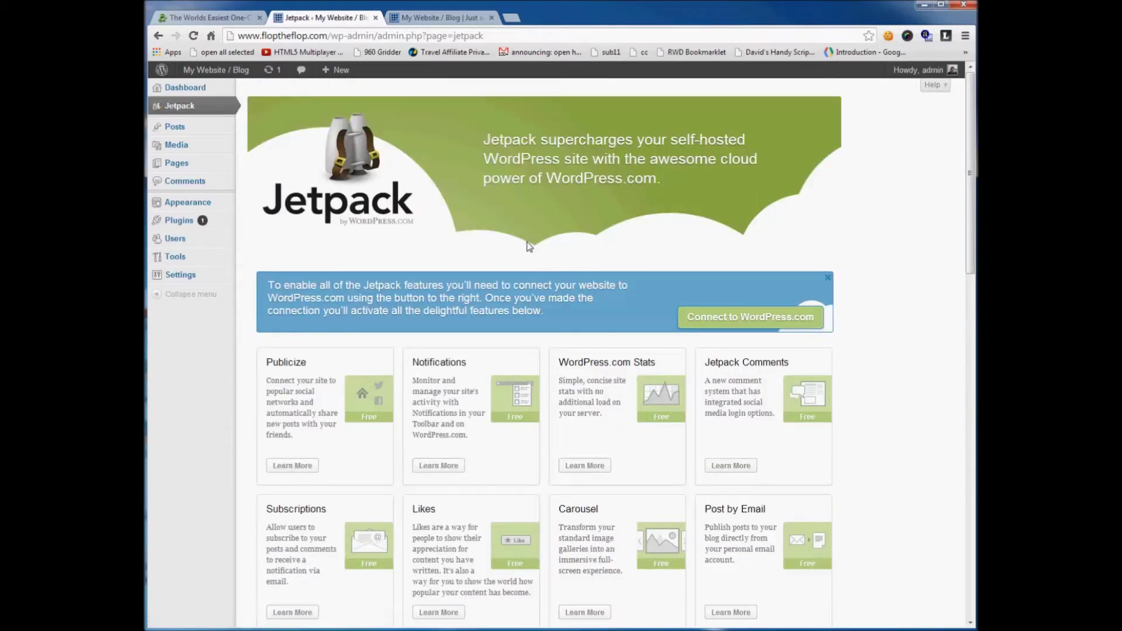
{"action": "scroll", "coordinate": [529, 246], "scroll_direction": "down", "scroll_amount": 2}
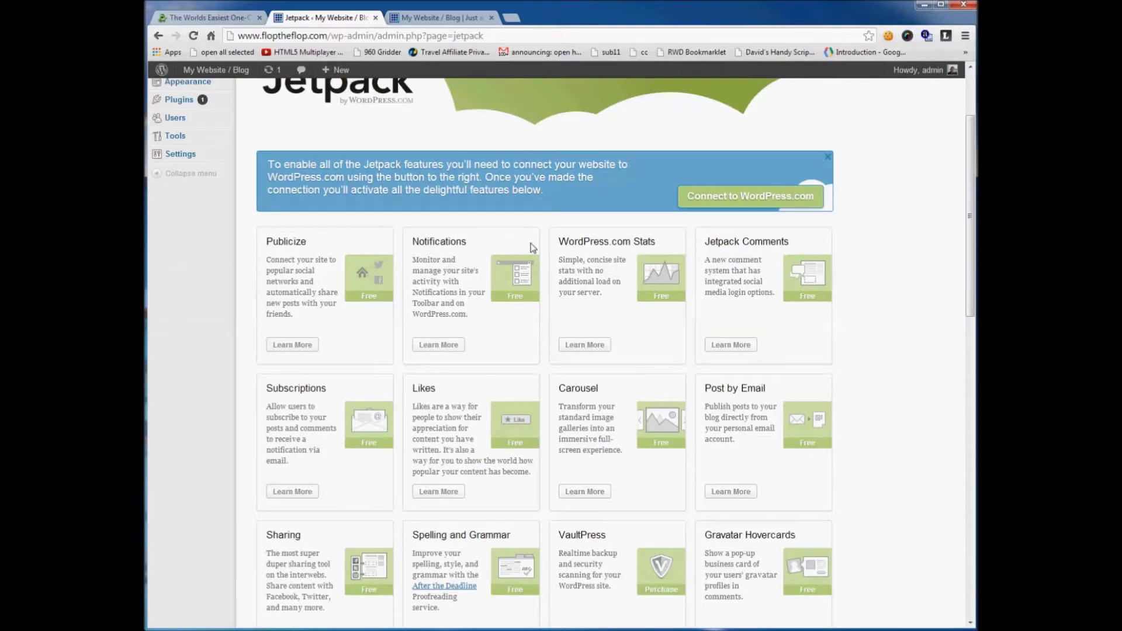
{"action": "scroll", "coordinate": [531, 247], "scroll_direction": "down", "scroll_amount": 13}
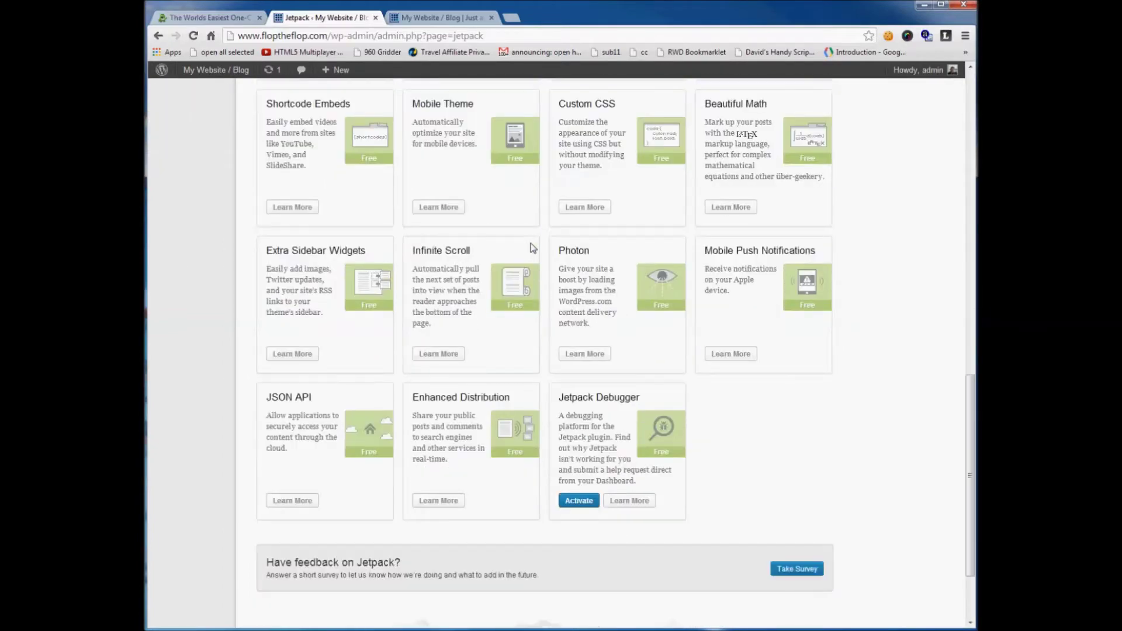
{"action": "scroll", "coordinate": [589, 288], "scroll_direction": "up", "scroll_amount": 13}
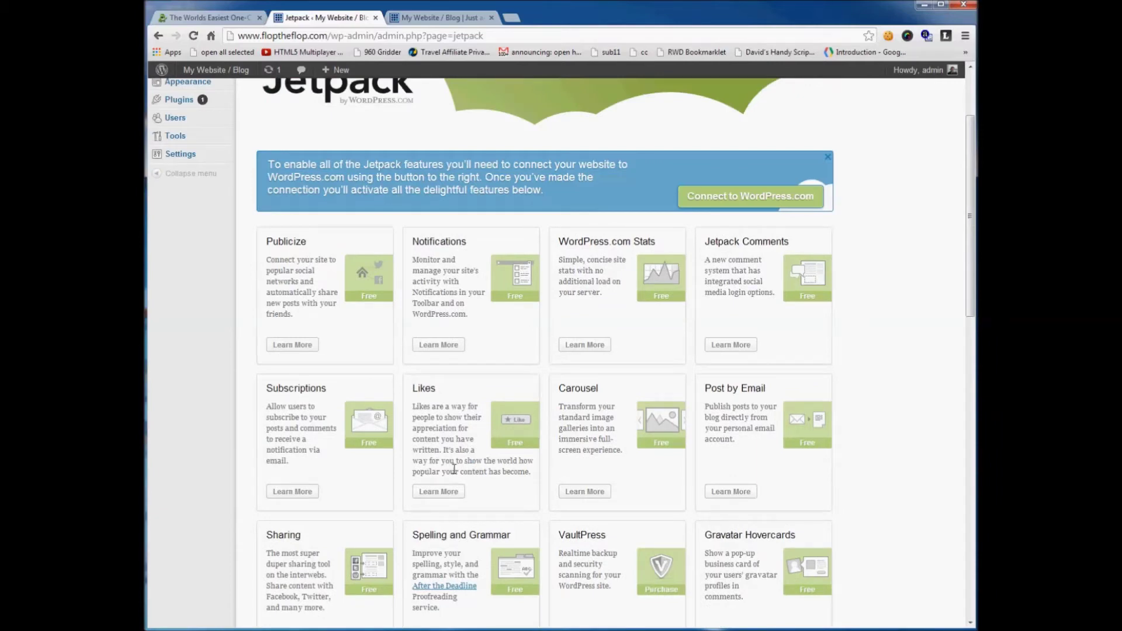
{"action": "scroll", "coordinate": [452, 437], "scroll_direction": "down", "scroll_amount": 4}
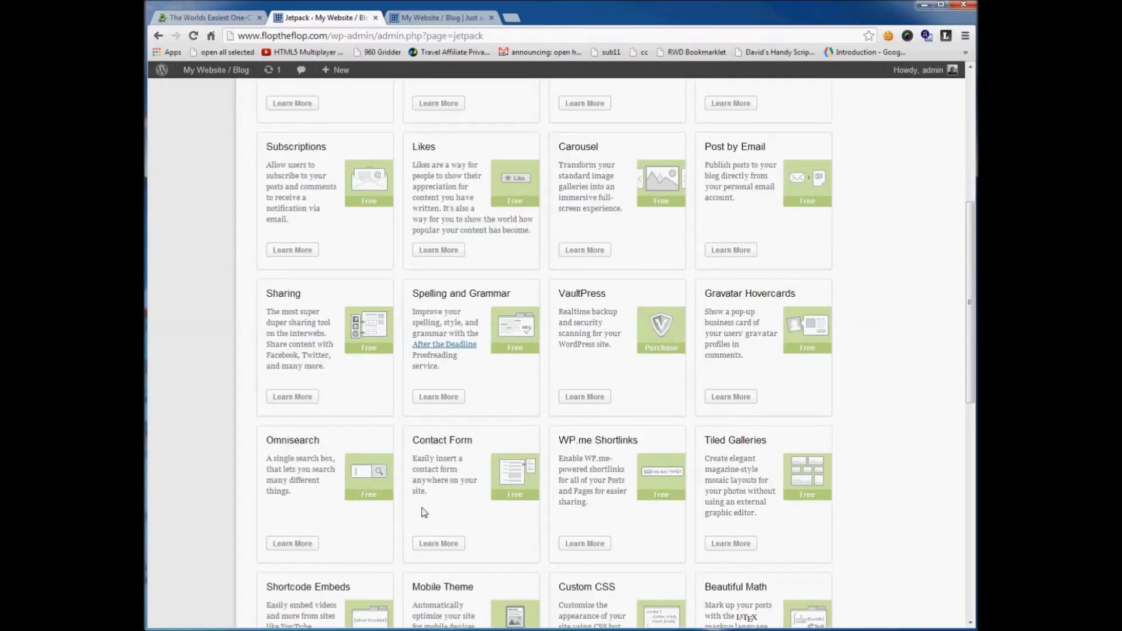
{"action": "scroll", "coordinate": [470, 521], "scroll_direction": "down", "scroll_amount": 2}
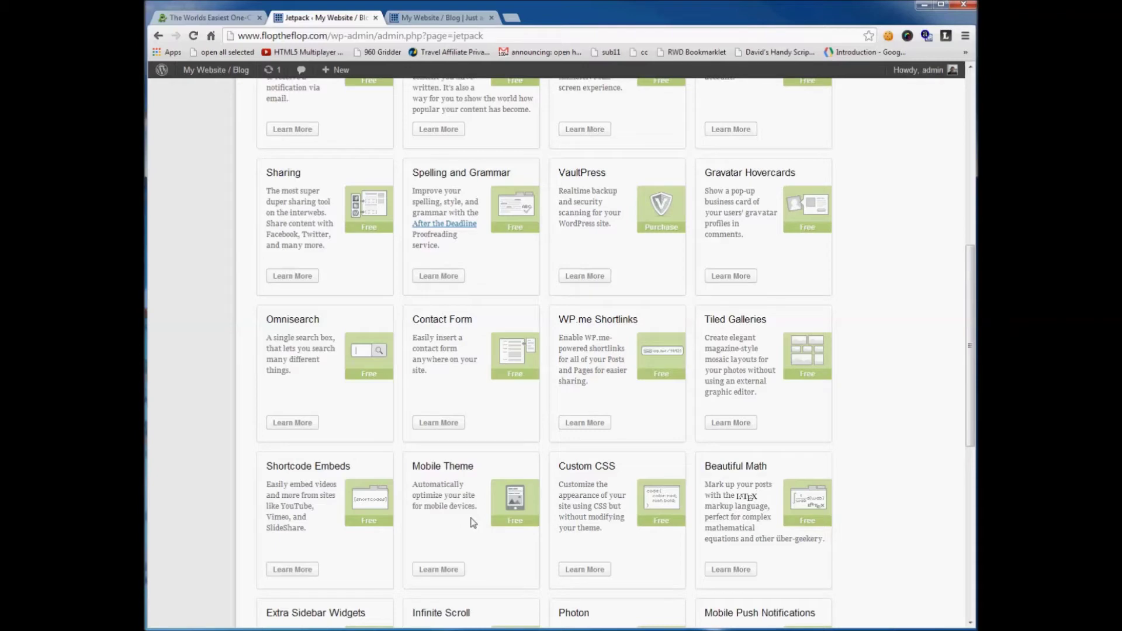
{"action": "scroll", "coordinate": [473, 522], "scroll_direction": "up", "scroll_amount": 9}
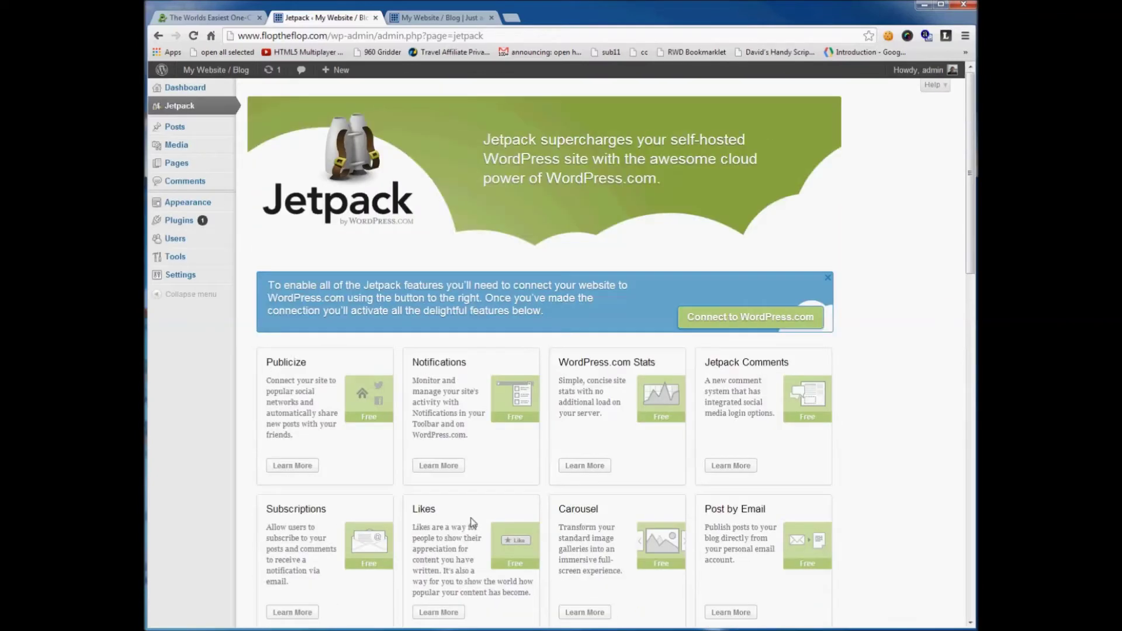
{"action": "scroll", "coordinate": [472, 517], "scroll_direction": "down", "scroll_amount": 1}
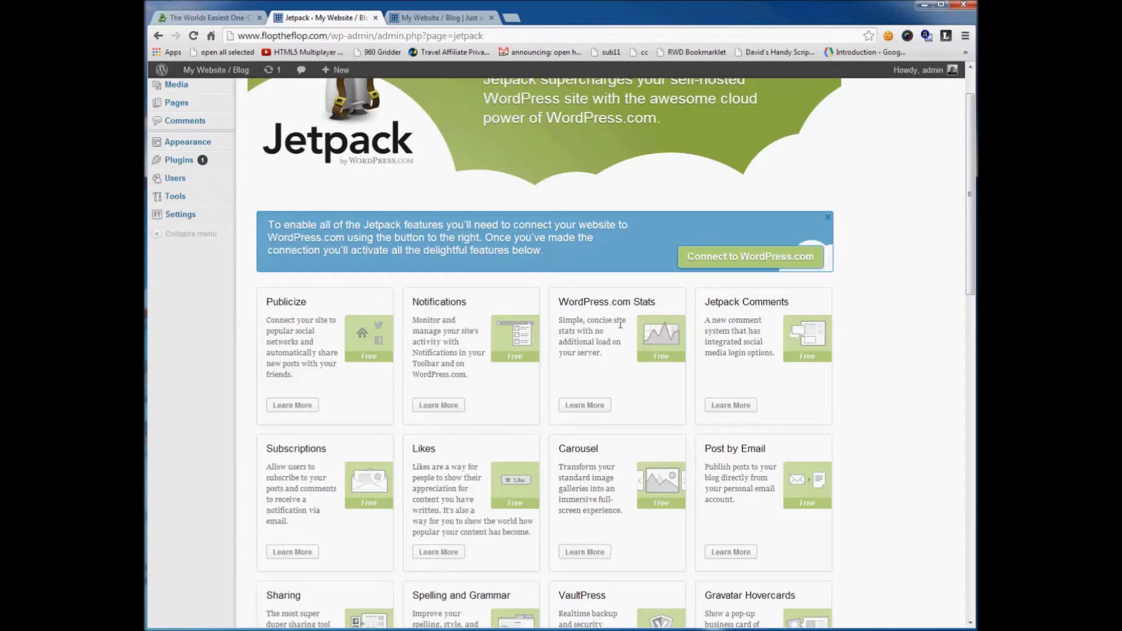
{"action": "left_click", "coordinate": [748, 268]}
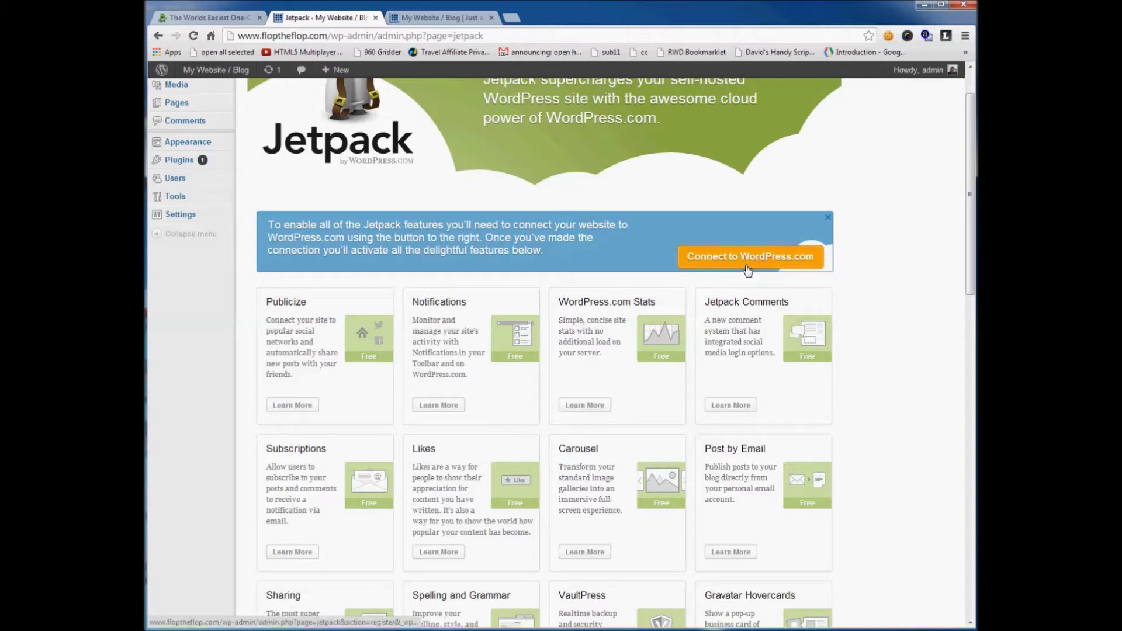
- Start the WordPress.com connection, sign out of the linked account, and inspect the sign-up form
{"action": "left_click", "coordinate": [751, 265]}
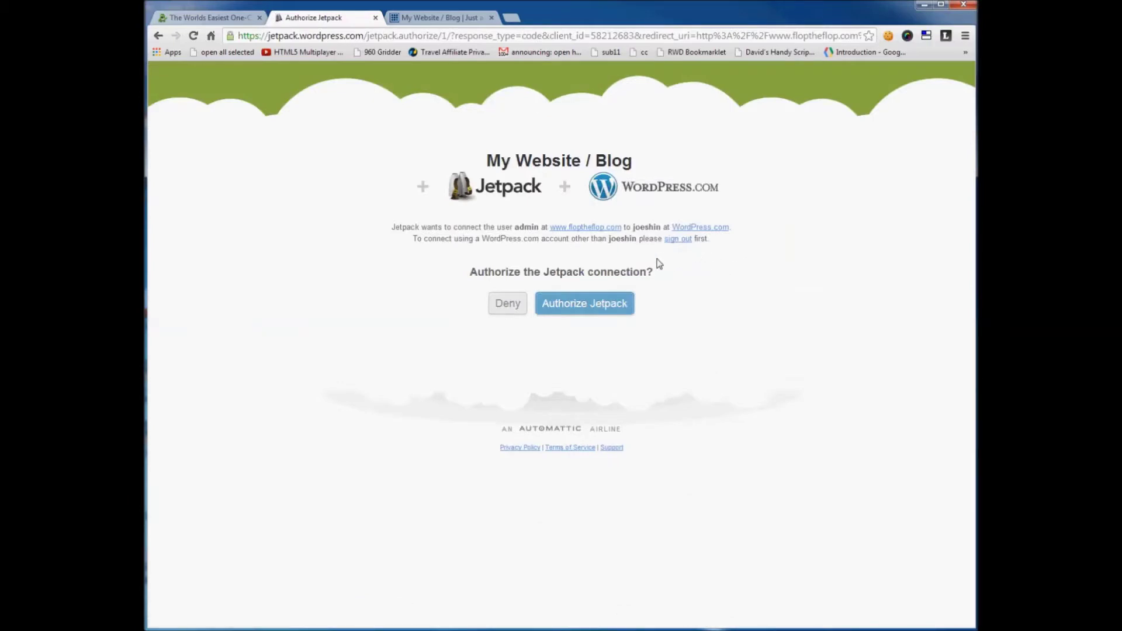
{"action": "left_click", "coordinate": [676, 239]}
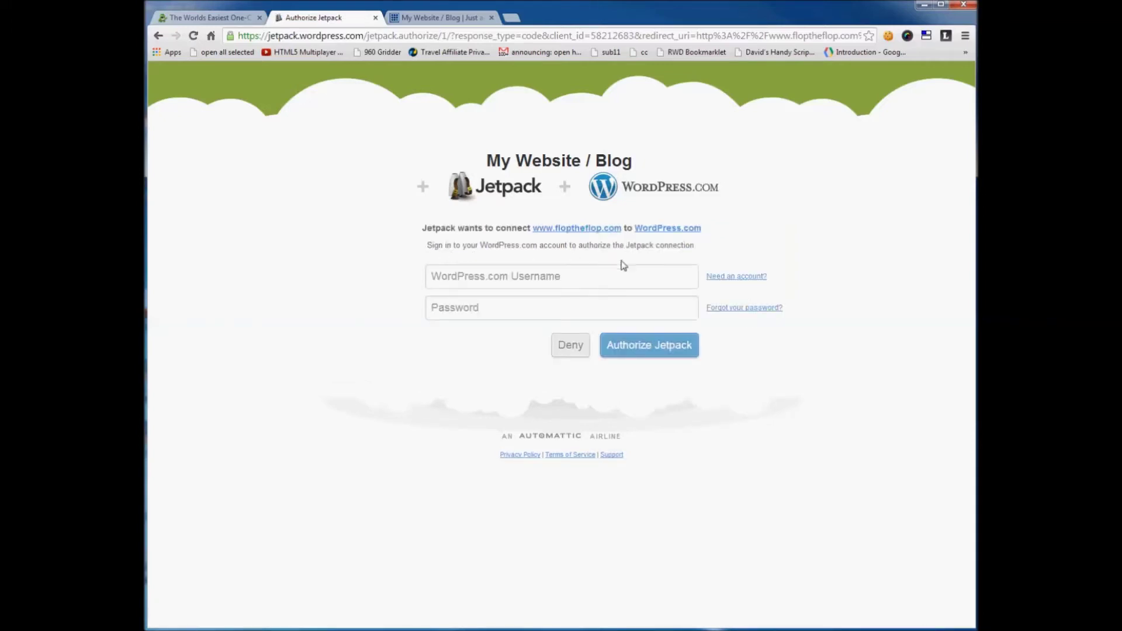
{"action": "left_click", "coordinate": [728, 276]}
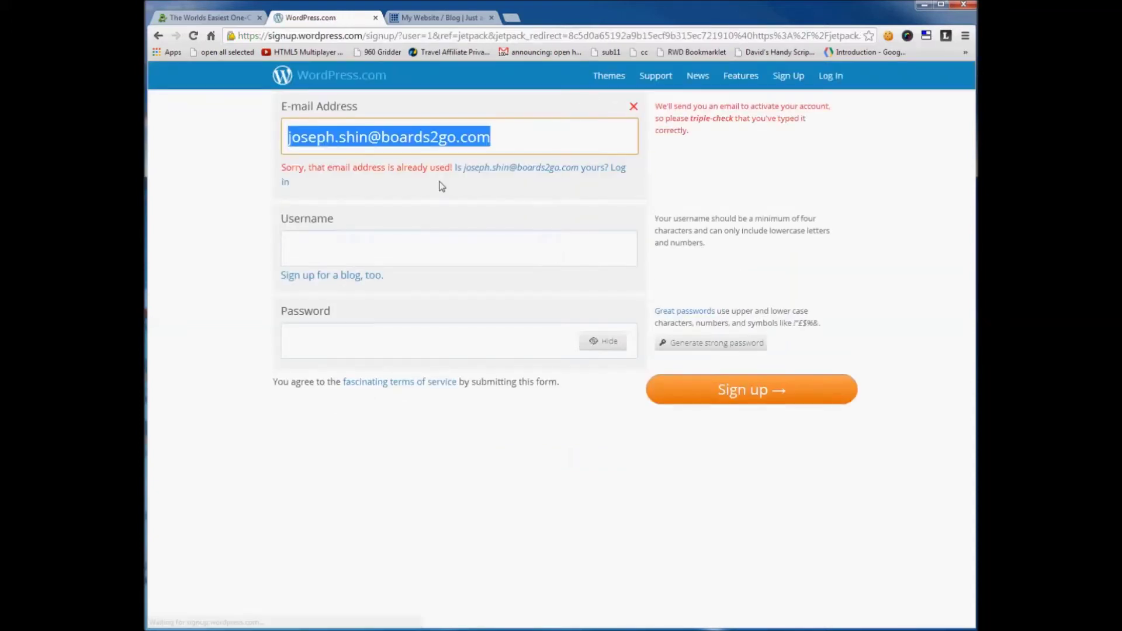
{"action": "double_click", "coordinate": [521, 138]}
{"action": "left_click", "coordinate": [530, 138]}
{"action": "left_click_drag", "start_coordinate": [543, 141], "coordinate": [292, 140]}
{"action": "left_click", "coordinate": [295, 140]}
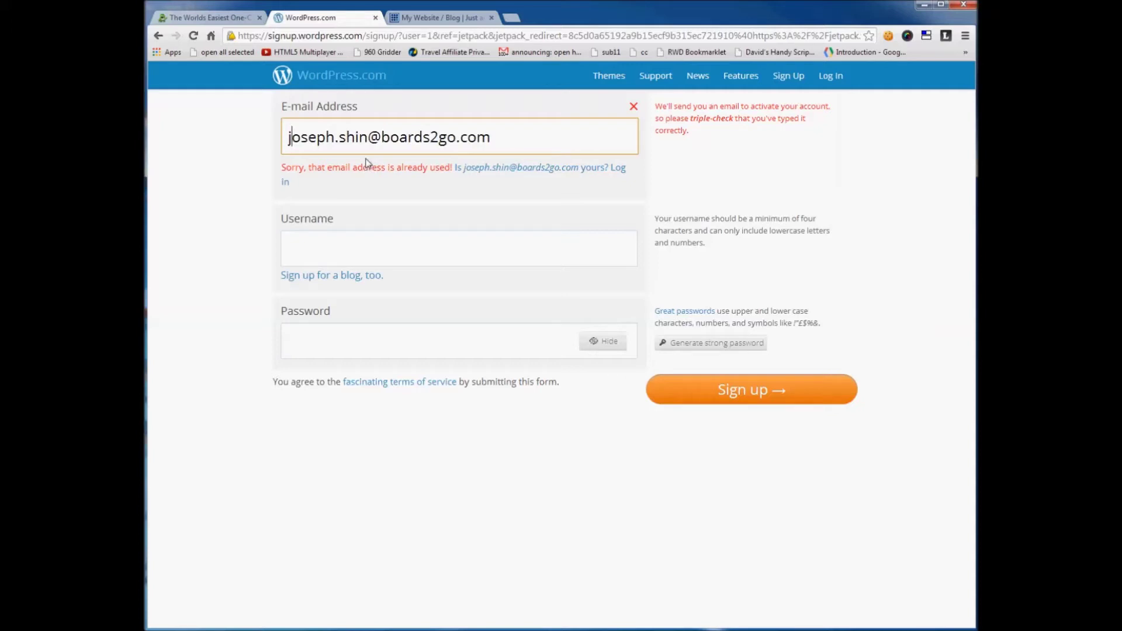
{"action": "key", "text": "alt+Left"}
- Sign in with the WordPress.com account e-mail and password and authorize Jetpack
{"action": "left_click", "coordinate": [483, 275]}
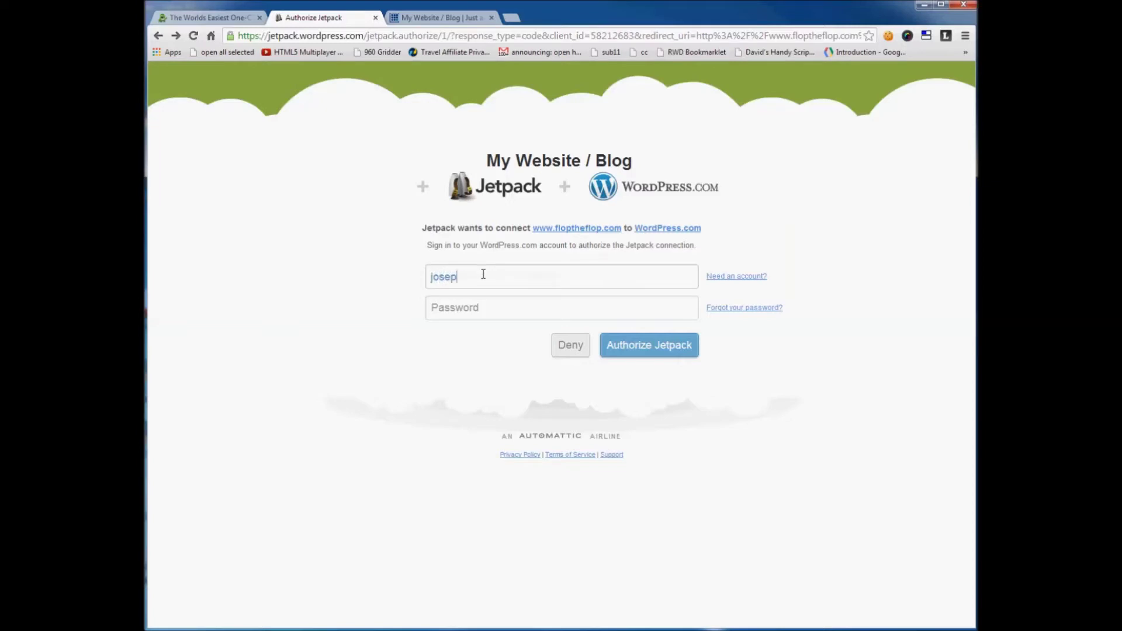
{"action": "key", "text": "Tab"}
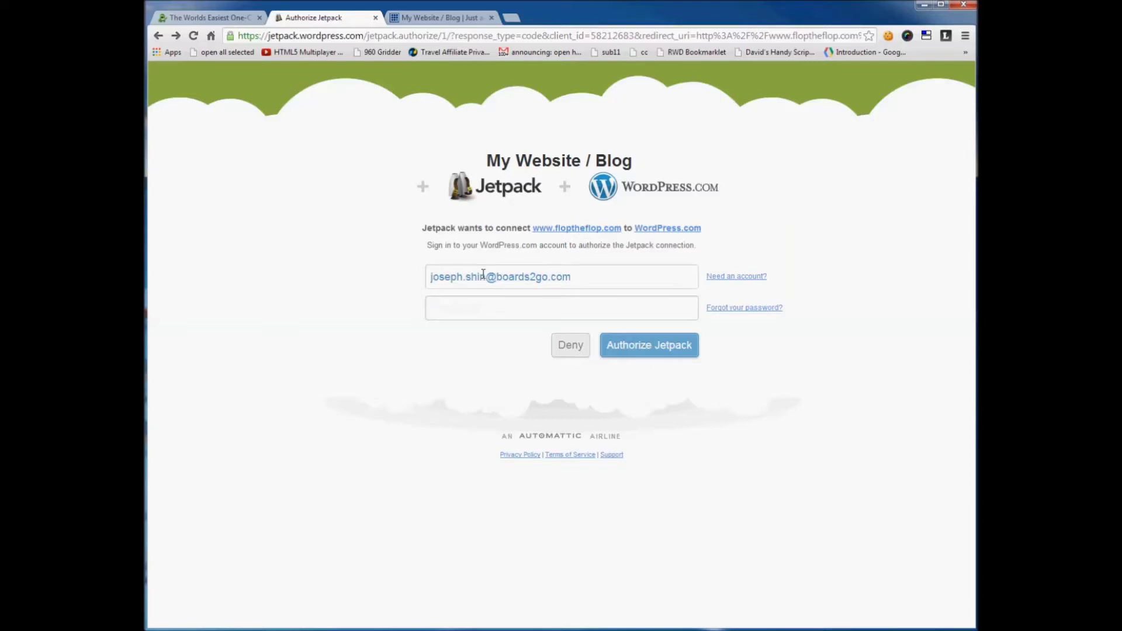
{"action": "type", "text": "•••••••"}
{"action": "left_click", "coordinate": [639, 346]}
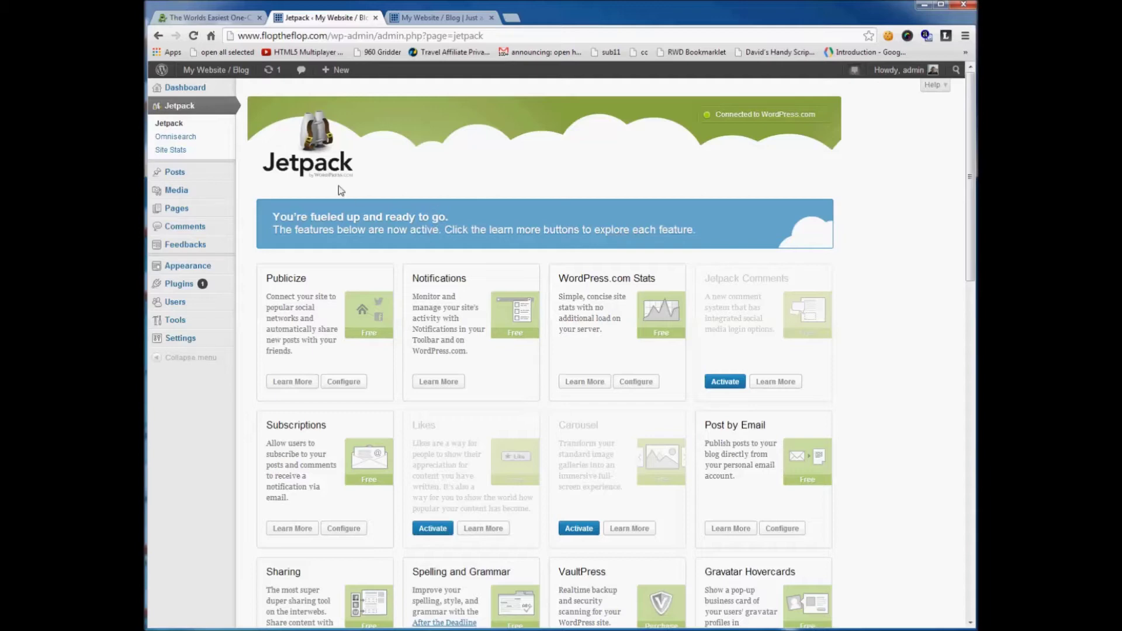
{"action": "left_click", "coordinate": [439, 23]}
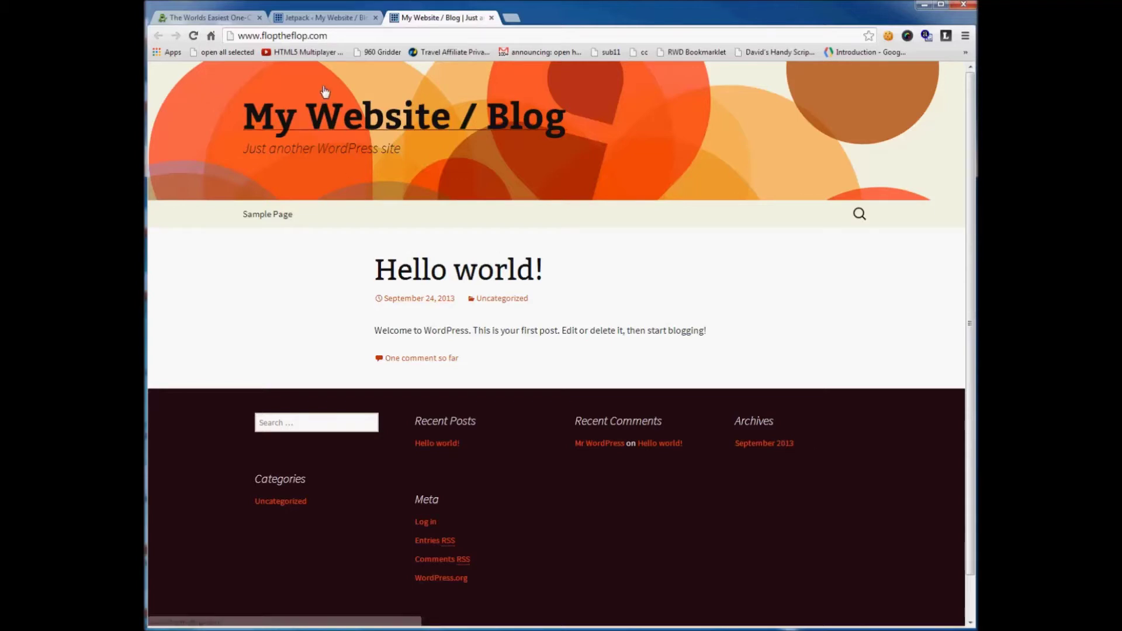
{"action": "left_click", "coordinate": [315, 17]}
{"action": "mouse_move", "coordinate": [204, 268]}
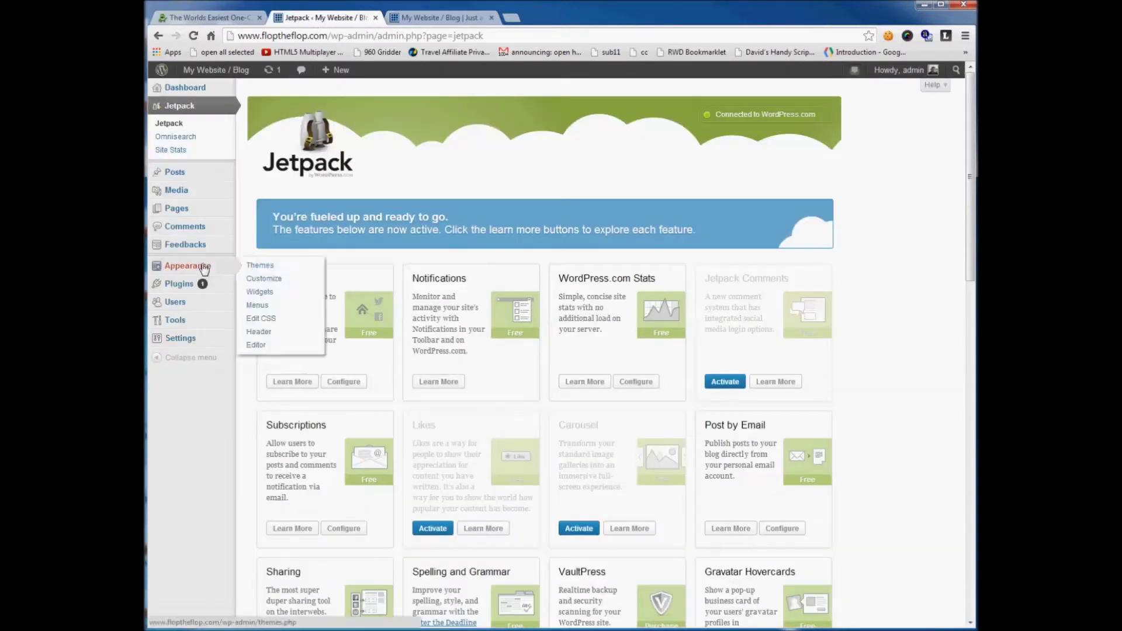
- Go to Install Themes, browse the featured themes, then bring up the theme search form
{"action": "left_click", "coordinate": [267, 266]}
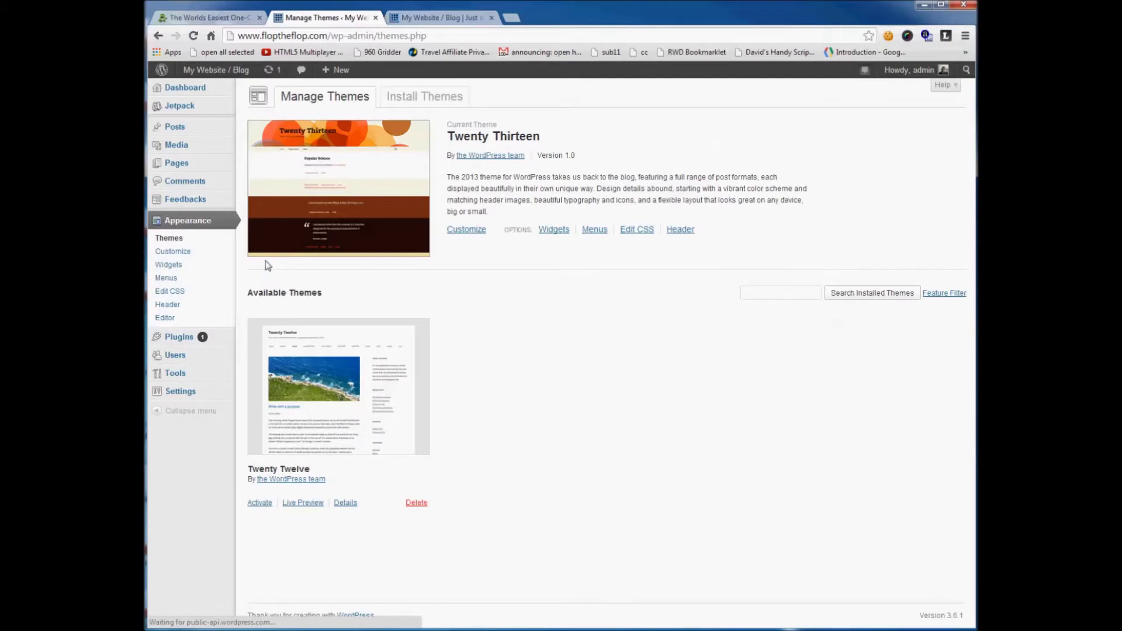
{"action": "left_click", "coordinate": [436, 109]}
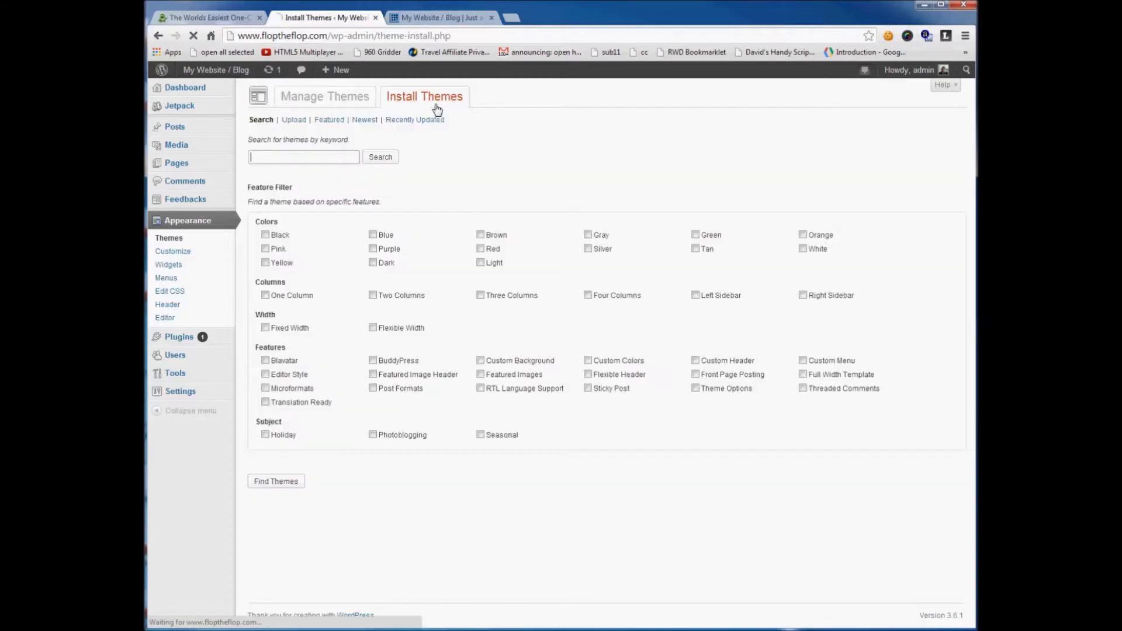
{"action": "left_click", "coordinate": [339, 121]}
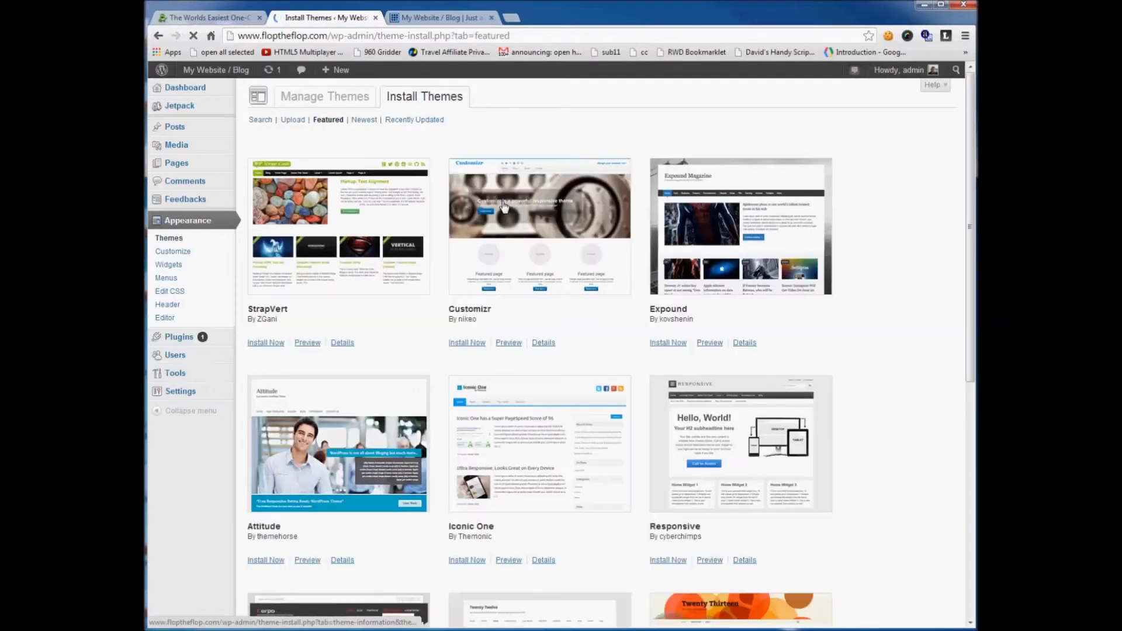
{"action": "scroll", "coordinate": [803, 293], "scroll_direction": "down", "scroll_amount": 2}
{"action": "scroll", "coordinate": [804, 292], "scroll_direction": "down", "scroll_amount": 6}
{"action": "scroll", "coordinate": [836, 296], "scroll_direction": "up", "scroll_amount": 8}
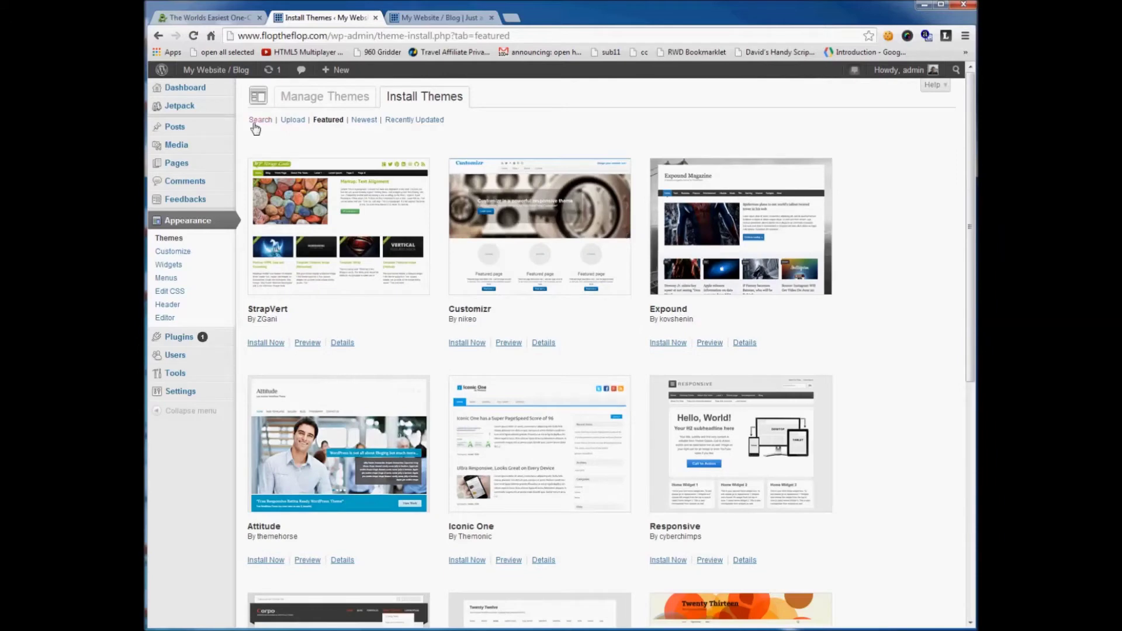
{"action": "left_click", "coordinate": [271, 122]}
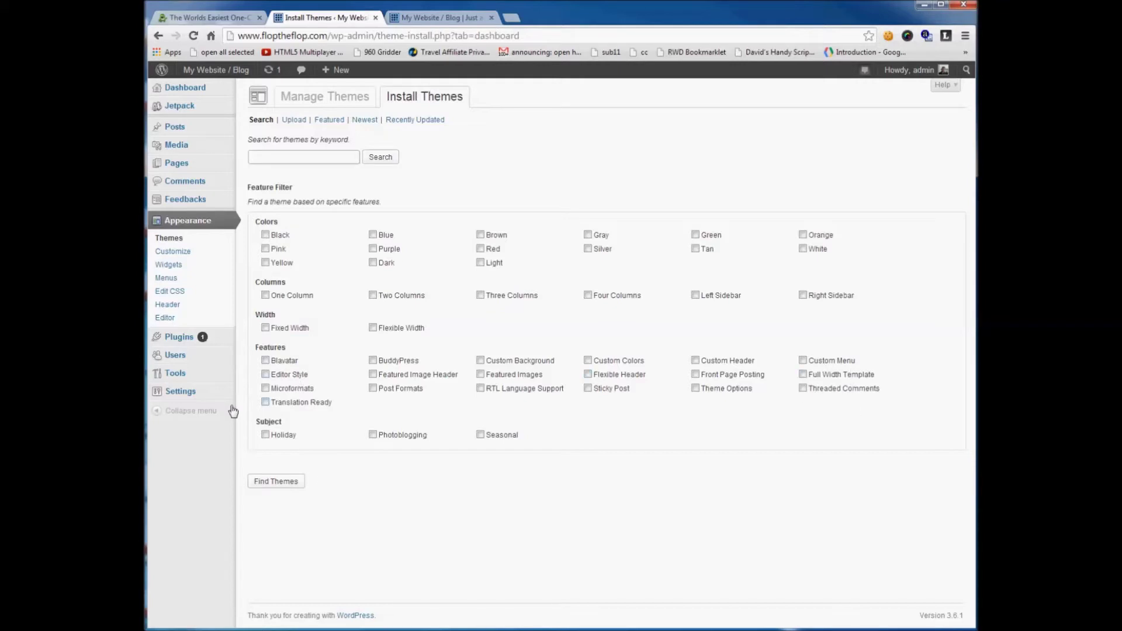
- Run Find Themes with no filters and scroll through the 850 results
{"action": "left_click", "coordinate": [290, 485]}
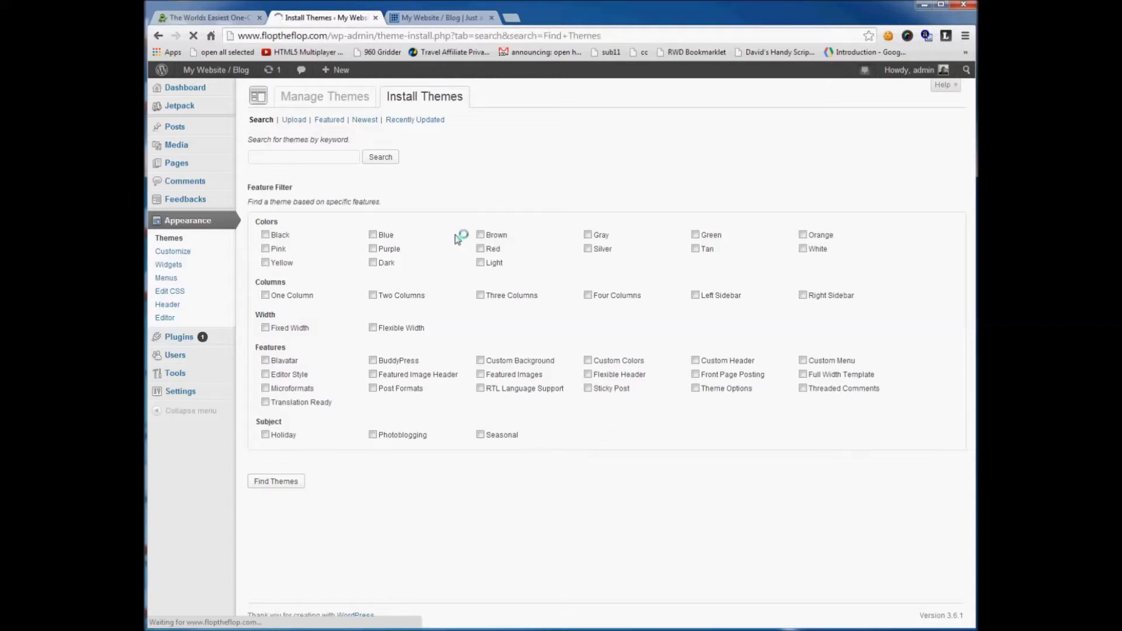
{"action": "scroll", "coordinate": [840, 335], "scroll_direction": "down", "scroll_amount": 11}
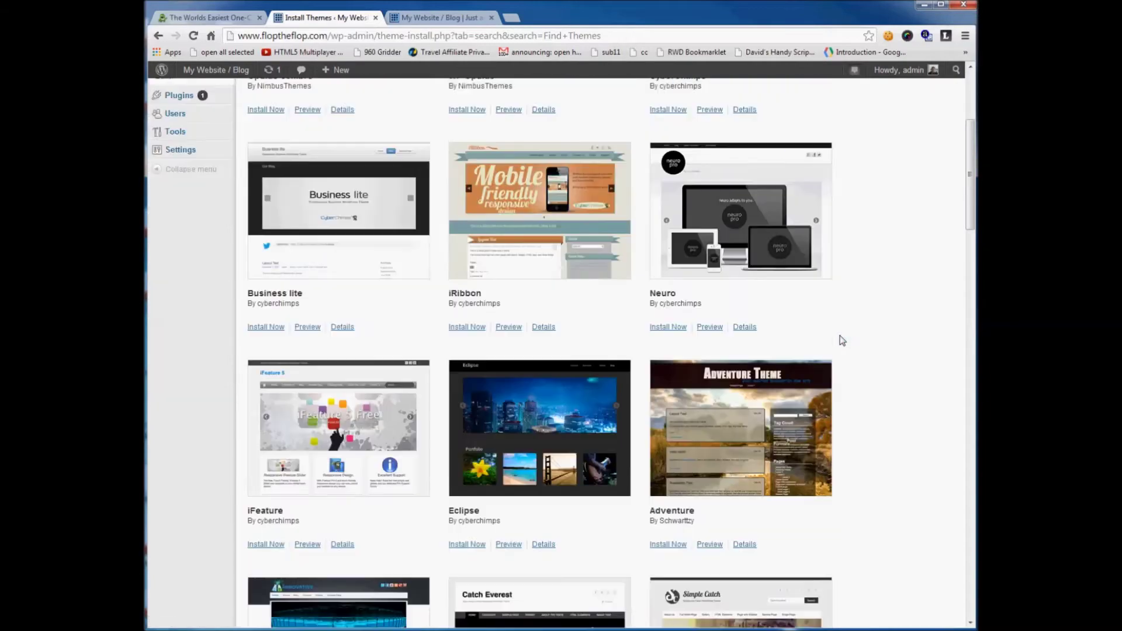
{"action": "scroll", "coordinate": [840, 335], "scroll_direction": "down", "scroll_amount": 15}
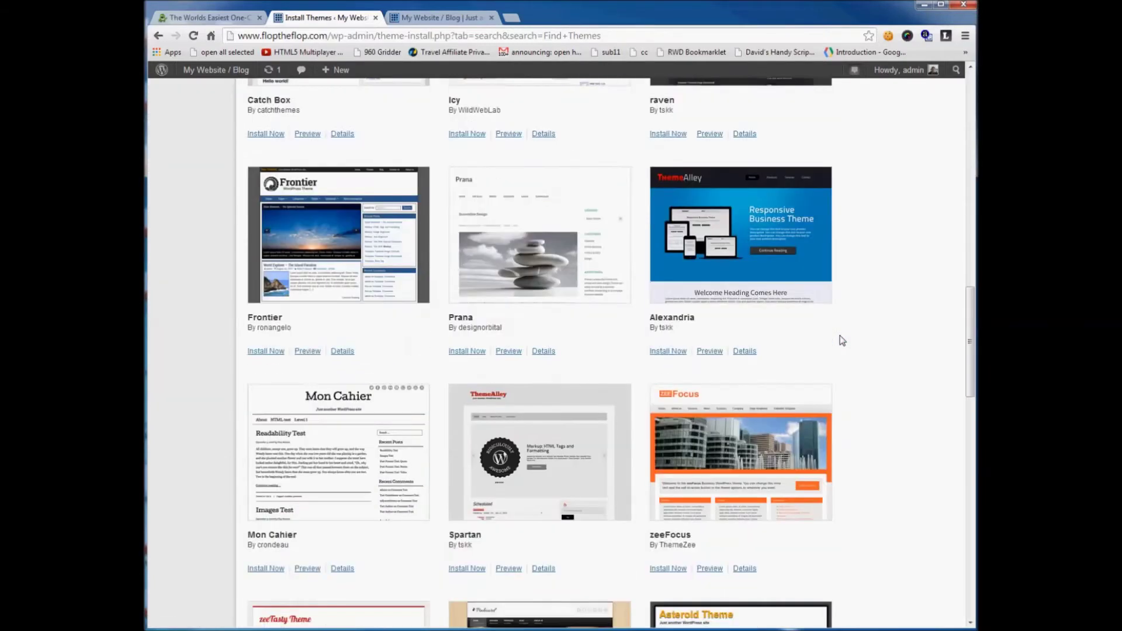
{"action": "scroll", "coordinate": [840, 336], "scroll_direction": "down", "scroll_amount": 10}
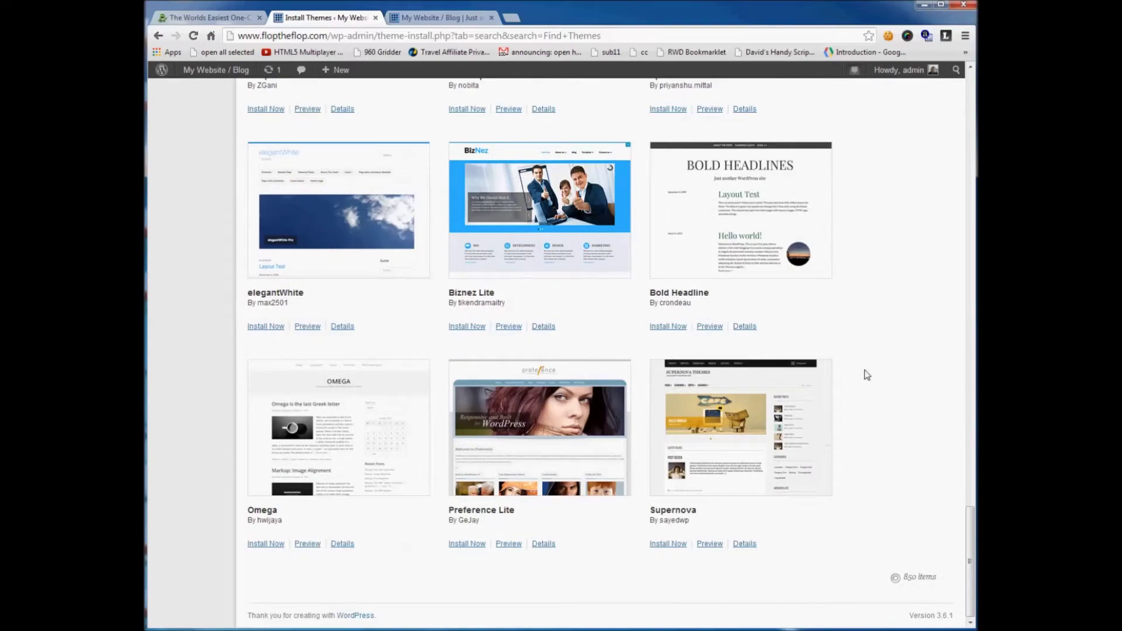
{"action": "scroll", "coordinate": [864, 370], "scroll_direction": "down", "scroll_amount": 8}
{"action": "scroll", "coordinate": [864, 370], "scroll_direction": "down", "scroll_amount": 7}
{"action": "scroll", "coordinate": [864, 370], "scroll_direction": "up", "scroll_amount": 20}
{"action": "scroll", "coordinate": [864, 372], "scroll_direction": "up", "scroll_amount": 20}
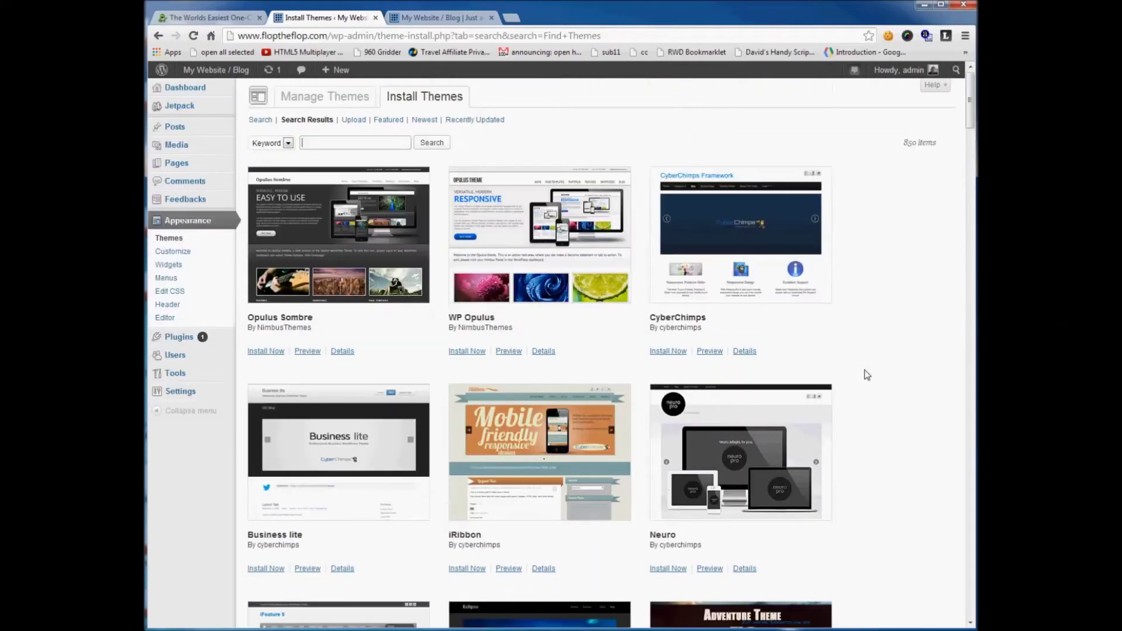
{"action": "scroll", "coordinate": [865, 371], "scroll_direction": "down", "scroll_amount": 10}
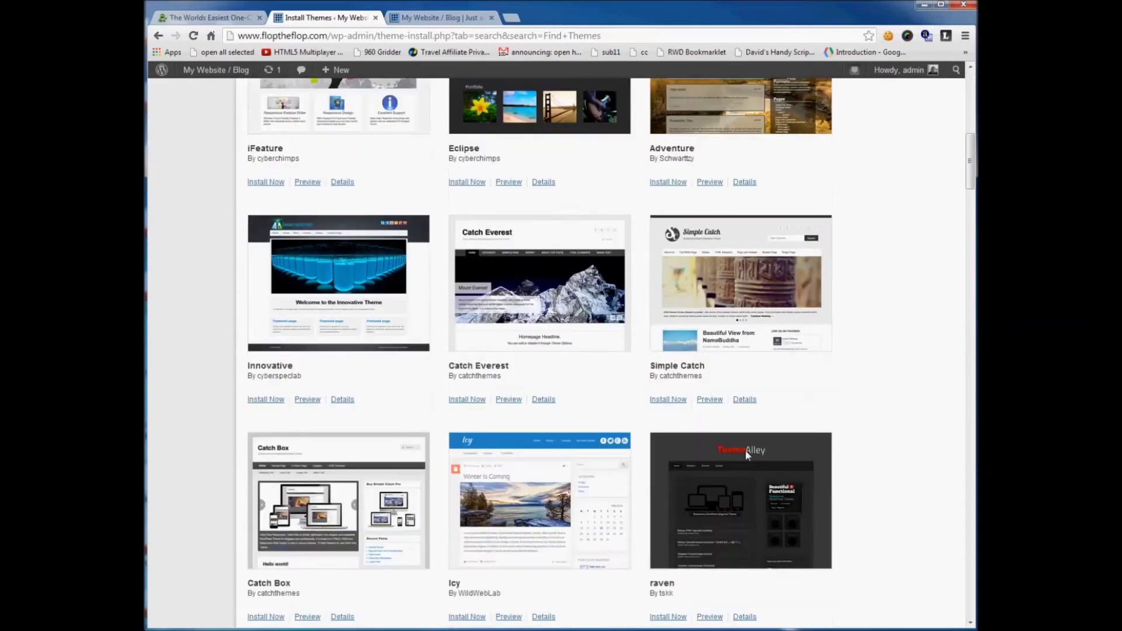
{"action": "scroll", "coordinate": [556, 465], "scroll_direction": "down", "scroll_amount": 1}
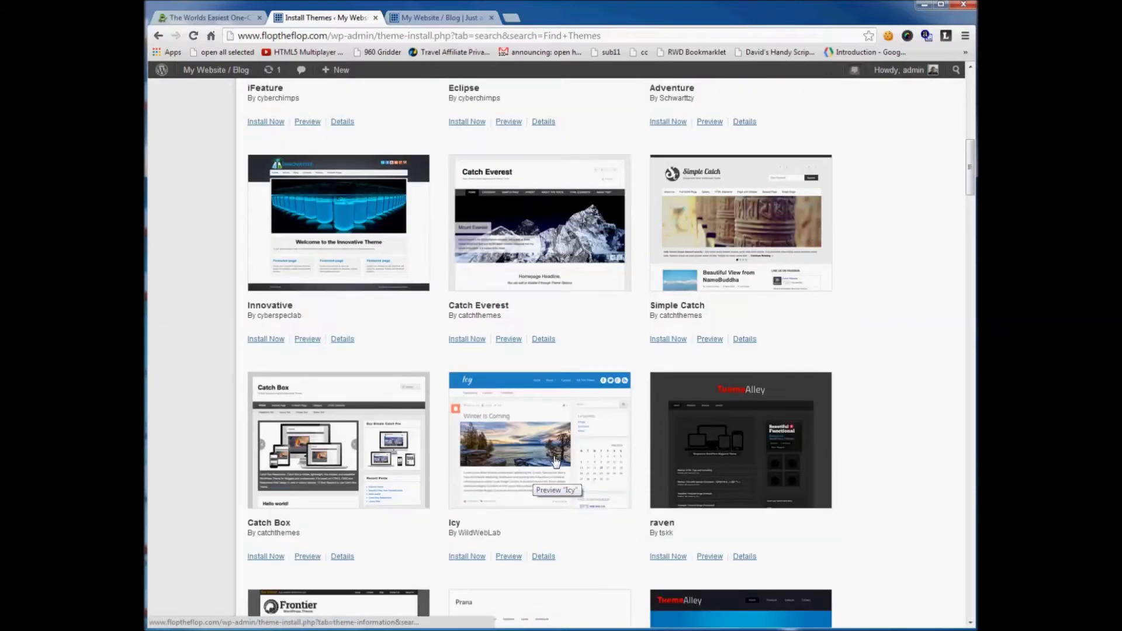
- Preview the Icy theme, close the preview and return to the top of the results
{"action": "left_click", "coordinate": [556, 462]}
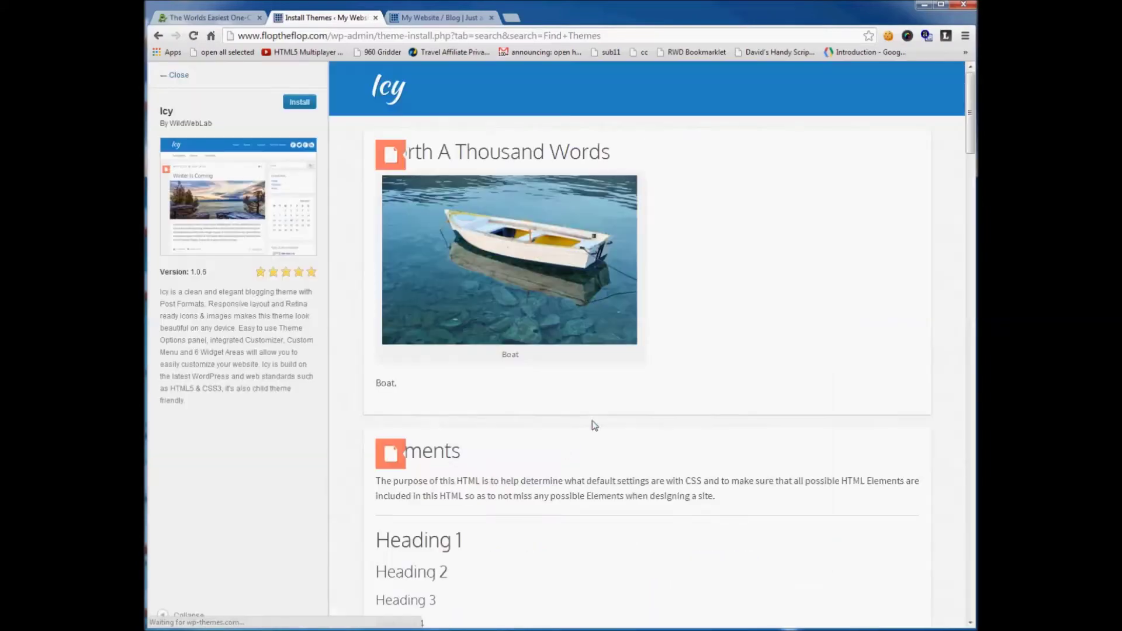
{"action": "scroll", "coordinate": [721, 257], "scroll_direction": "down", "scroll_amount": 20}
{"action": "scroll", "coordinate": [721, 272], "scroll_direction": "up", "scroll_amount": 20}
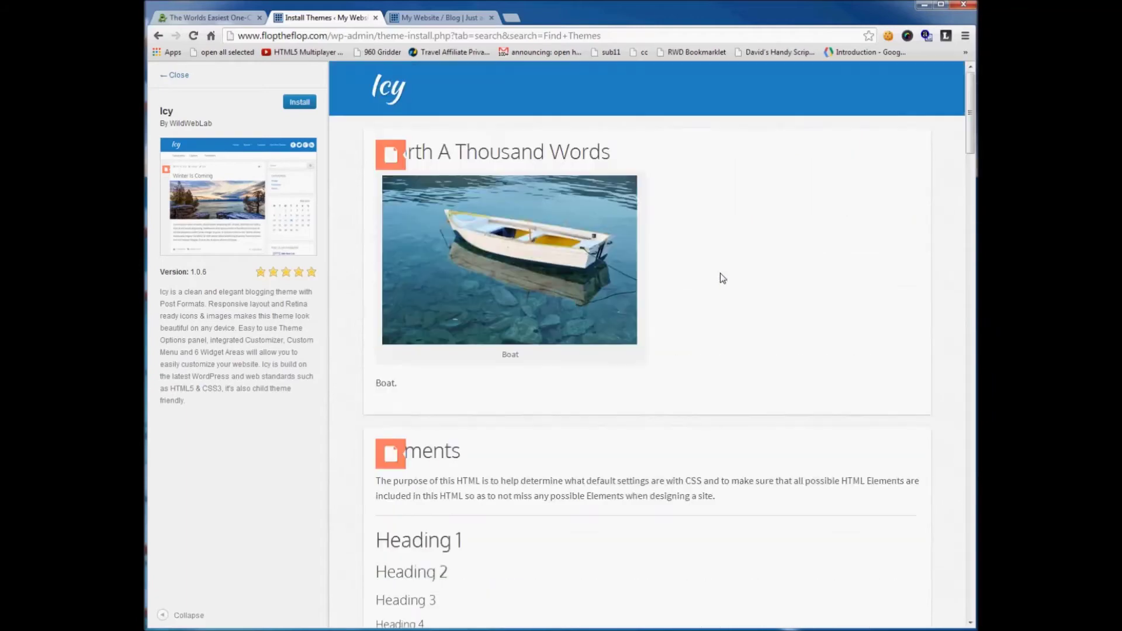
{"action": "left_click", "coordinate": [174, 77]}
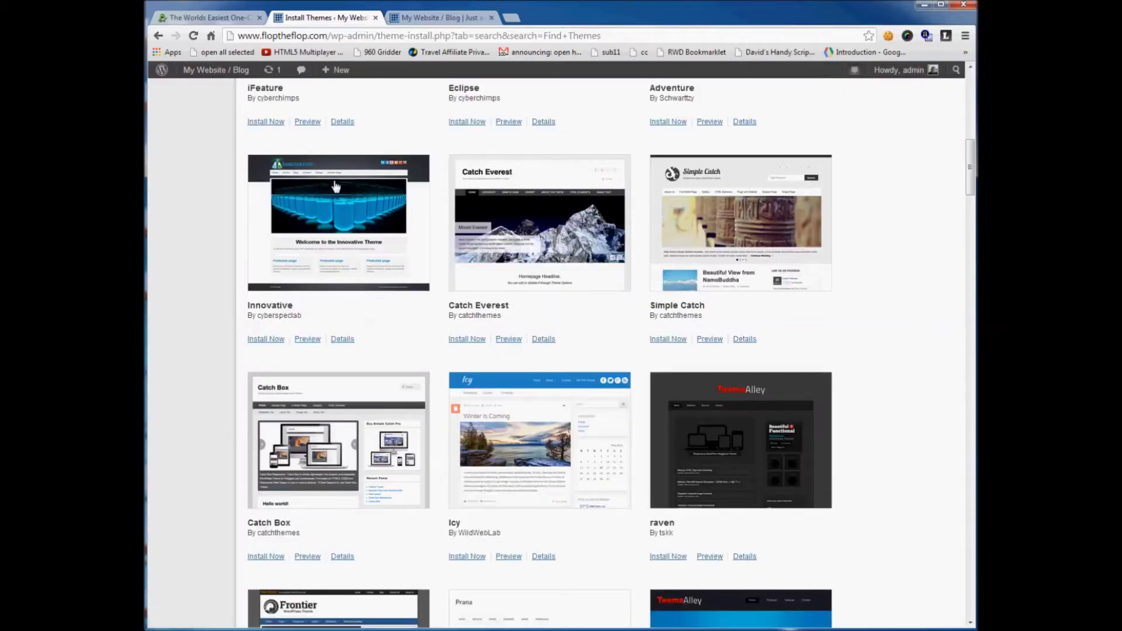
{"action": "scroll", "coordinate": [498, 321], "scroll_direction": "up", "scroll_amount": 7}
{"action": "scroll", "coordinate": [499, 322], "scroll_direction": "up", "scroll_amount": 4}
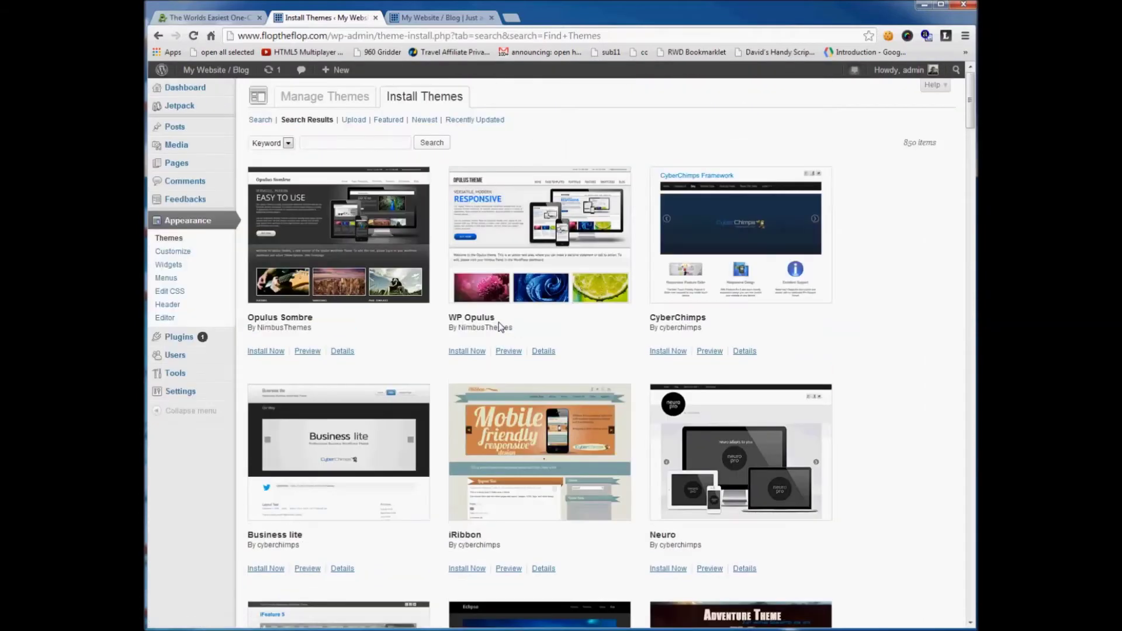
- Search the theme installer for the keyword 'priimo'
{"action": "left_click", "coordinate": [321, 140]}
{"action": "type", "text": "priimo"}
{"action": "key", "text": "Return"}
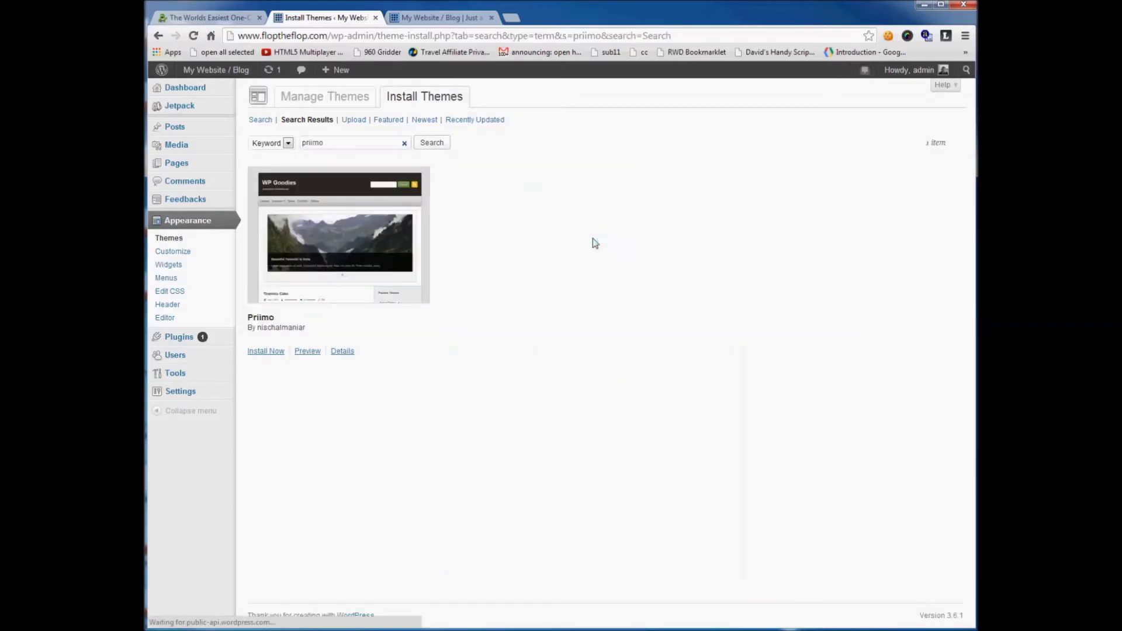
- Preview the Priimo theme, then install and activate it
{"action": "left_click", "coordinate": [306, 234]}
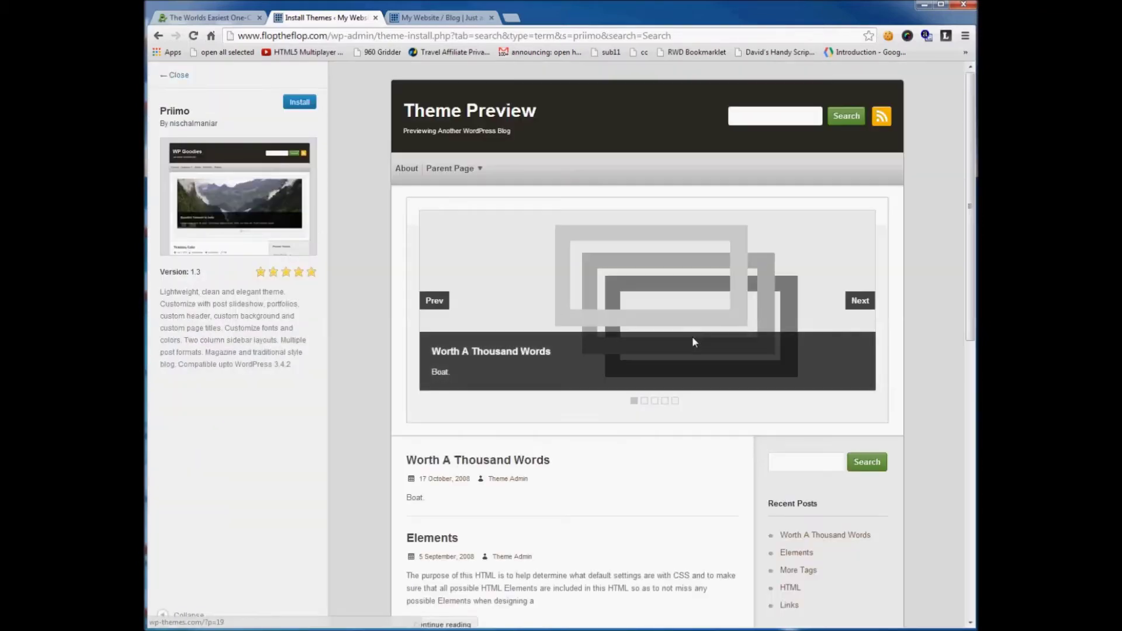
{"action": "scroll", "coordinate": [691, 345], "scroll_direction": "down", "scroll_amount": 2}
{"action": "scroll", "coordinate": [690, 350], "scroll_direction": "down", "scroll_amount": 4}
{"action": "scroll", "coordinate": [688, 349], "scroll_direction": "up", "scroll_amount": 6}
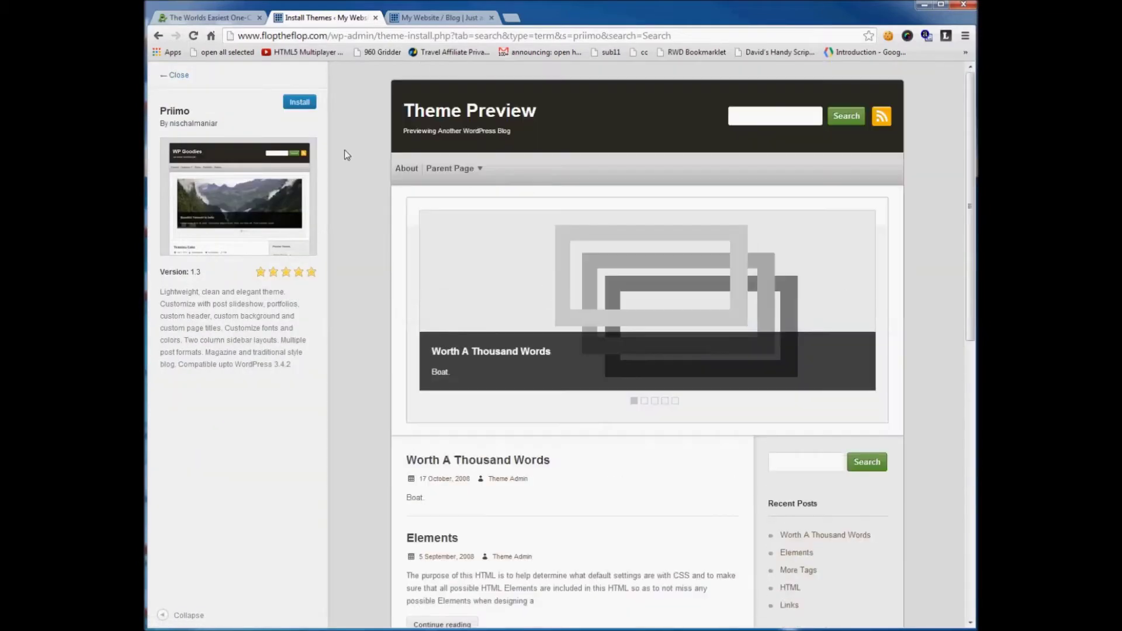
{"action": "left_click", "coordinate": [308, 104]}
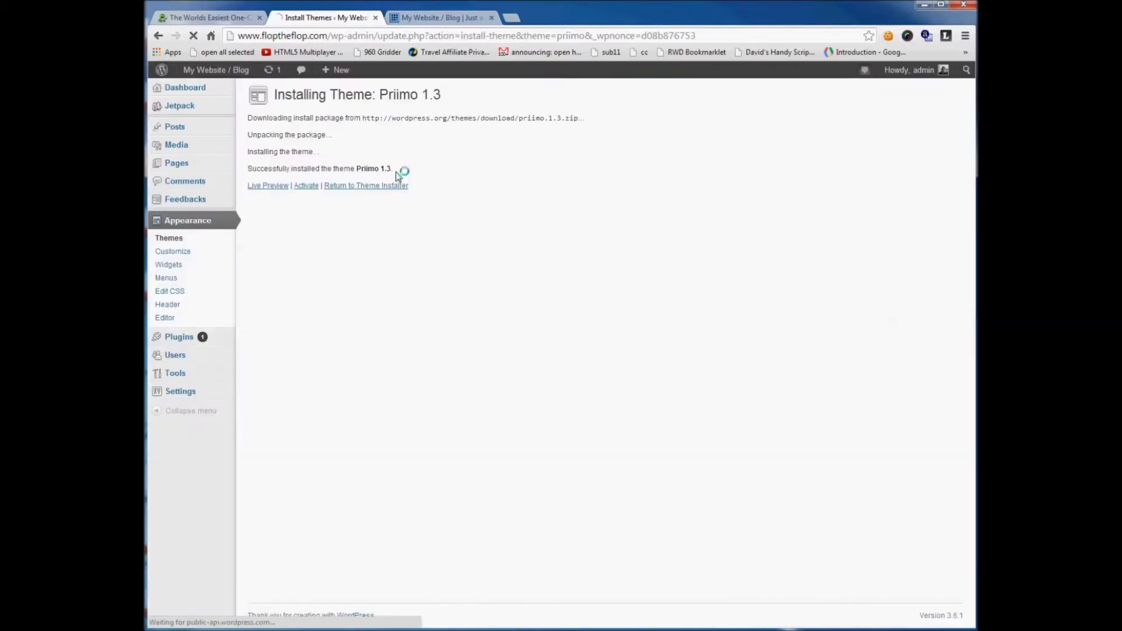
{"action": "left_click", "coordinate": [306, 186]}
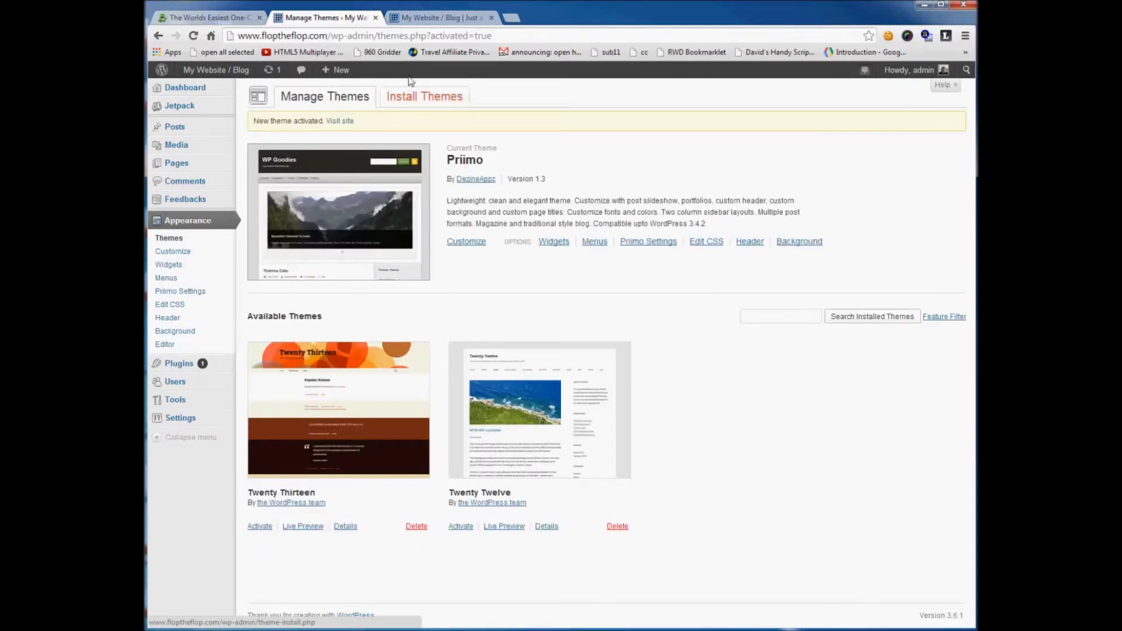
- Reload the My Website / Blog tab to show the Priimo layout
{"action": "left_click", "coordinate": [440, 18]}
{"action": "right_click", "coordinate": [639, 252]}
{"action": "left_click", "coordinate": [671, 292]}
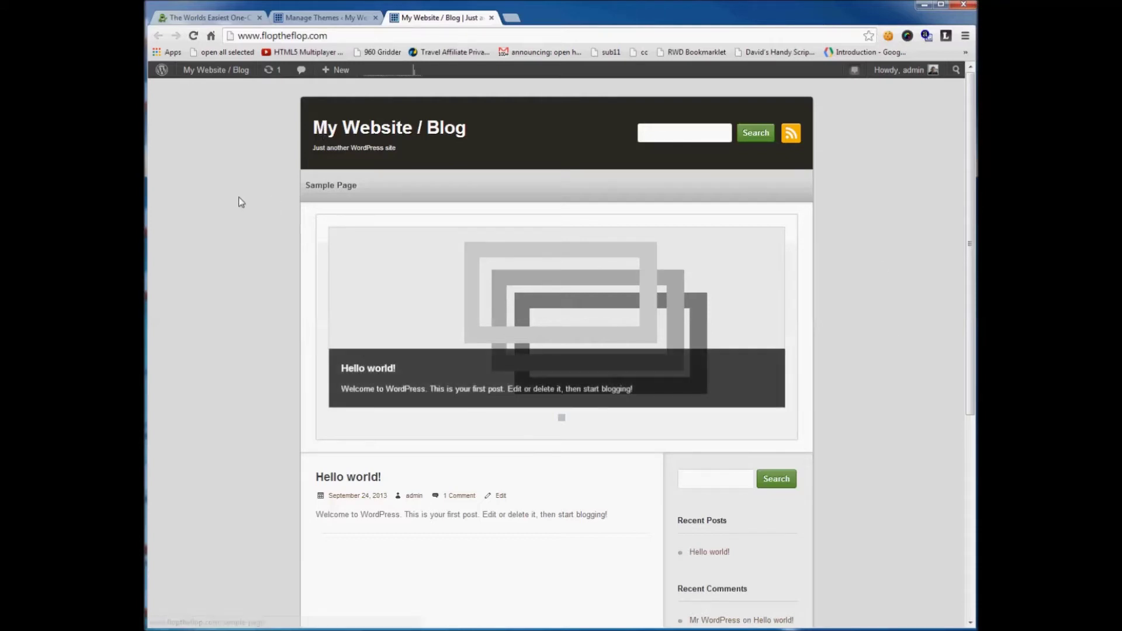
{"action": "scroll", "coordinate": [240, 197], "scroll_direction": "down", "scroll_amount": 6}
{"action": "scroll", "coordinate": [242, 196], "scroll_direction": "up", "scroll_amount": 6}
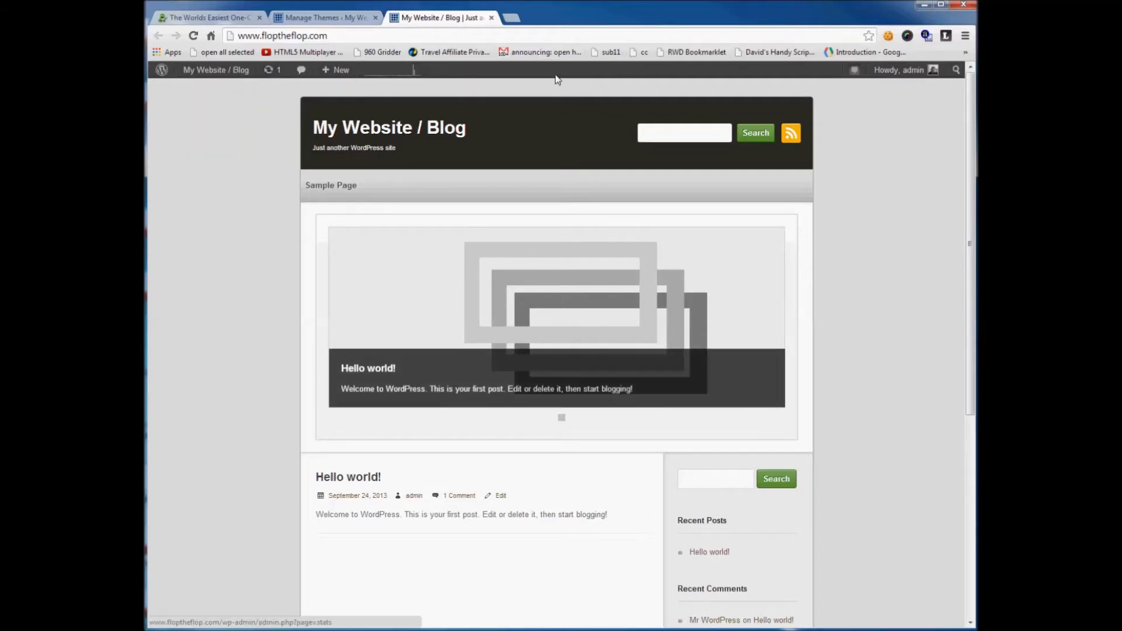
{"action": "mouse_move", "coordinate": [916, 77]}
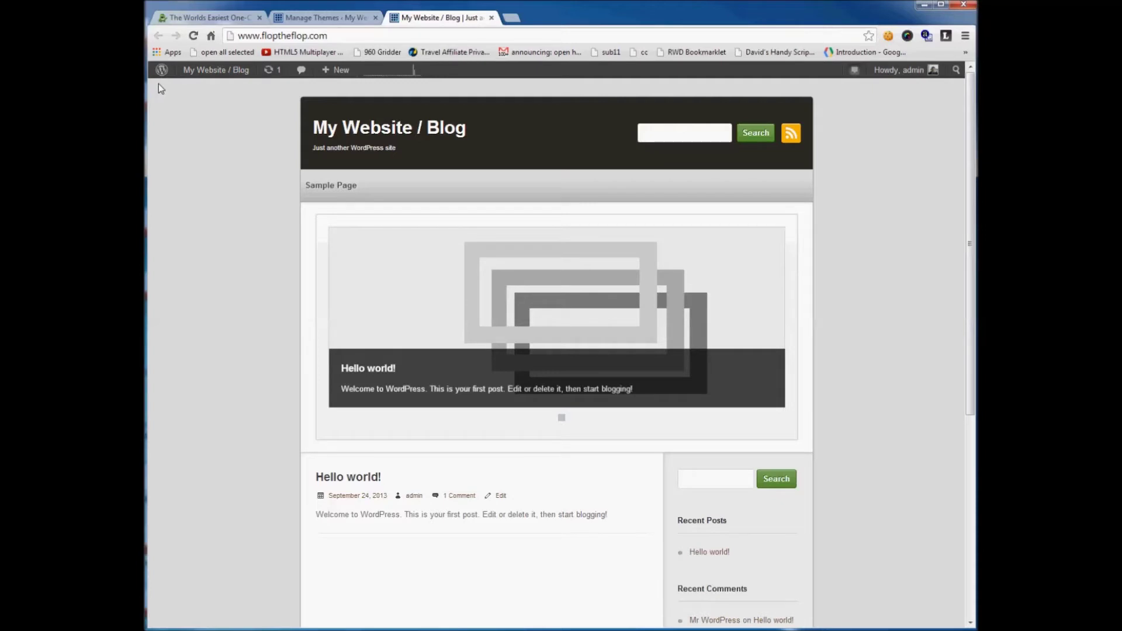
- Compare the live site with the Manage Themes tab, then open Appearance > Customize
{"action": "left_click", "coordinate": [316, 18]}
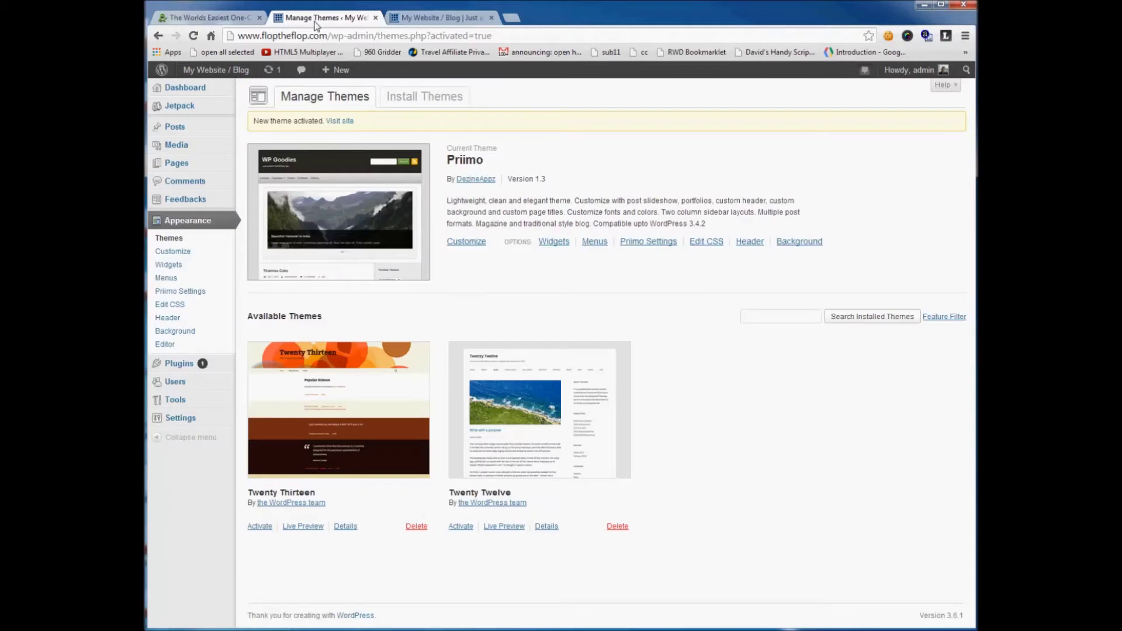
{"action": "left_click", "coordinate": [431, 12]}
{"action": "left_click", "coordinate": [319, 18]}
{"action": "left_click", "coordinate": [418, 10]}
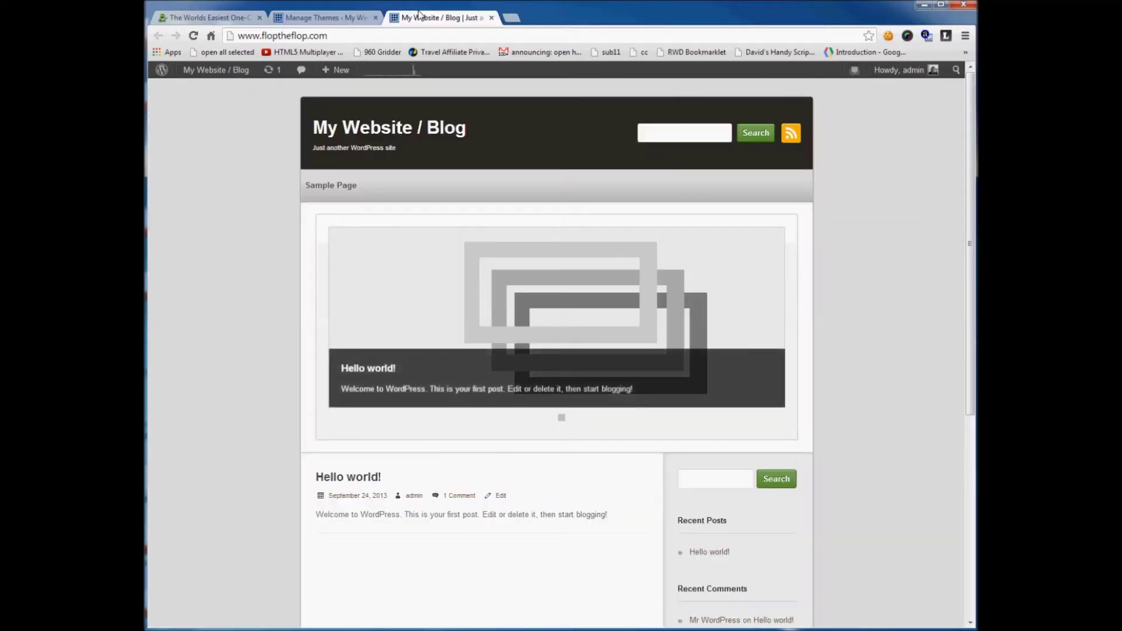
{"action": "left_click", "coordinate": [314, 21]}
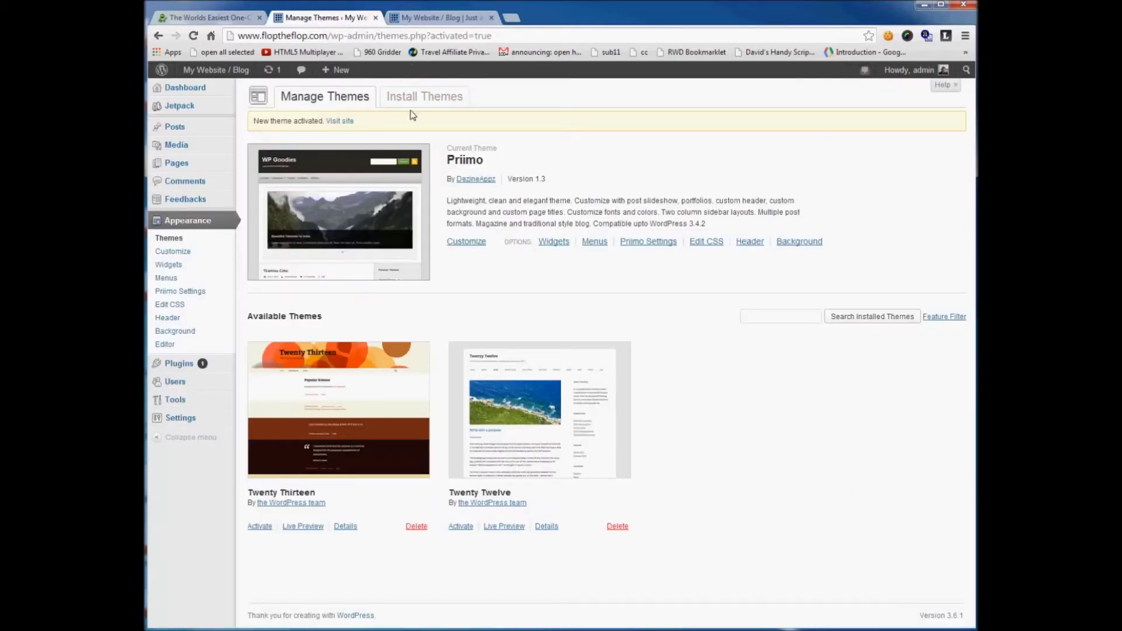
{"action": "left_click", "coordinate": [421, 19]}
{"action": "left_click", "coordinate": [330, 19]}
{"action": "left_click", "coordinate": [417, 14]}
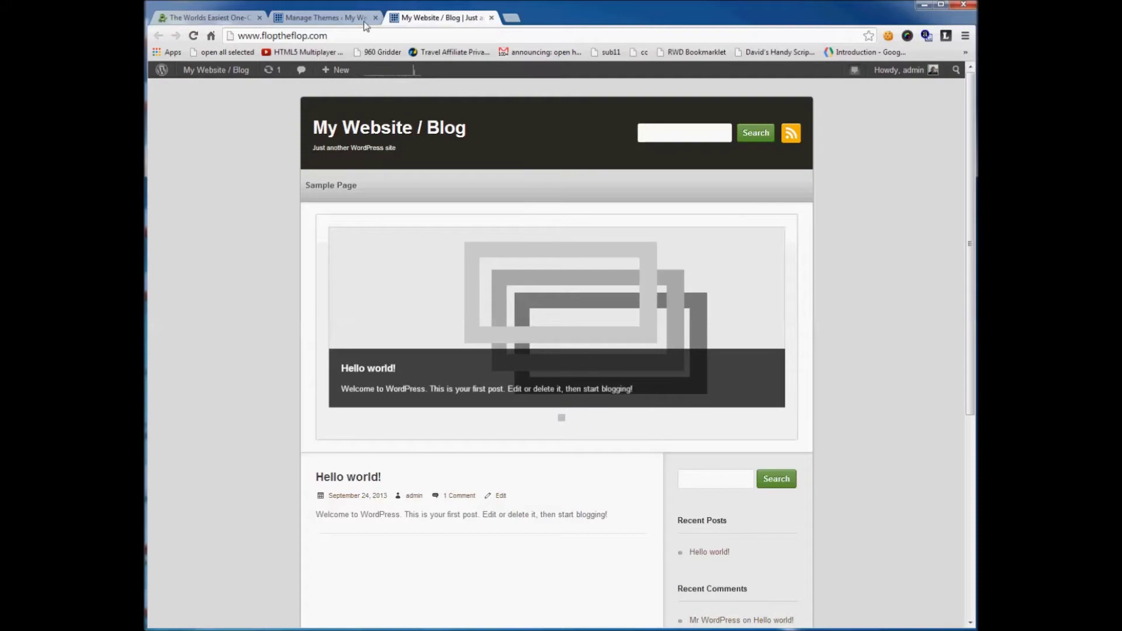
{"action": "left_click", "coordinate": [334, 17]}
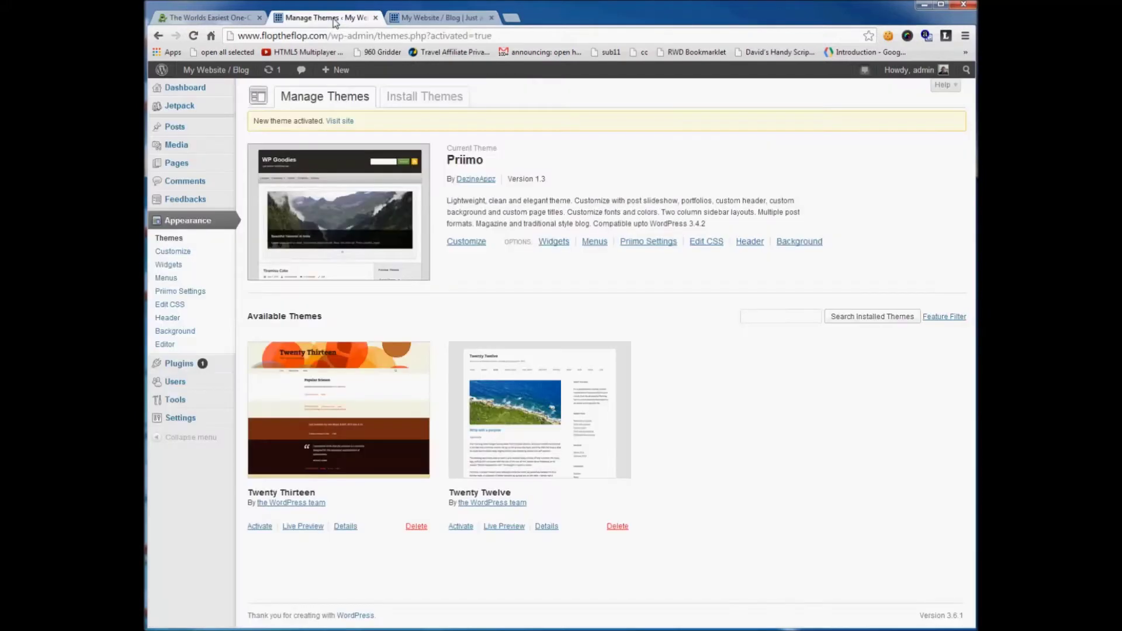
{"action": "mouse_move", "coordinate": [326, 71]}
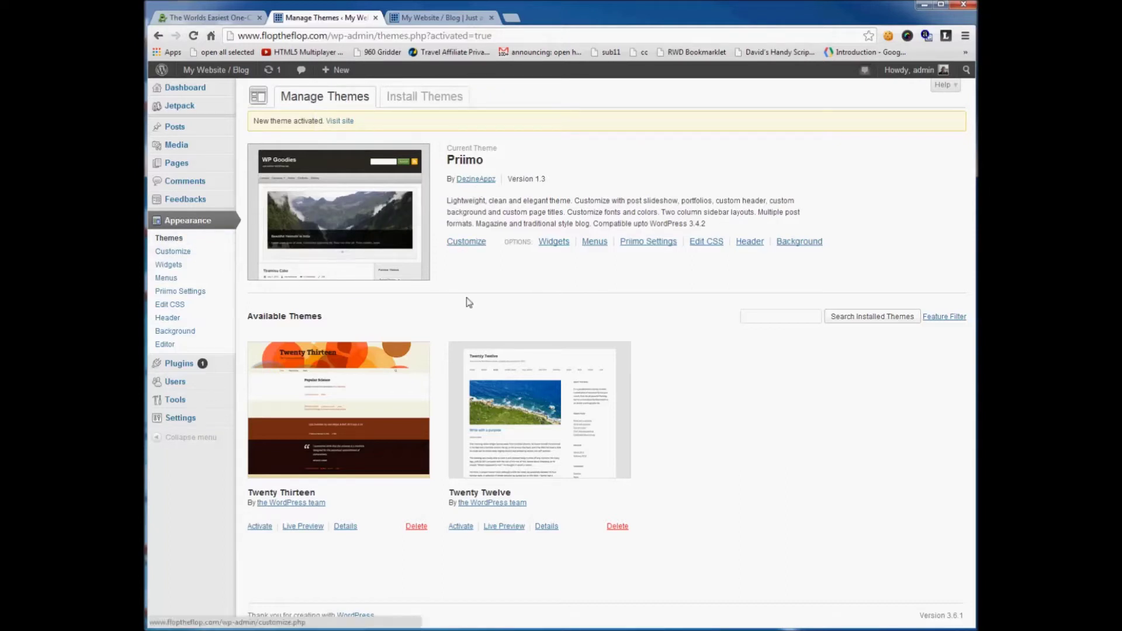
{"action": "left_click", "coordinate": [179, 253]}
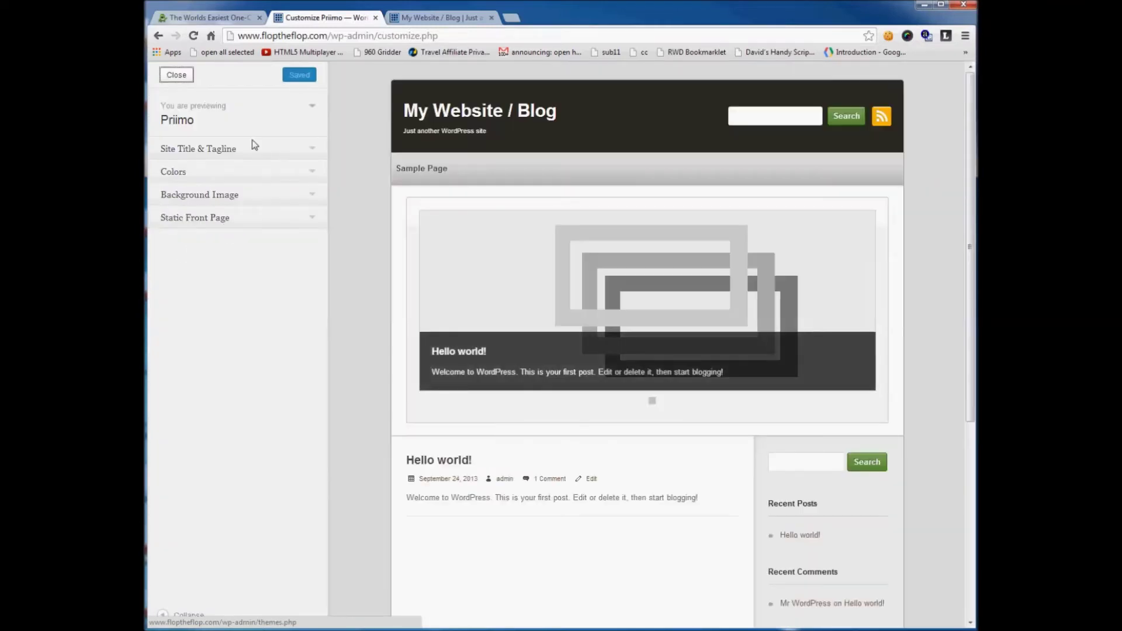
- Set the site title to 'FlopTheFlop' and the tagline to 'Think like a poker pro', then collapse the section
{"action": "left_click", "coordinate": [250, 148]}
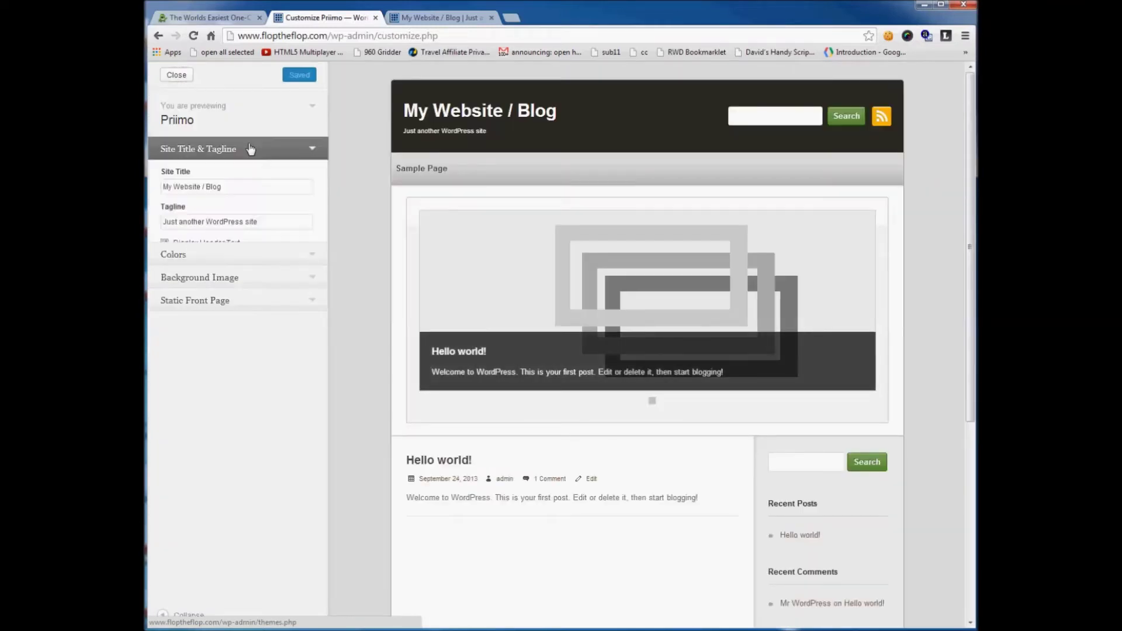
{"action": "triple_click", "coordinate": [248, 188]}
{"action": "type", "text": "FlopTheFlop"}
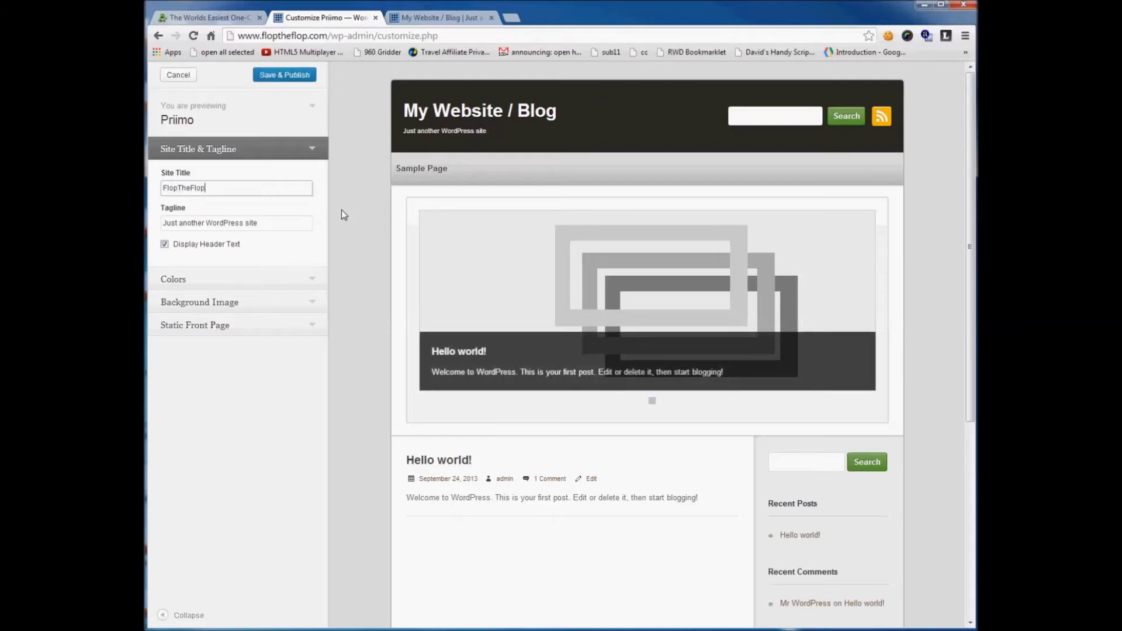
{"action": "left_click", "coordinate": [277, 228]}
{"action": "key", "text": "ctrl+a"}
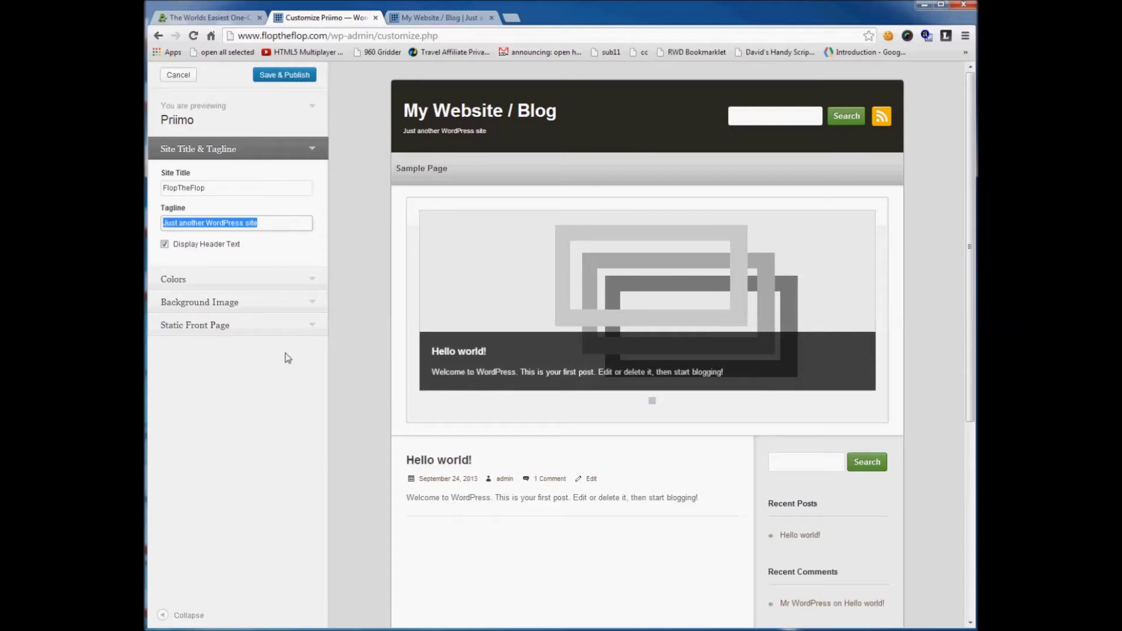
{"action": "type", "text": "Think like a poker pro"}
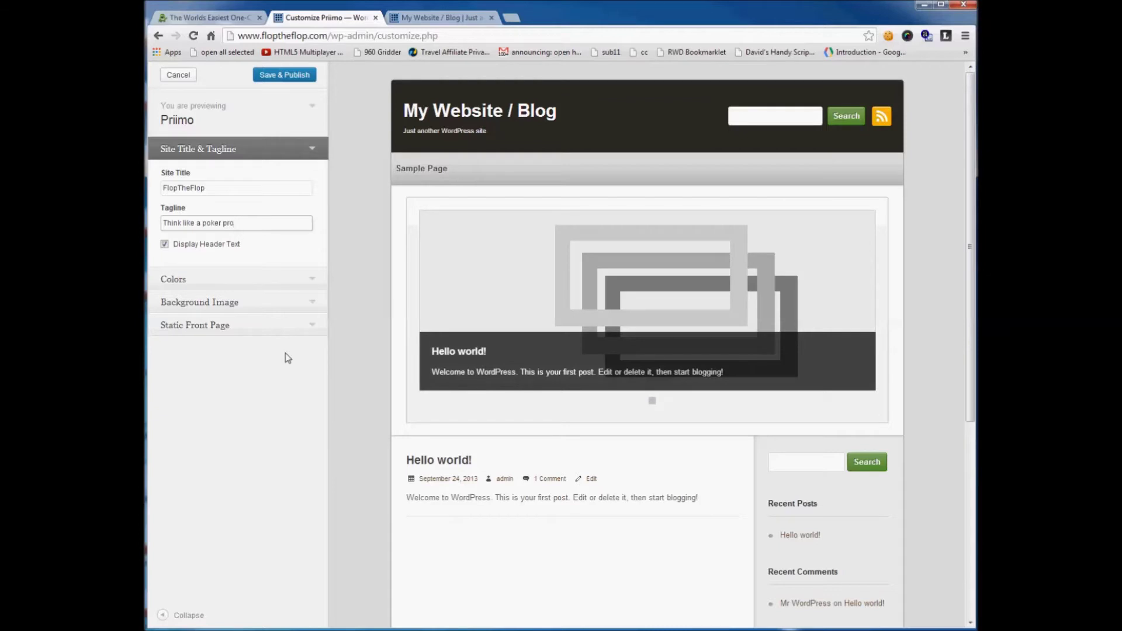
{"action": "left_click", "coordinate": [295, 153]}
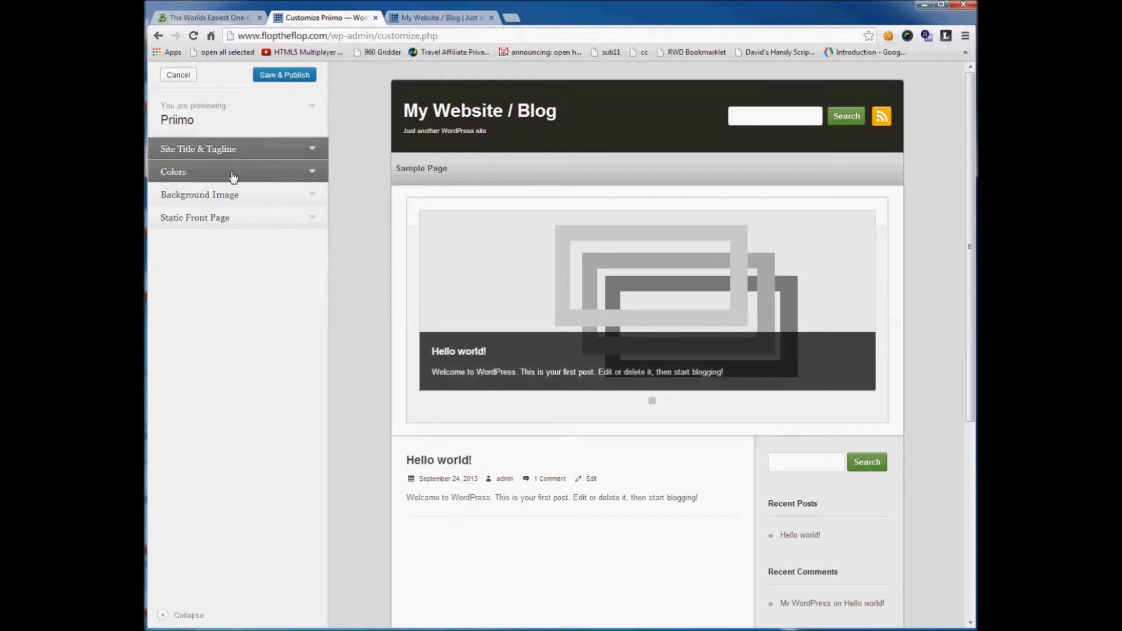
{"action": "left_click", "coordinate": [233, 177]}
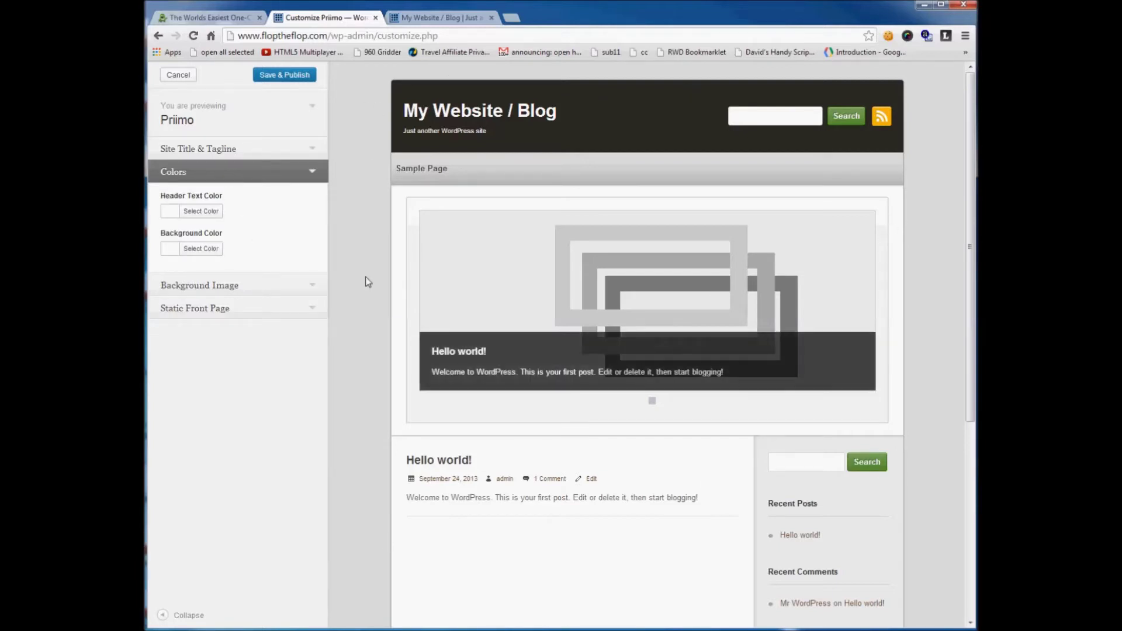
- Set the site background colour to a dark green
{"action": "left_click", "coordinate": [213, 252]}
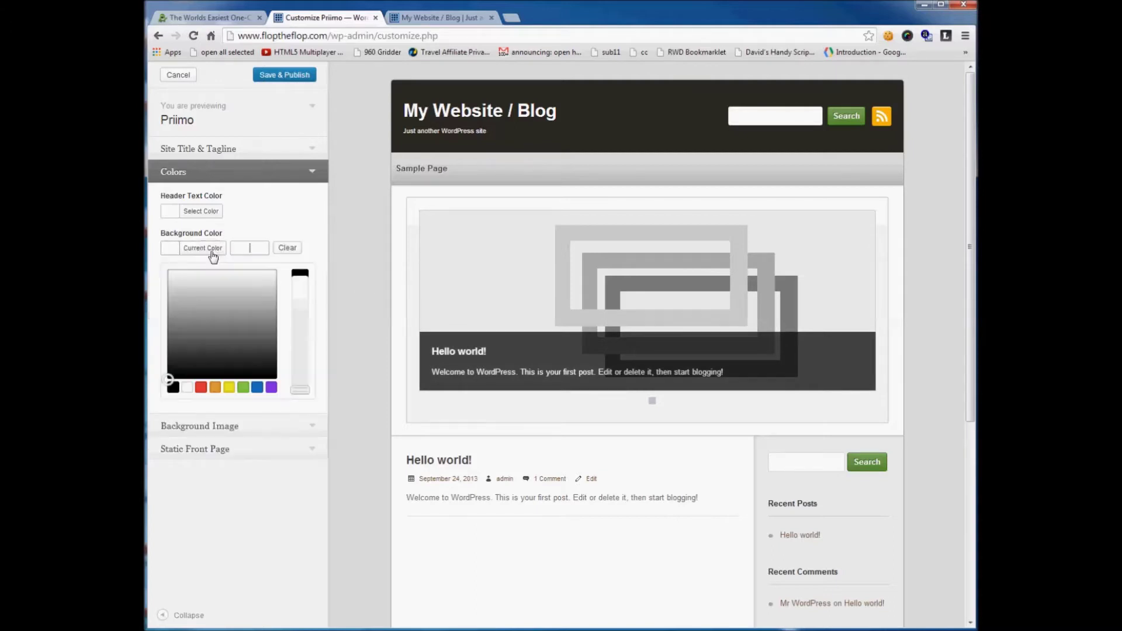
{"action": "left_click", "coordinate": [242, 388]}
{"action": "left_click_drag", "start_coordinate": [192, 282], "coordinate": [202, 341]}
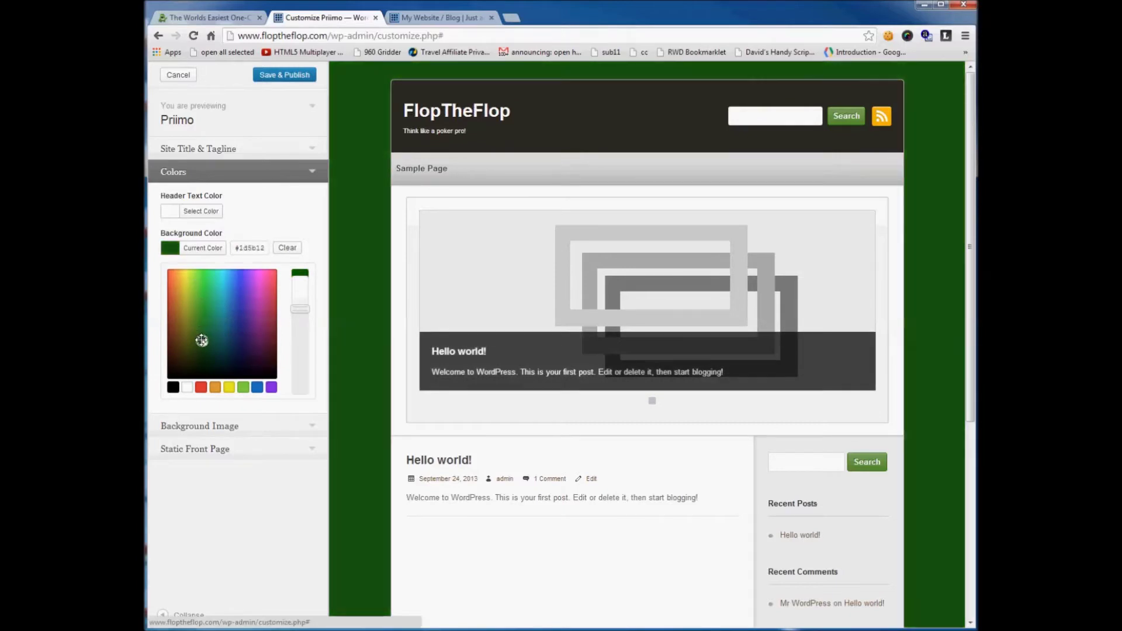
{"action": "left_click", "coordinate": [306, 214]}
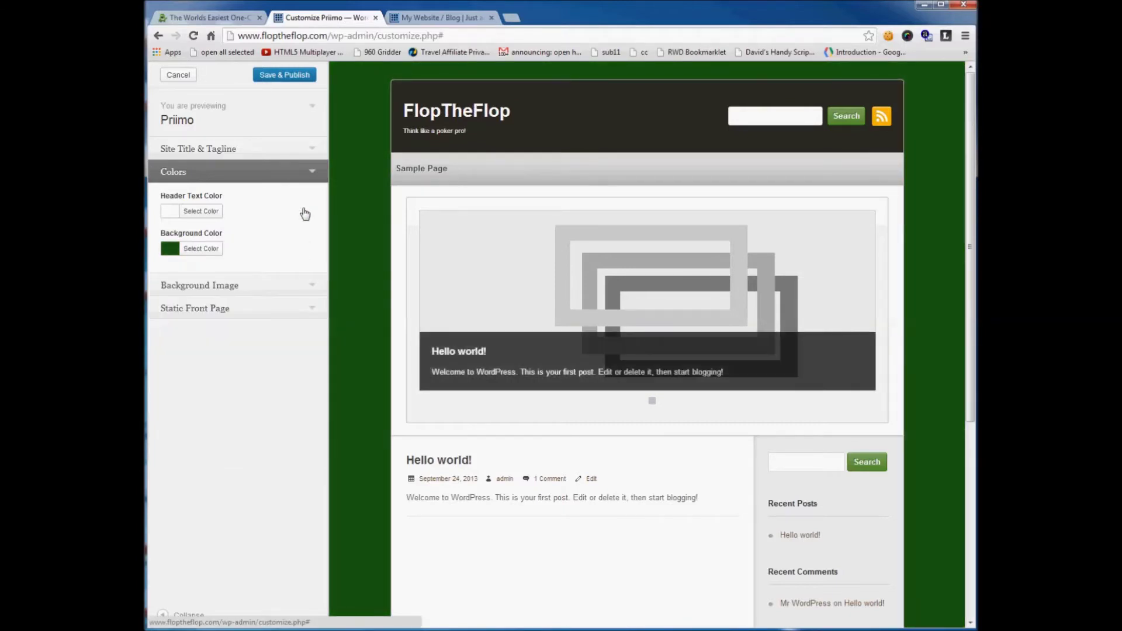
- Check the Background Image options without adding an image, then Save & Publish
{"action": "left_click", "coordinate": [280, 173]}
{"action": "left_click", "coordinate": [262, 200]}
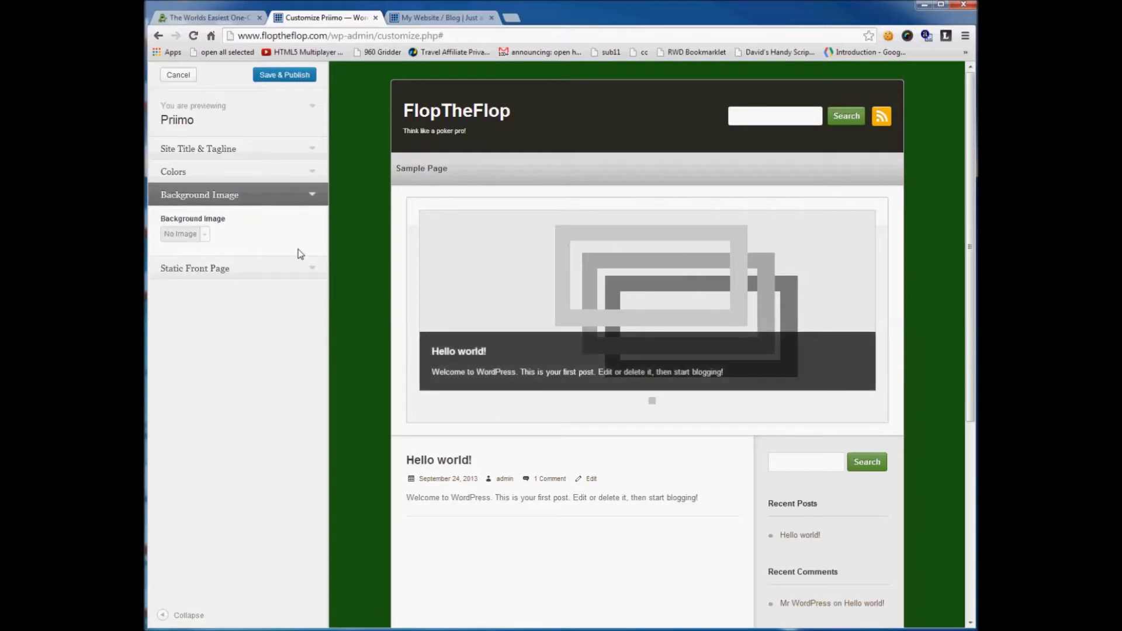
{"action": "left_click", "coordinate": [205, 233]}
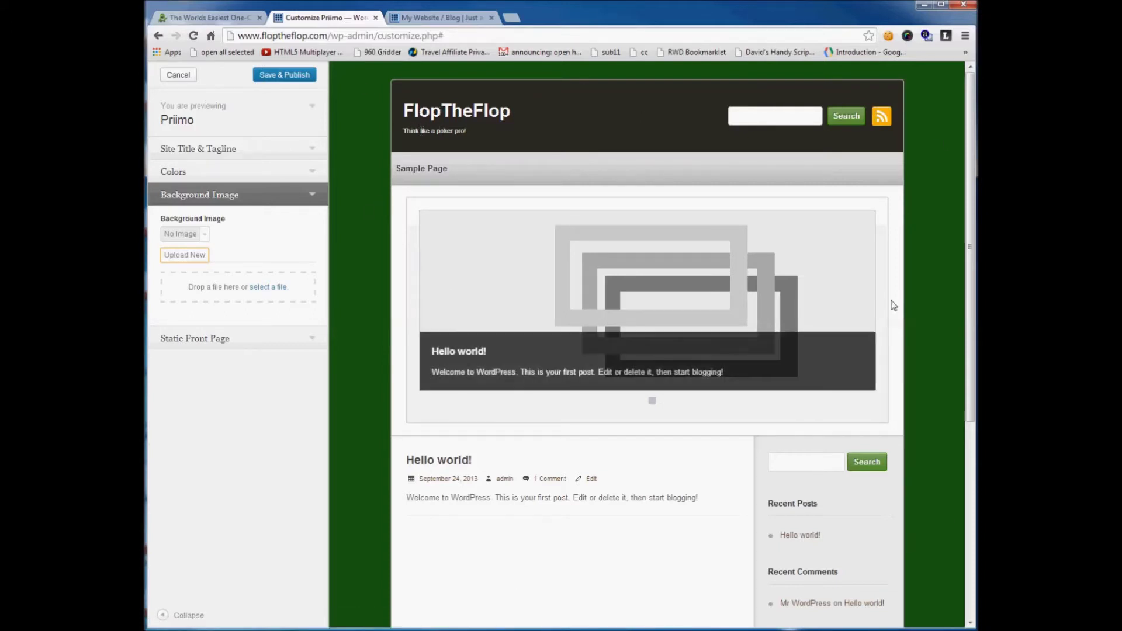
{"action": "left_click", "coordinate": [283, 76]}
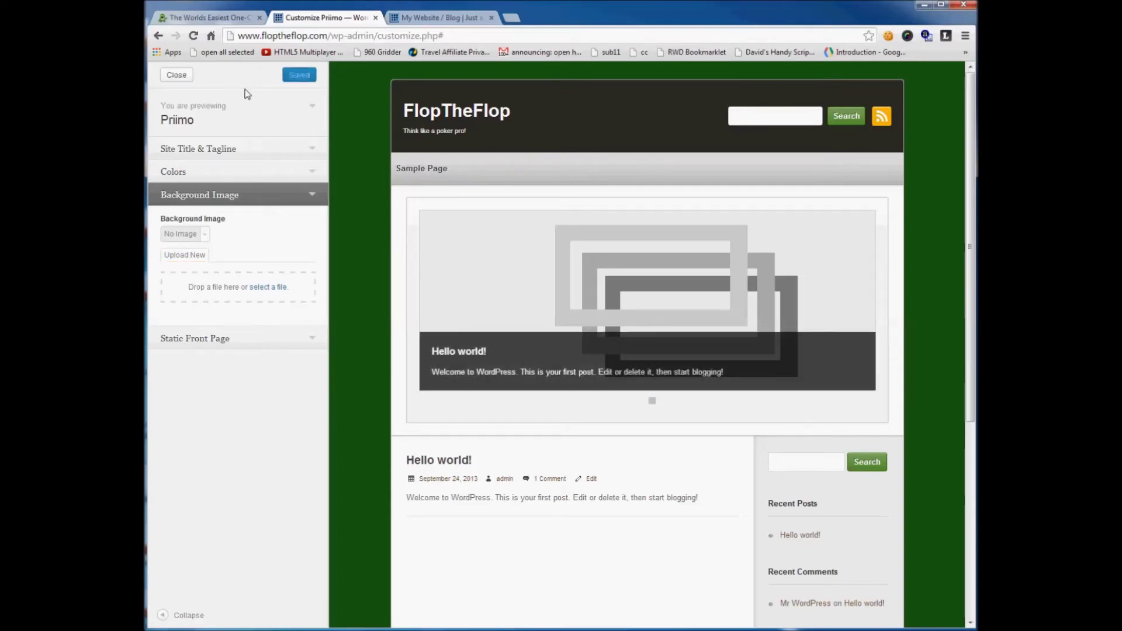
- Close the customizer and reload the live site to check the green background and title
{"action": "left_click", "coordinate": [176, 75]}
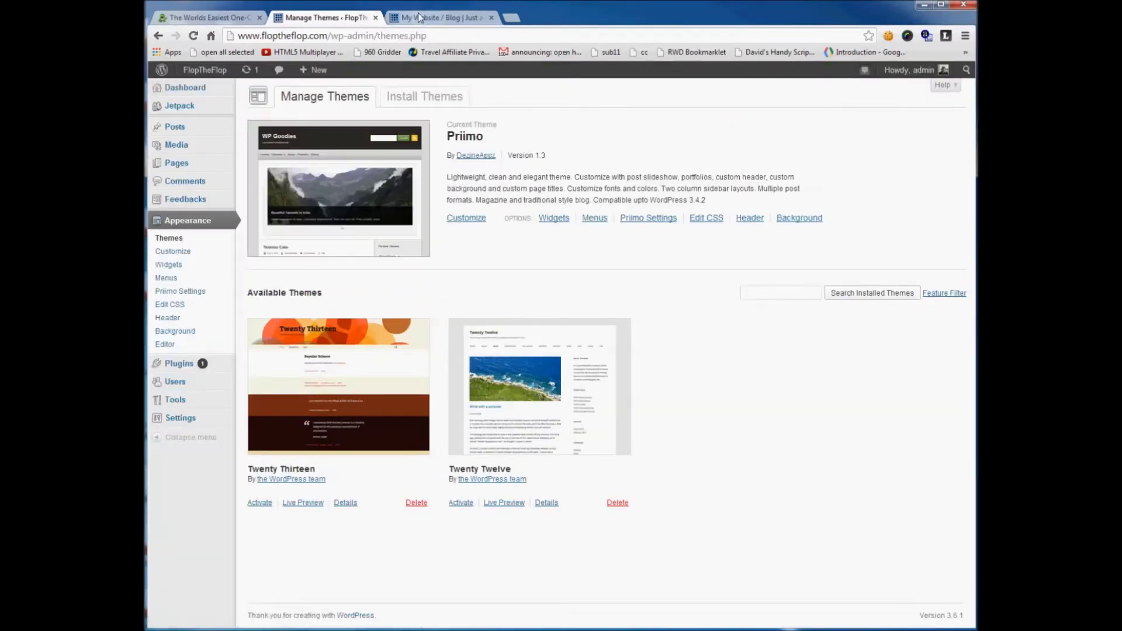
{"action": "left_click", "coordinate": [420, 17]}
{"action": "right_click", "coordinate": [227, 135]}
{"action": "left_click", "coordinate": [246, 166]}
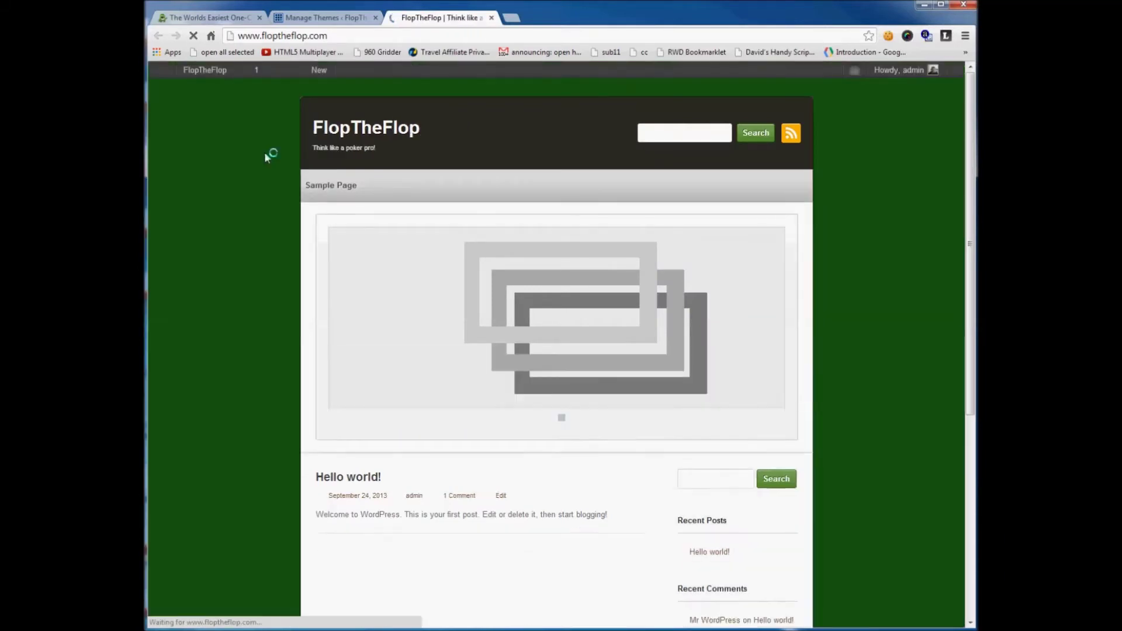
{"action": "scroll", "coordinate": [264, 152], "scroll_direction": "down", "scroll_amount": 5}
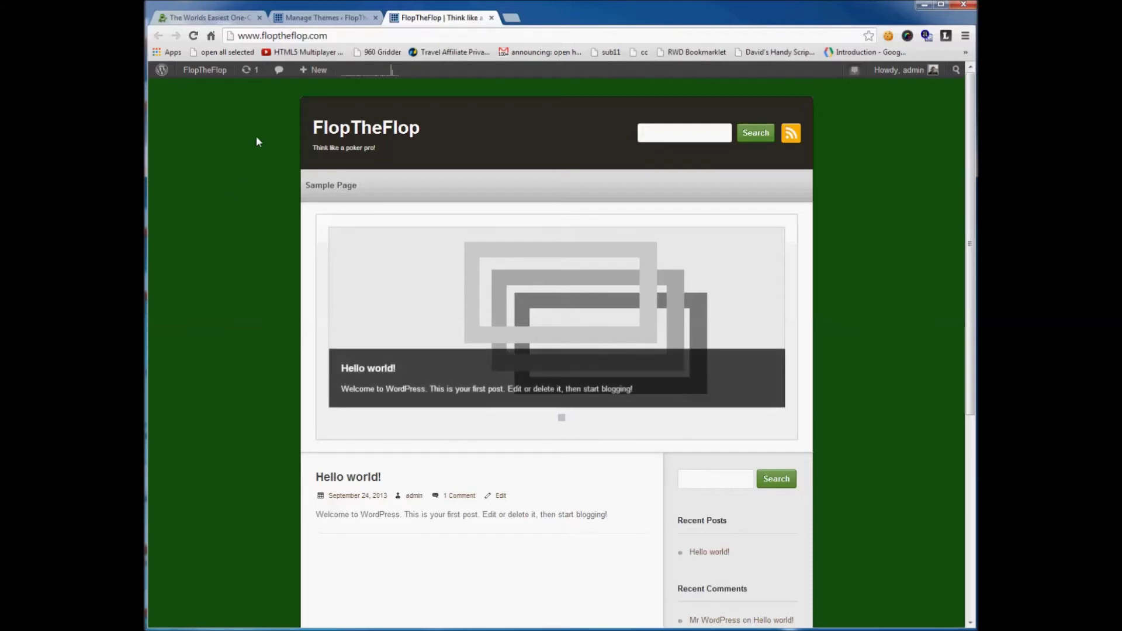
- Open Posts > All Posts in the admin tab
{"action": "left_click", "coordinate": [311, 19]}
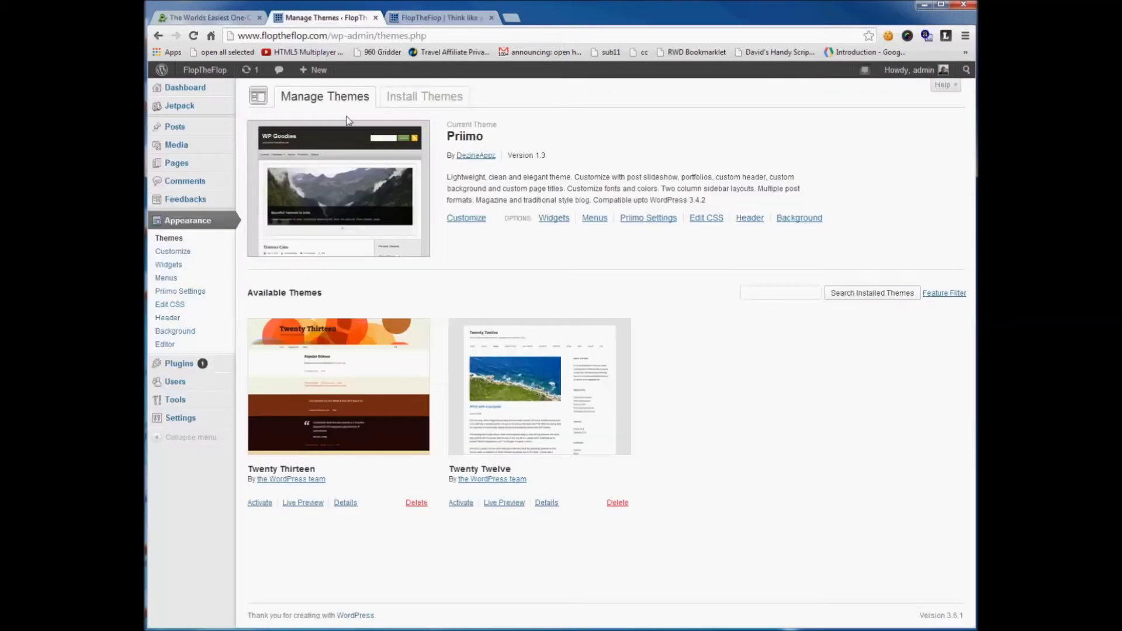
{"action": "left_click", "coordinate": [179, 127]}
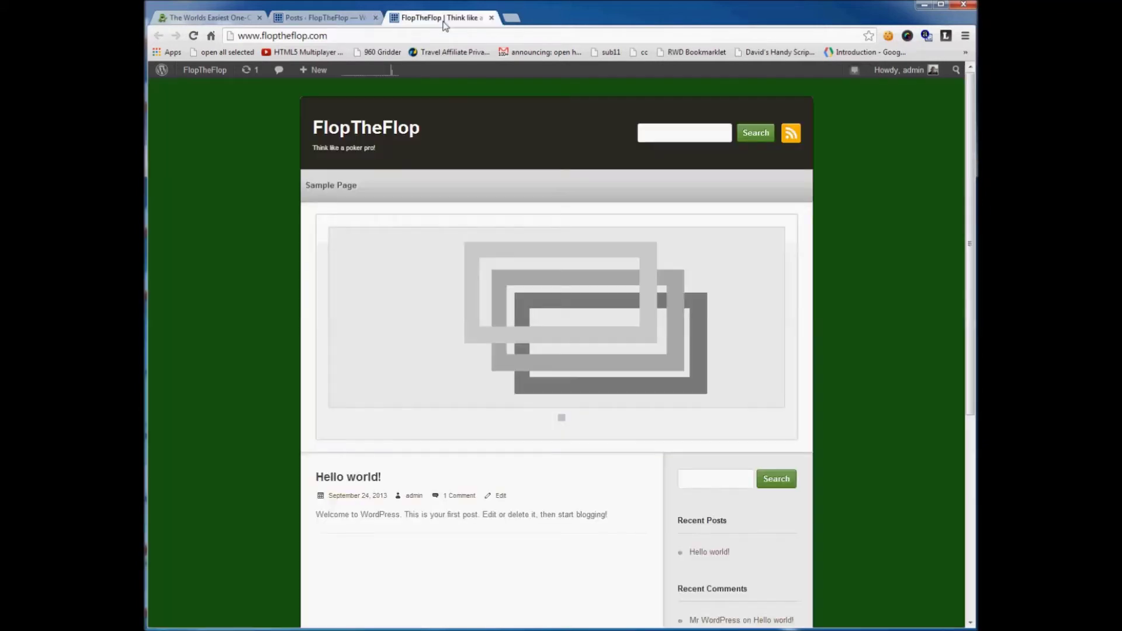
{"action": "left_click", "coordinate": [437, 18]}
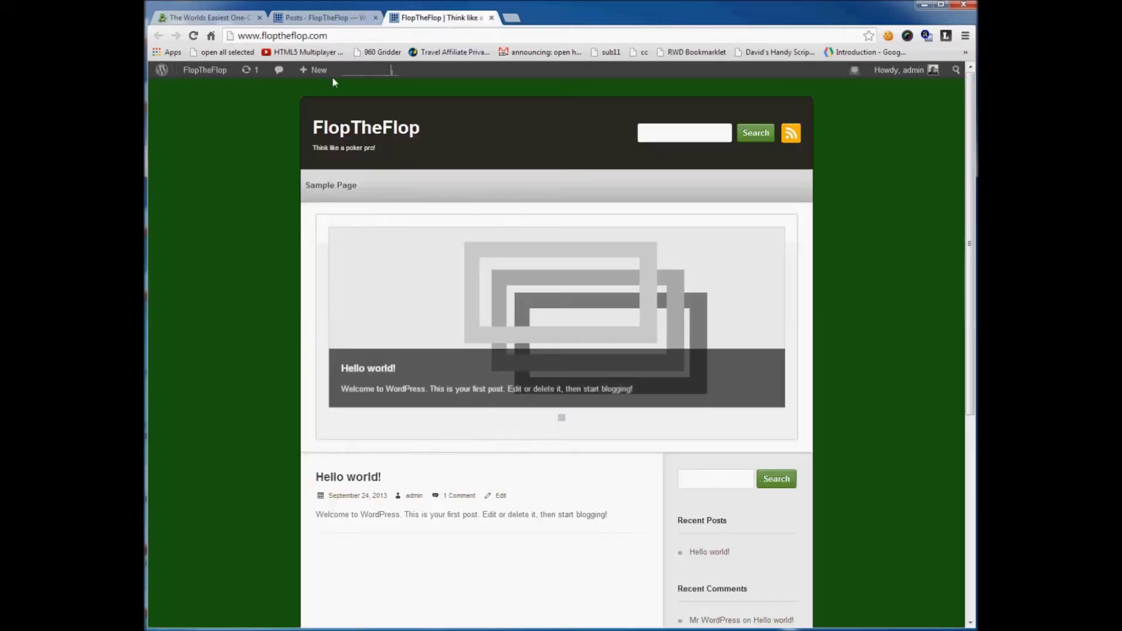
{"action": "mouse_move", "coordinate": [321, 73]}
{"action": "key", "text": "ctrl+shift+Tab"}
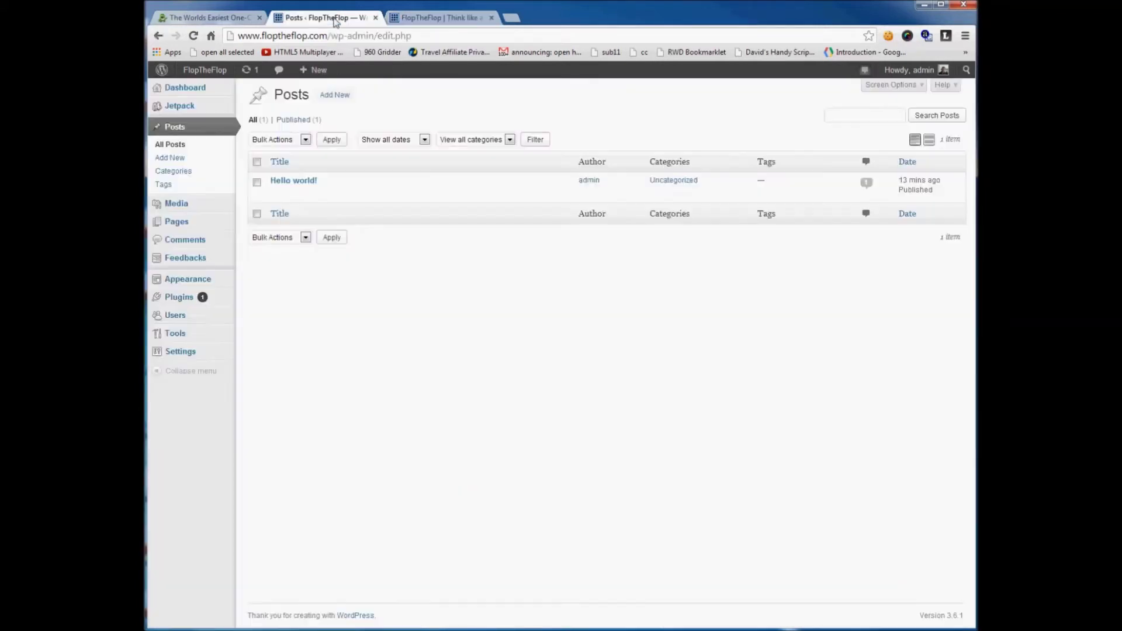
- Start a new post titled 'Poker Tips', then search 'dummy text generator' in a new tab
{"action": "left_click", "coordinate": [320, 97]}
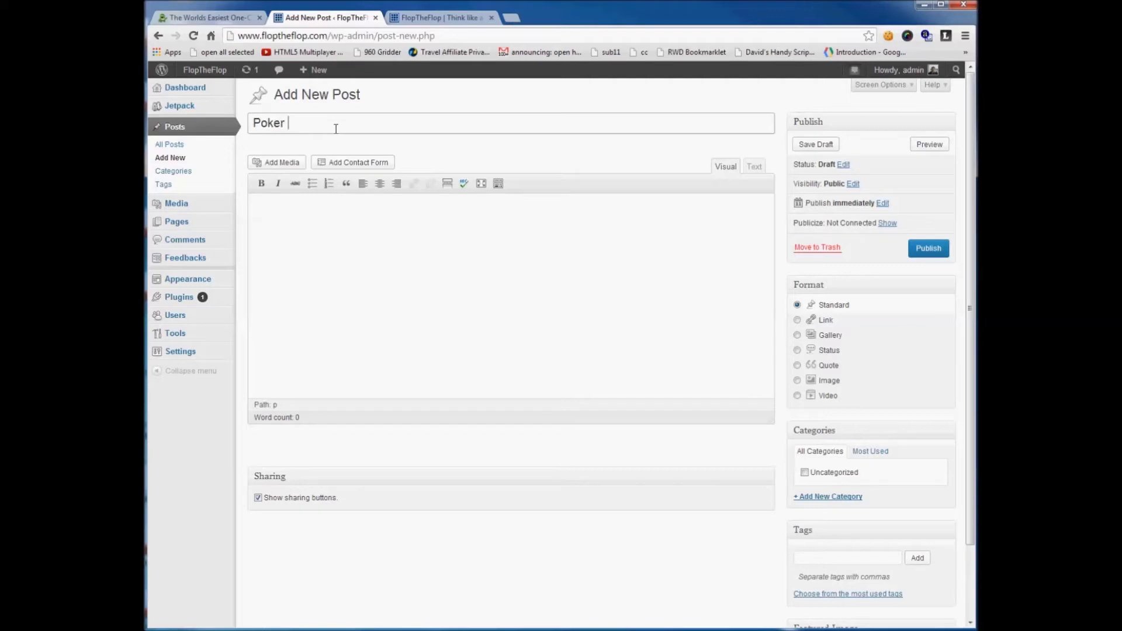
{"action": "key", "text": "Tab"}
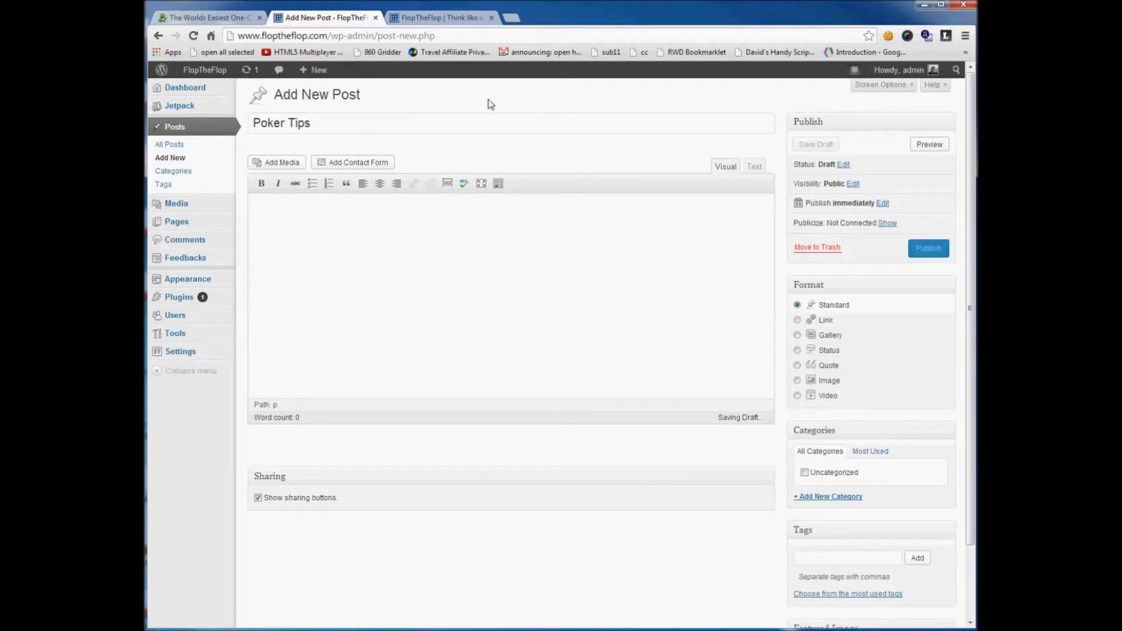
{"action": "key", "text": "ctrl+t"}
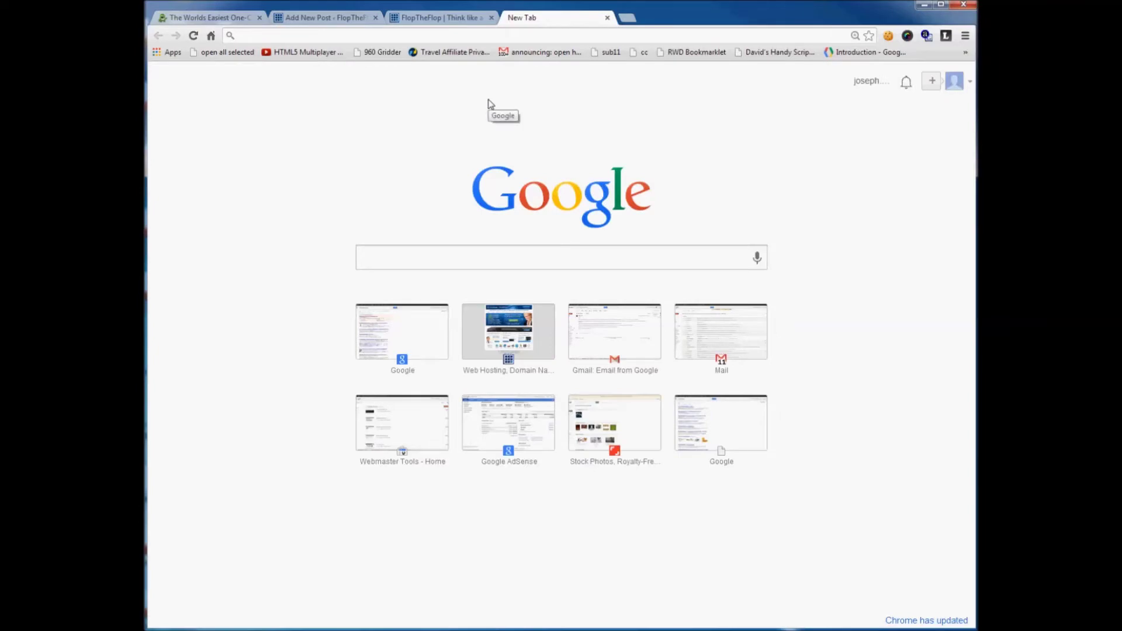
{"action": "type", "text": "dummy text generator"}
- On blindtextgenerator.com, set Paragraphs to 5 and select all the generated lorem ipsum
{"action": "key", "text": "Return"}
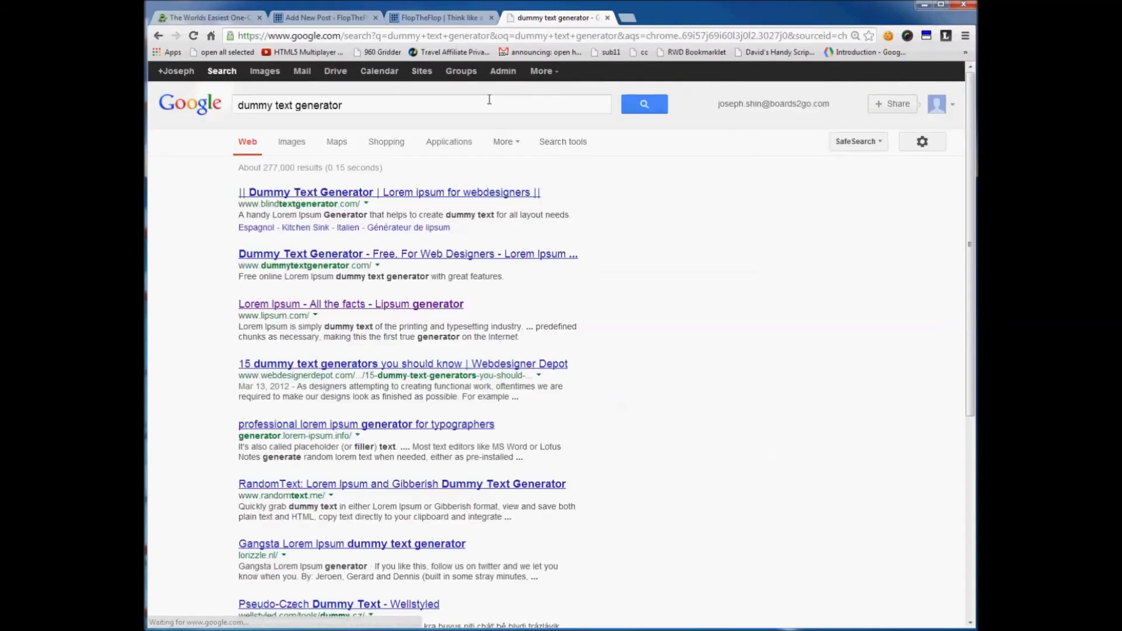
{"action": "left_click", "coordinate": [374, 194]}
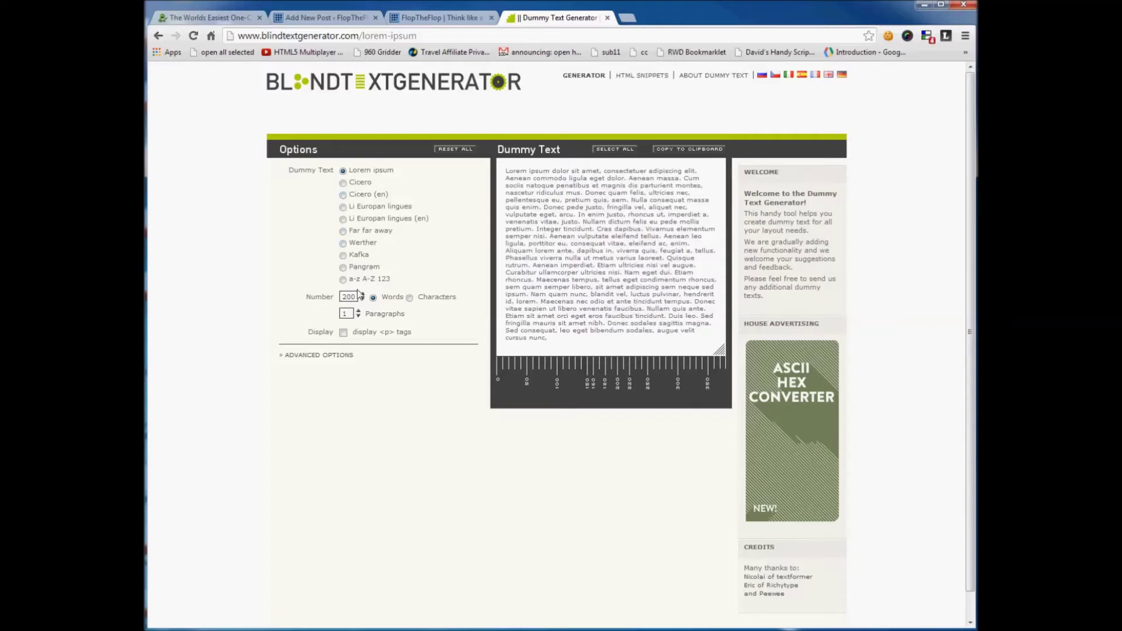
{"action": "left_click", "coordinate": [359, 311]}
{"action": "left_click", "coordinate": [359, 311]}
{"action": "left_click", "coordinate": [359, 311]}
{"action": "left_click", "coordinate": [359, 311]}
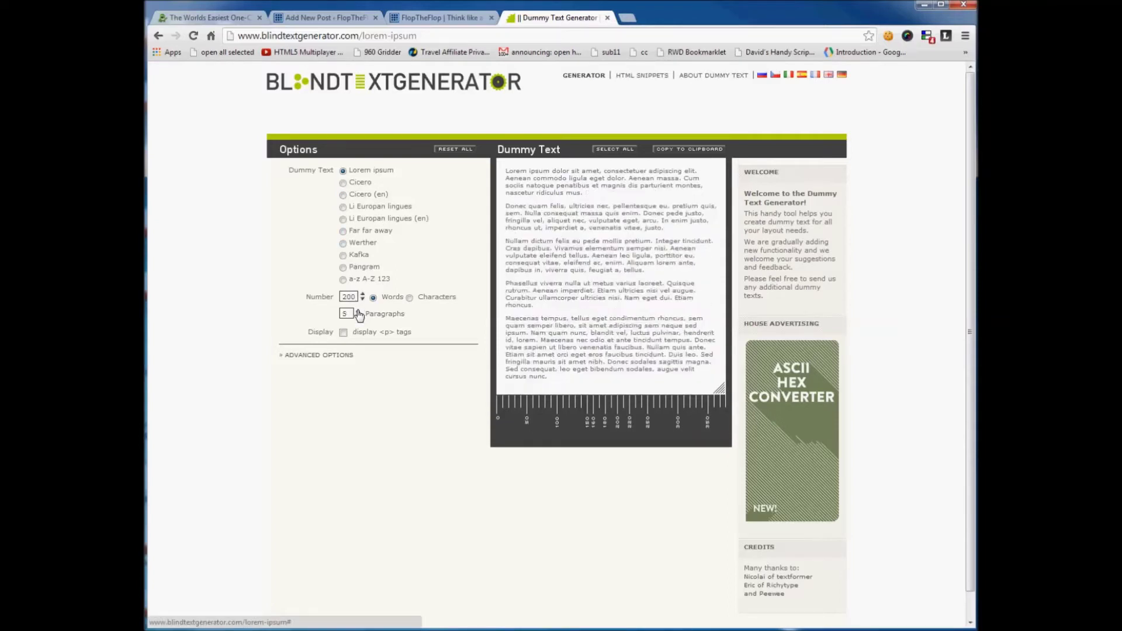
{"action": "left_click", "coordinate": [359, 311]}
{"action": "left_click", "coordinate": [362, 316]}
{"action": "left_click", "coordinate": [361, 316]}
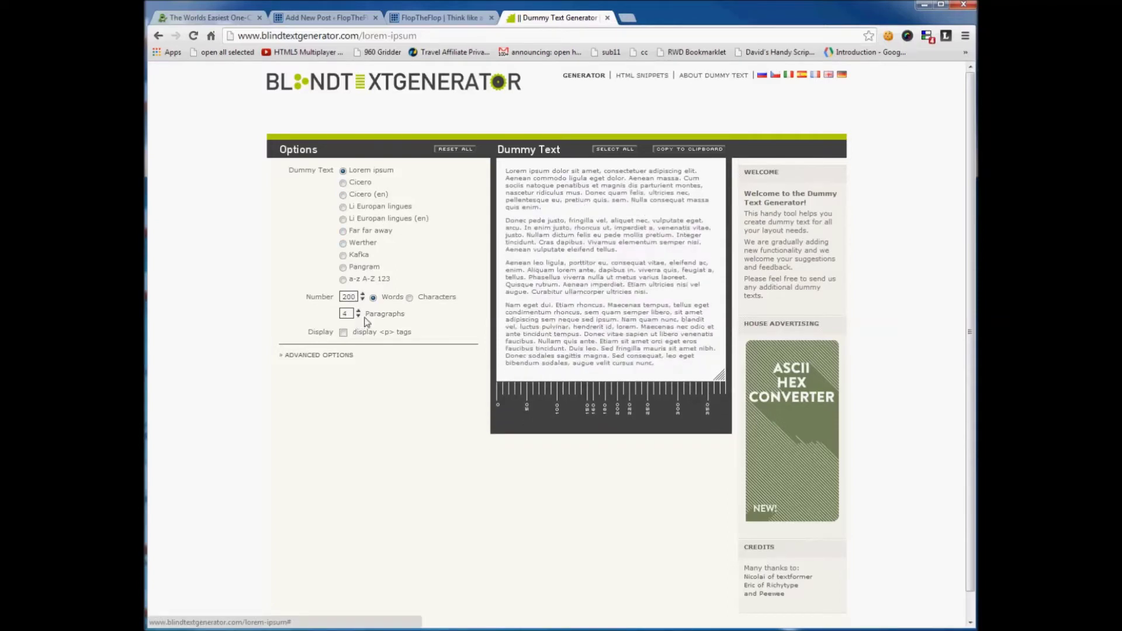
{"action": "left_click", "coordinate": [359, 311]}
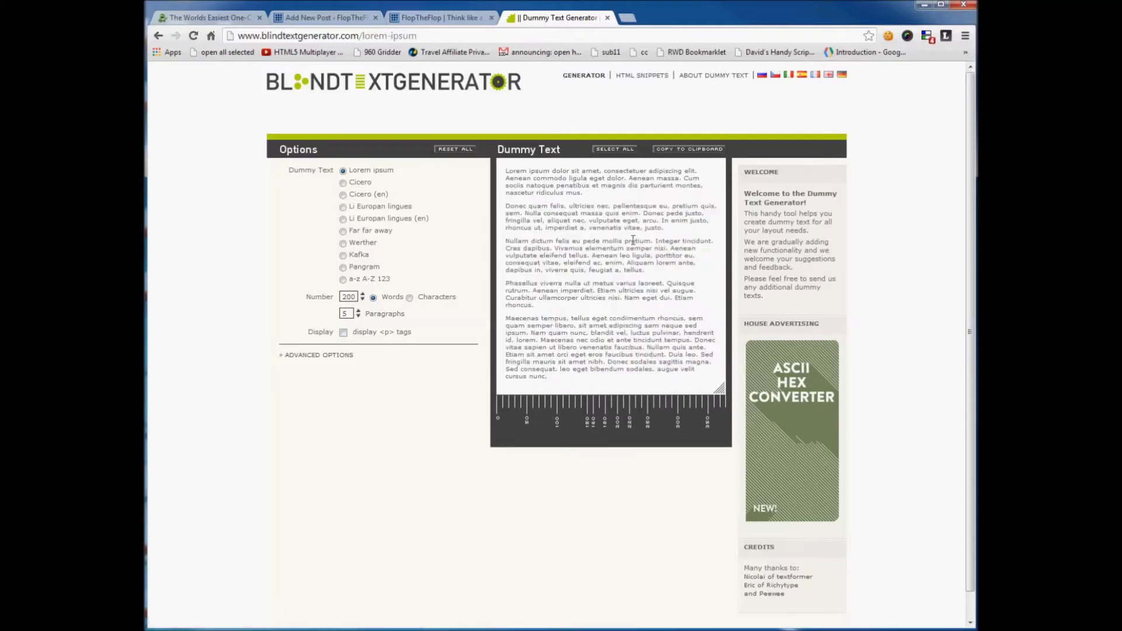
{"action": "left_click", "coordinate": [629, 151]}
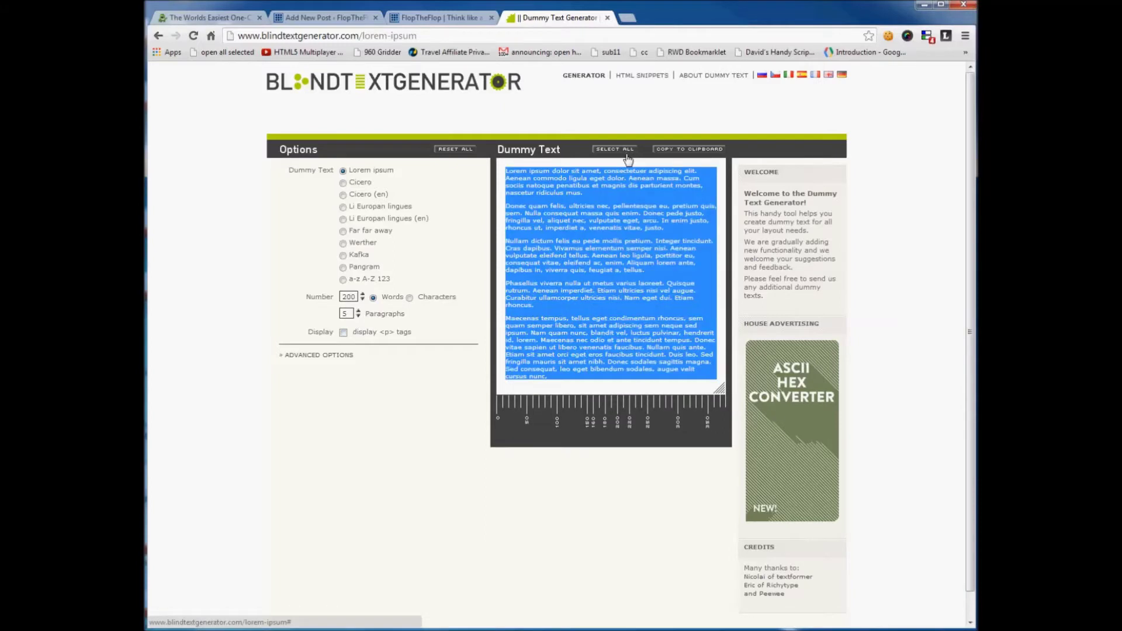
{"action": "left_click", "coordinate": [431, 22]}
- Paste the dummy text into the Poker Tips post body
{"action": "left_click", "coordinate": [306, 18]}
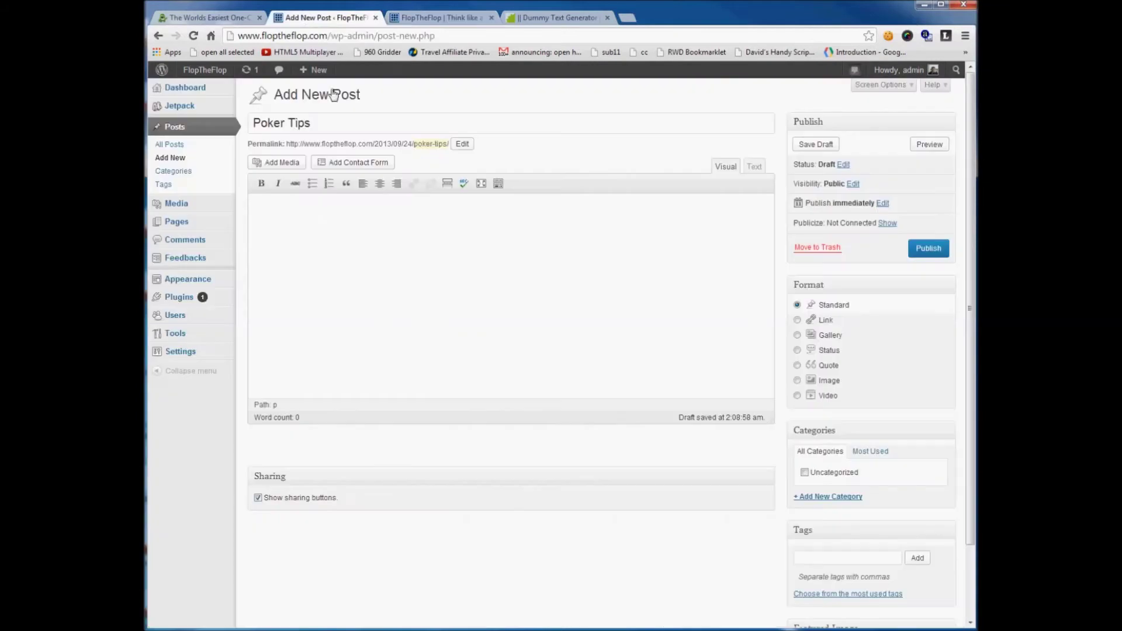
{"action": "left_click", "coordinate": [317, 250]}
{"action": "key", "text": "ctrl+v"}
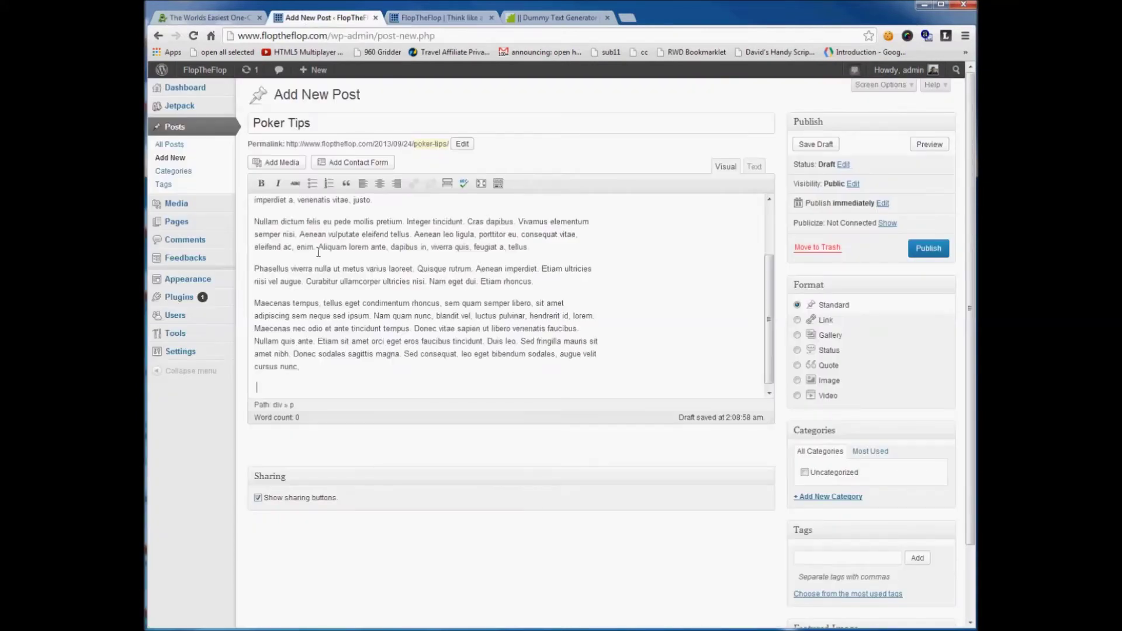
{"action": "left_click", "coordinate": [304, 220]}
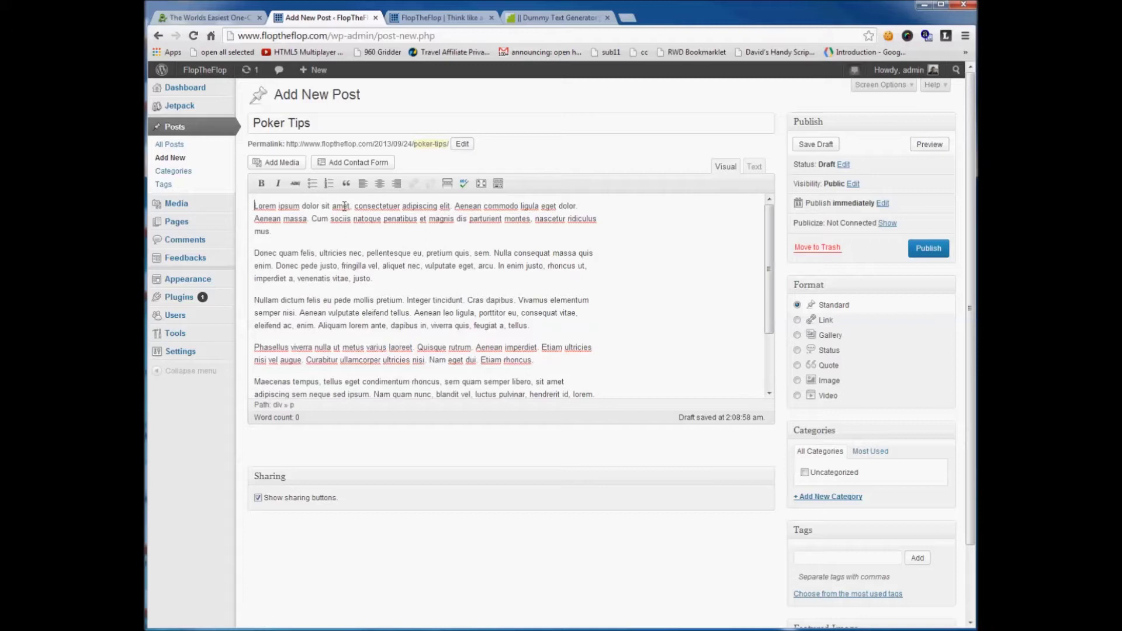
- In Add Media's Upload Files view, reopen the file picker in the right folder
{"action": "left_click", "coordinate": [277, 162]}
{"action": "left_click", "coordinate": [281, 166]}
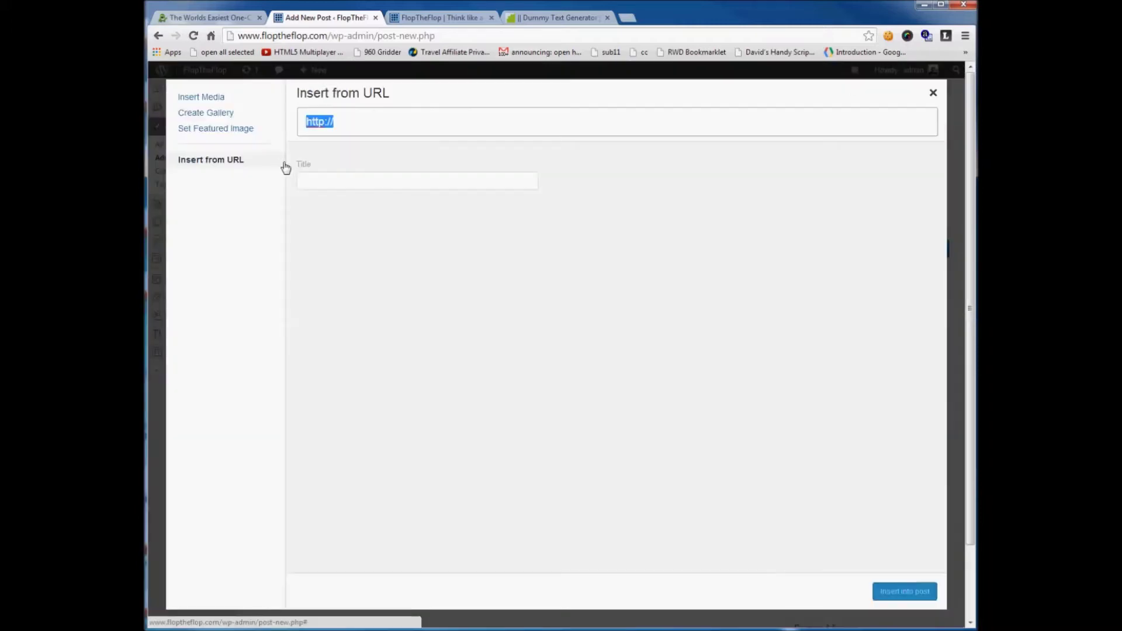
{"action": "left_click", "coordinate": [212, 104]}
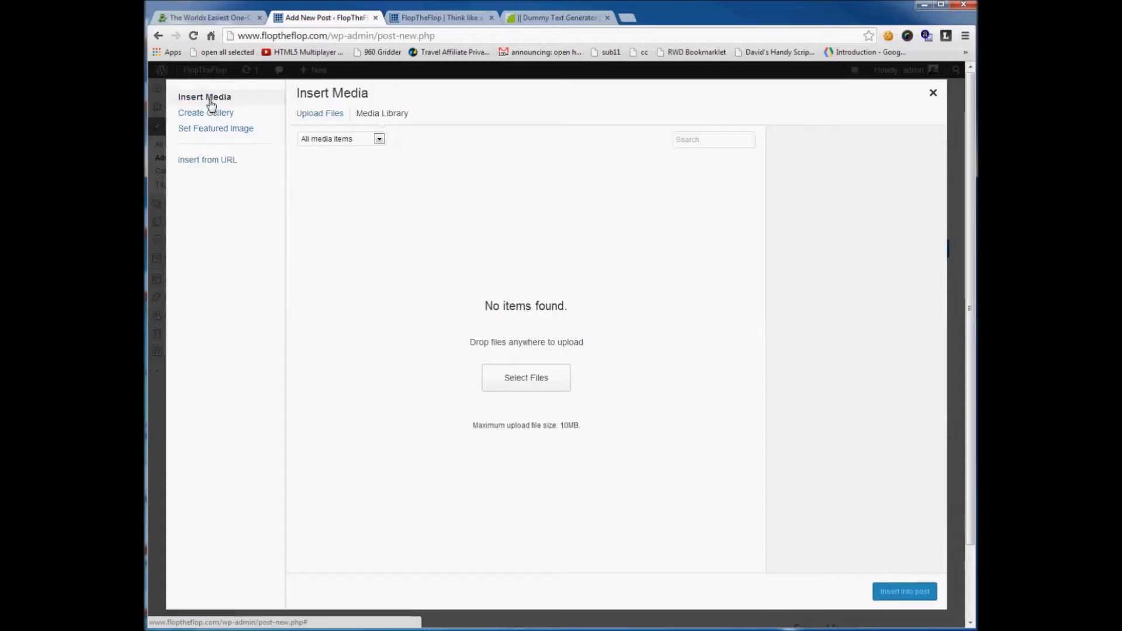
{"action": "left_click", "coordinate": [314, 116]}
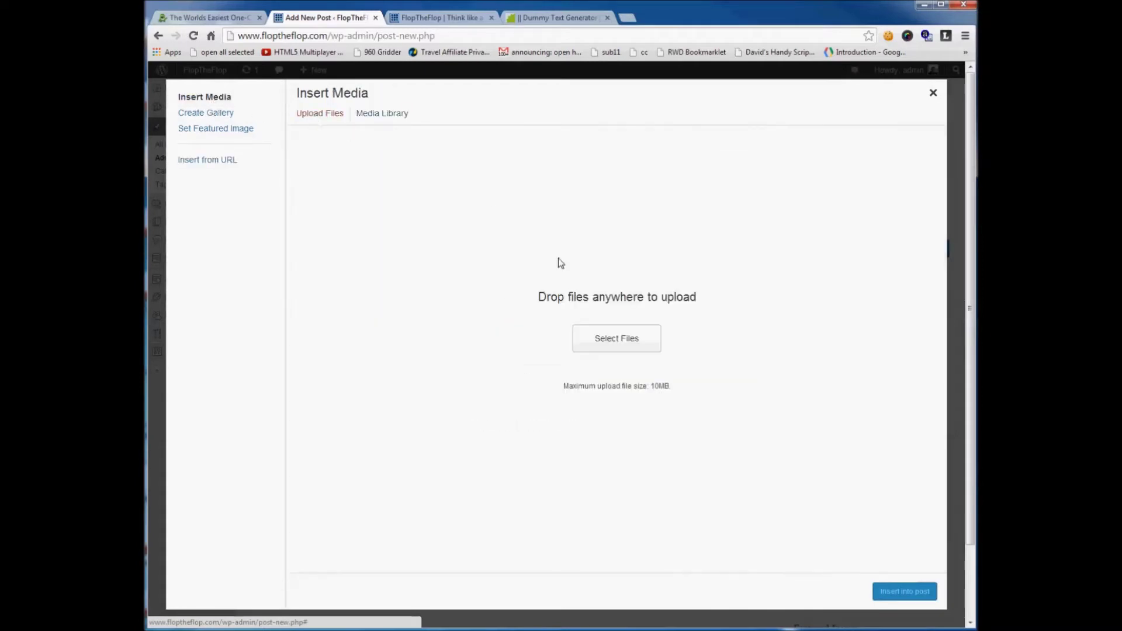
{"action": "left_click", "coordinate": [611, 333]}
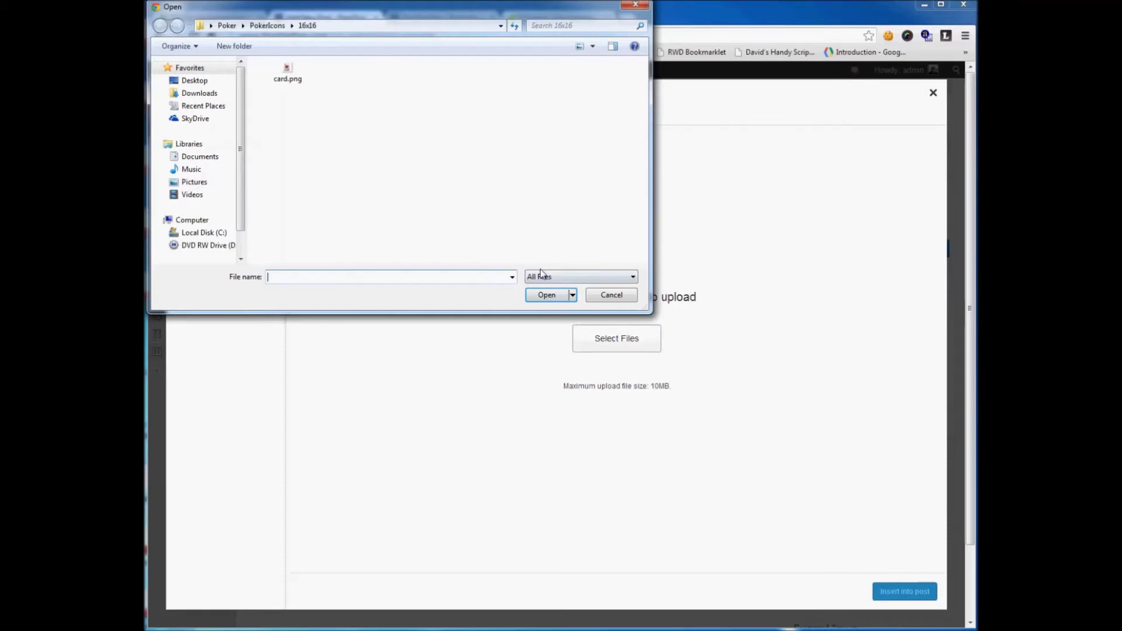
{"action": "left_click", "coordinate": [613, 295]}
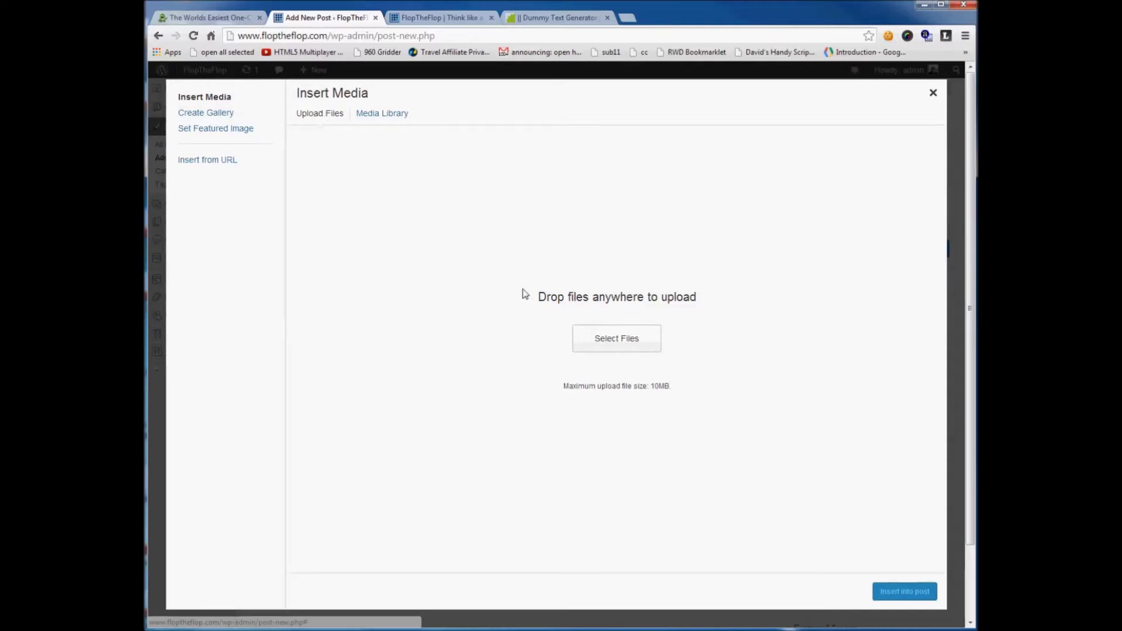
{"action": "left_click", "coordinate": [608, 346]}
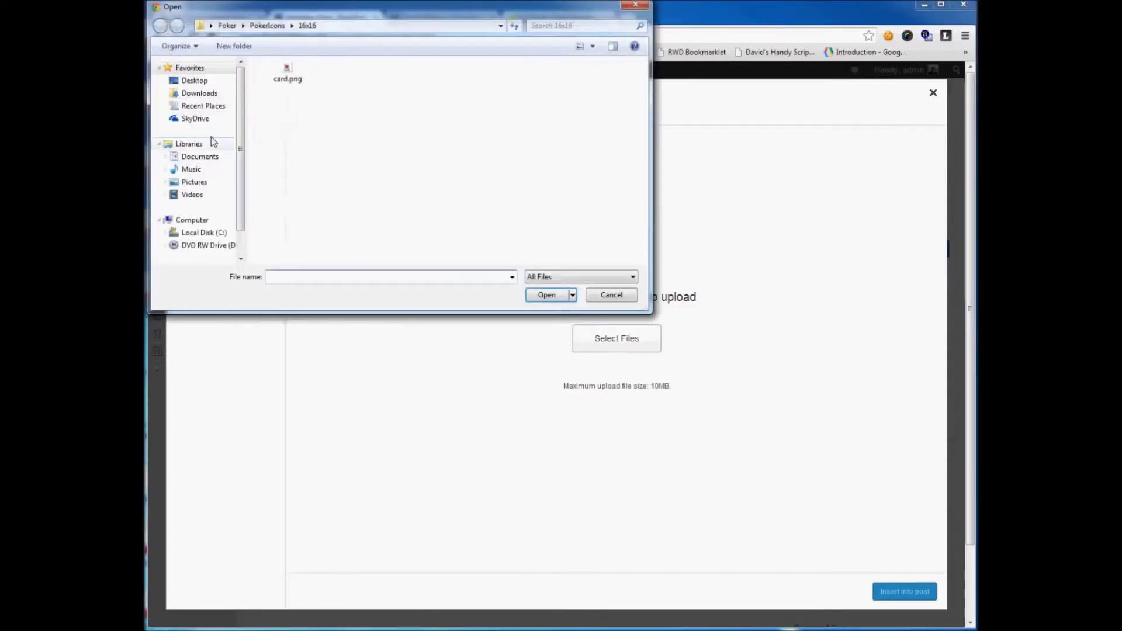
- Upload aces.jpg from Desktop > Poker and insert it unlinked at medium 300 × 134 size
{"action": "left_click", "coordinate": [194, 81]}
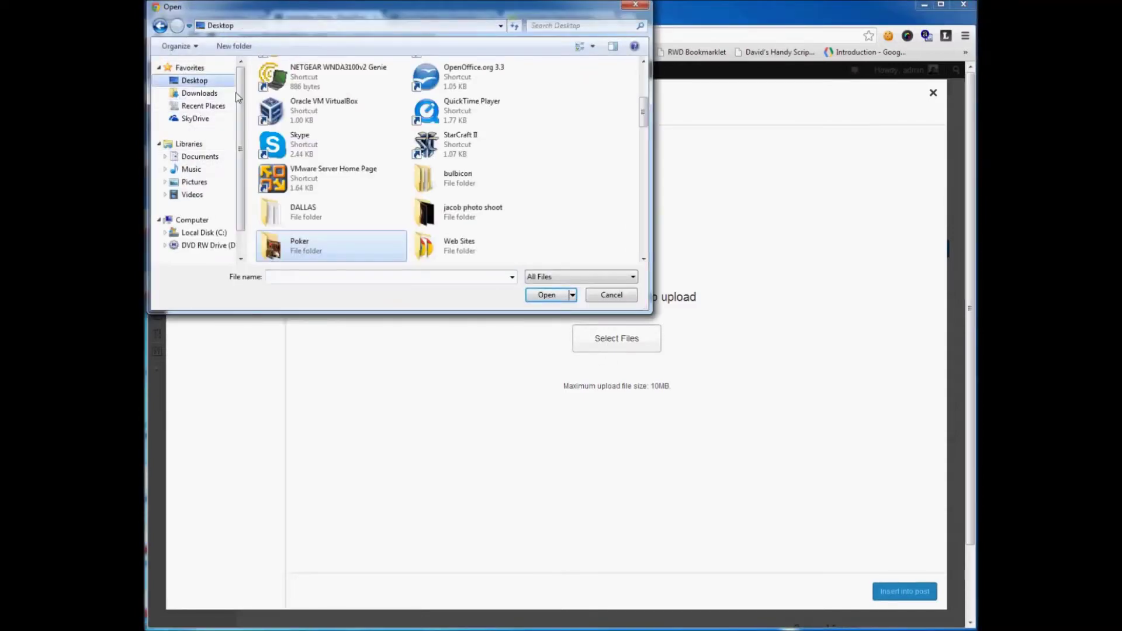
{"action": "double_click", "coordinate": [355, 250]}
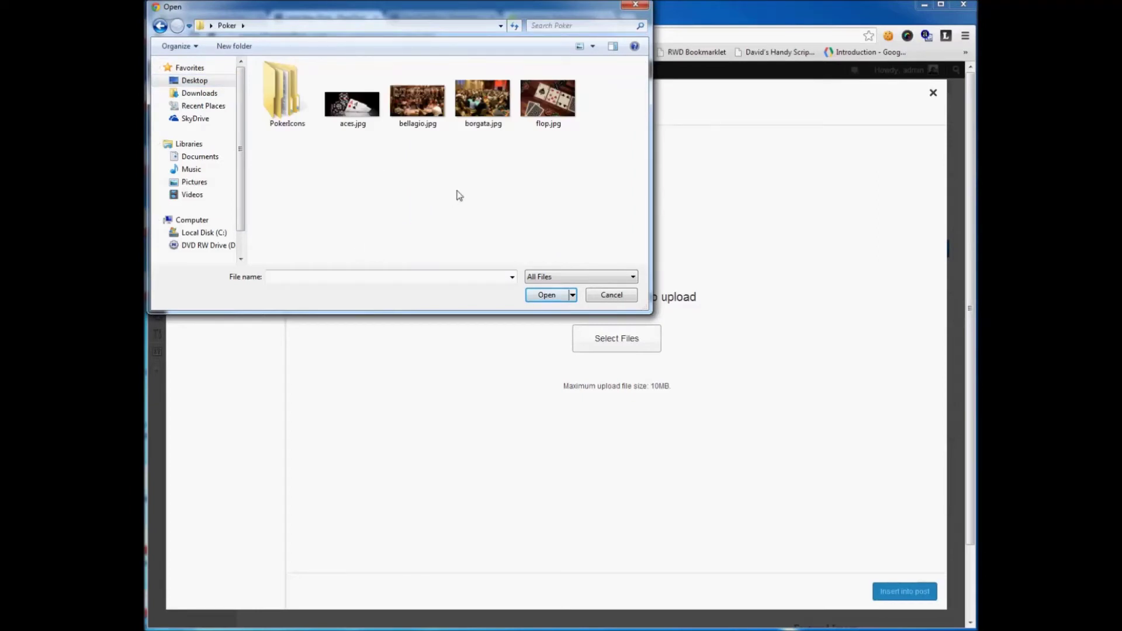
{"action": "double_click", "coordinate": [365, 111]}
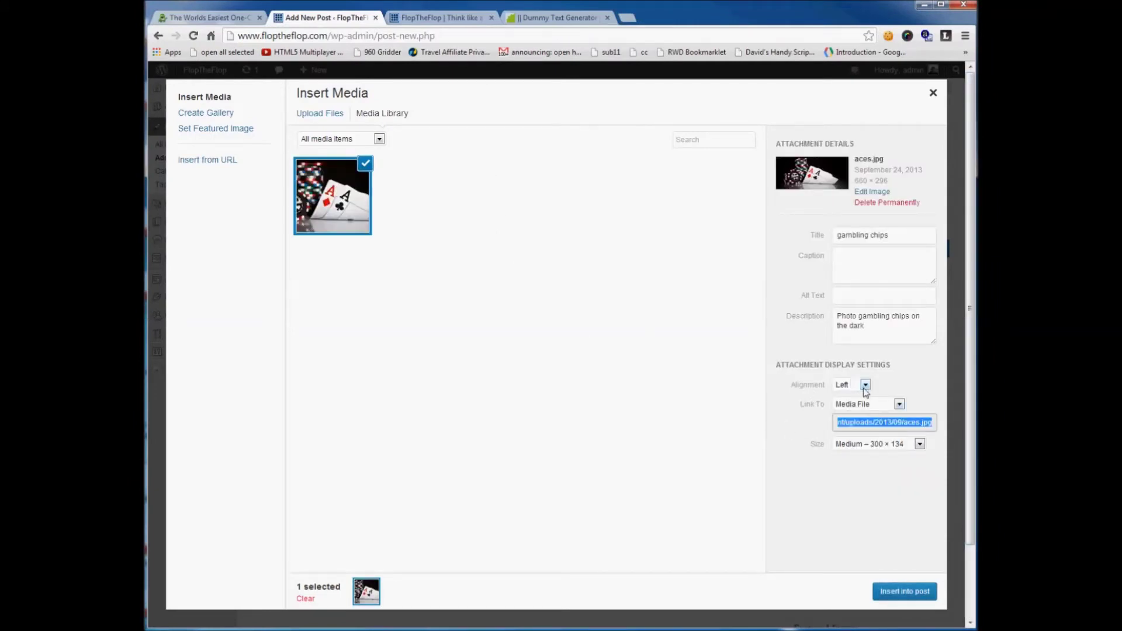
{"action": "left_click", "coordinate": [905, 407]}
{"action": "left_click", "coordinate": [874, 444]}
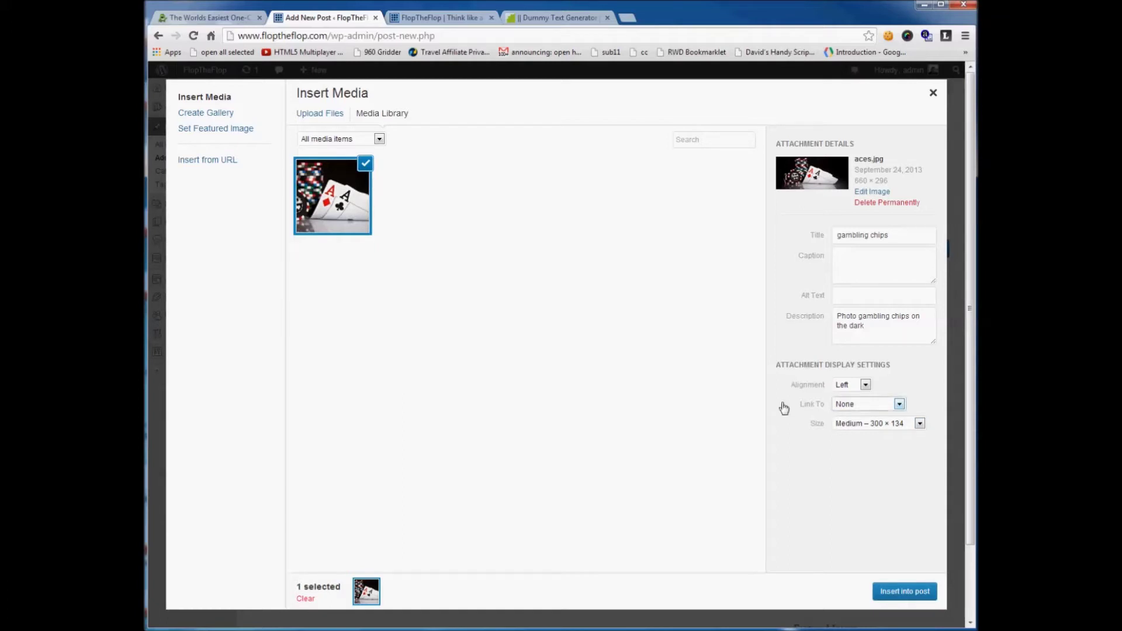
{"action": "left_click", "coordinate": [880, 425]}
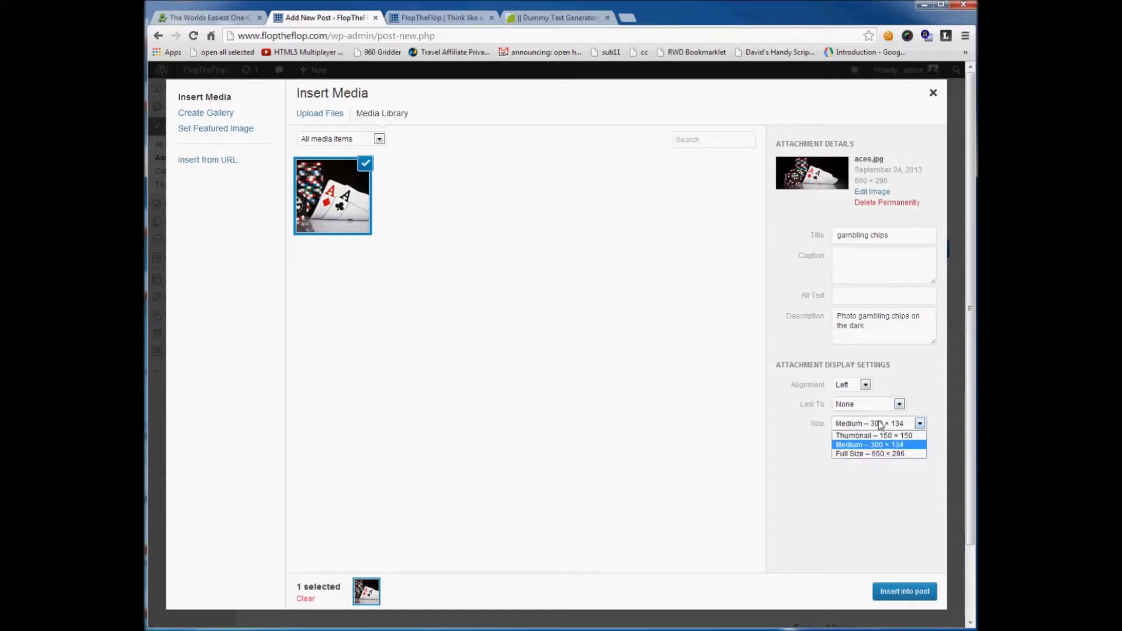
{"action": "left_click", "coordinate": [755, 467]}
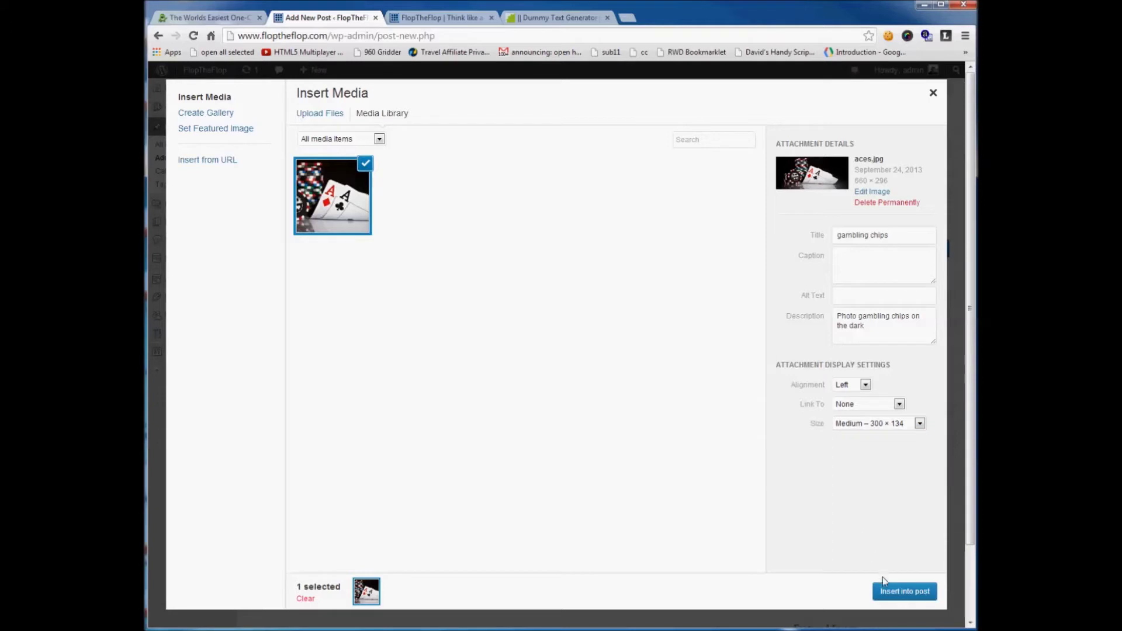
{"action": "left_click", "coordinate": [902, 593]}
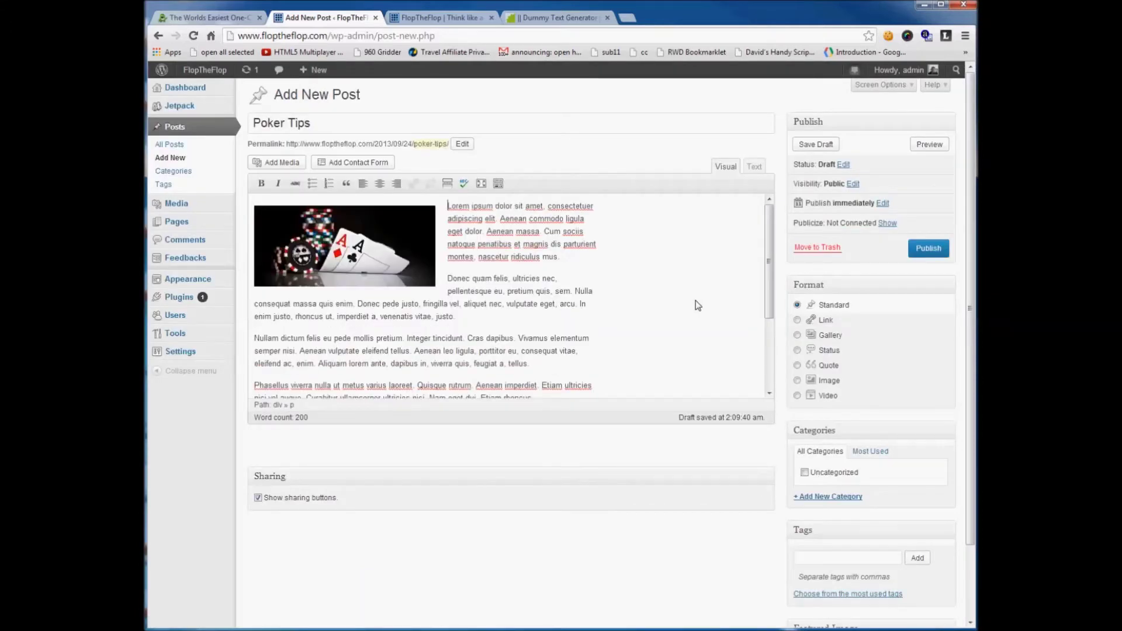
- Publish the Poker Tips post and open it from the reloaded live front page
{"action": "left_click", "coordinate": [933, 250]}
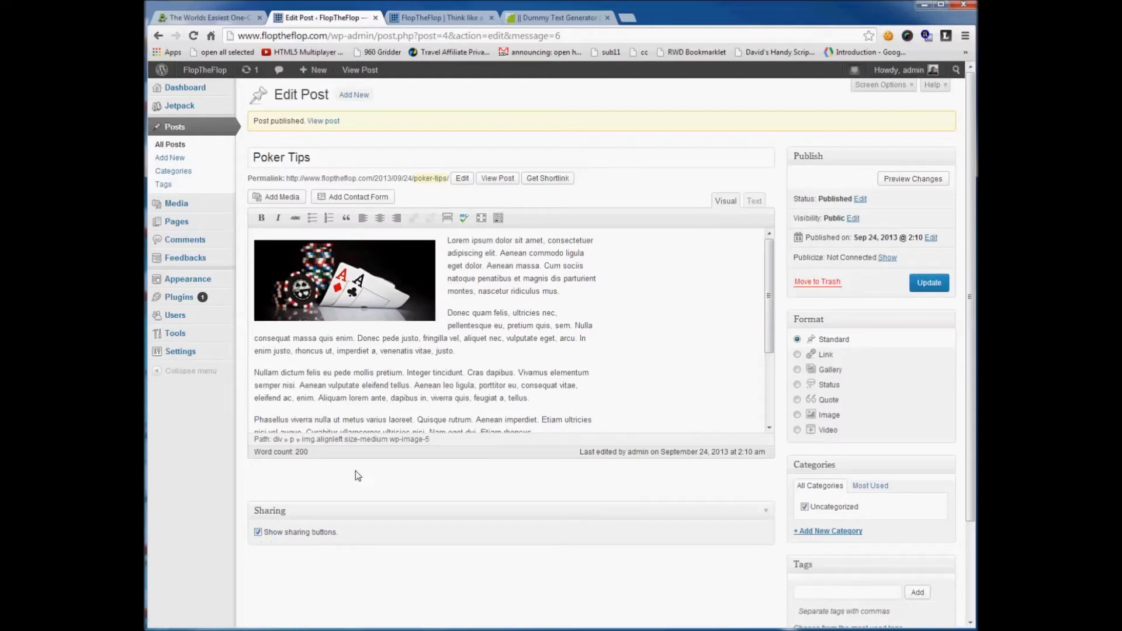
{"action": "left_click", "coordinate": [416, 19]}
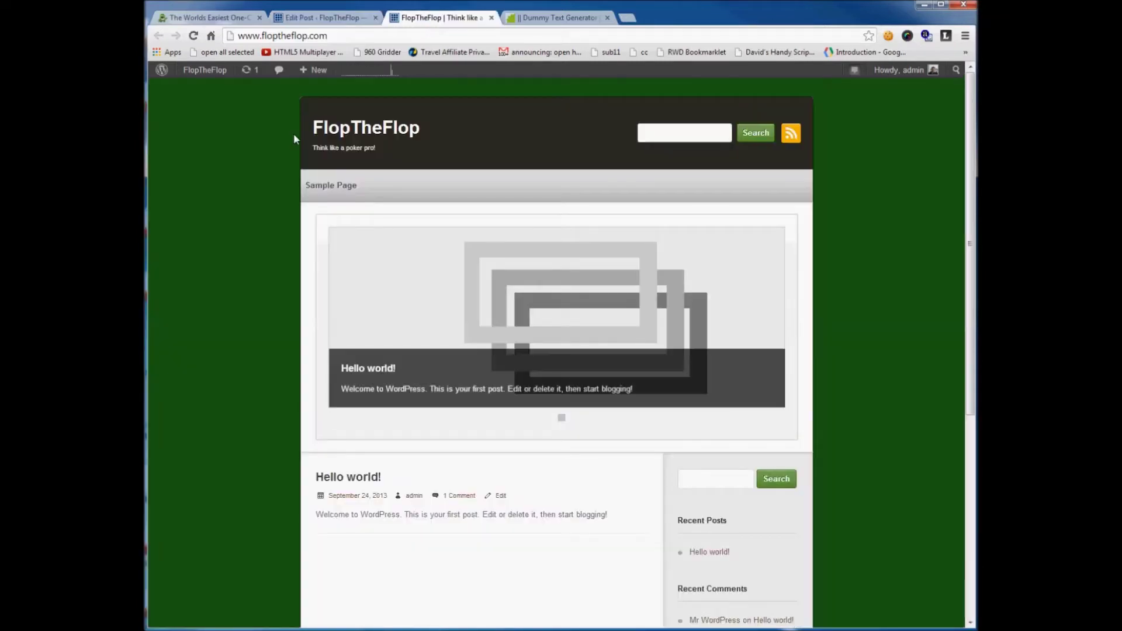
{"action": "left_click", "coordinate": [195, 36]}
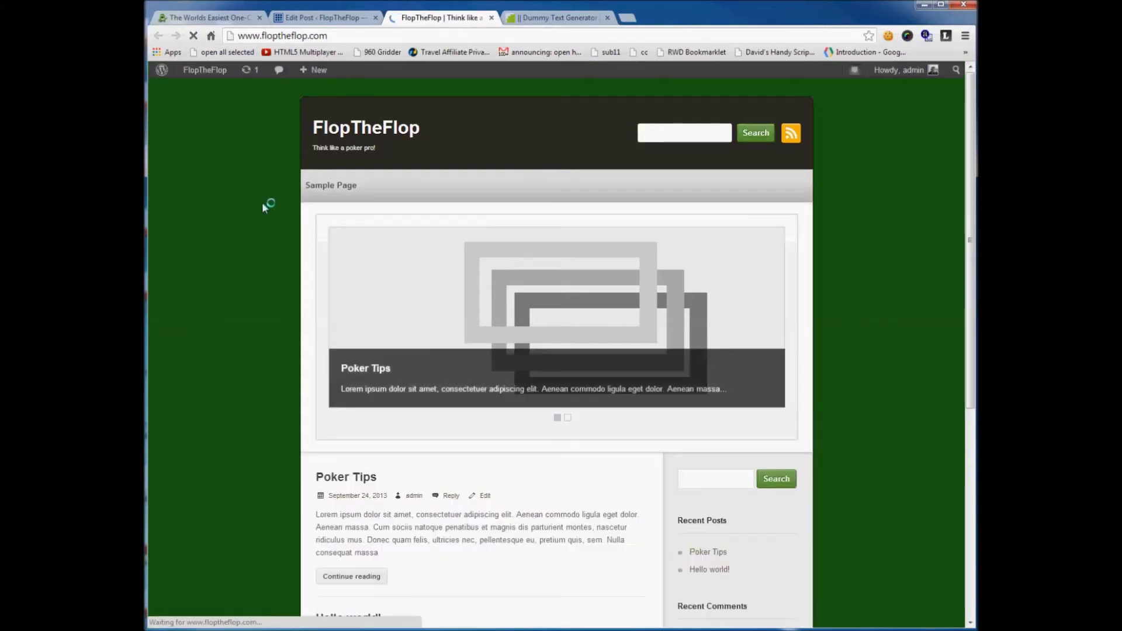
{"action": "scroll", "coordinate": [249, 287], "scroll_direction": "down", "scroll_amount": 2}
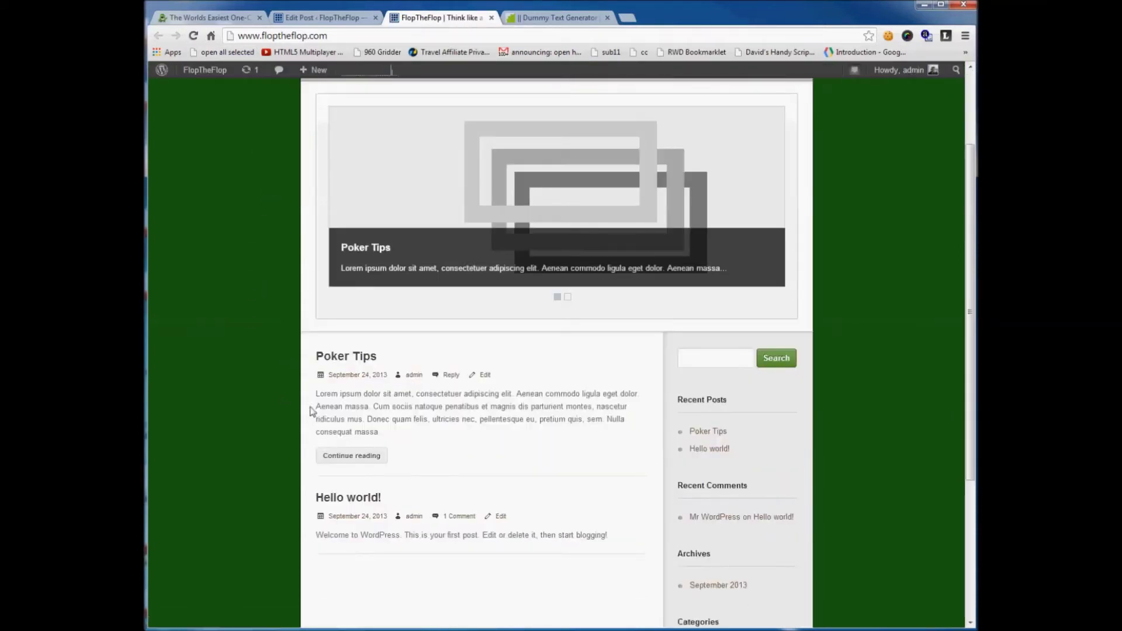
{"action": "left_click", "coordinate": [364, 359]}
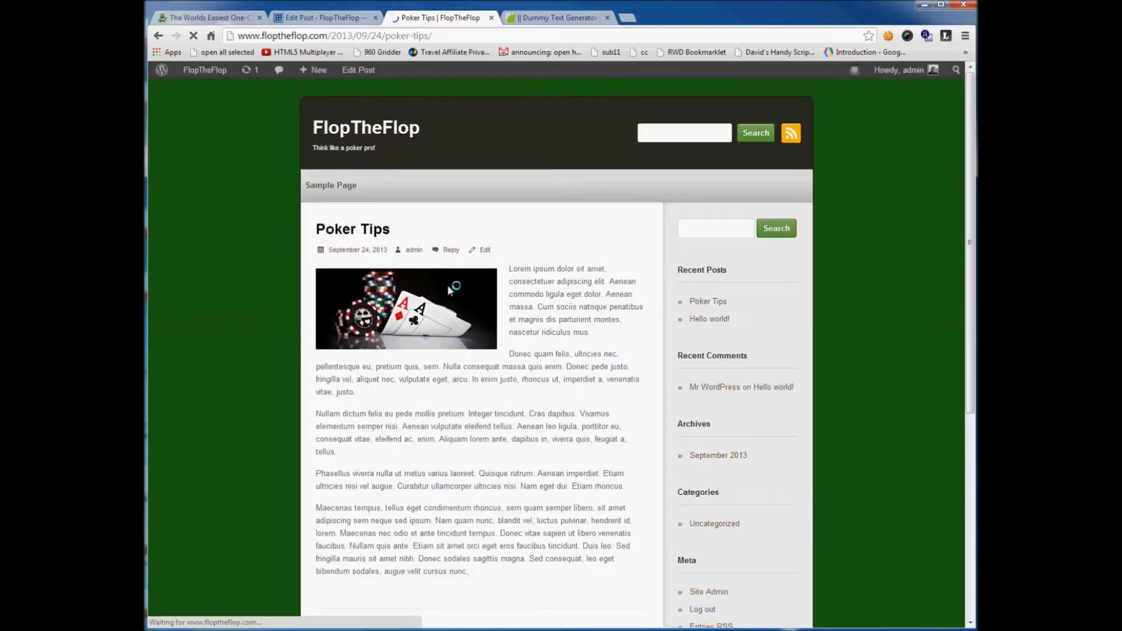
- Look over the live Poker Tips post and homepage, then return to the post editor
{"action": "scroll", "coordinate": [539, 302], "scroll_direction": "down", "scroll_amount": 6}
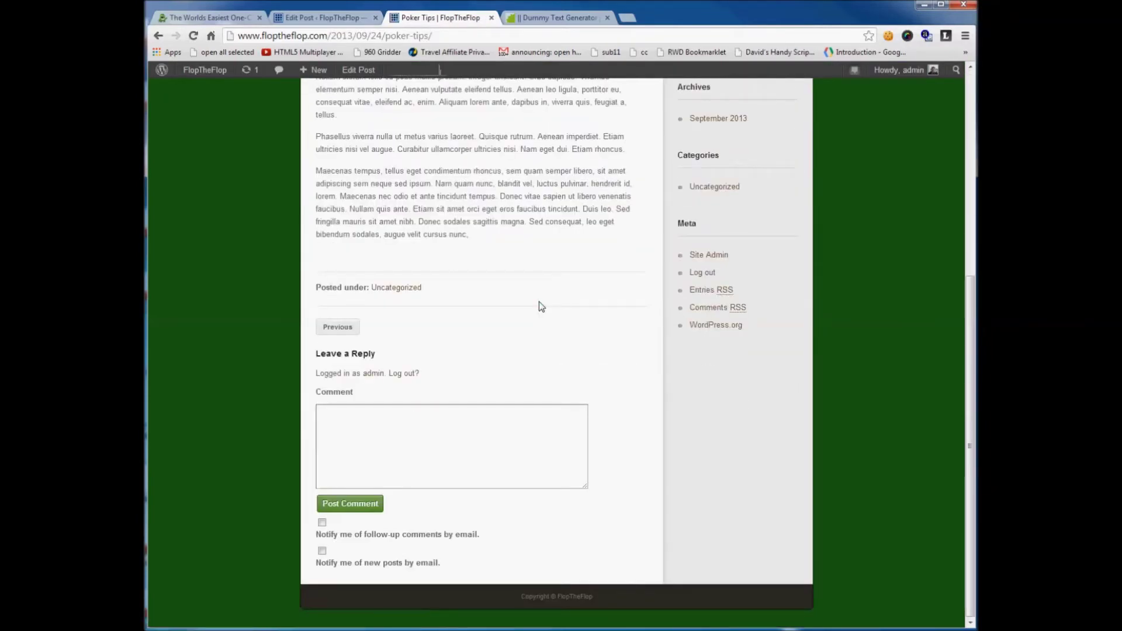
{"action": "scroll", "coordinate": [539, 302], "scroll_direction": "up", "scroll_amount": 5}
{"action": "scroll", "coordinate": [492, 418], "scroll_direction": "down", "scroll_amount": 3}
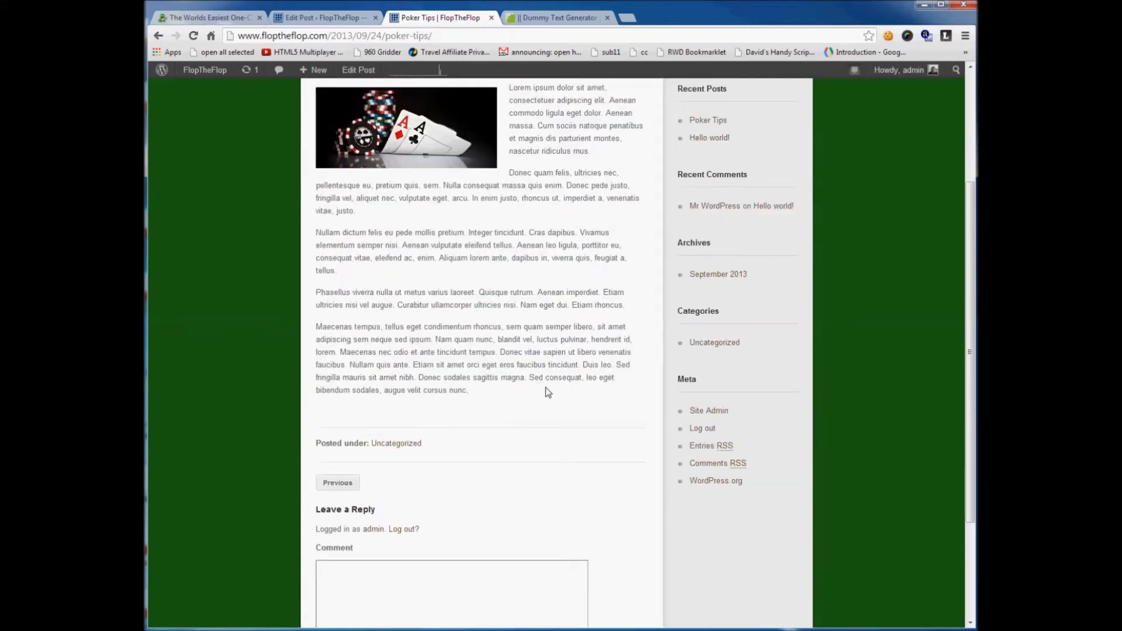
{"action": "scroll", "coordinate": [547, 391], "scroll_direction": "up", "scroll_amount": 3}
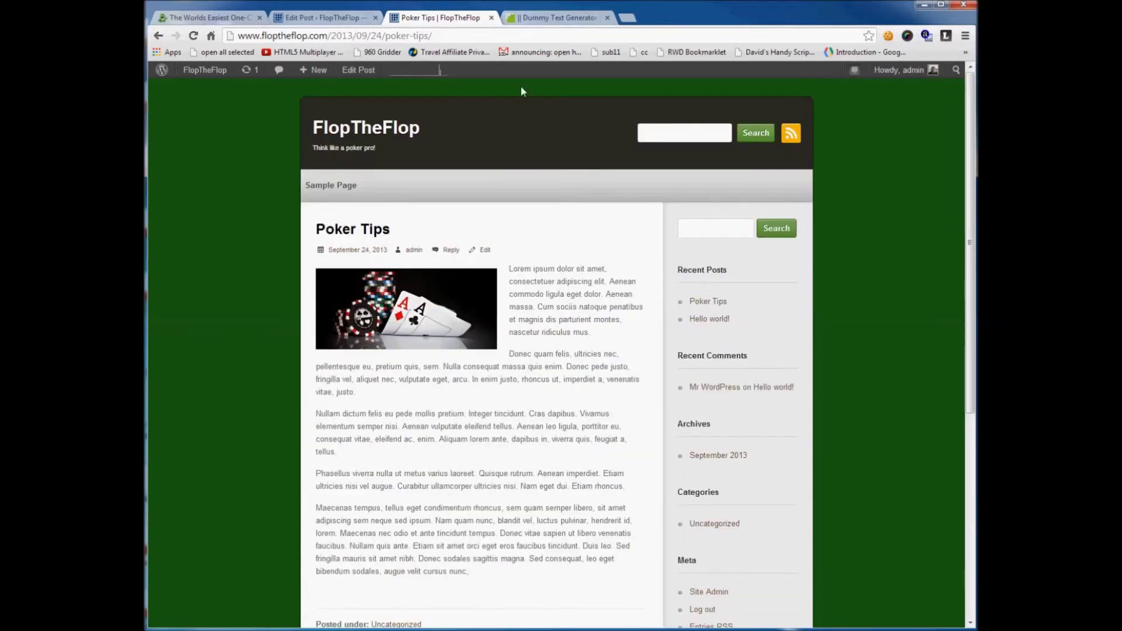
{"action": "scroll", "coordinate": [587, 311], "scroll_direction": "down", "scroll_amount": 6}
{"action": "scroll", "coordinate": [587, 313], "scroll_direction": "up", "scroll_amount": 6}
{"action": "left_click", "coordinate": [374, 124]}
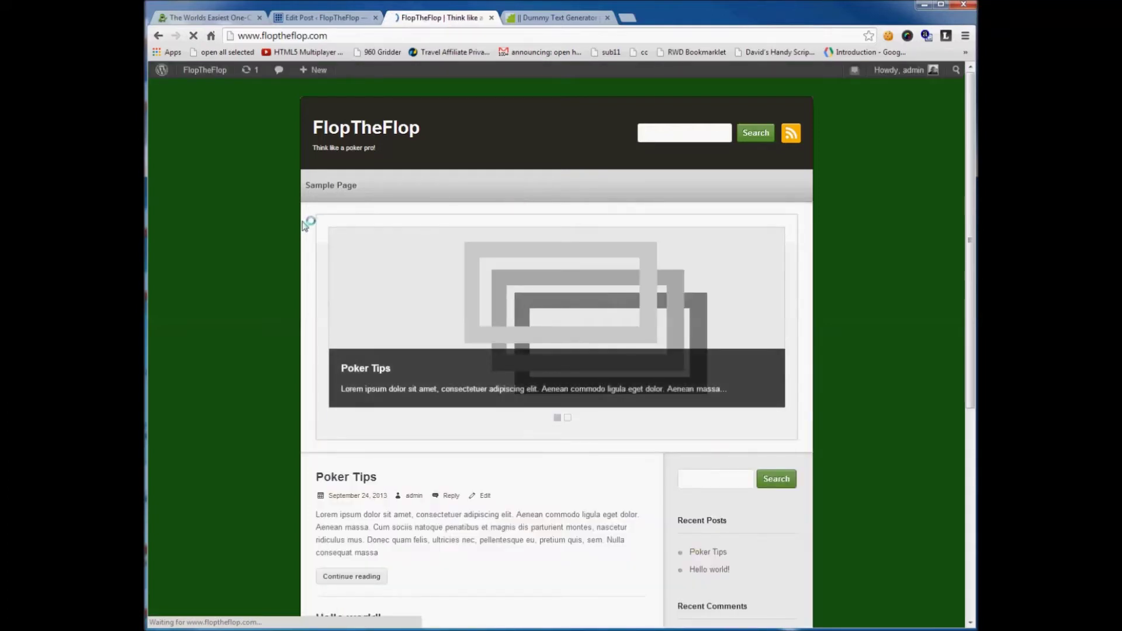
{"action": "scroll", "coordinate": [313, 450], "scroll_direction": "down", "scroll_amount": 5}
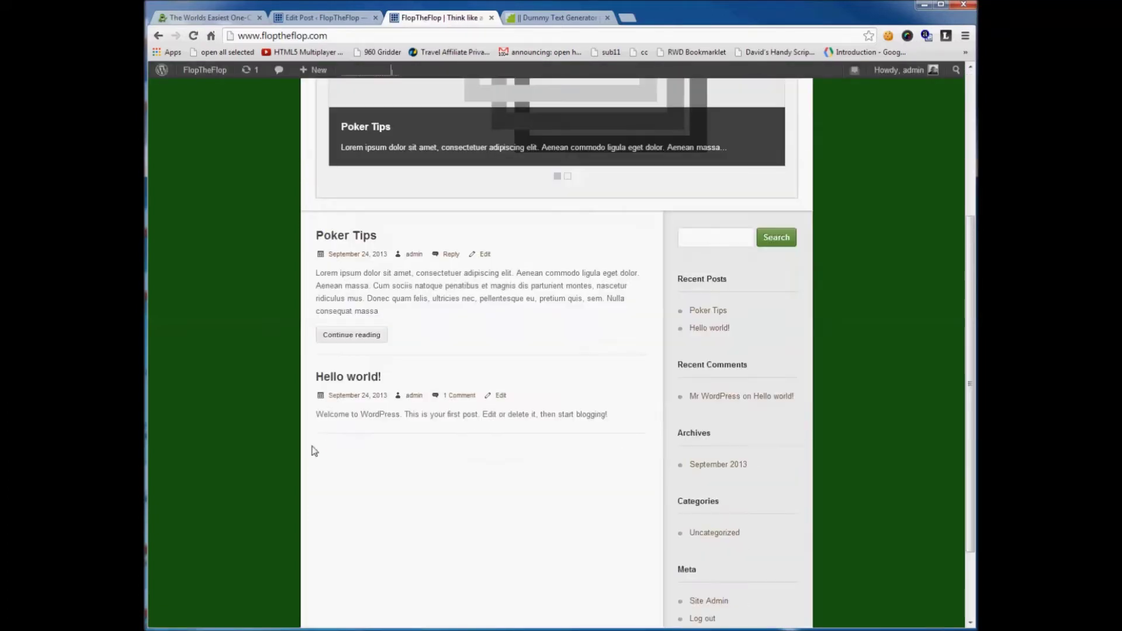
{"action": "scroll", "coordinate": [309, 451], "scroll_direction": "up", "scroll_amount": 2}
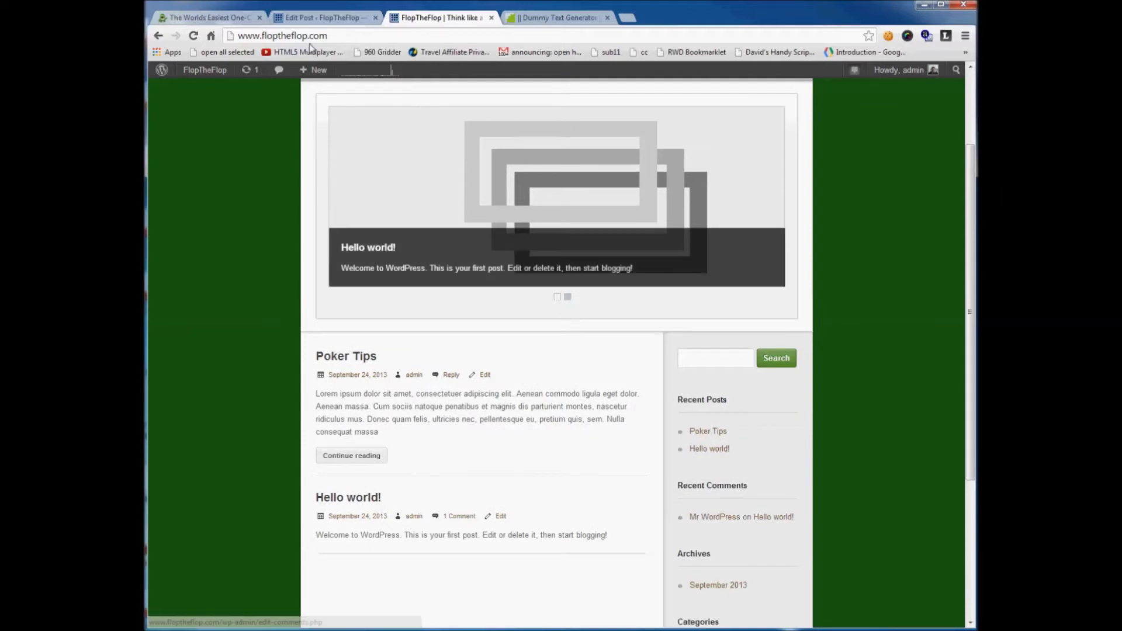
{"action": "left_click", "coordinate": [328, 20]}
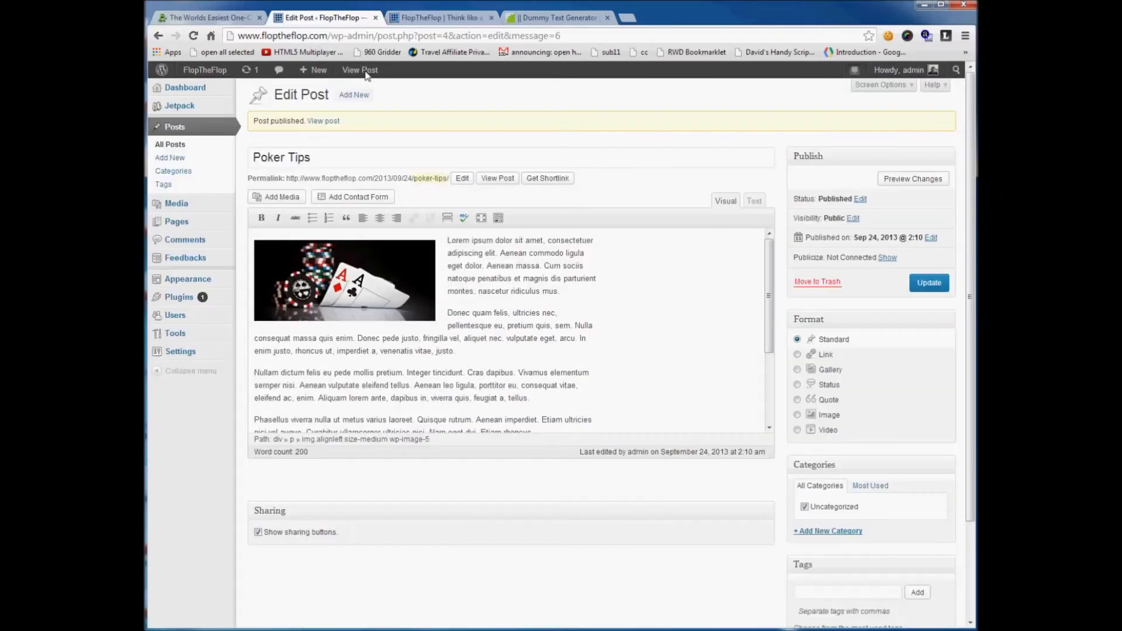
- Make the aces photo the Poker Tips featured image and update the post
{"action": "scroll", "coordinate": [759, 416], "scroll_direction": "down", "scroll_amount": 3}
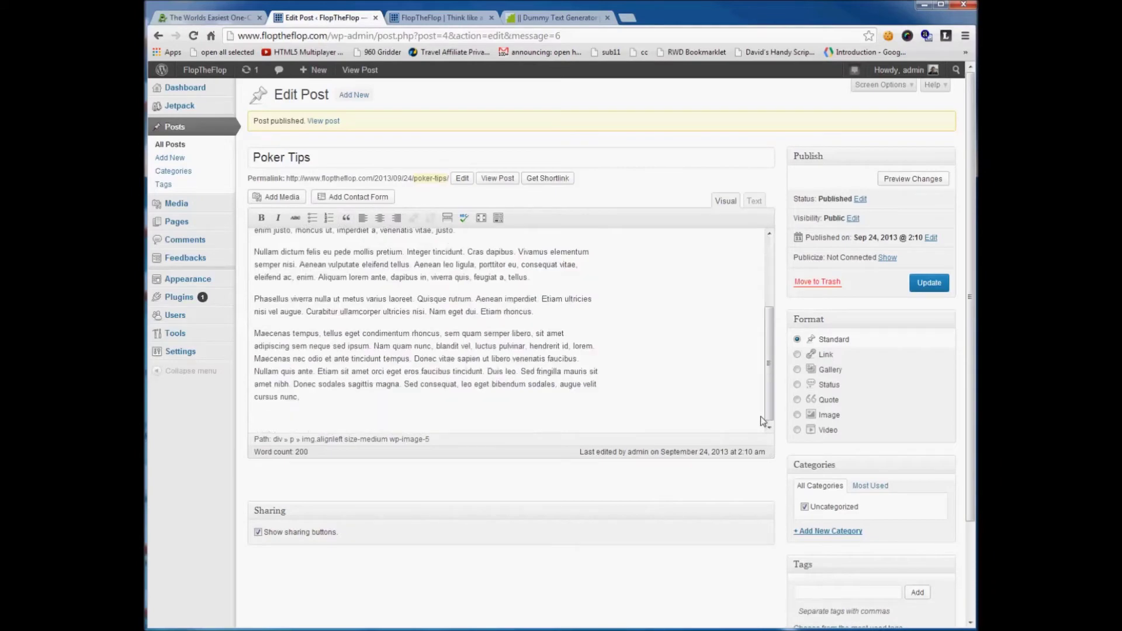
{"action": "scroll", "coordinate": [744, 421], "scroll_direction": "up", "scroll_amount": 3}
{"action": "scroll", "coordinate": [792, 410], "scroll_direction": "down", "scroll_amount": 2}
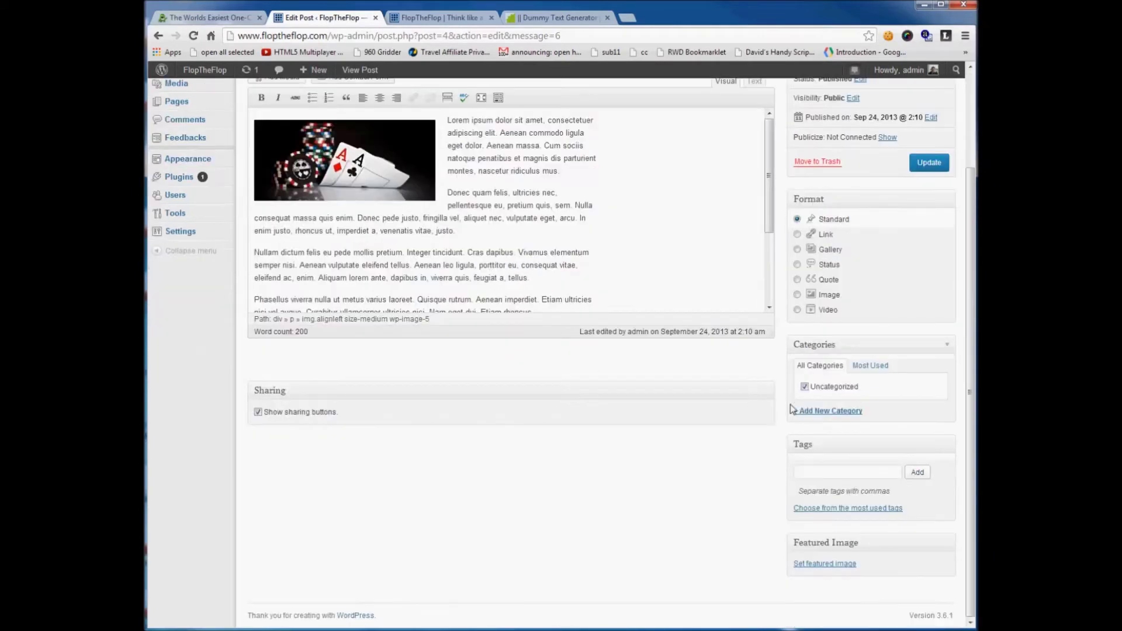
{"action": "left_click", "coordinate": [849, 564]}
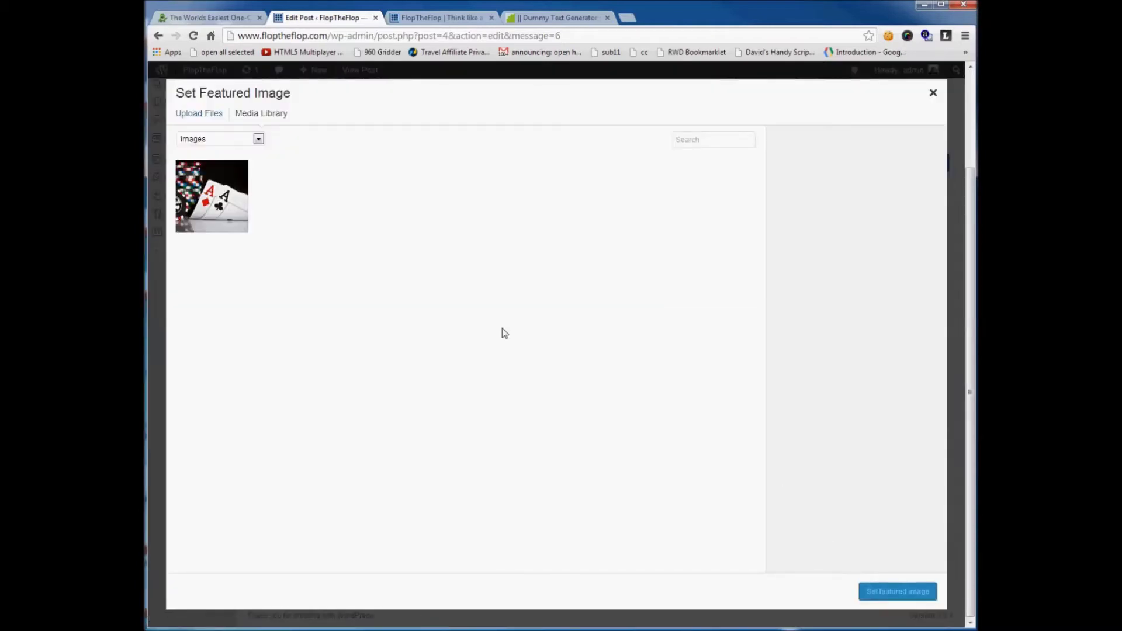
{"action": "left_click", "coordinate": [227, 212]}
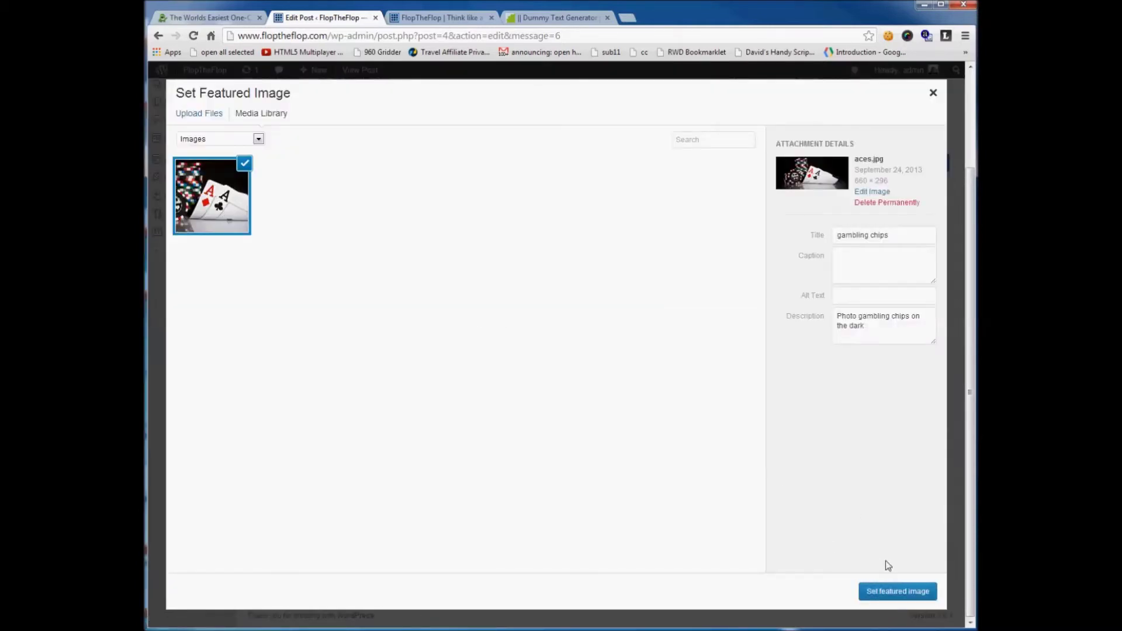
{"action": "left_click", "coordinate": [883, 592]}
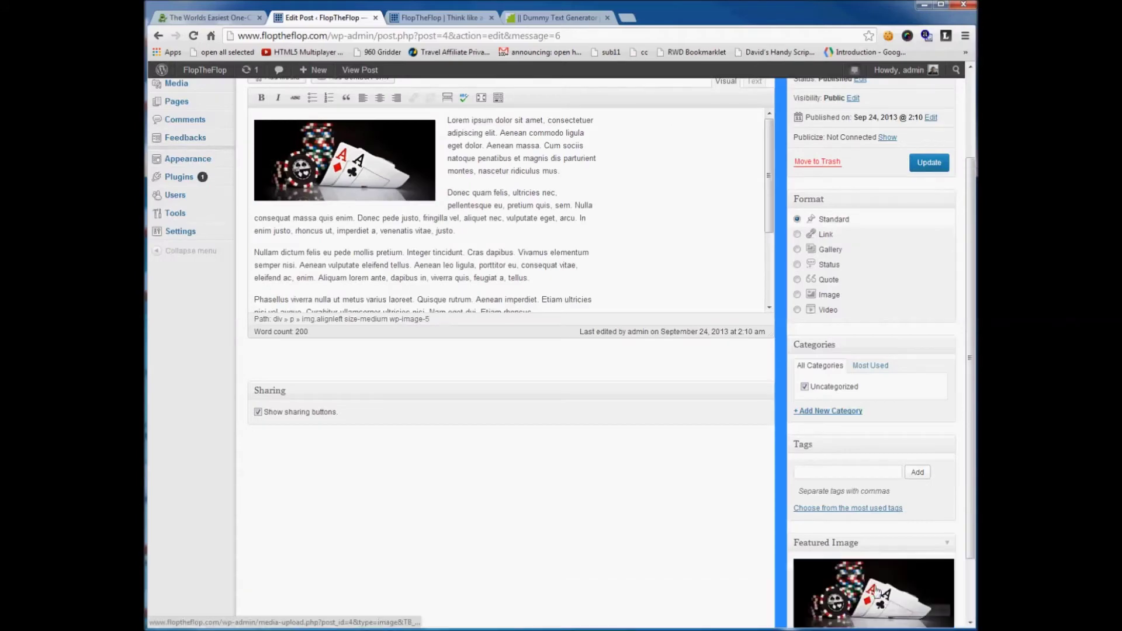
{"action": "scroll", "coordinate": [627, 491], "scroll_direction": "up", "scroll_amount": 3}
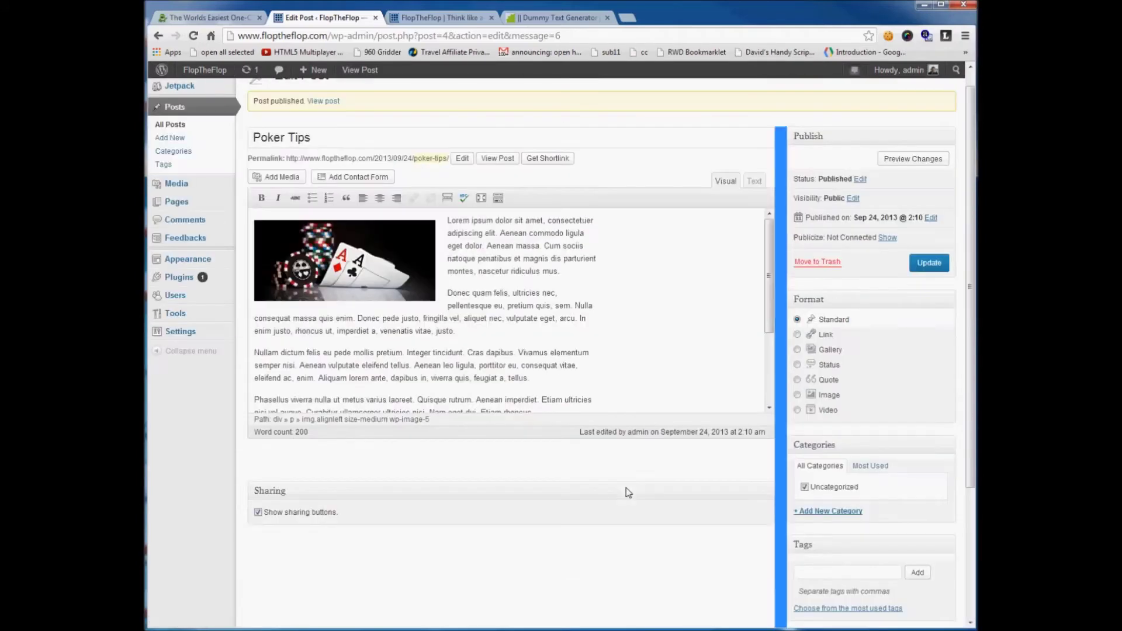
{"action": "left_click", "coordinate": [926, 266]}
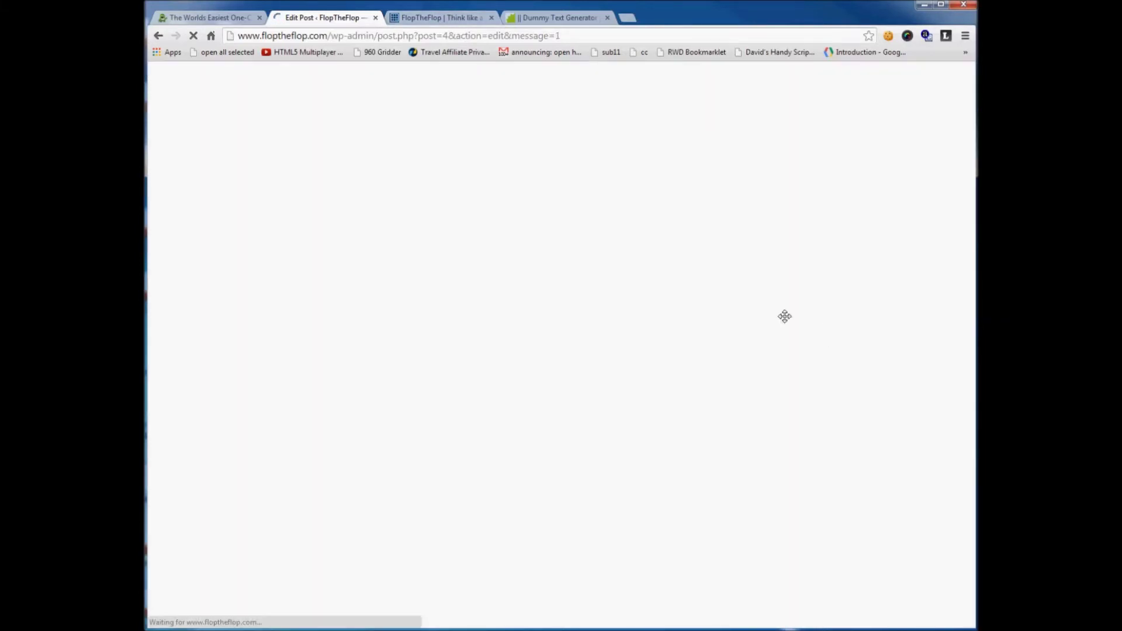
- Reload the FlopTheFlop front page to check the slider, then go back to the Edit Post tab
{"action": "left_click", "coordinate": [438, 17]}
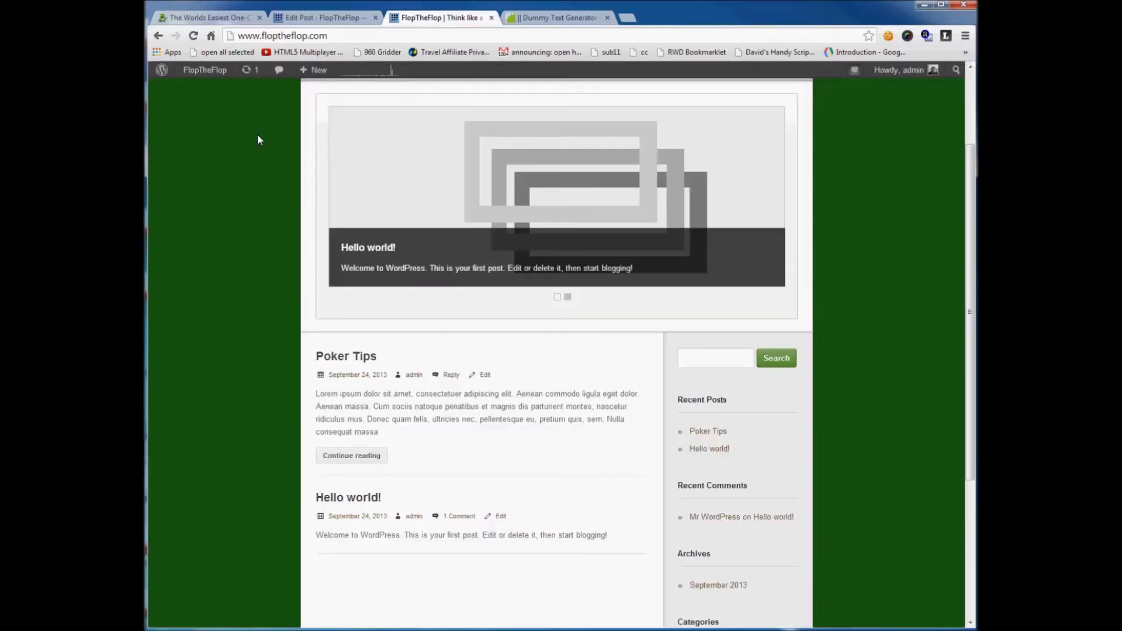
{"action": "scroll", "coordinate": [257, 135], "scroll_direction": "up", "scroll_amount": 2}
{"action": "right_click", "coordinate": [240, 165]}
{"action": "left_click", "coordinate": [253, 200]}
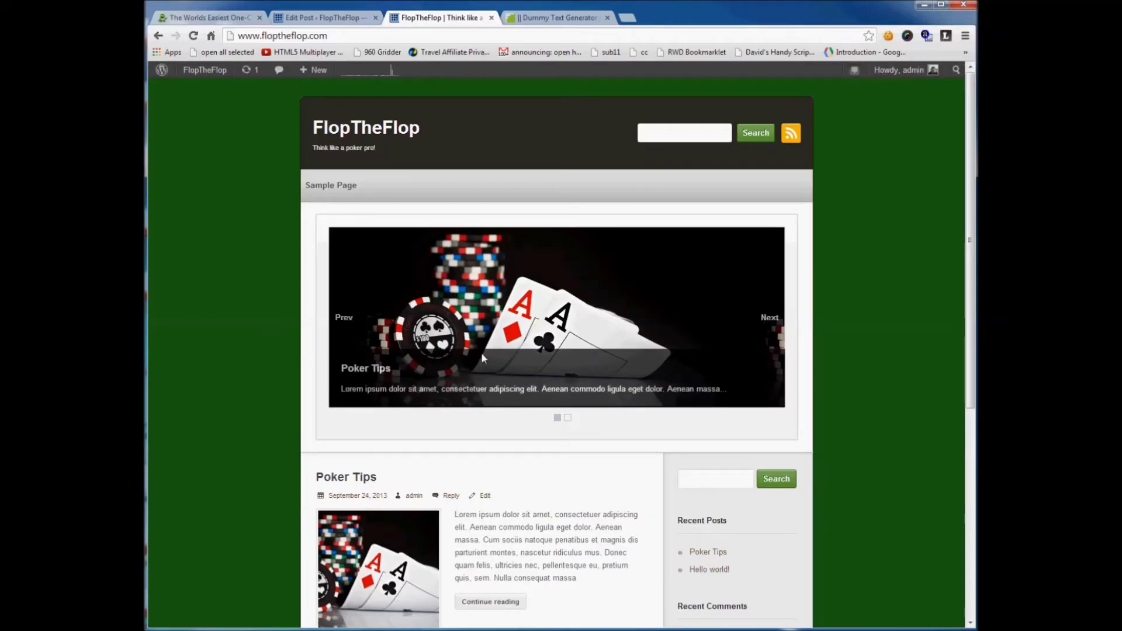
{"action": "scroll", "coordinate": [544, 362], "scroll_direction": "down", "scroll_amount": 3}
{"action": "scroll", "coordinate": [545, 364], "scroll_direction": "up", "scroll_amount": 3}
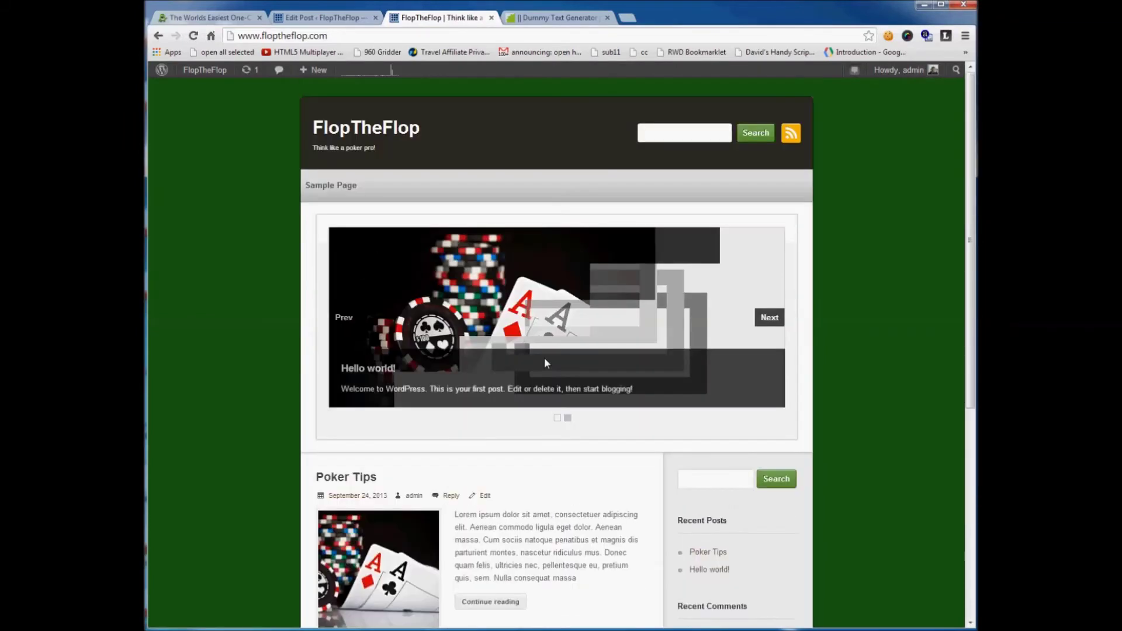
{"action": "scroll", "coordinate": [611, 314], "scroll_direction": "down", "scroll_amount": 5}
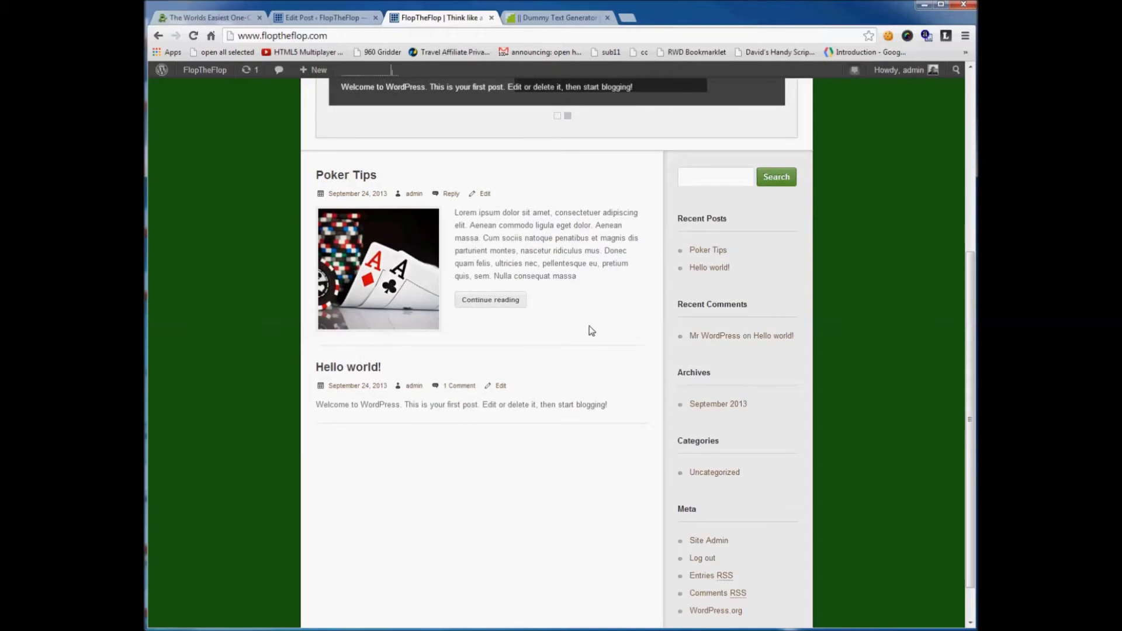
{"action": "scroll", "coordinate": [591, 331], "scroll_direction": "up", "scroll_amount": 5}
{"action": "scroll", "coordinate": [591, 331], "scroll_direction": "down", "scroll_amount": 2}
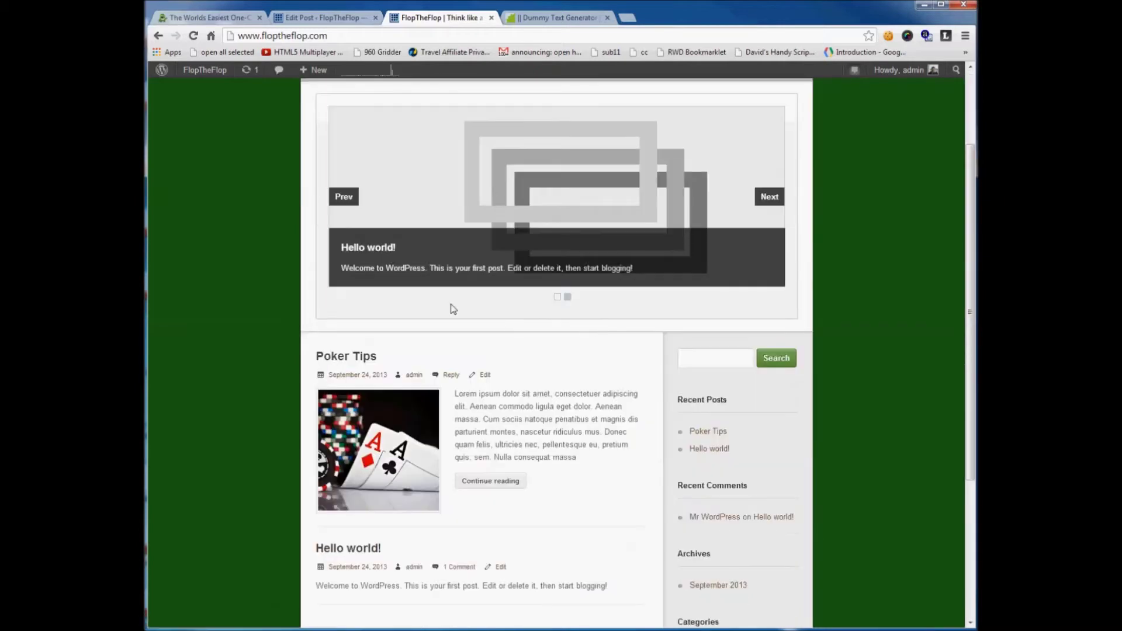
{"action": "scroll", "coordinate": [453, 308], "scroll_direction": "up", "scroll_amount": 1}
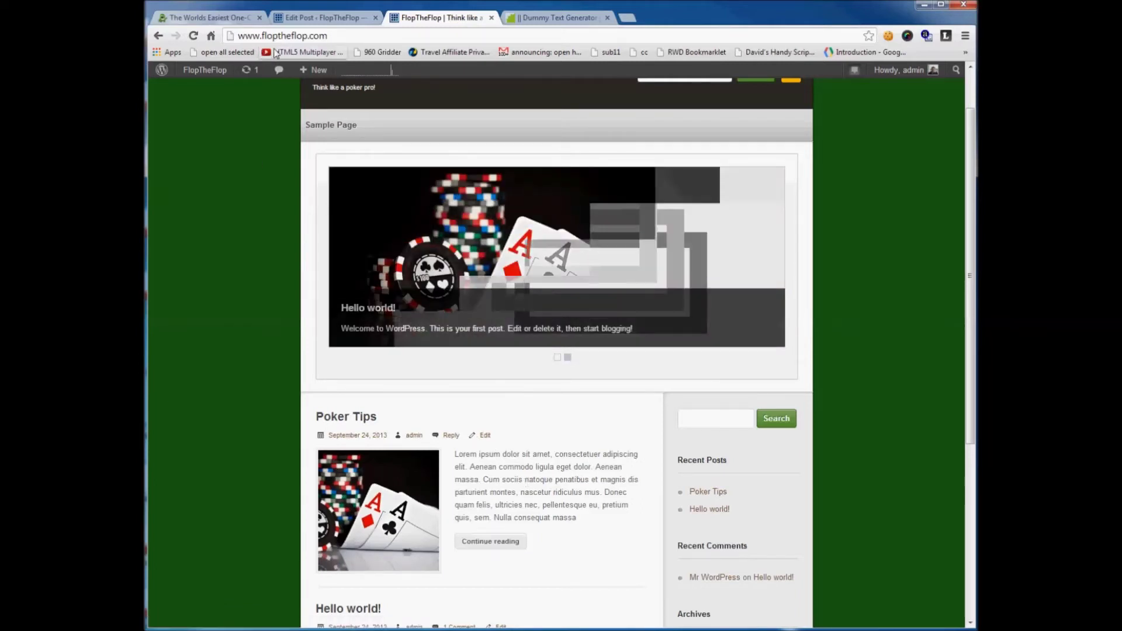
{"action": "left_click", "coordinate": [349, 20]}
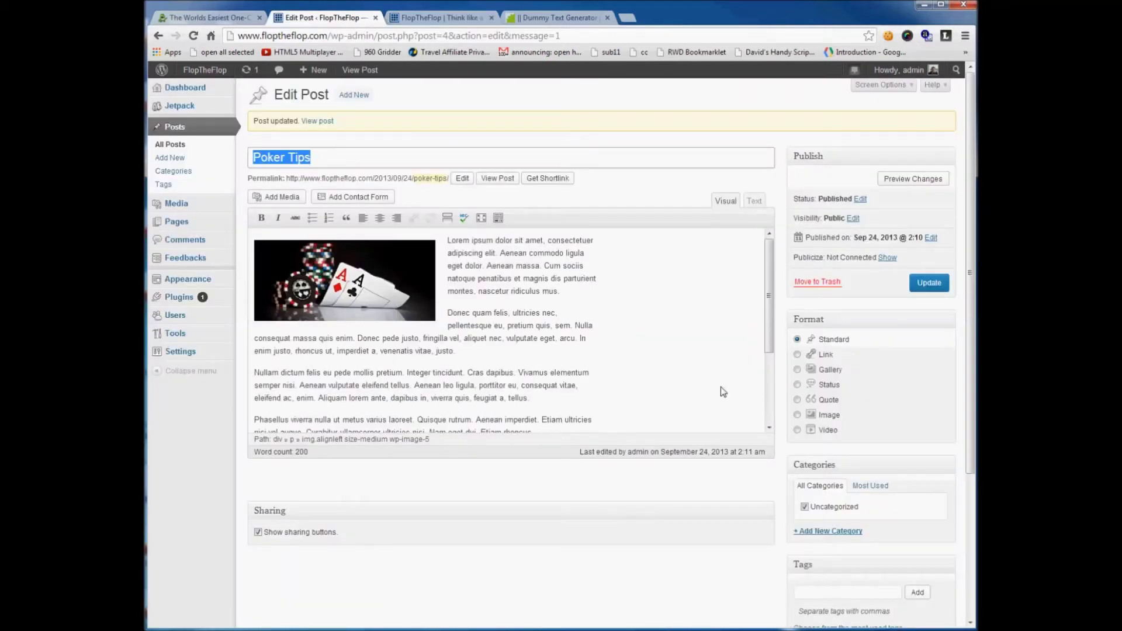
- Start a new post titled 'Borgata Review' and paste lorem ipsum text into its body
{"action": "left_click", "coordinate": [464, 117]}
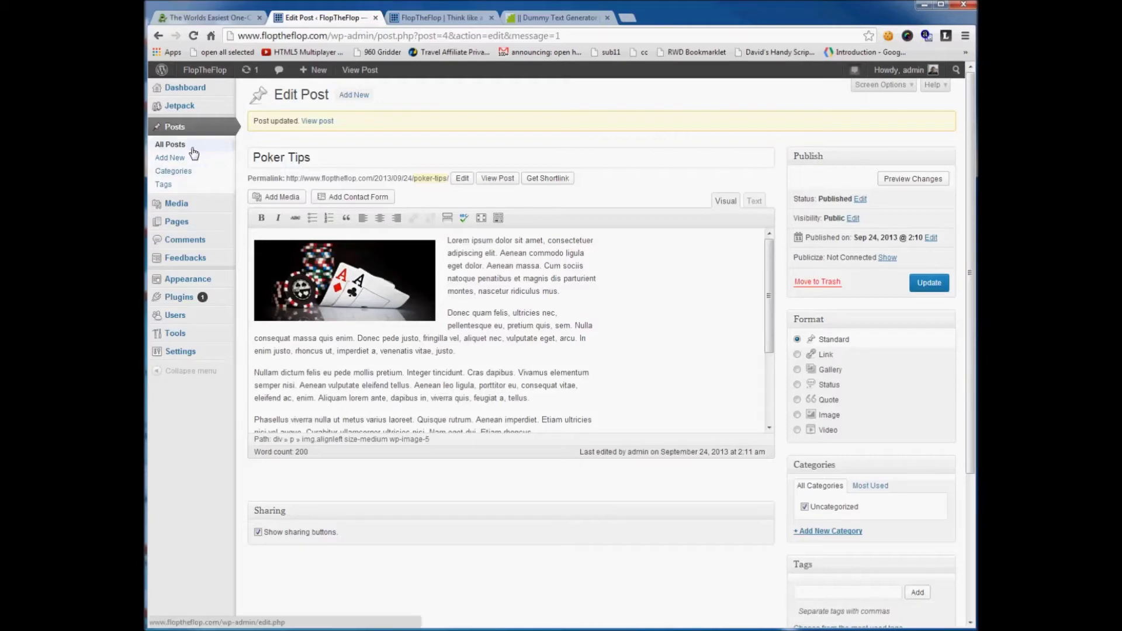
{"action": "left_click", "coordinate": [173, 159]}
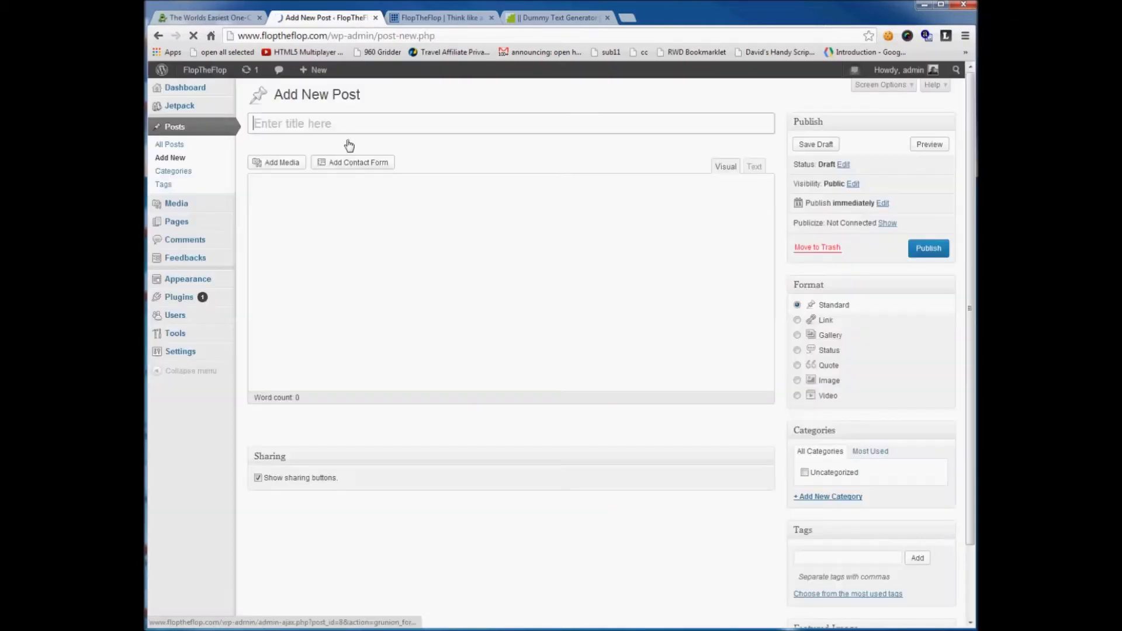
{"action": "type", "text": "Borgata Review"}
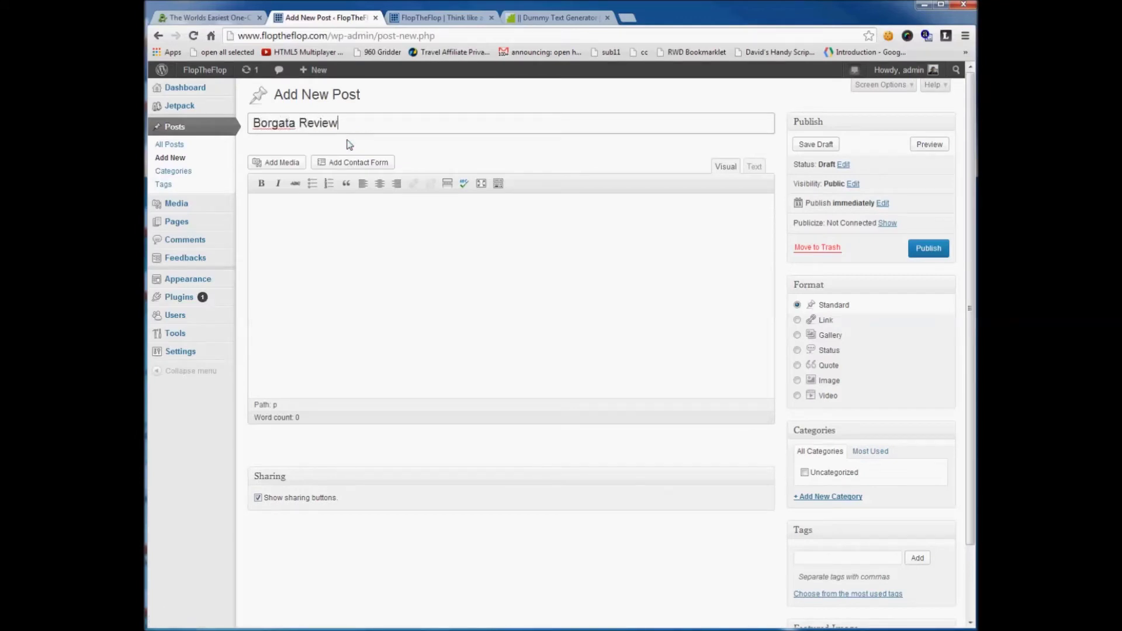
{"action": "key", "text": "Tab"}
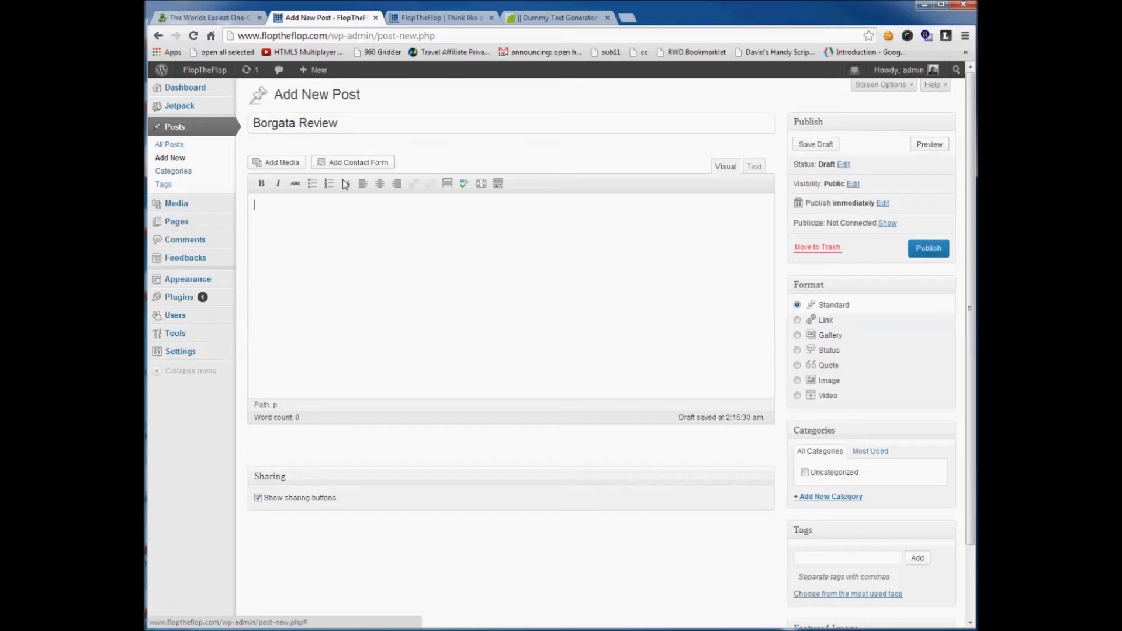
{"action": "key", "text": "ctrl+v"}
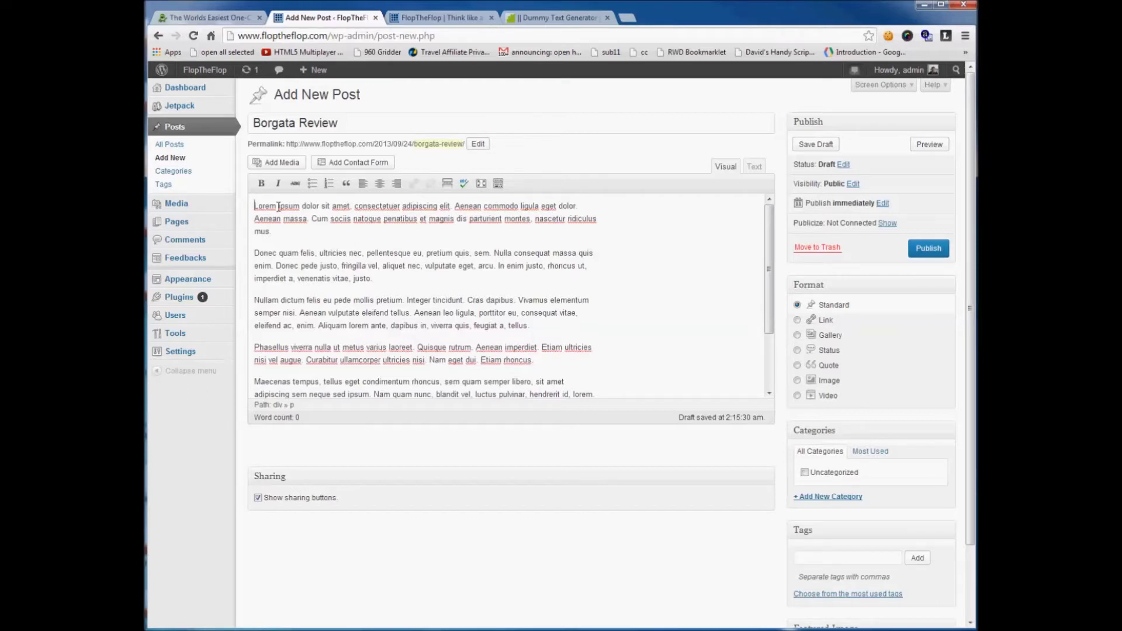
- Upload borgata.jpg and insert it into the post with Link To None
{"action": "left_click", "coordinate": [275, 167]}
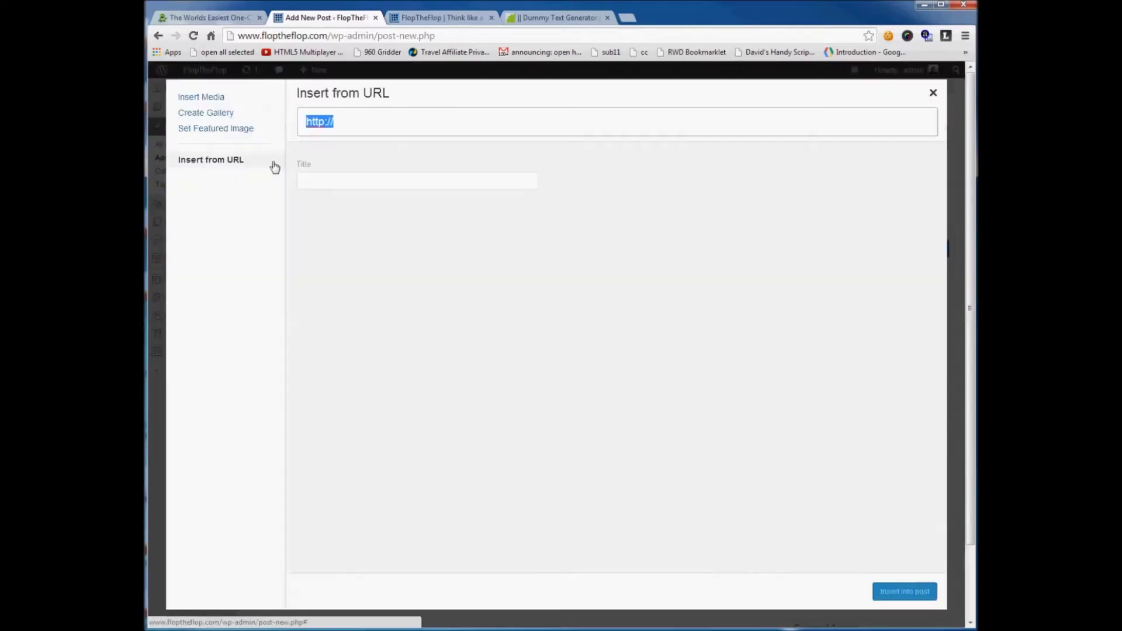
{"action": "left_click", "coordinate": [221, 98]}
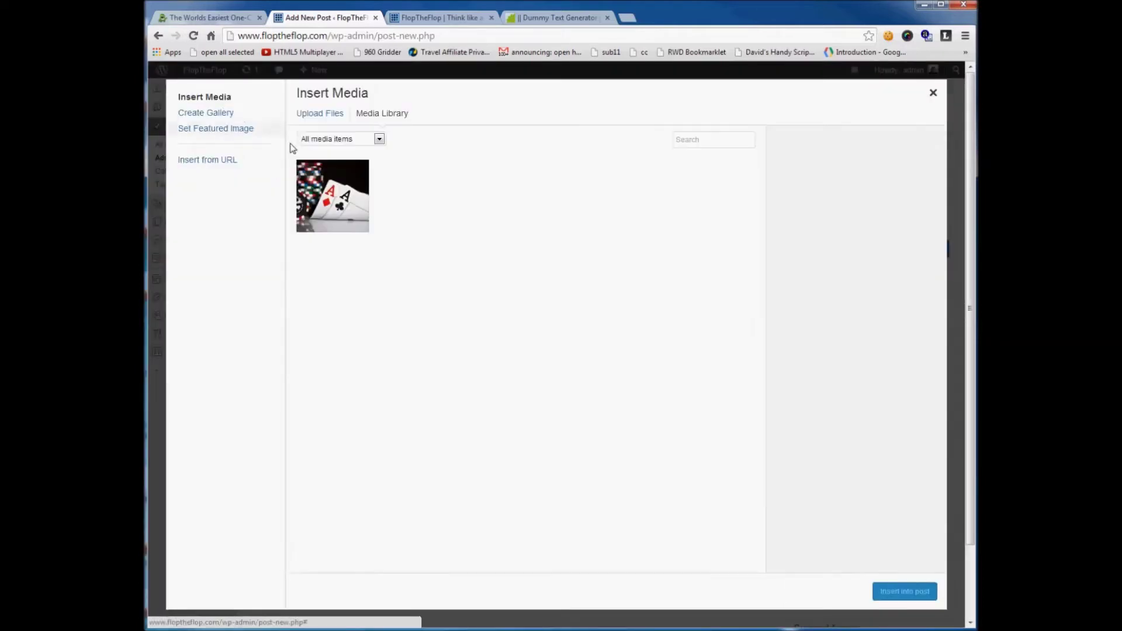
{"action": "left_click", "coordinate": [327, 115]}
{"action": "left_click", "coordinate": [615, 340]}
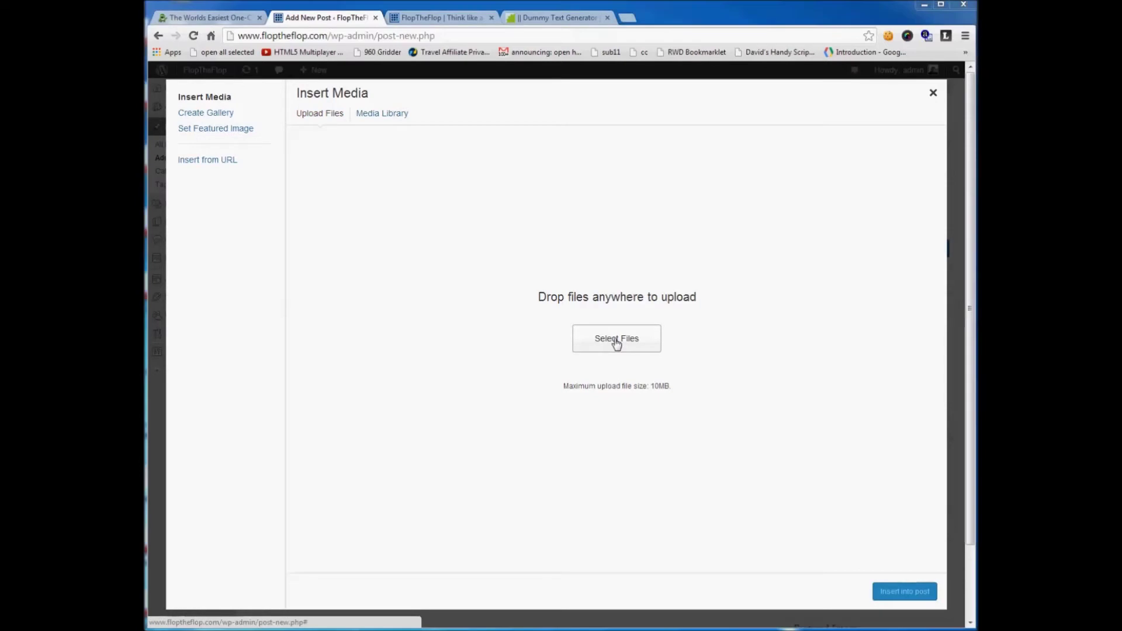
{"action": "left_click", "coordinate": [484, 119]}
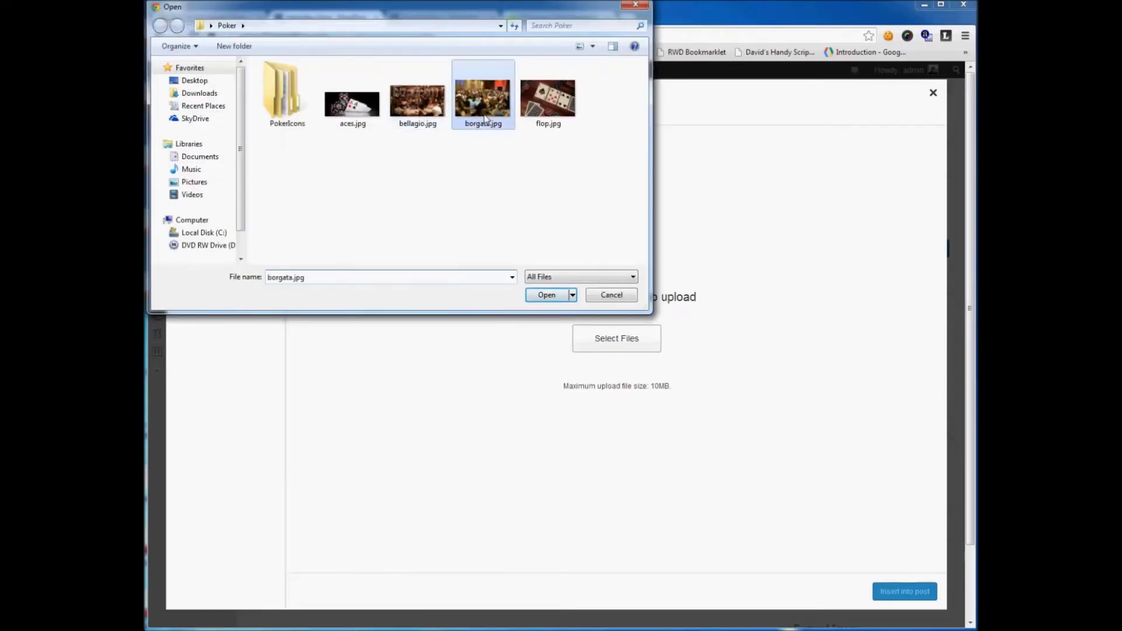
{"action": "left_click", "coordinate": [546, 295]}
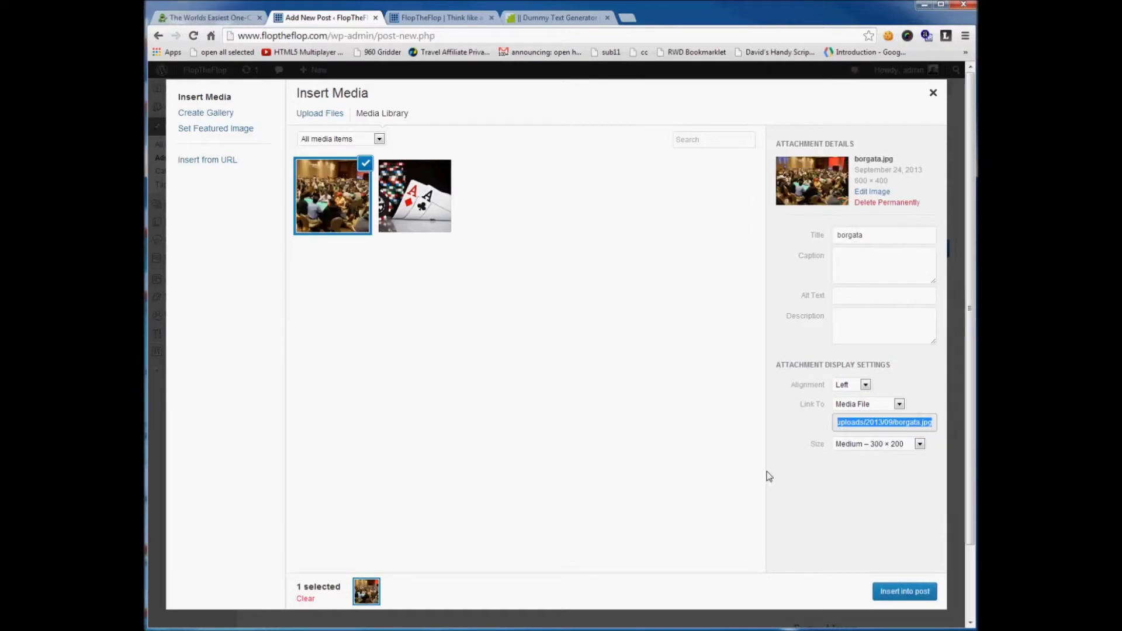
{"action": "left_click", "coordinate": [891, 404]}
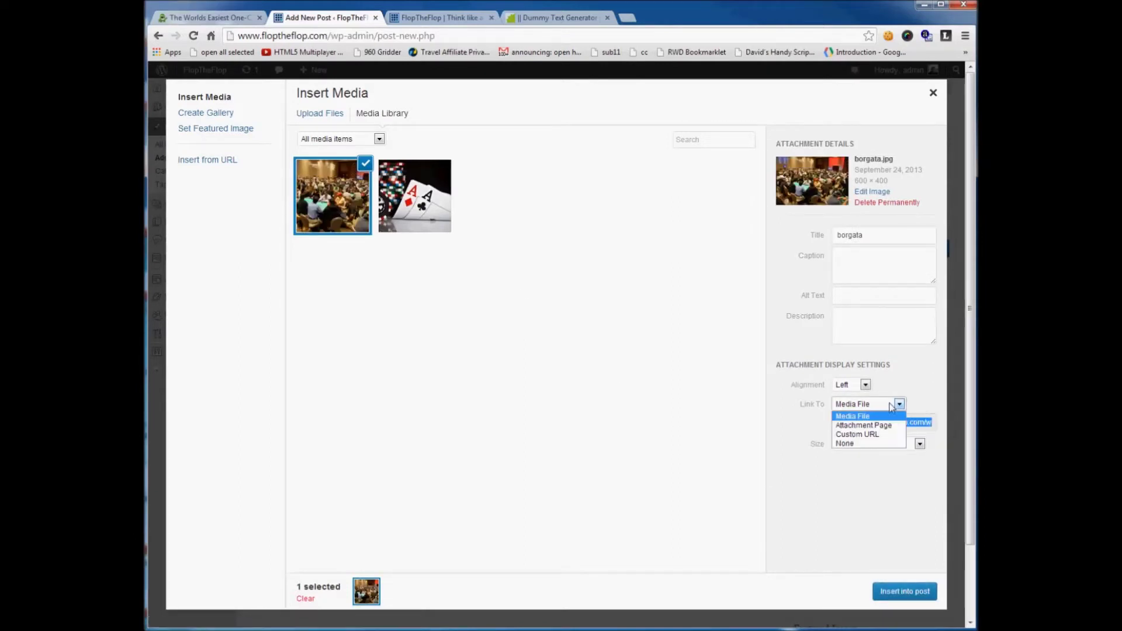
{"action": "left_click", "coordinate": [869, 447]}
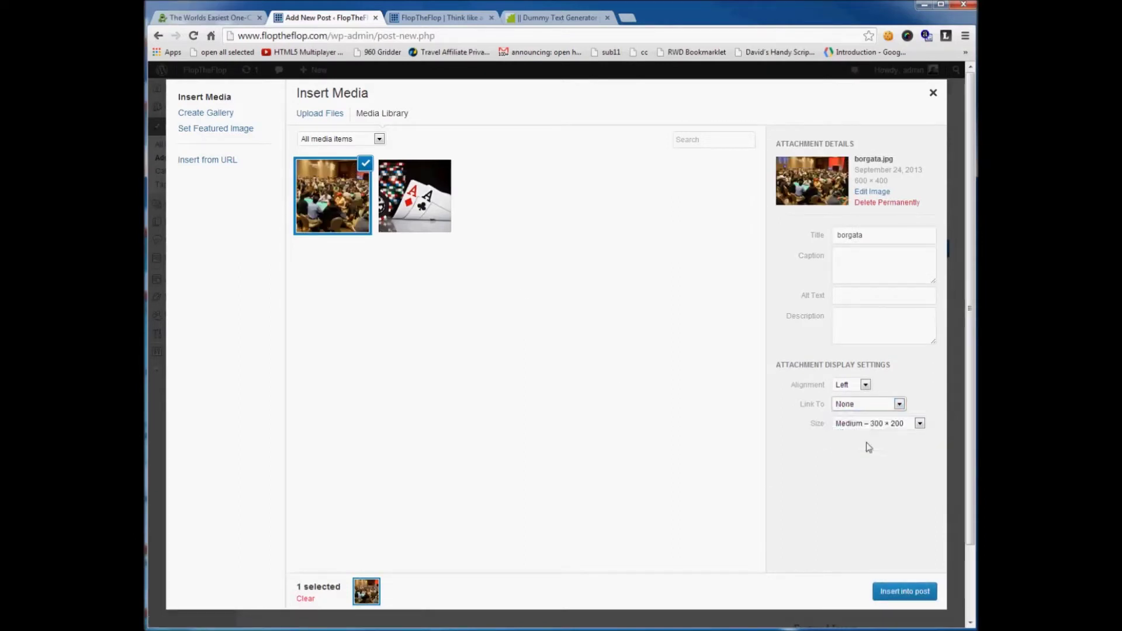
{"action": "left_click", "coordinate": [894, 591]}
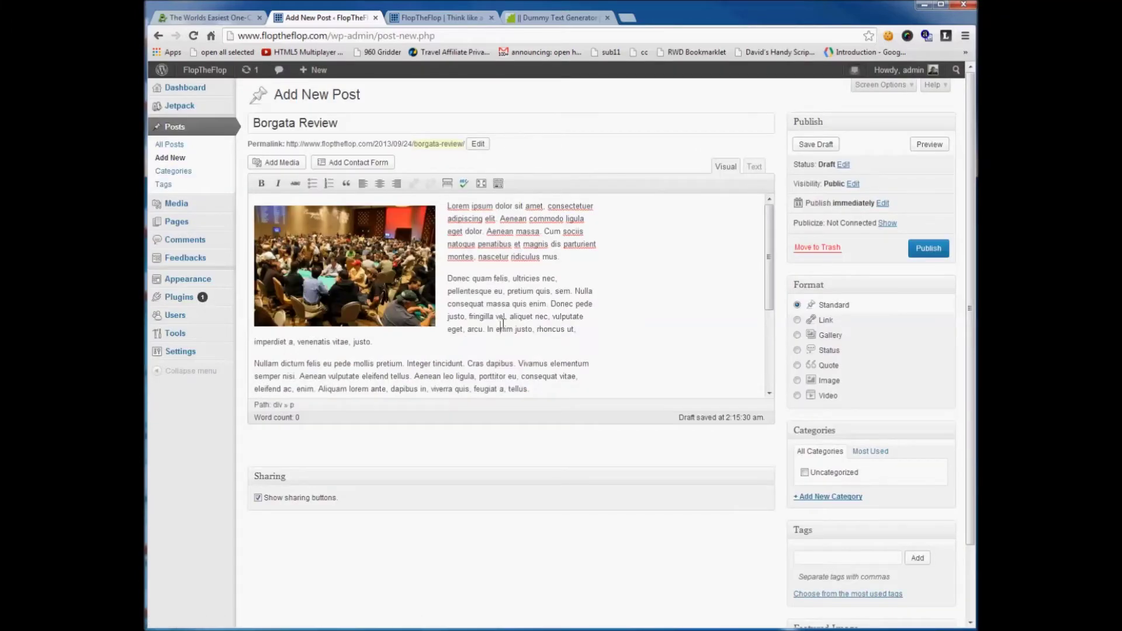
- Set the borgata photo as the featured image and publish Borgata Review
{"action": "scroll", "coordinate": [712, 450], "scroll_direction": "down", "scroll_amount": 2}
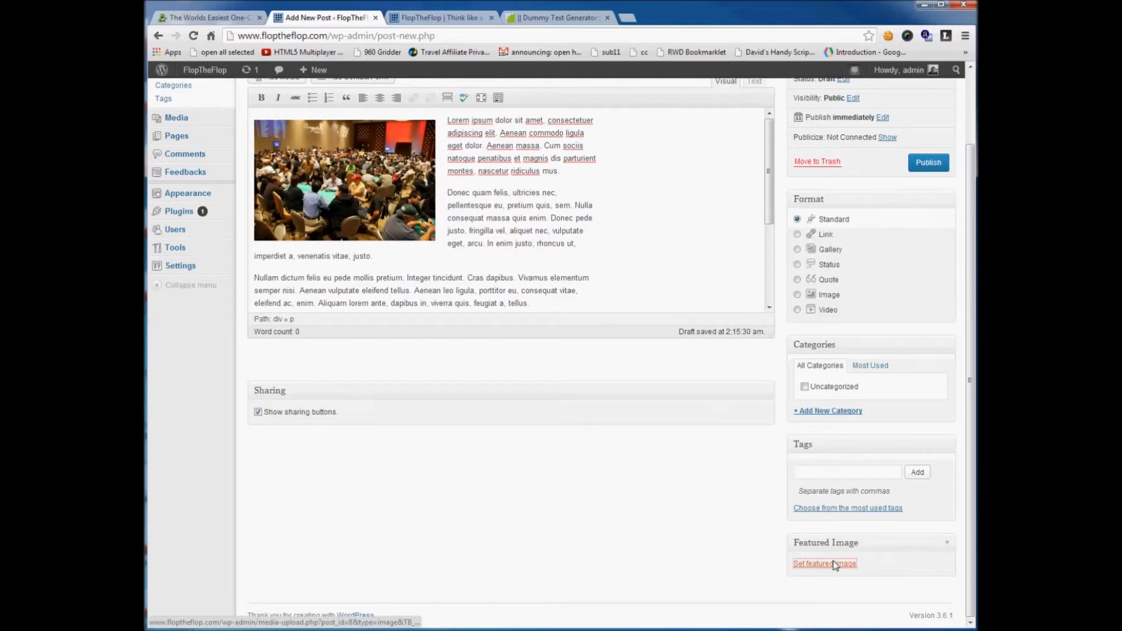
{"action": "left_click", "coordinate": [836, 564]}
{"action": "left_click", "coordinate": [217, 202]}
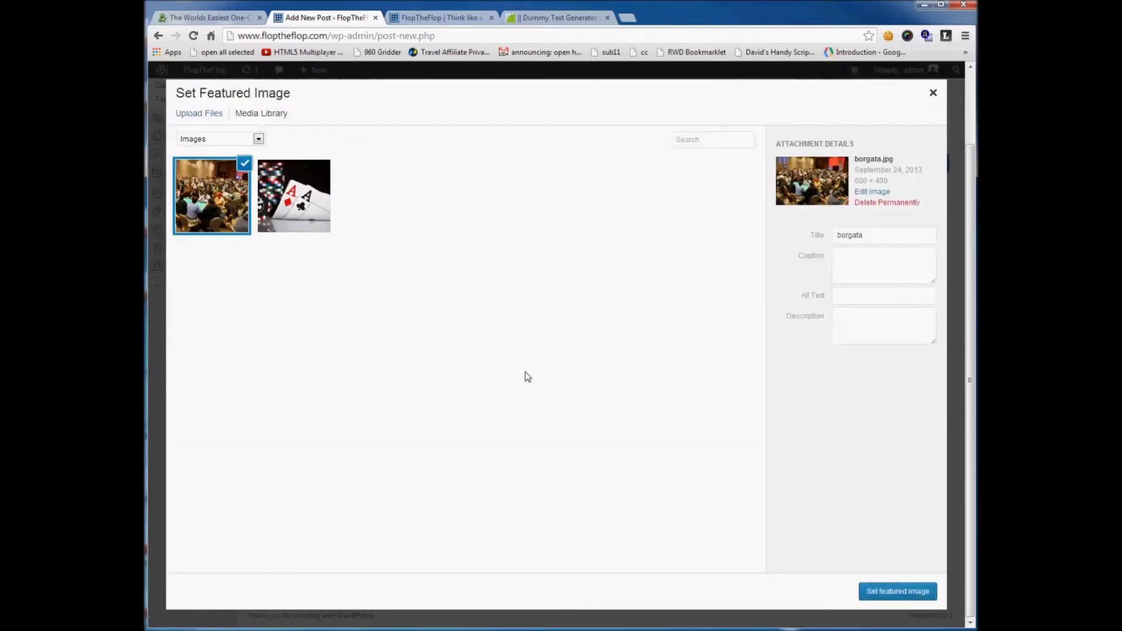
{"action": "left_click", "coordinate": [915, 589]}
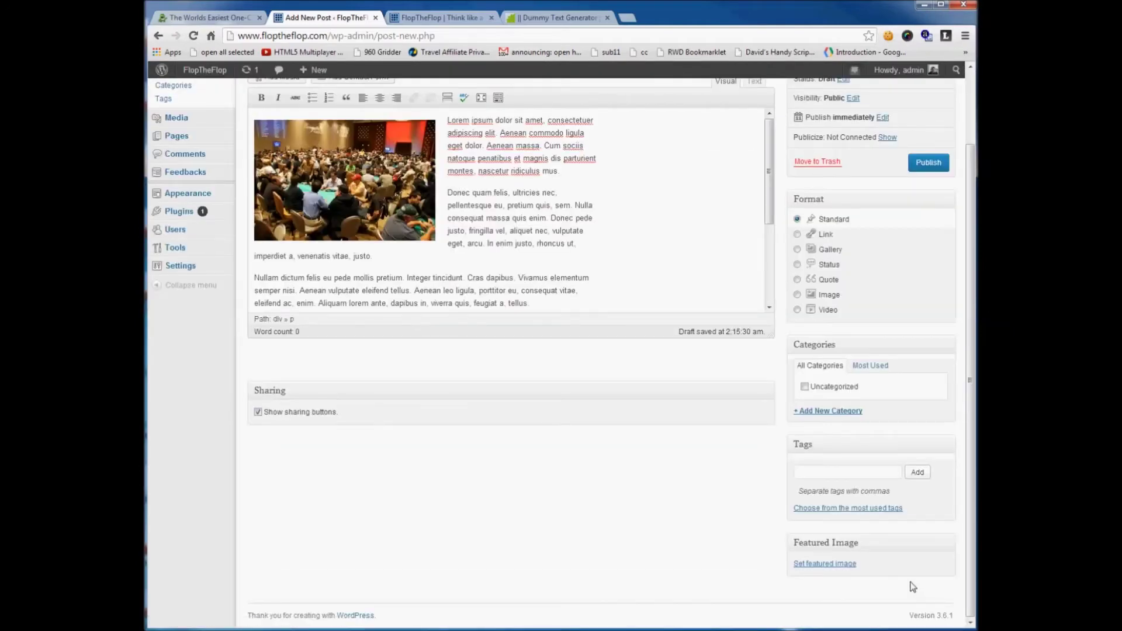
{"action": "scroll", "coordinate": [712, 484], "scroll_direction": "down", "scroll_amount": 1}
{"action": "scroll", "coordinate": [736, 417], "scroll_direction": "up", "scroll_amount": 3}
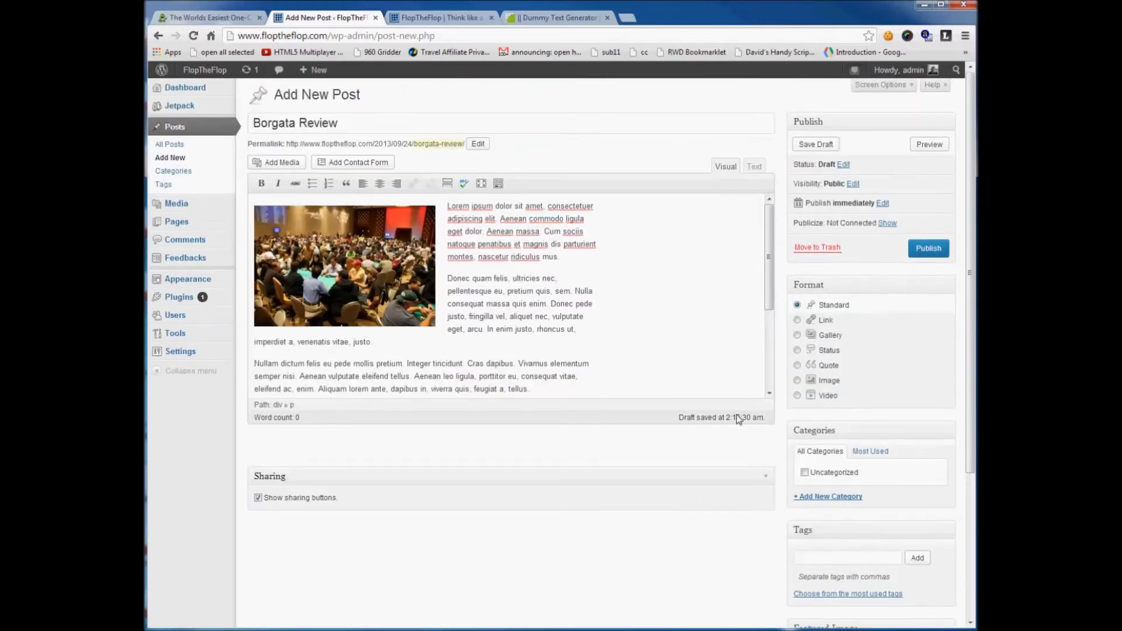
{"action": "left_click", "coordinate": [922, 248]}
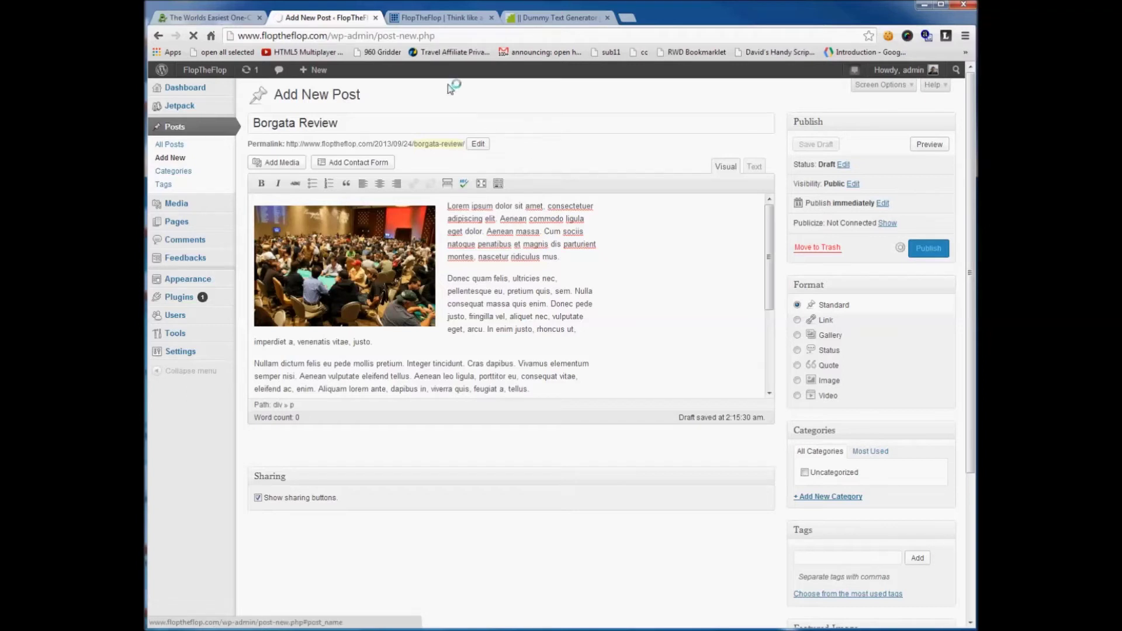
- Reload the live front page to see Borgata Review in the slider, then return to its editor
{"action": "left_click", "coordinate": [438, 17]}
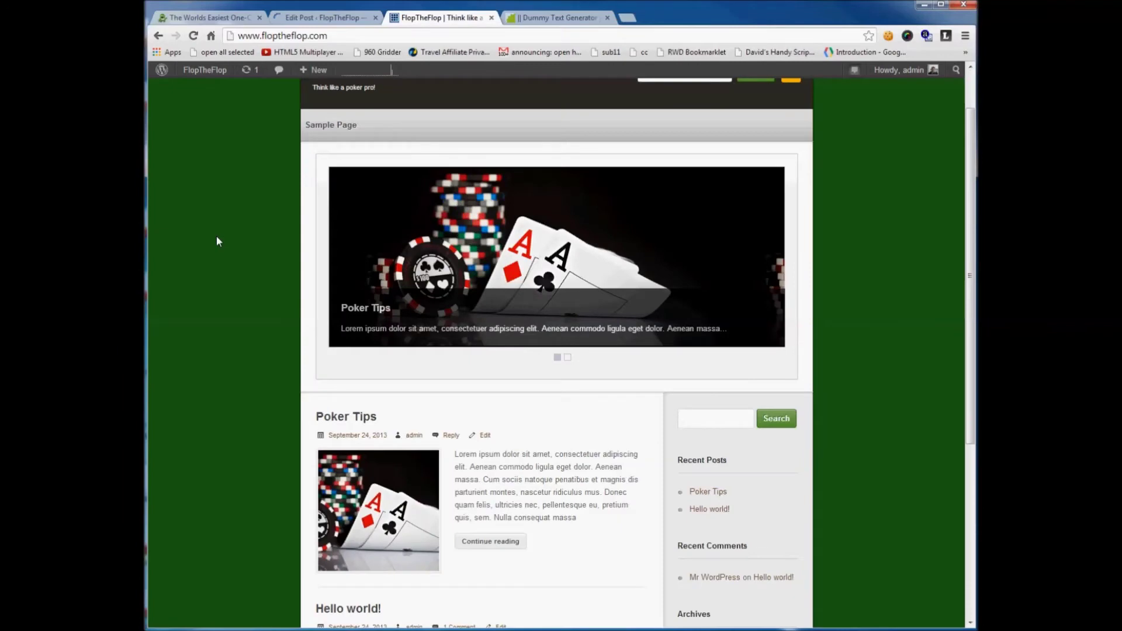
{"action": "scroll", "coordinate": [216, 237], "scroll_direction": "down", "scroll_amount": 4}
{"action": "scroll", "coordinate": [216, 236], "scroll_direction": "up", "scroll_amount": 5}
{"action": "right_click", "coordinate": [216, 236]}
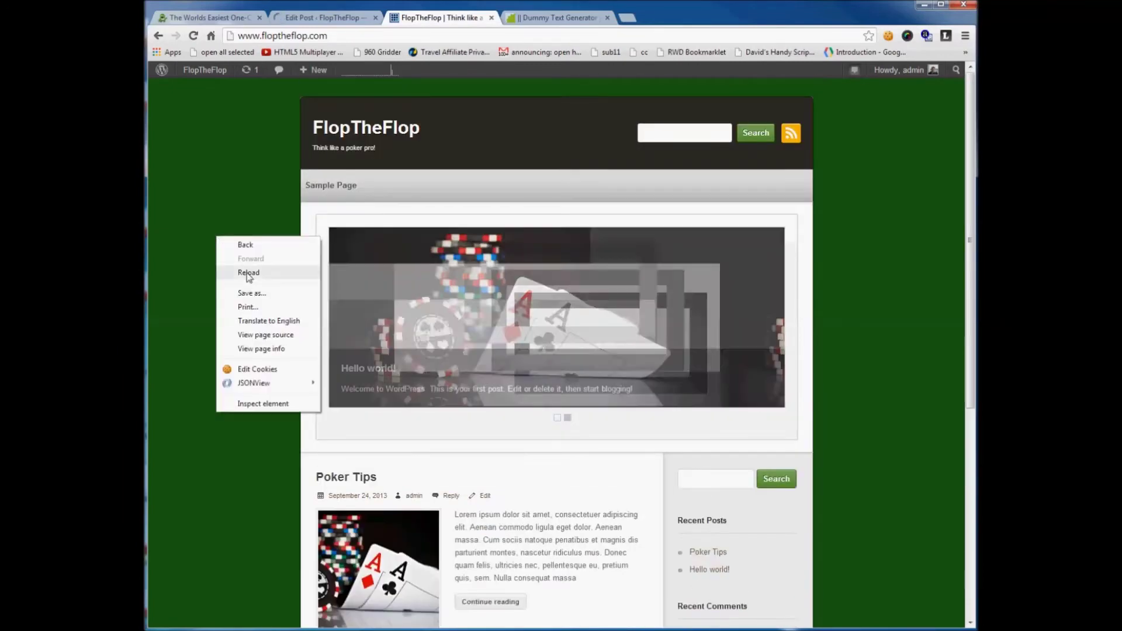
{"action": "left_click", "coordinate": [247, 271]}
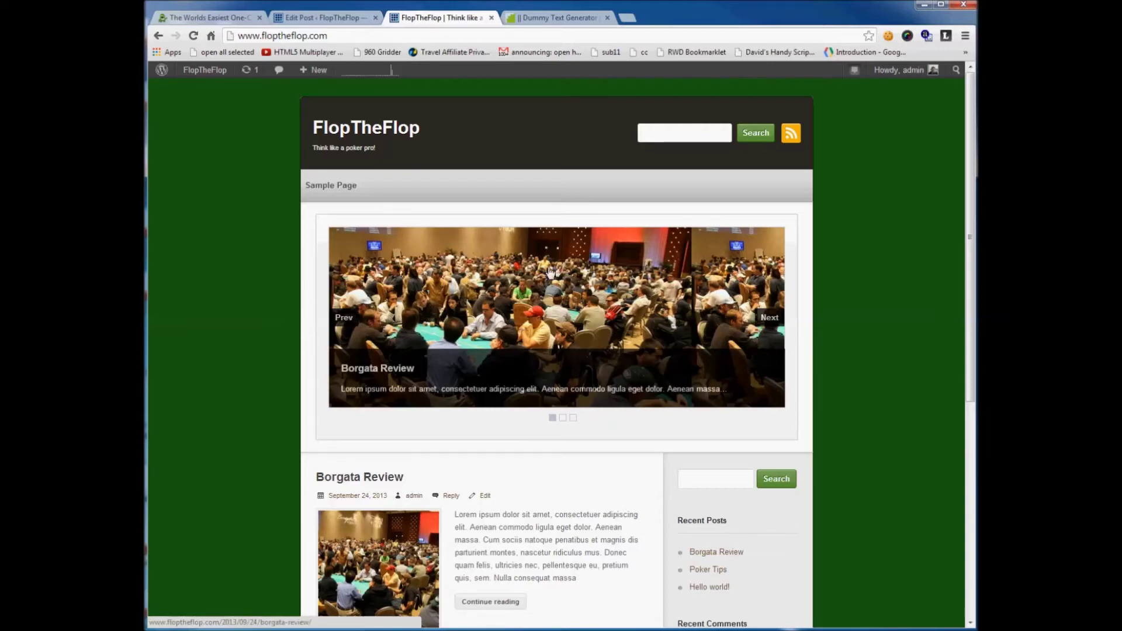
{"action": "double_click", "coordinate": [360, 369]}
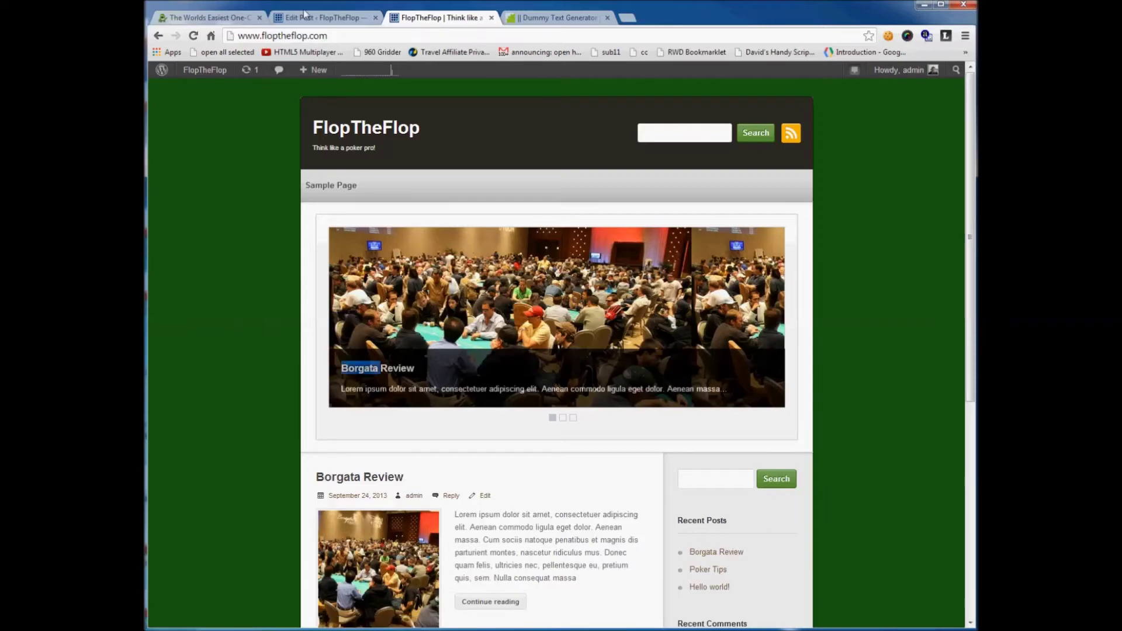
{"action": "left_click", "coordinate": [305, 15]}
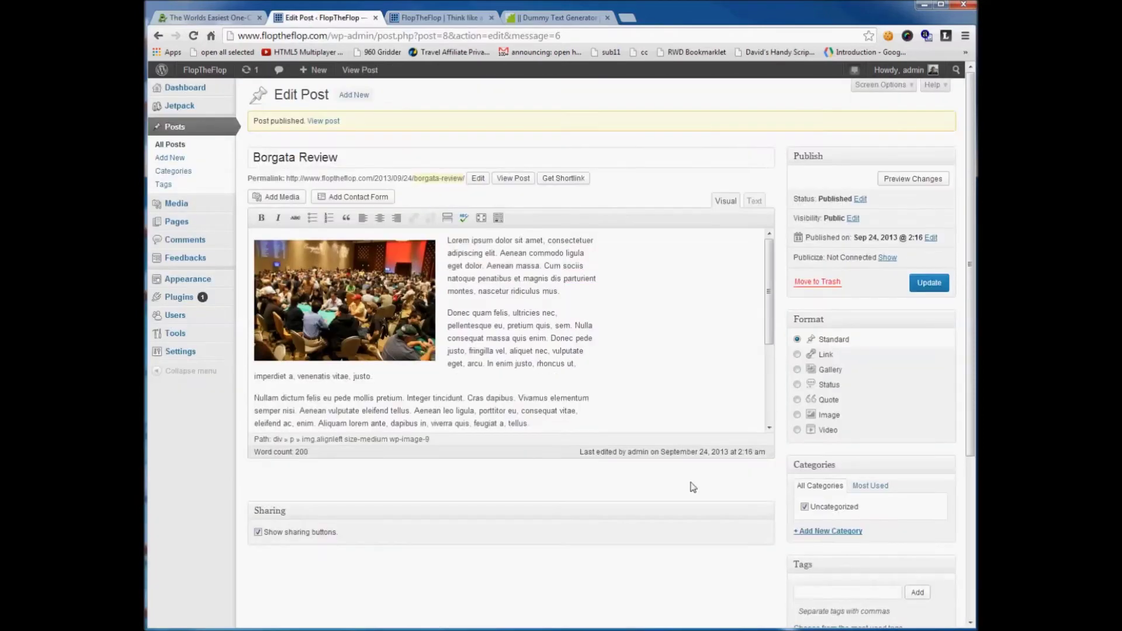
- Search the plugin directory for 'post thumbnail editor'
{"action": "scroll", "coordinate": [693, 487], "scroll_direction": "down", "scroll_amount": 2}
{"action": "scroll", "coordinate": [693, 487], "scroll_direction": "up", "scroll_amount": 2}
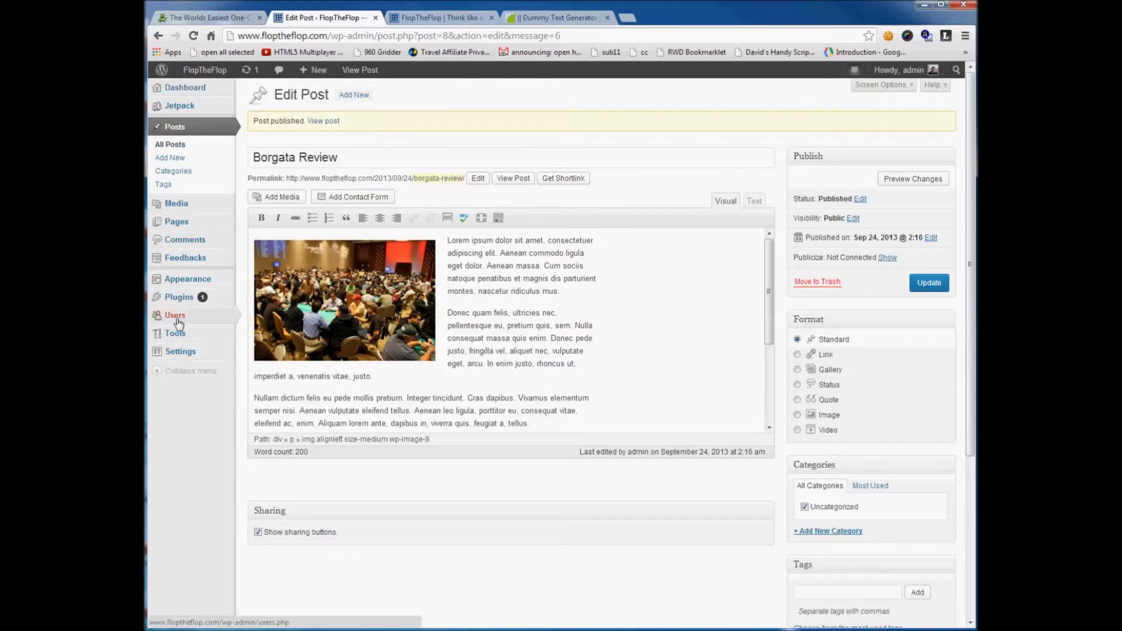
{"action": "mouse_move", "coordinate": [177, 299]}
{"action": "left_click", "coordinate": [269, 315]}
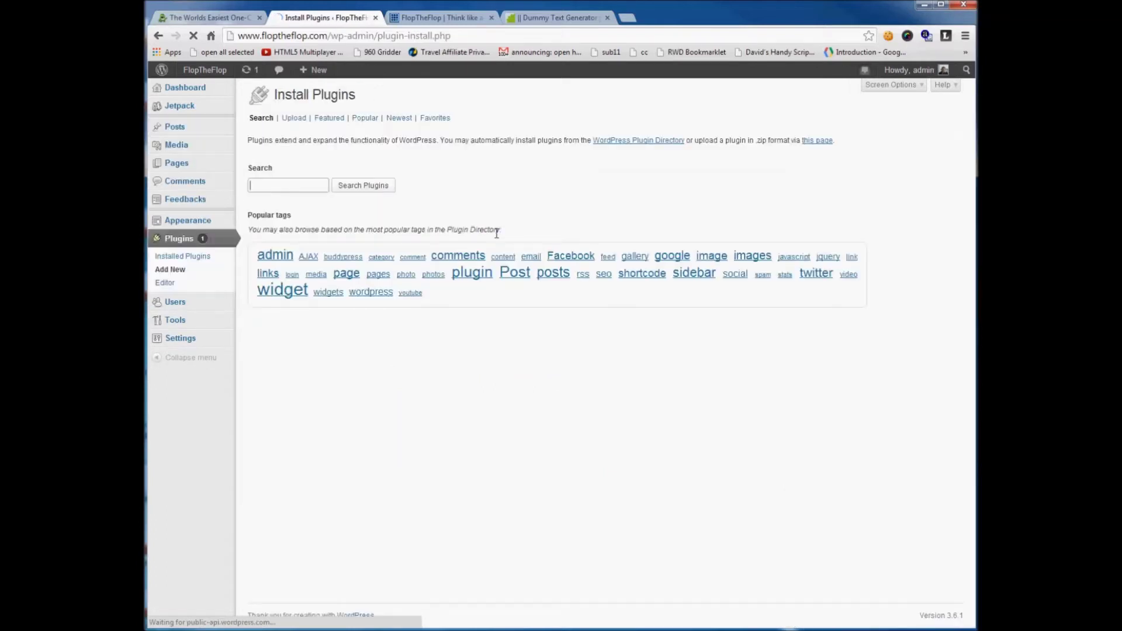
{"action": "type", "text": "post"}
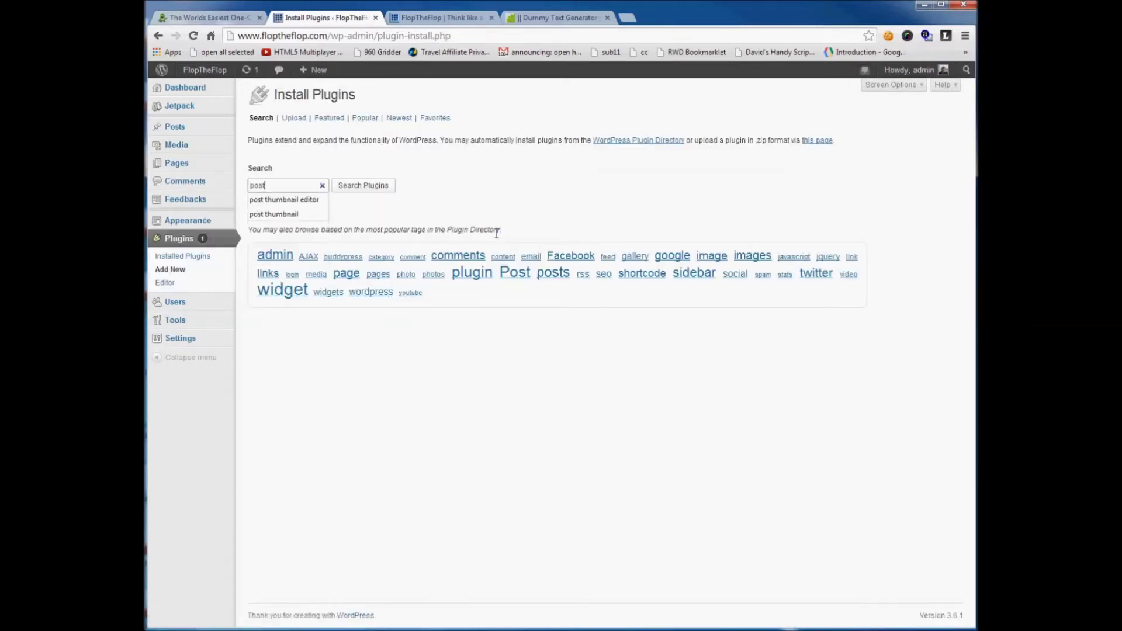
{"action": "key", "text": "Down"}
{"action": "key", "text": "Return"}
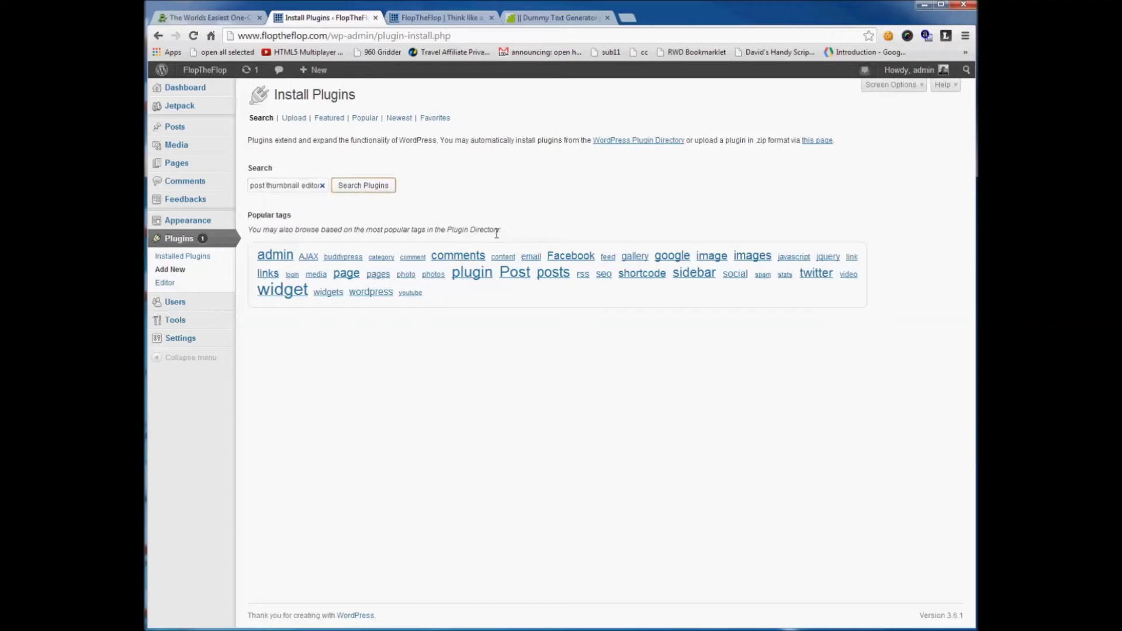
{"action": "left_click", "coordinate": [375, 188]}
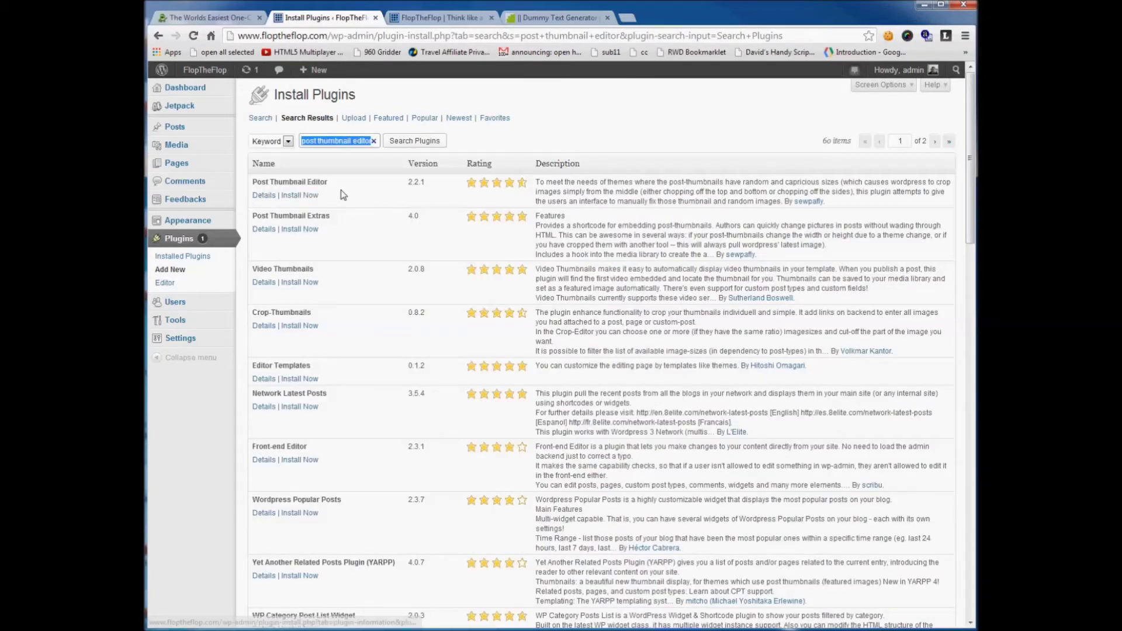
- Install and activate the Post Thumbnail Editor plugin, then open All Posts
{"action": "left_click", "coordinate": [304, 194]}
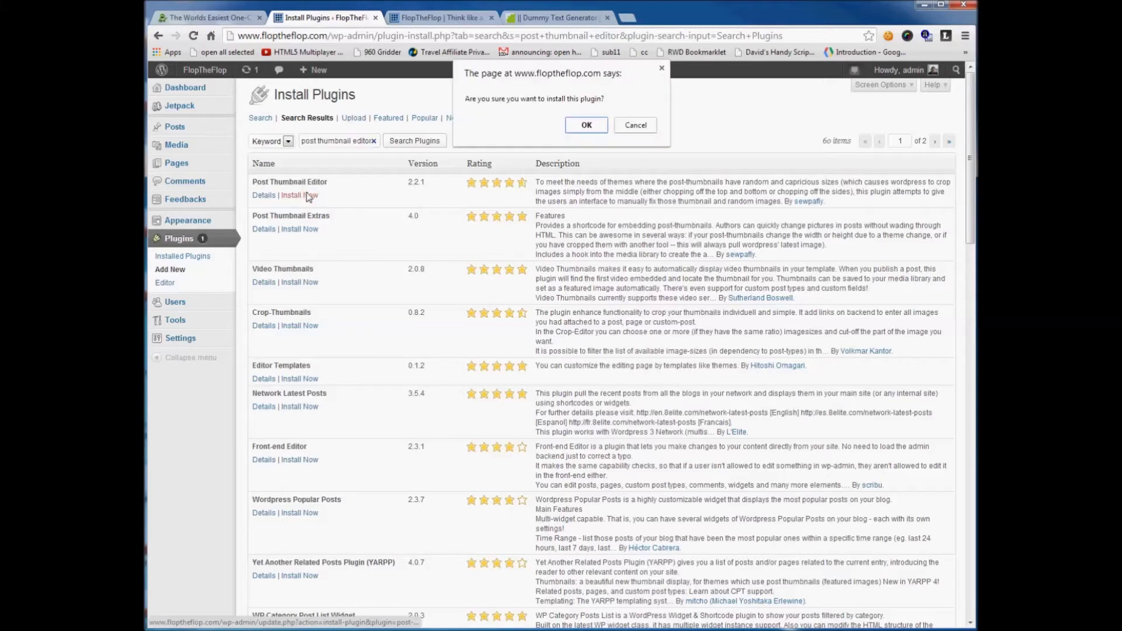
{"action": "left_click", "coordinate": [587, 126]}
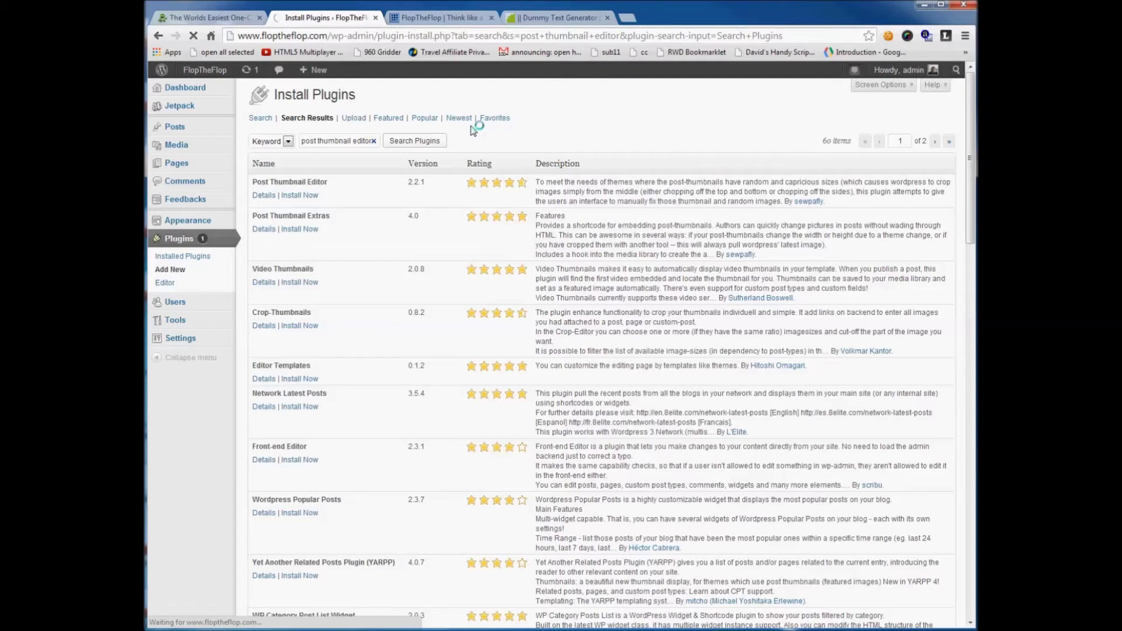
{"action": "left_click", "coordinate": [268, 189]}
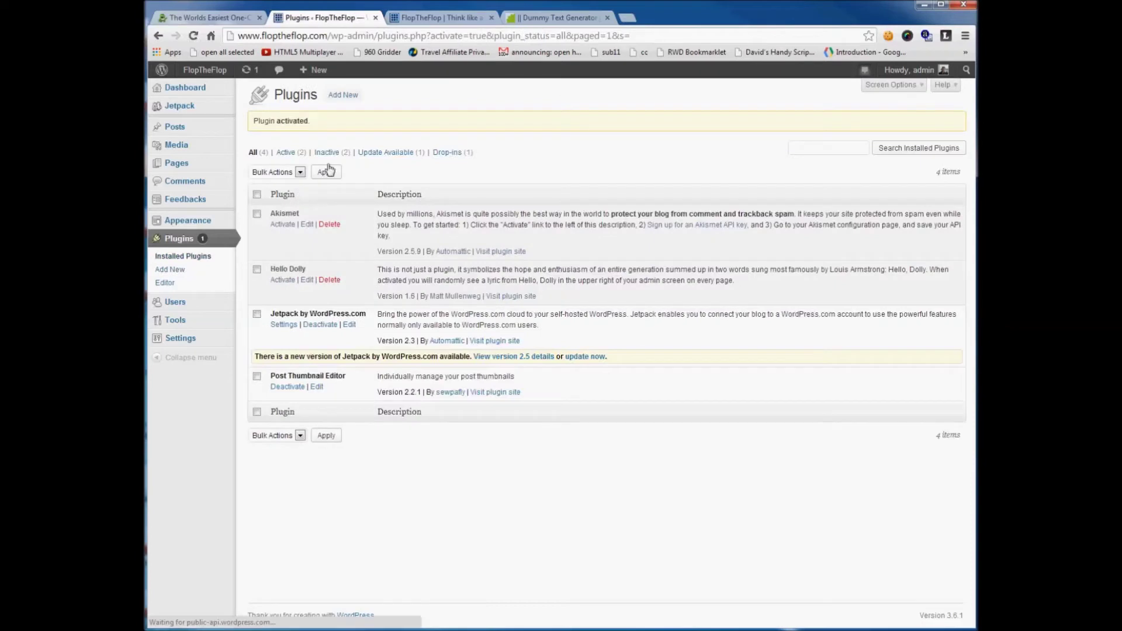
{"action": "mouse_move", "coordinate": [202, 133]}
{"action": "left_click", "coordinate": [257, 126]}
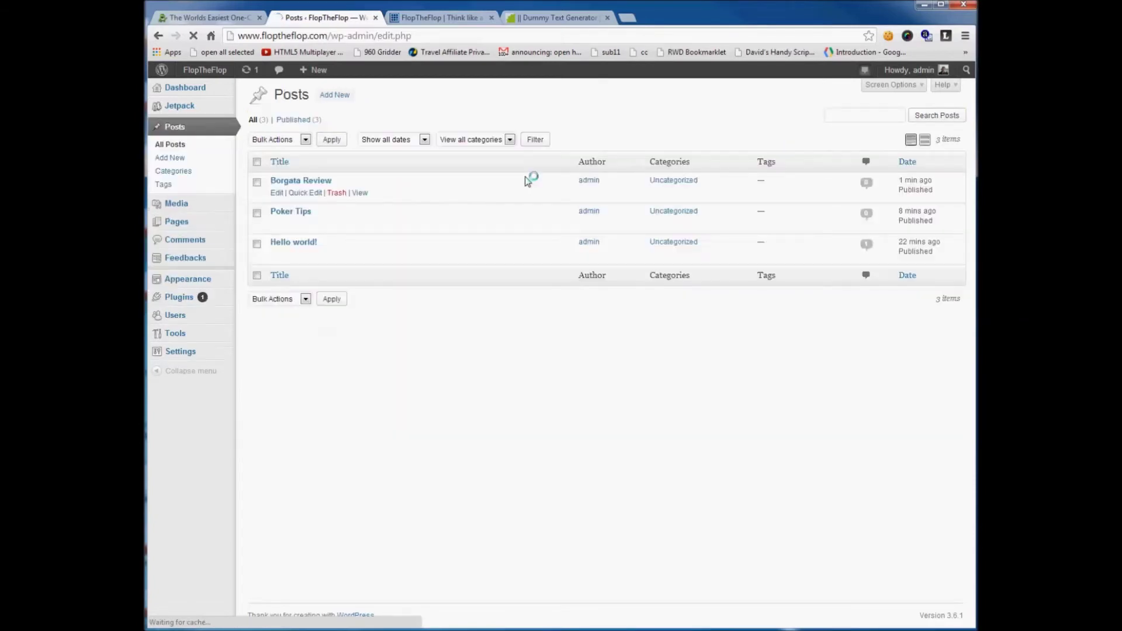
- Open Borgata Review and launch Post Thumbnail Editor from its Featured Image box
{"action": "left_click", "coordinate": [314, 181]}
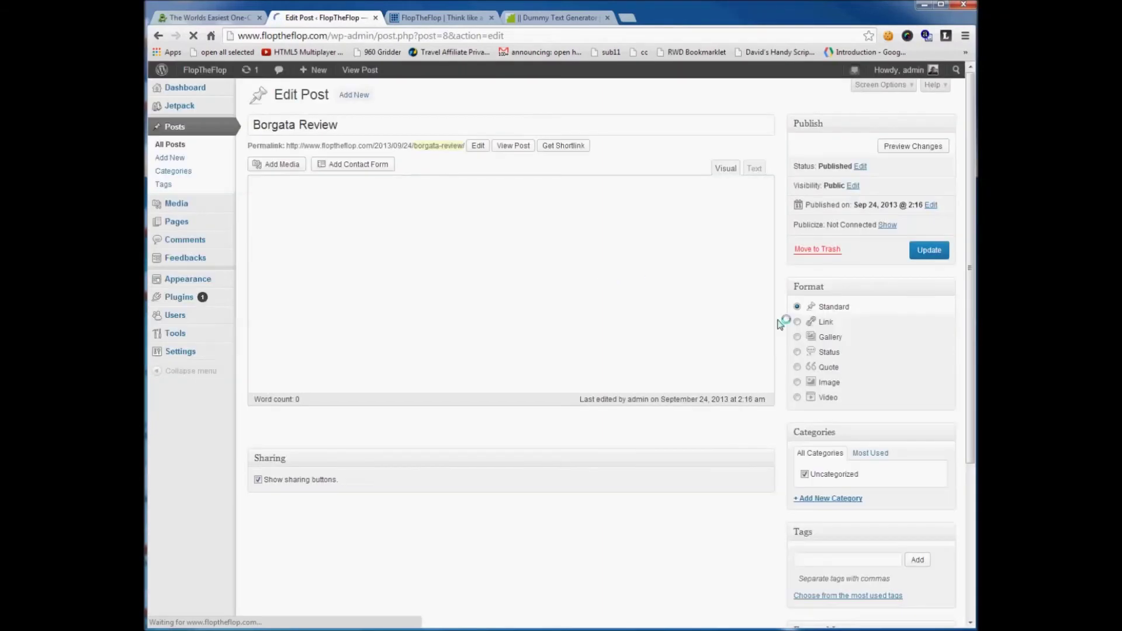
{"action": "scroll", "coordinate": [801, 332], "scroll_direction": "down", "scroll_amount": 3}
{"action": "scroll", "coordinate": [800, 332], "scroll_direction": "down", "scroll_amount": 2}
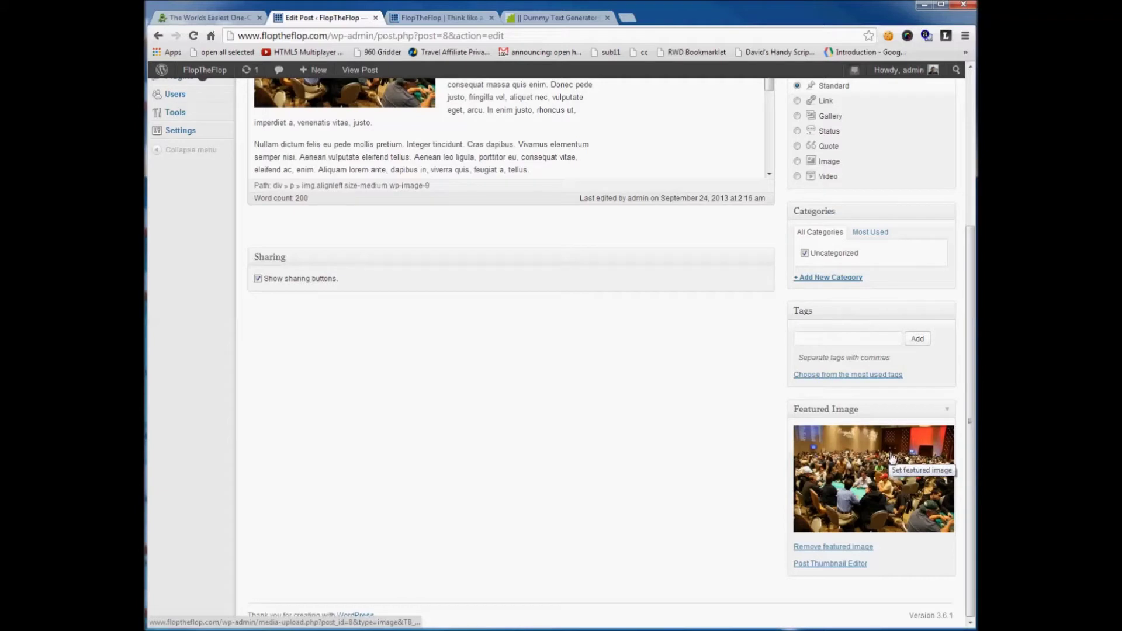
{"action": "left_click", "coordinate": [823, 564]}
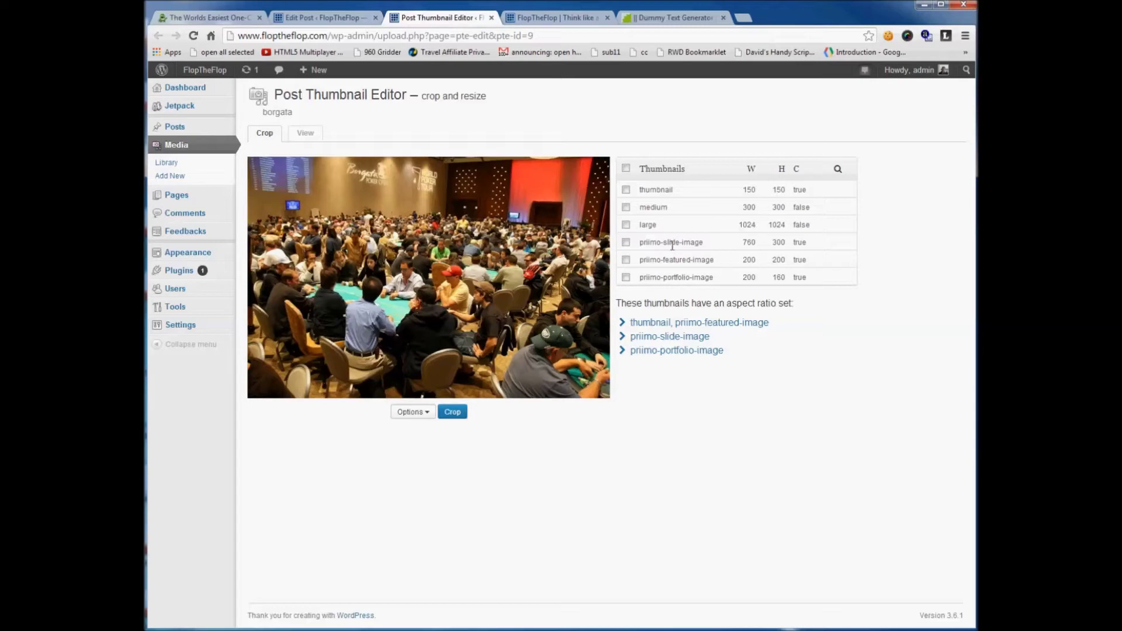
- Select the priimo-slide-image size and fit a full-width crop box over the photo's top
{"action": "left_click", "coordinate": [552, 19]}
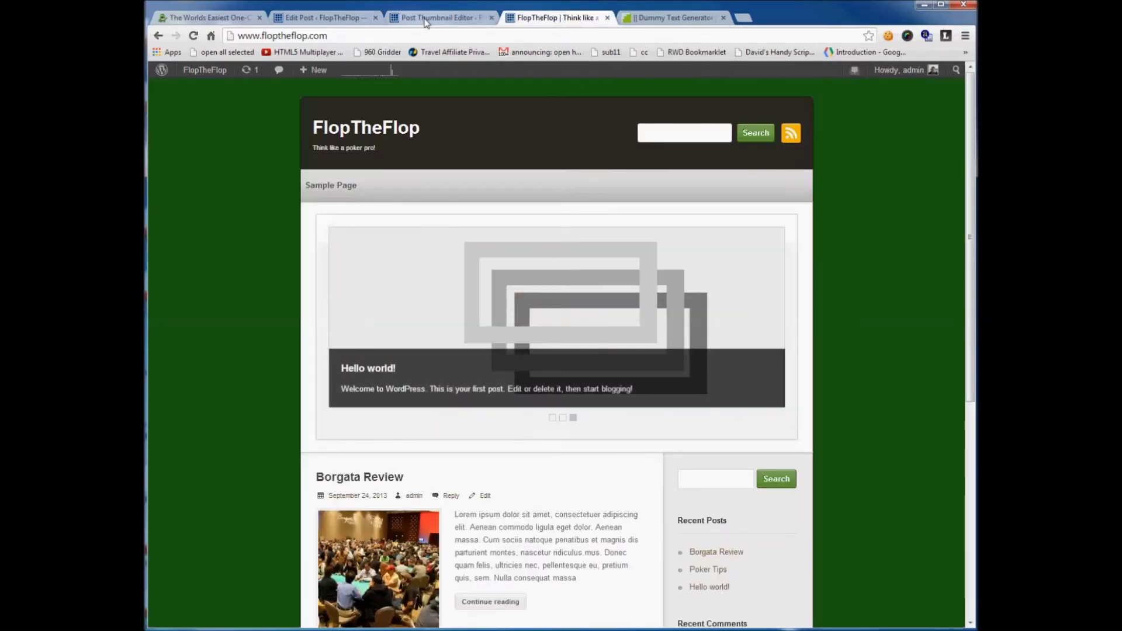
{"action": "left_click", "coordinate": [427, 18]}
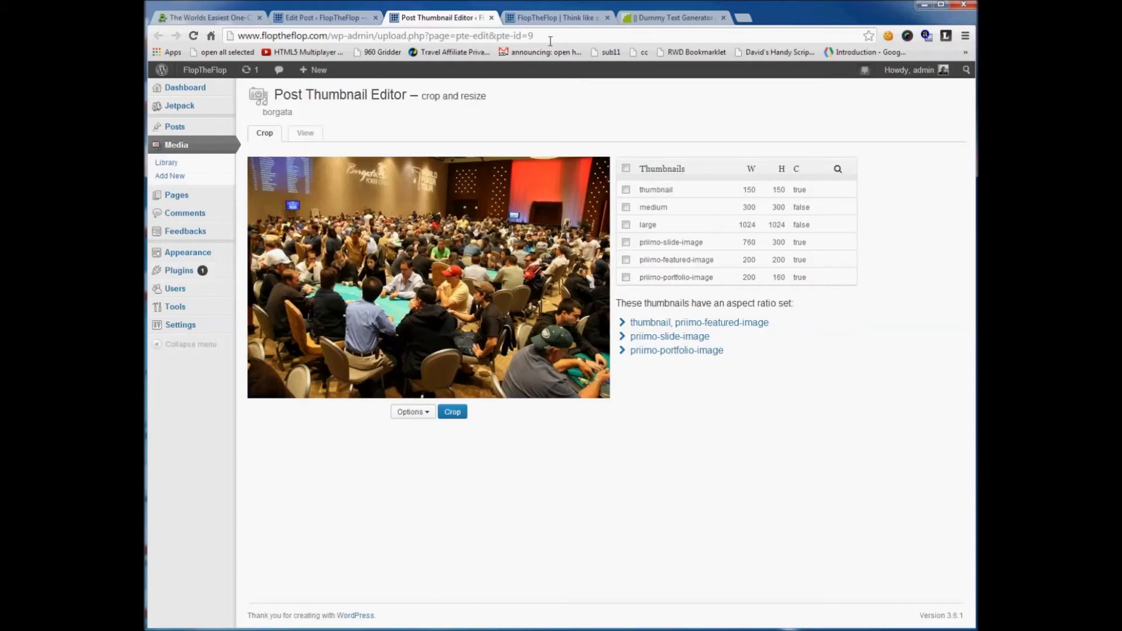
{"action": "left_click", "coordinate": [552, 18]}
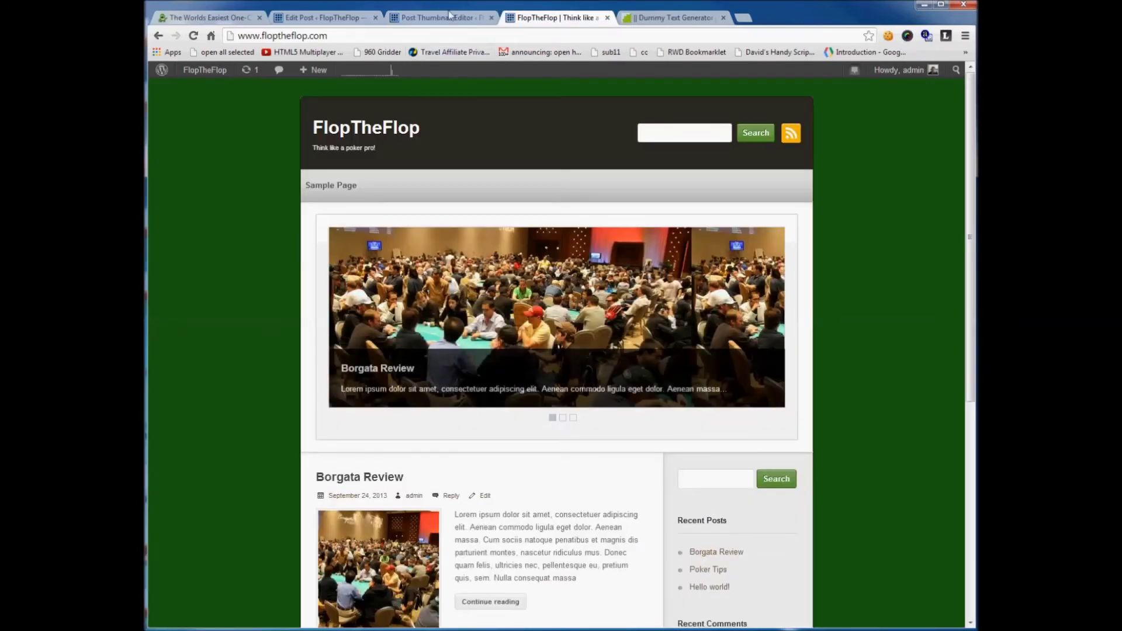
{"action": "left_click", "coordinate": [450, 17]}
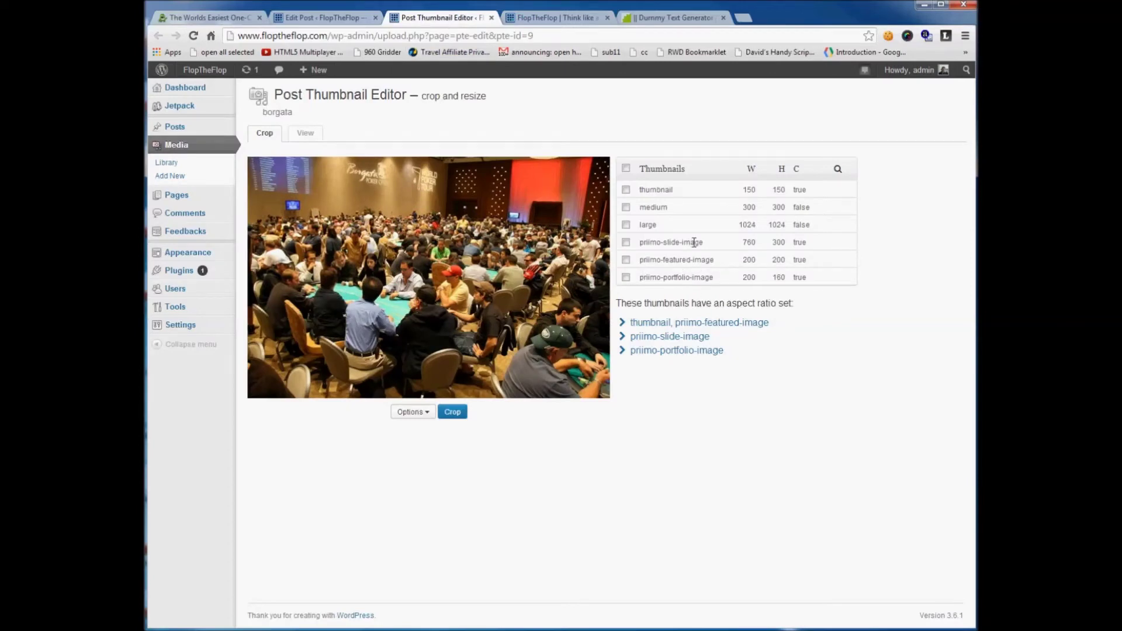
{"action": "left_click", "coordinate": [626, 242]}
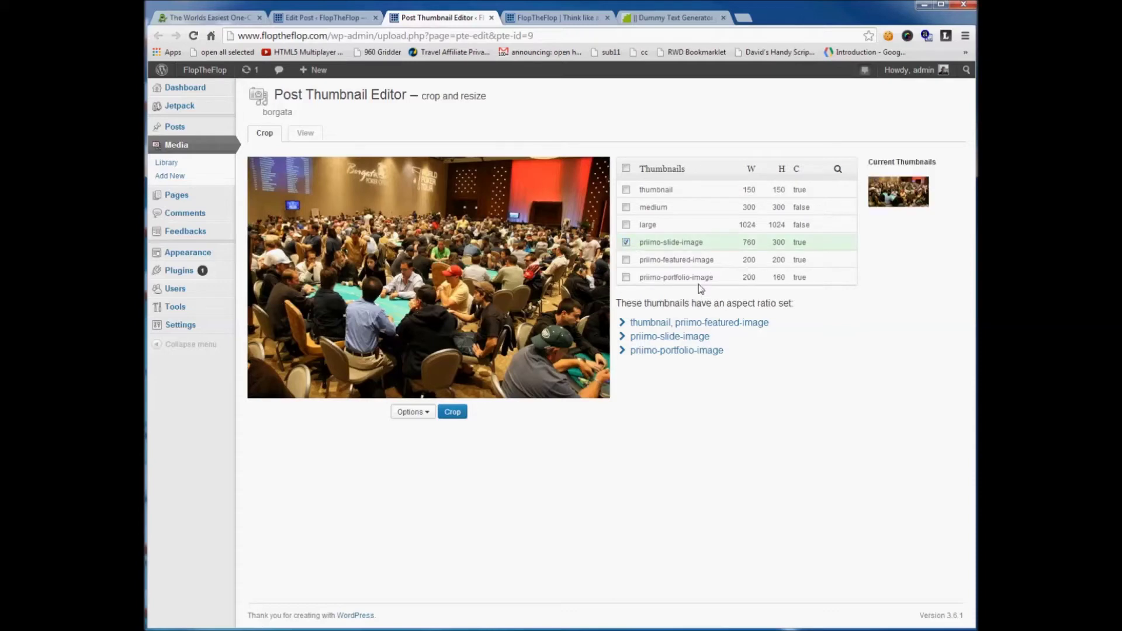
{"action": "left_click_drag", "start_coordinate": [258, 160], "coordinate": [639, 376]}
{"action": "left_click_drag", "start_coordinate": [491, 274], "coordinate": [424, 216]}
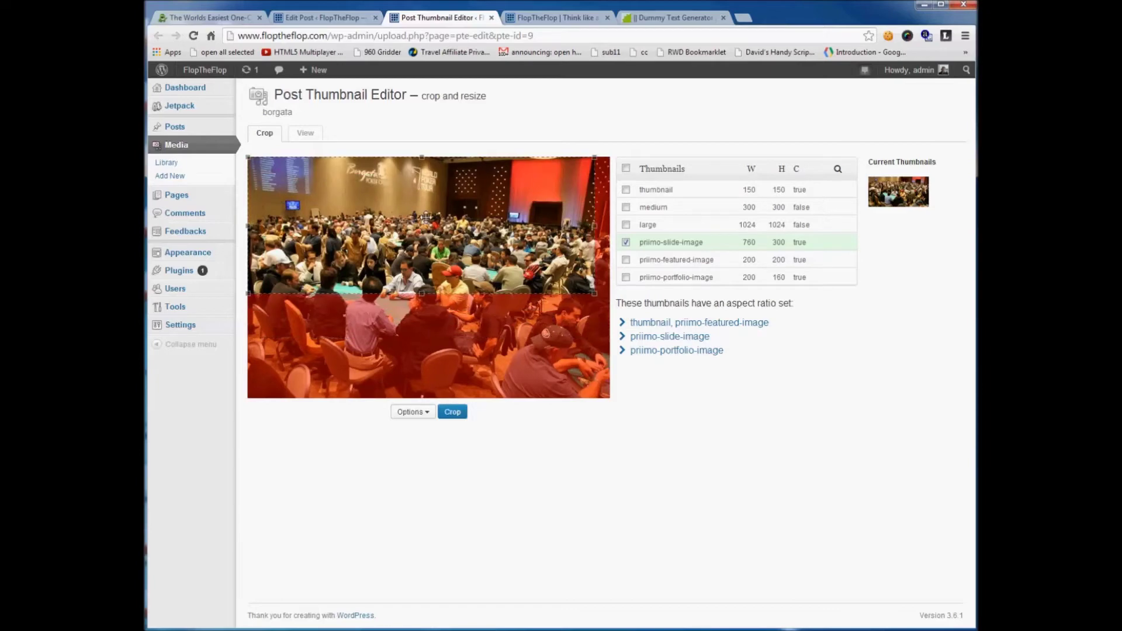
{"action": "left_click_drag", "start_coordinate": [592, 292], "coordinate": [610, 300]}
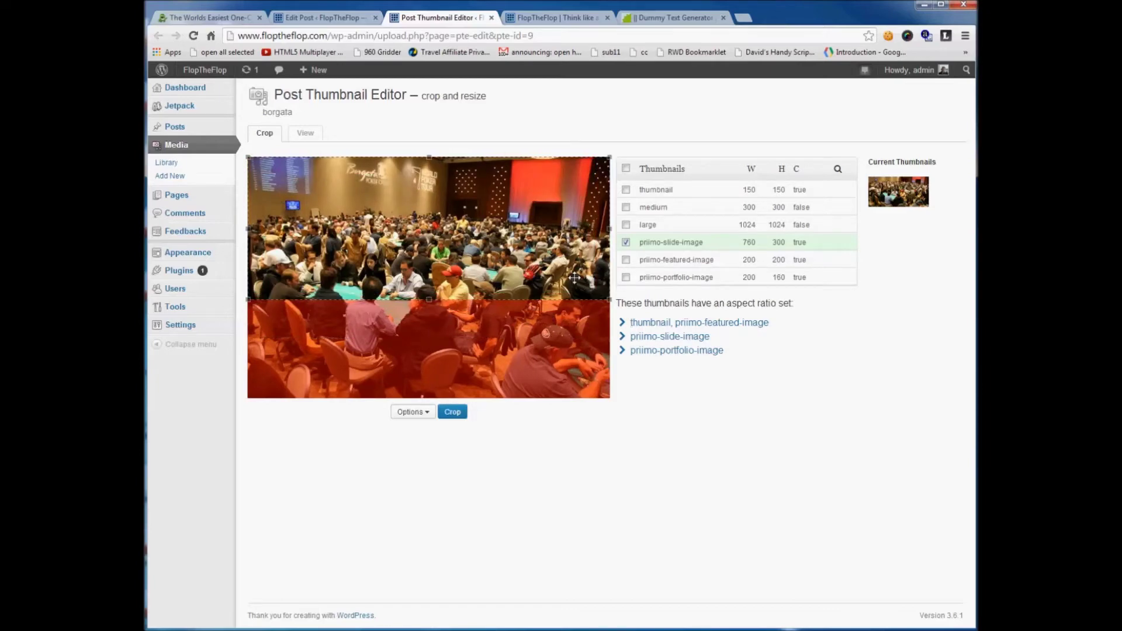
{"action": "left_click_drag", "start_coordinate": [532, 263], "coordinate": [538, 233]}
{"action": "left_click_drag", "start_coordinate": [605, 297], "coordinate": [283, 156]}
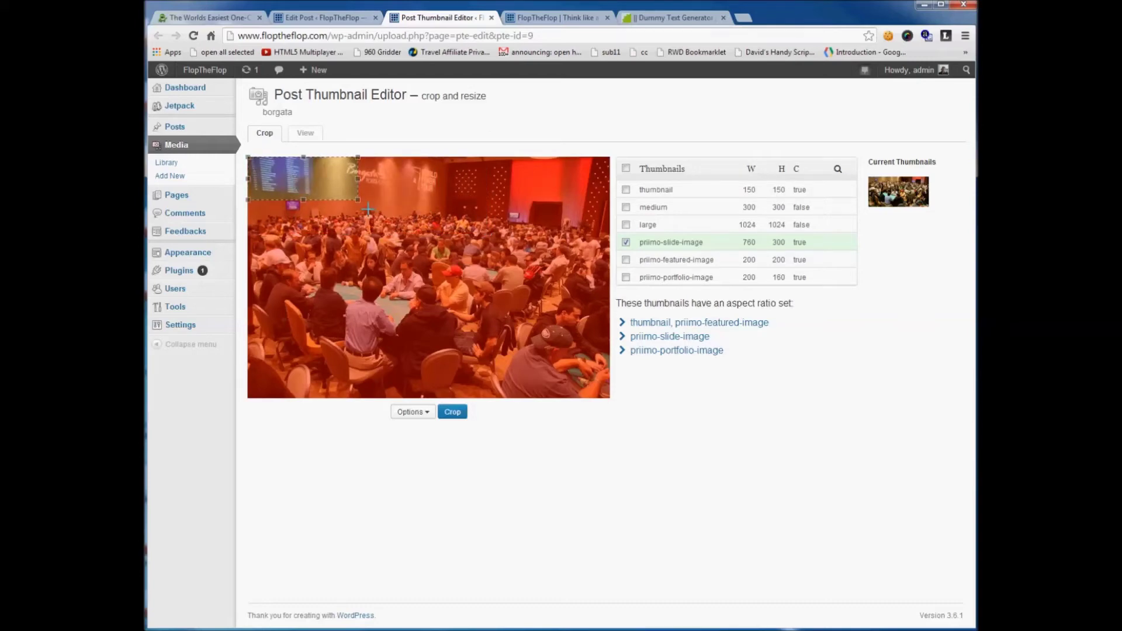
{"action": "left_click_drag", "start_coordinate": [358, 200], "coordinate": [659, 357]}
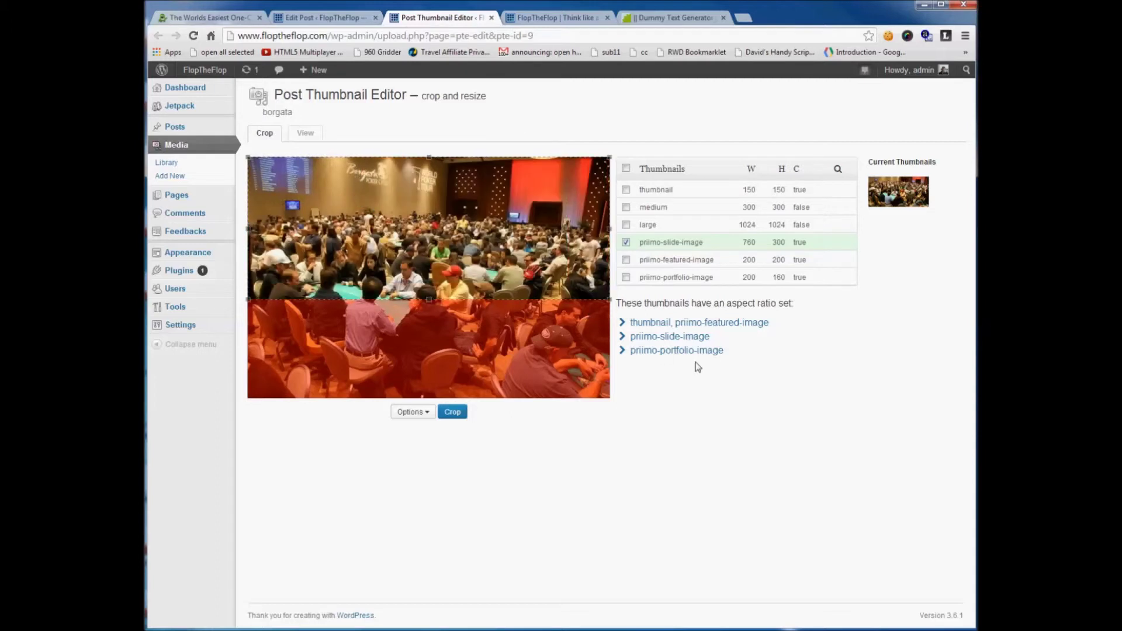
- Enable the Crop and save option and crop the 760 × 300 slide image
{"action": "left_click", "coordinate": [423, 416]}
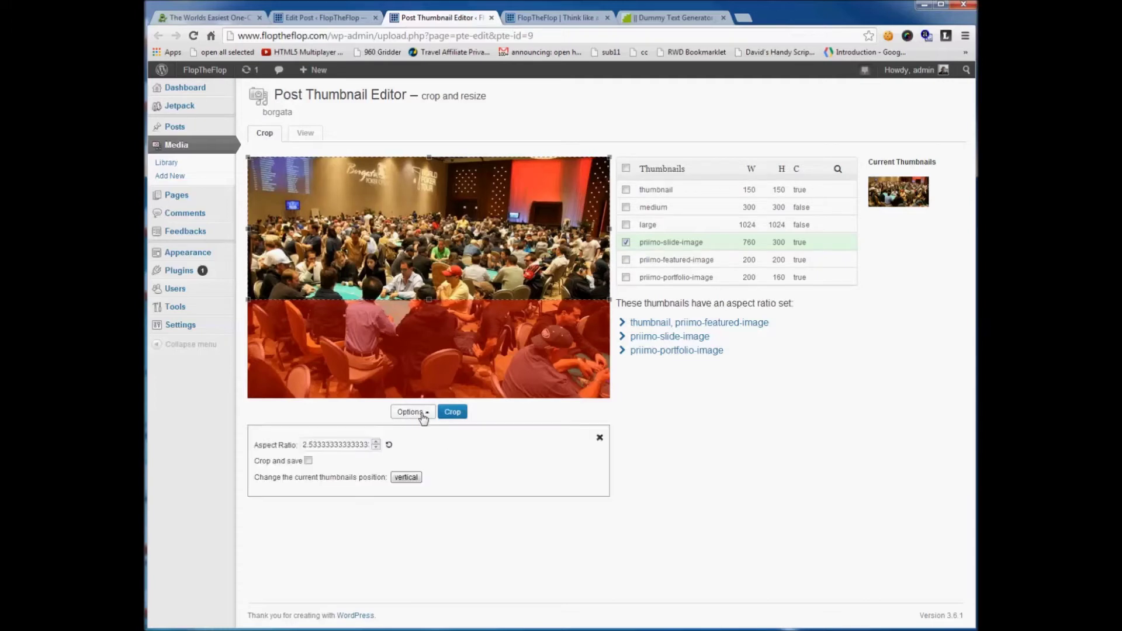
{"action": "left_click", "coordinate": [308, 461]}
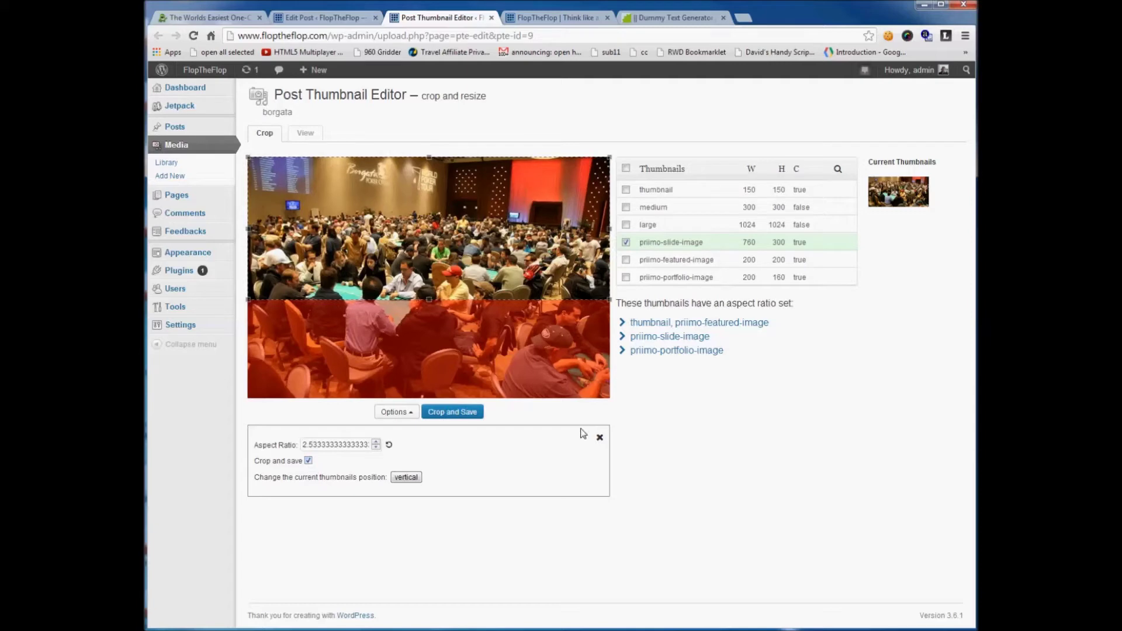
{"action": "left_click", "coordinate": [600, 439]}
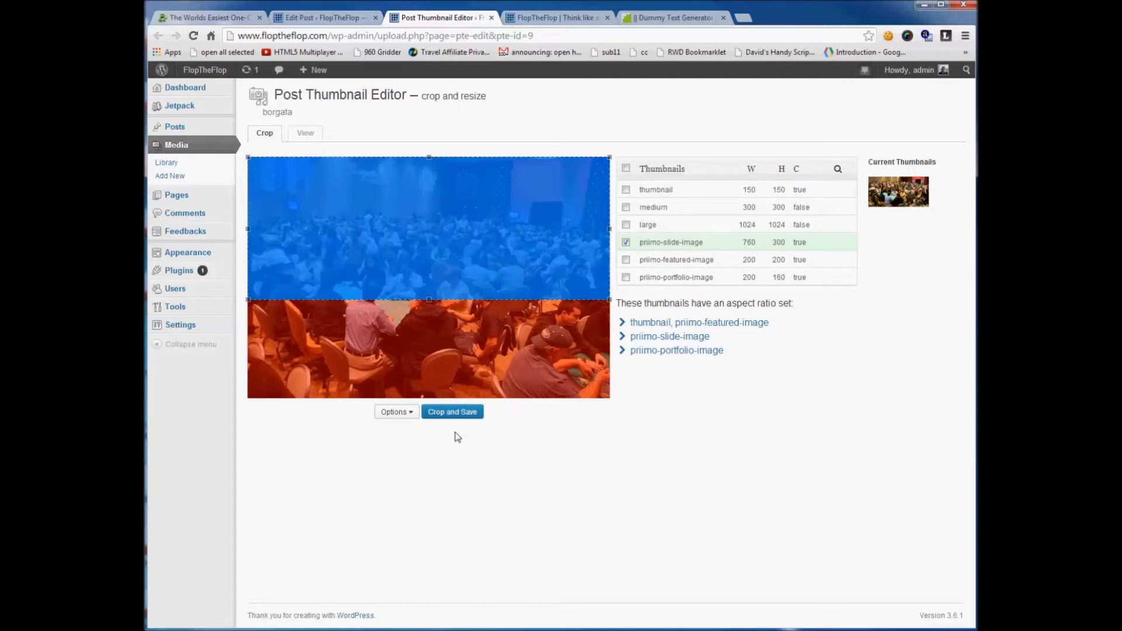
{"action": "left_click", "coordinate": [457, 413]}
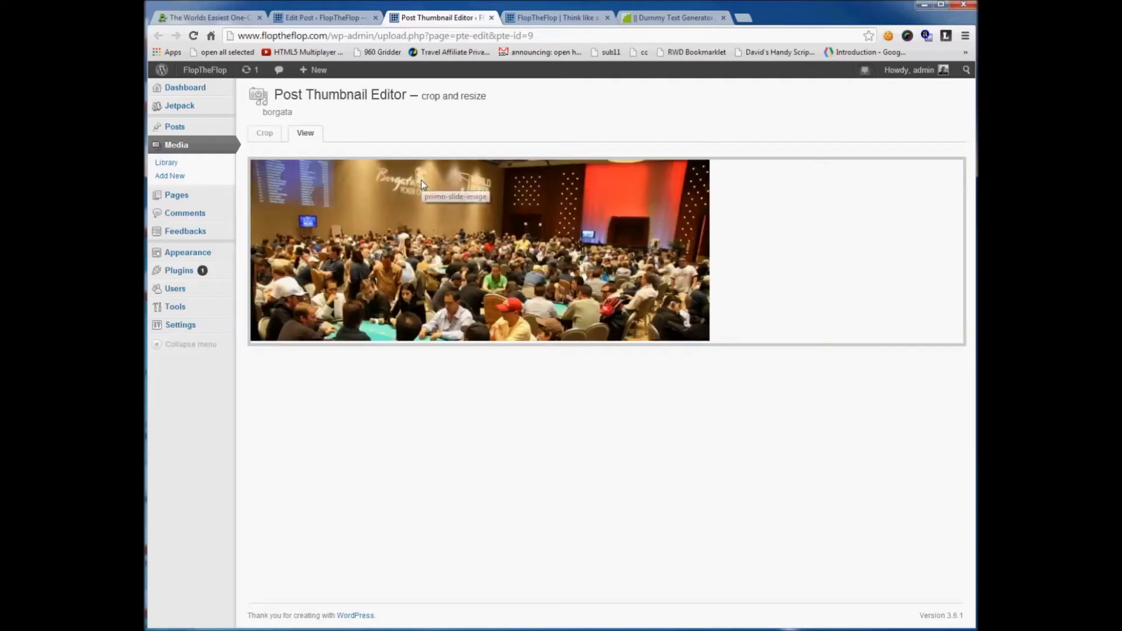
{"action": "left_click", "coordinate": [531, 17]}
{"action": "right_click", "coordinate": [199, 209]}
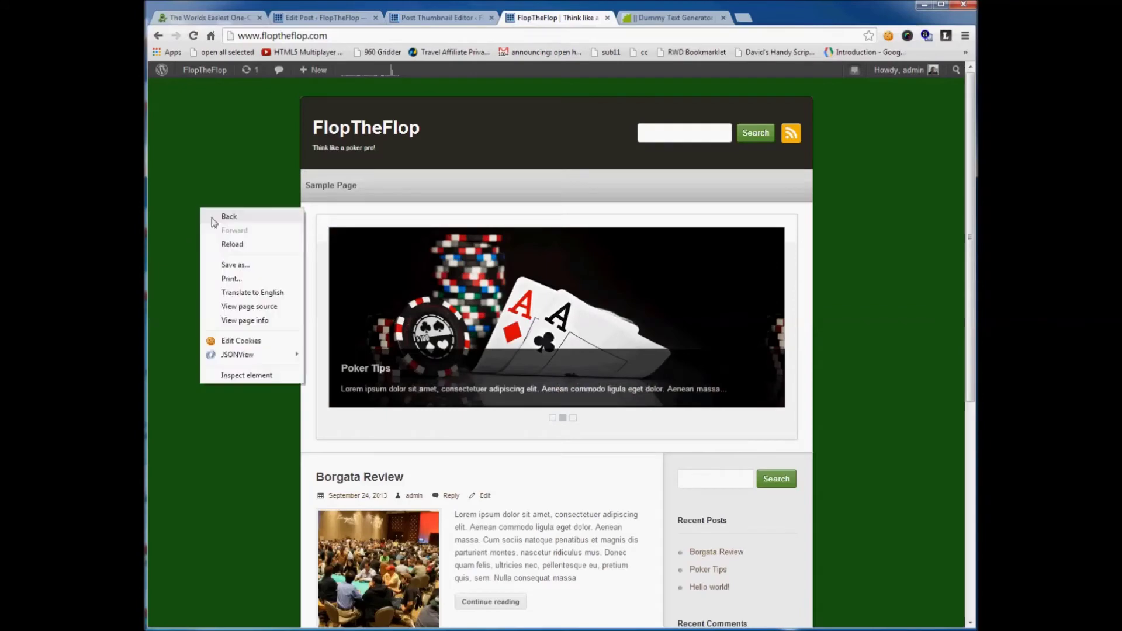
{"action": "left_click", "coordinate": [236, 238]}
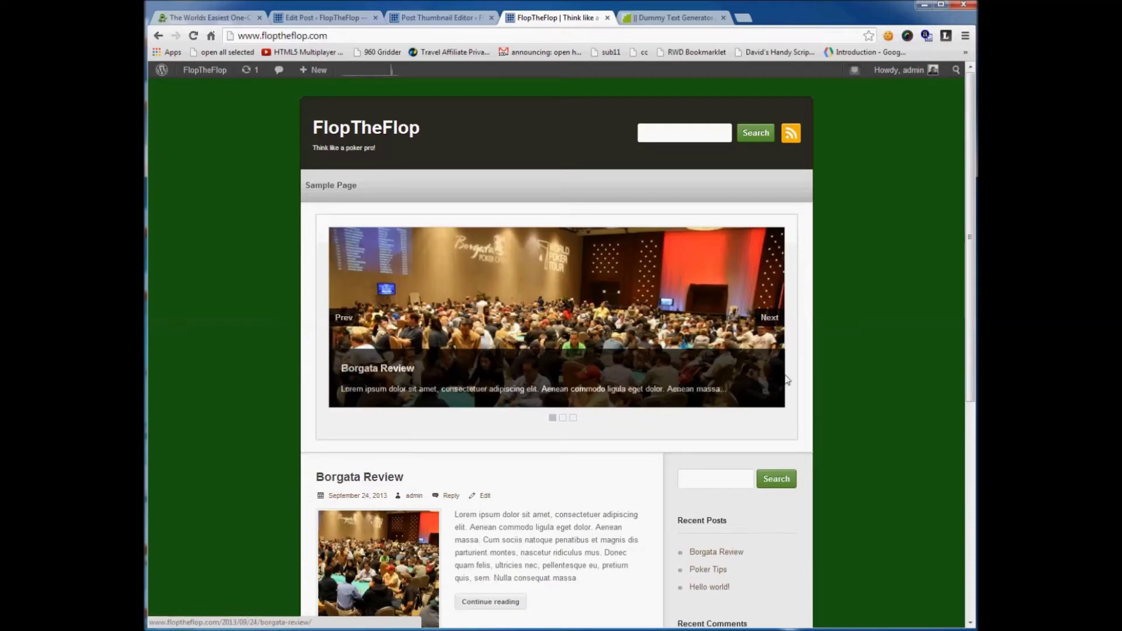
{"action": "mouse_move", "coordinate": [358, 326]}
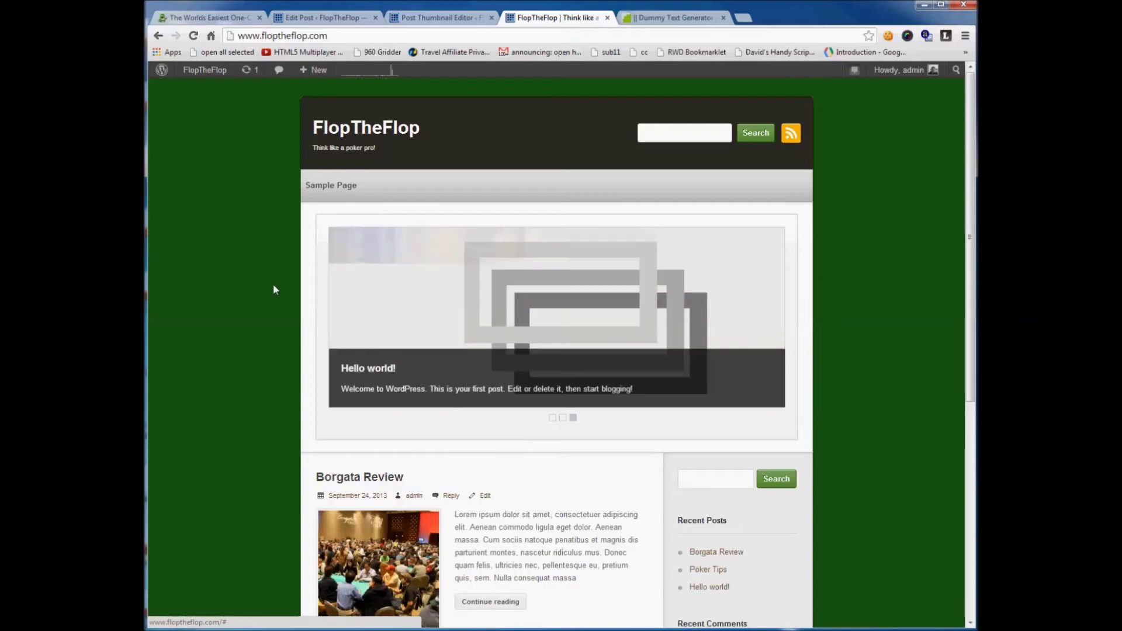
{"action": "left_click", "coordinate": [343, 319]}
{"action": "left_click", "coordinate": [343, 319]}
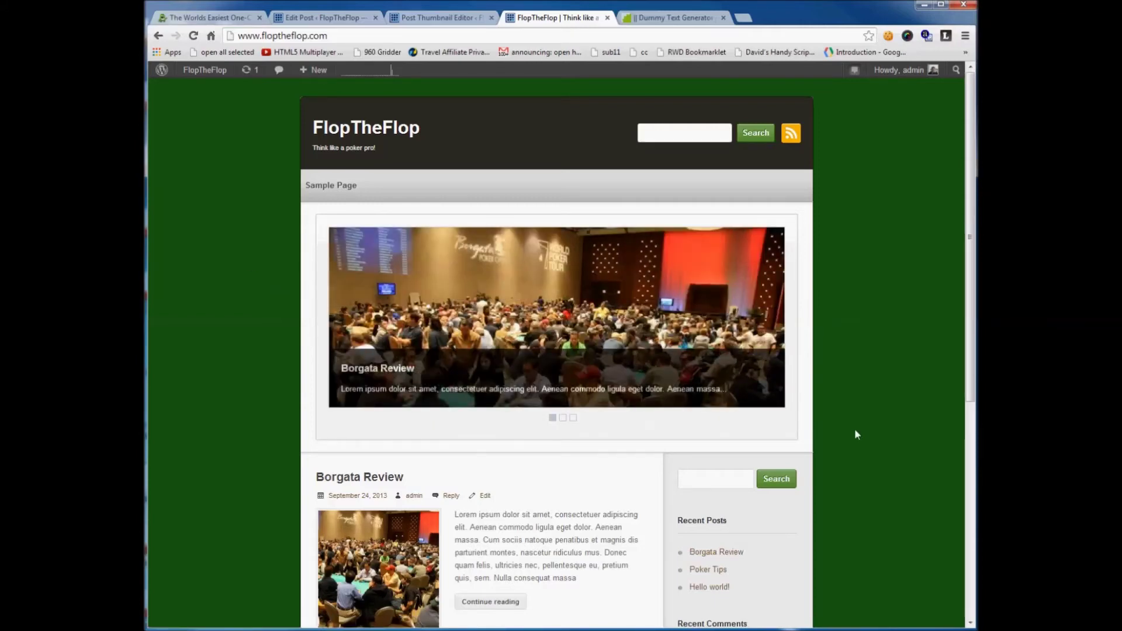
{"action": "scroll", "coordinate": [854, 429], "scroll_direction": "down", "scroll_amount": 6}
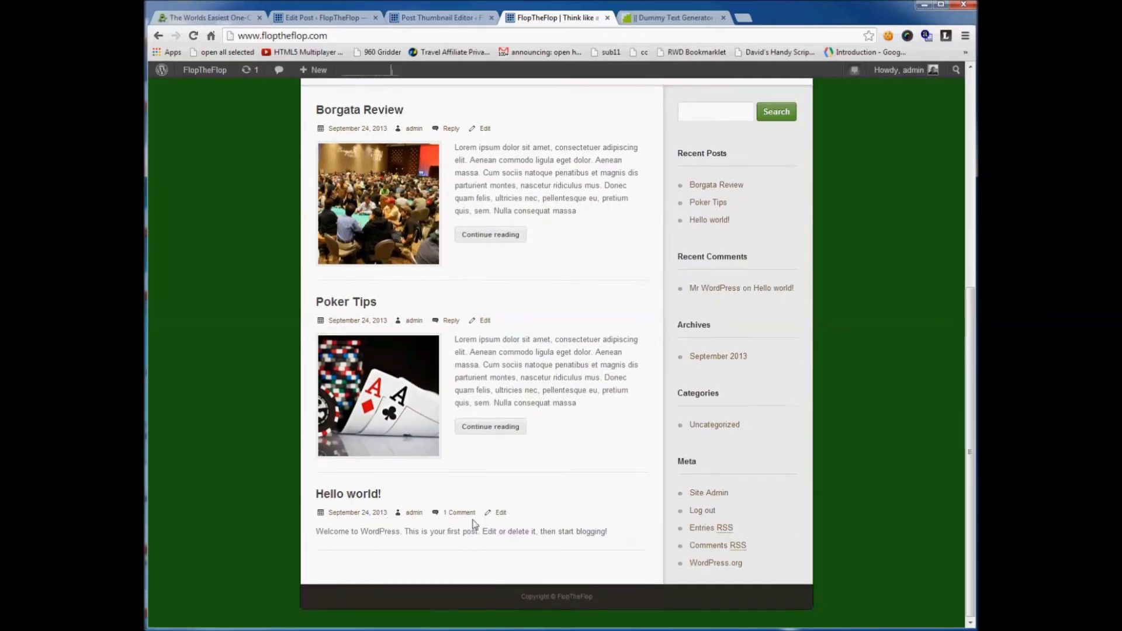
{"action": "scroll", "coordinate": [476, 524], "scroll_direction": "up", "scroll_amount": 10}
- Trash the Hello world! post from All Posts and start a blank new post
{"action": "left_click", "coordinate": [417, 17]}
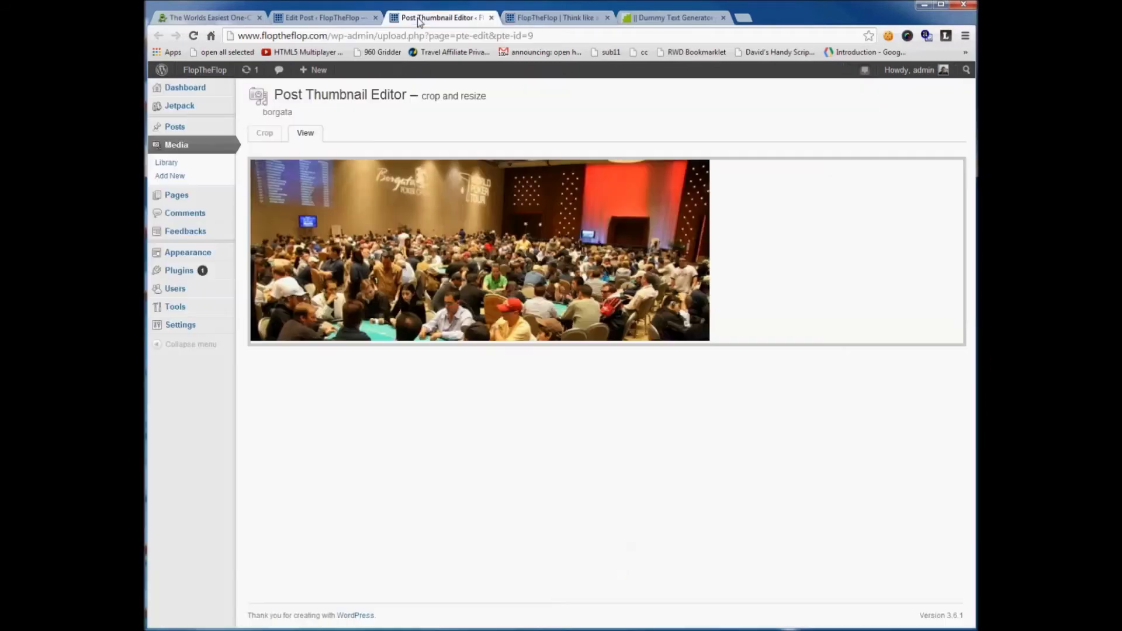
{"action": "left_click", "coordinate": [179, 134]}
{"action": "mouse_move", "coordinate": [371, 257]}
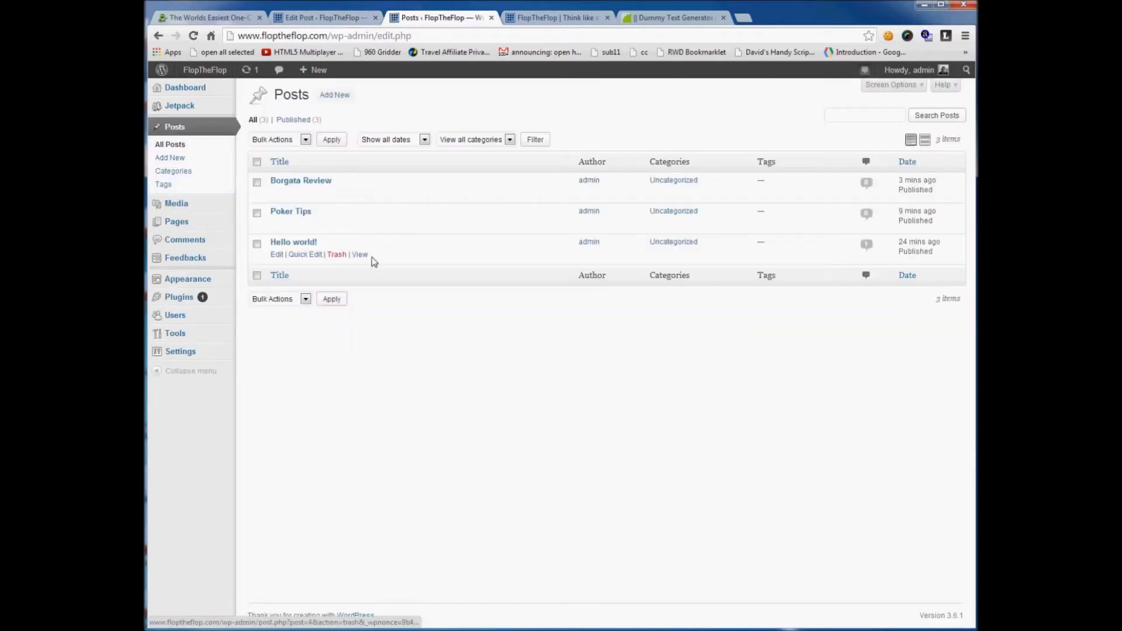
{"action": "left_click", "coordinate": [341, 257]}
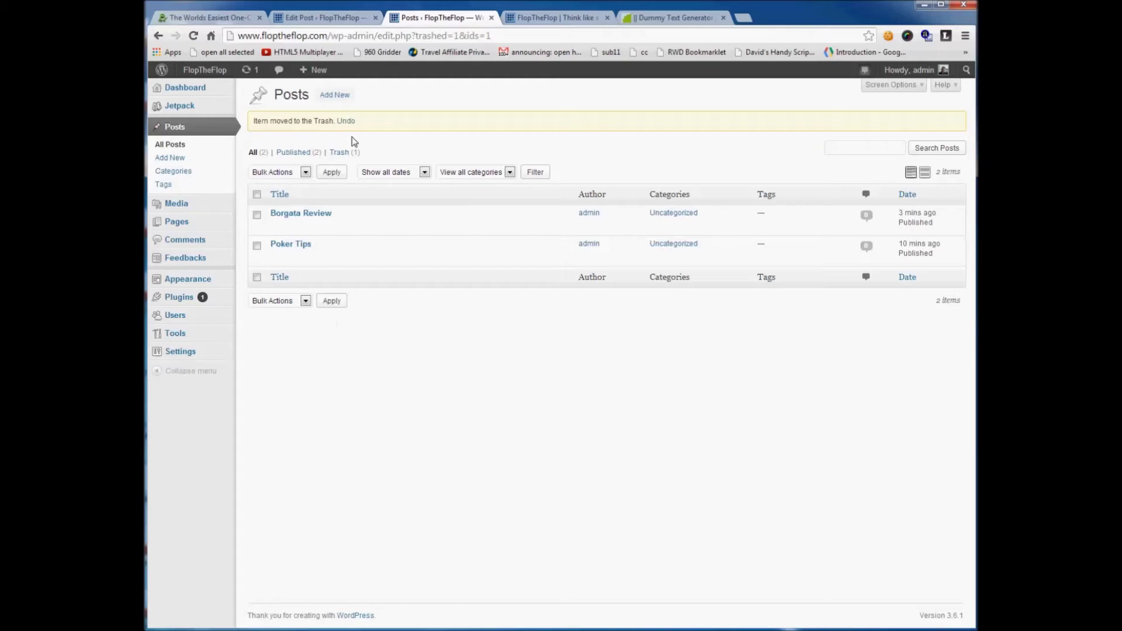
{"action": "left_click", "coordinate": [340, 102]}
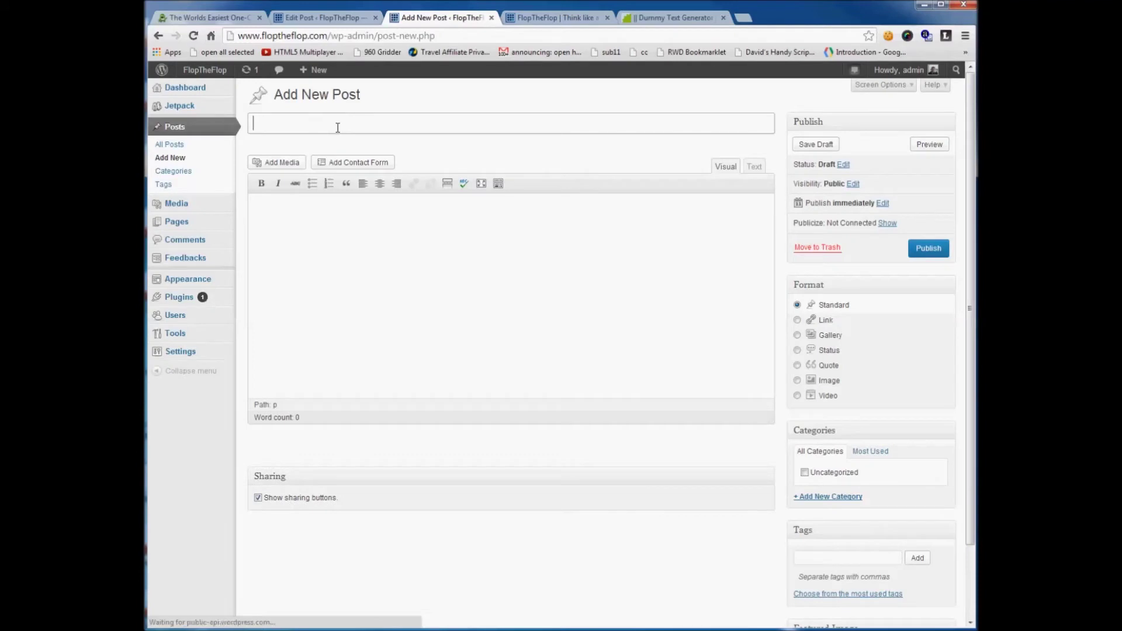
- Title the new post 'Bellagio Review', paste the Lorem ipsum text into its body, and open Add Media
{"action": "type", "text": "Bellagio Review"}
{"action": "left_click", "coordinate": [369, 255]}
{"action": "right_click", "coordinate": [370, 256]}
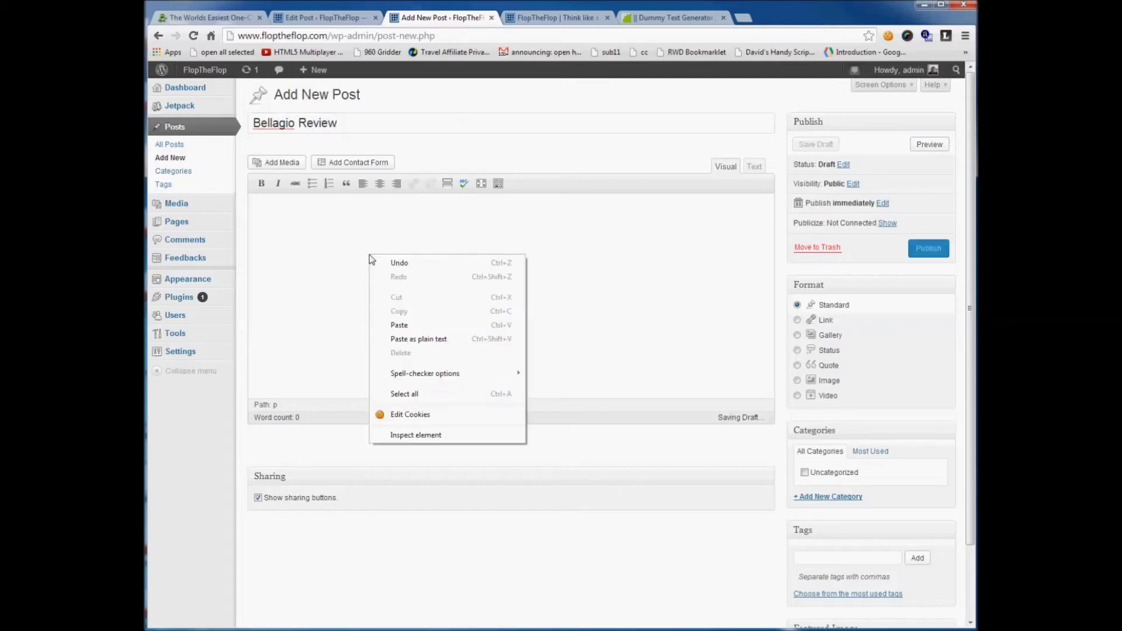
{"action": "left_click", "coordinate": [392, 325]}
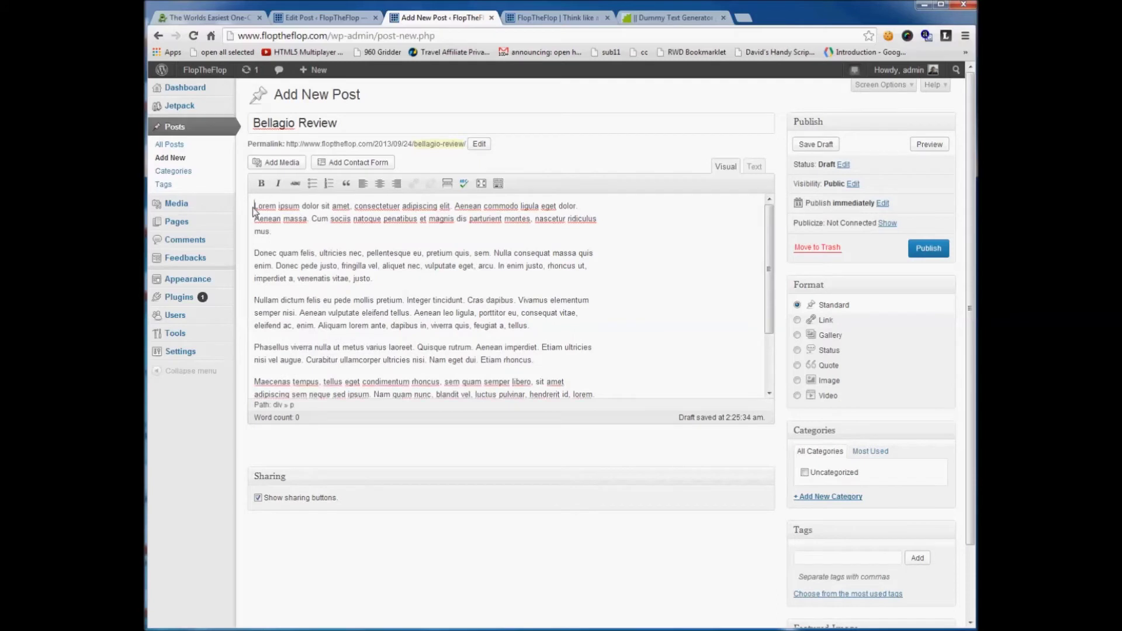
{"action": "left_click", "coordinate": [278, 163]}
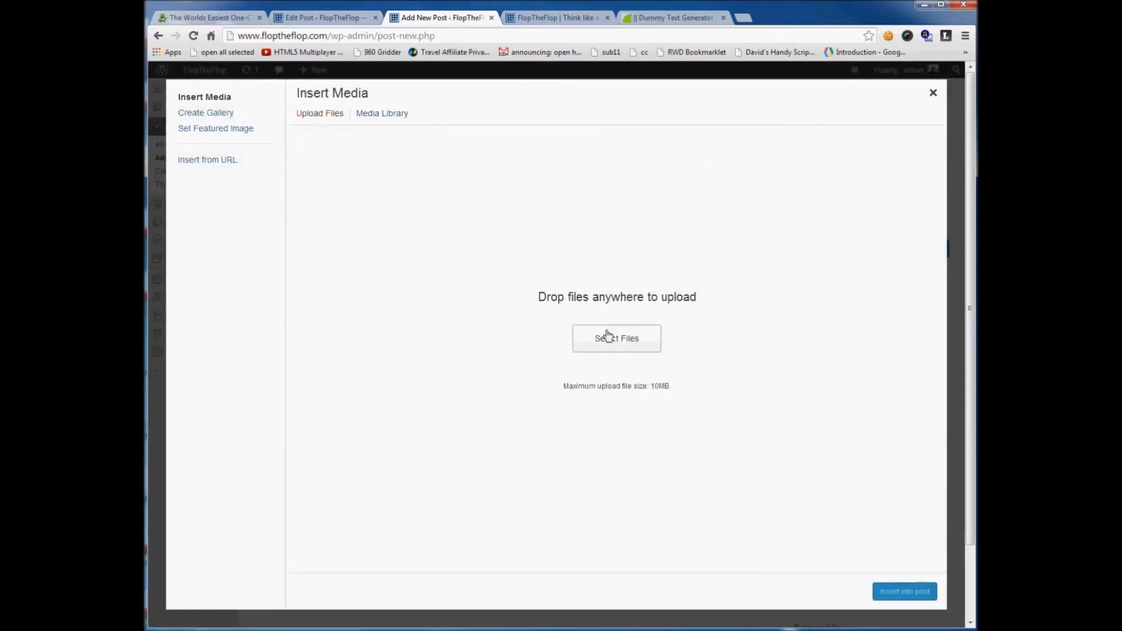
- Upload bellagio.jpg from the Poker folder and insert it into the post with Link To set to None
{"action": "left_click", "coordinate": [611, 340]}
{"action": "double_click", "coordinate": [418, 100]}
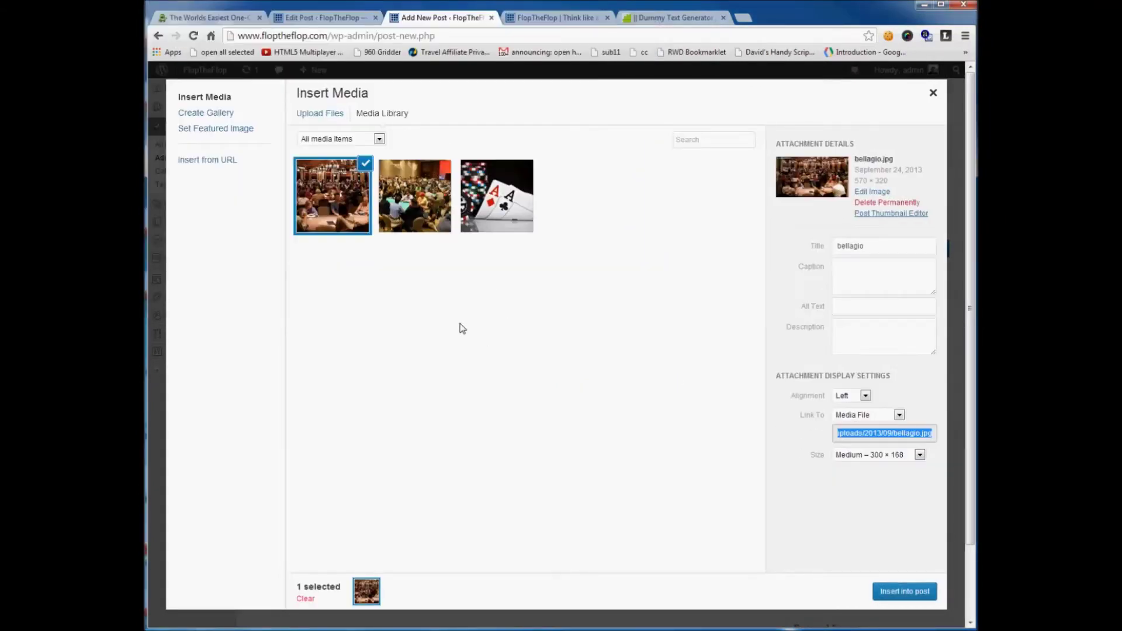
{"action": "left_click", "coordinate": [871, 415]}
{"action": "left_click", "coordinate": [867, 454]}
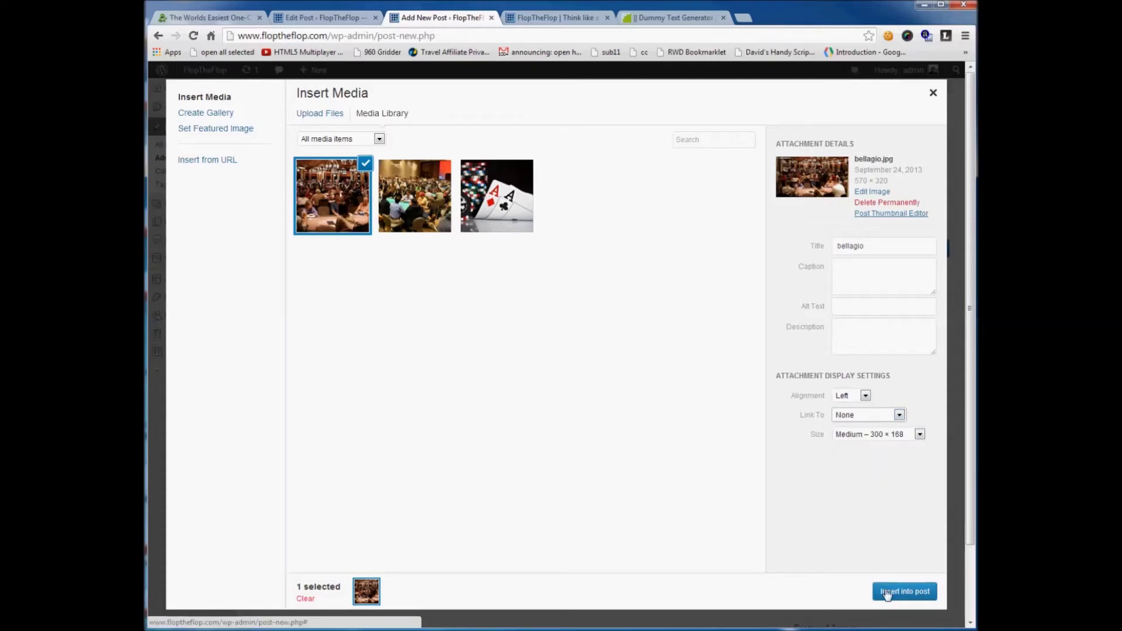
{"action": "left_click", "coordinate": [883, 589]}
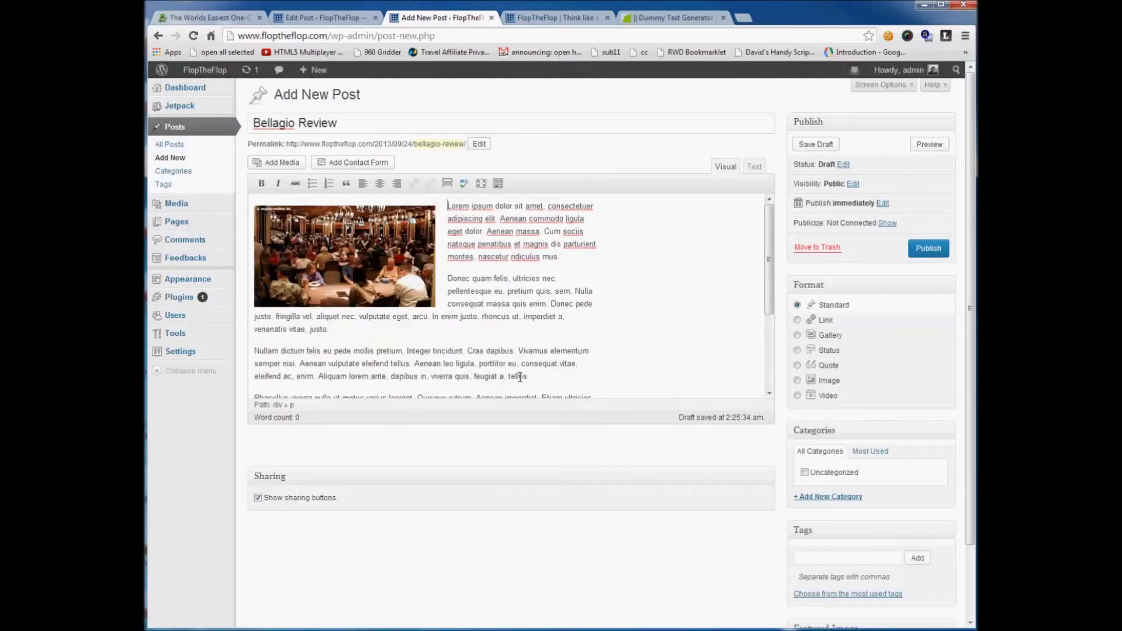
- Make bellagio.jpg the post's featured image and open it in the Post Thumbnail Editor
{"action": "scroll", "coordinate": [767, 545], "scroll_direction": "down", "scroll_amount": 2}
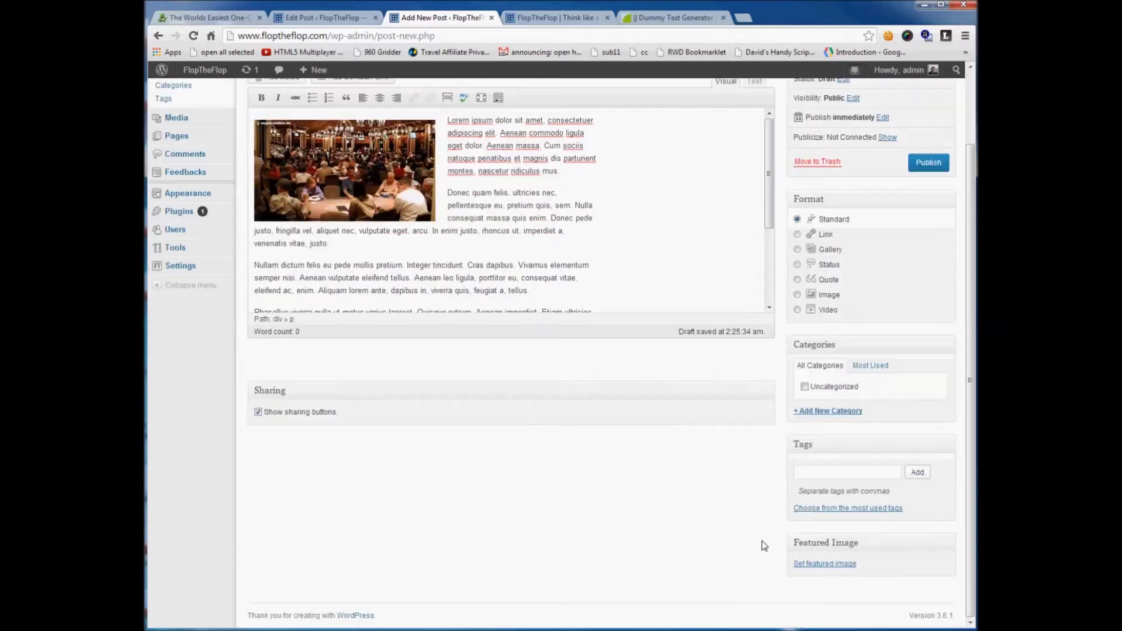
{"action": "left_click", "coordinate": [846, 564]}
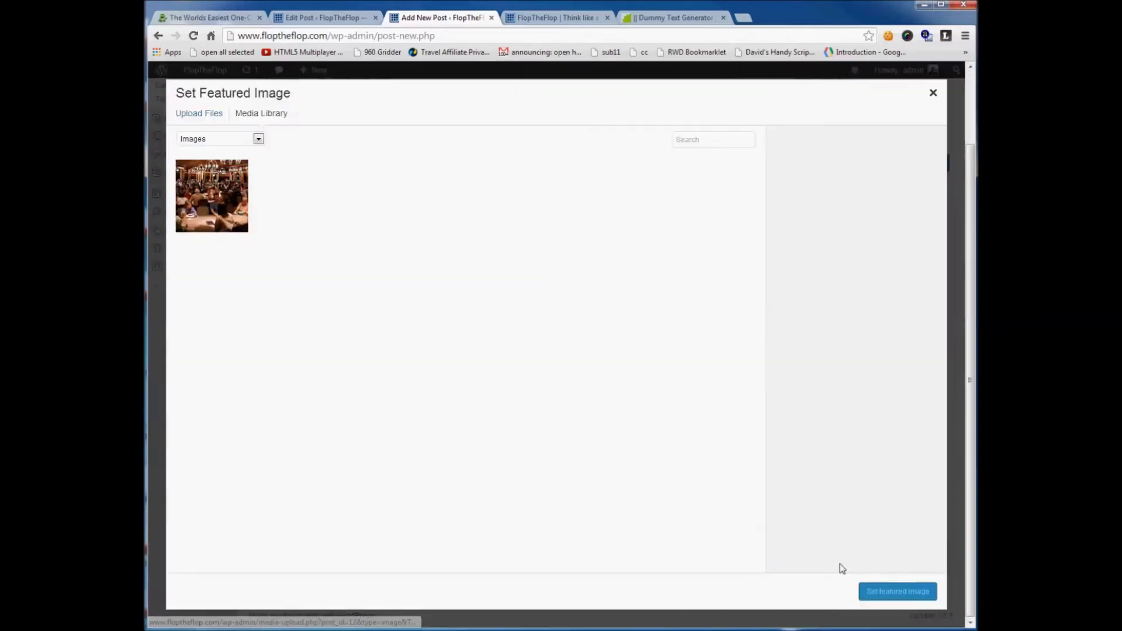
{"action": "left_click", "coordinate": [208, 199]}
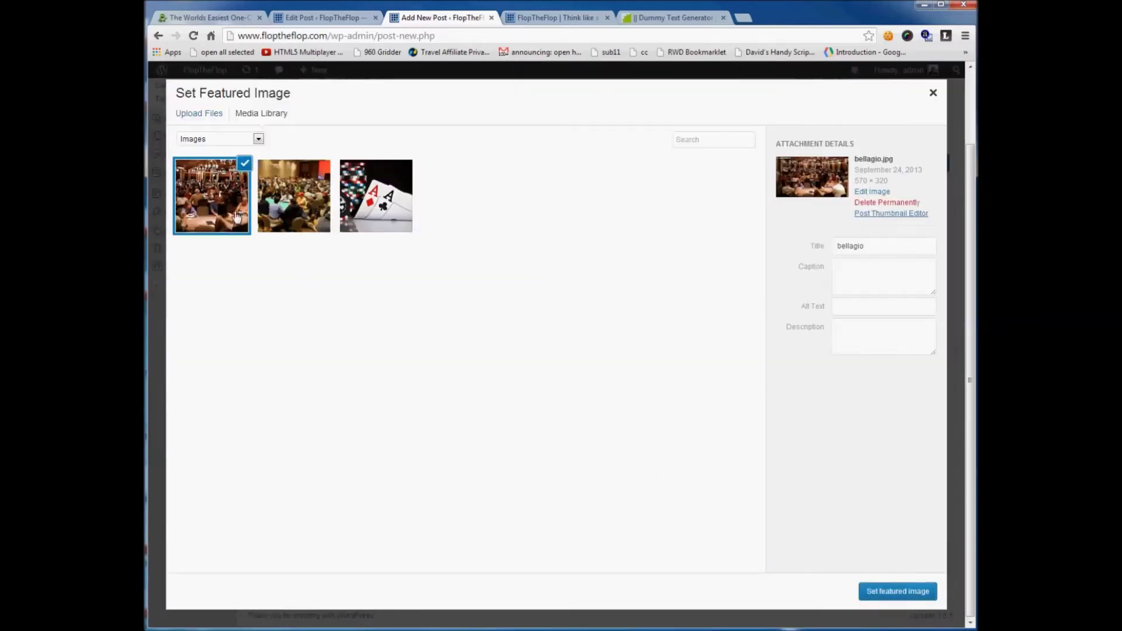
{"action": "left_click", "coordinate": [898, 590]}
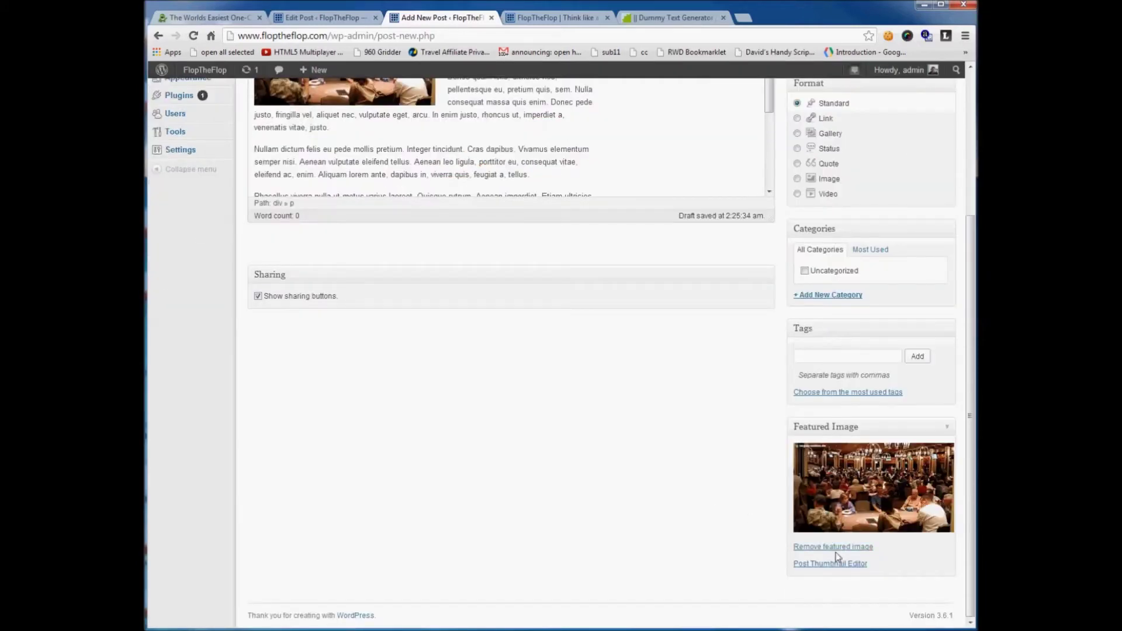
{"action": "left_click", "coordinate": [837, 565]}
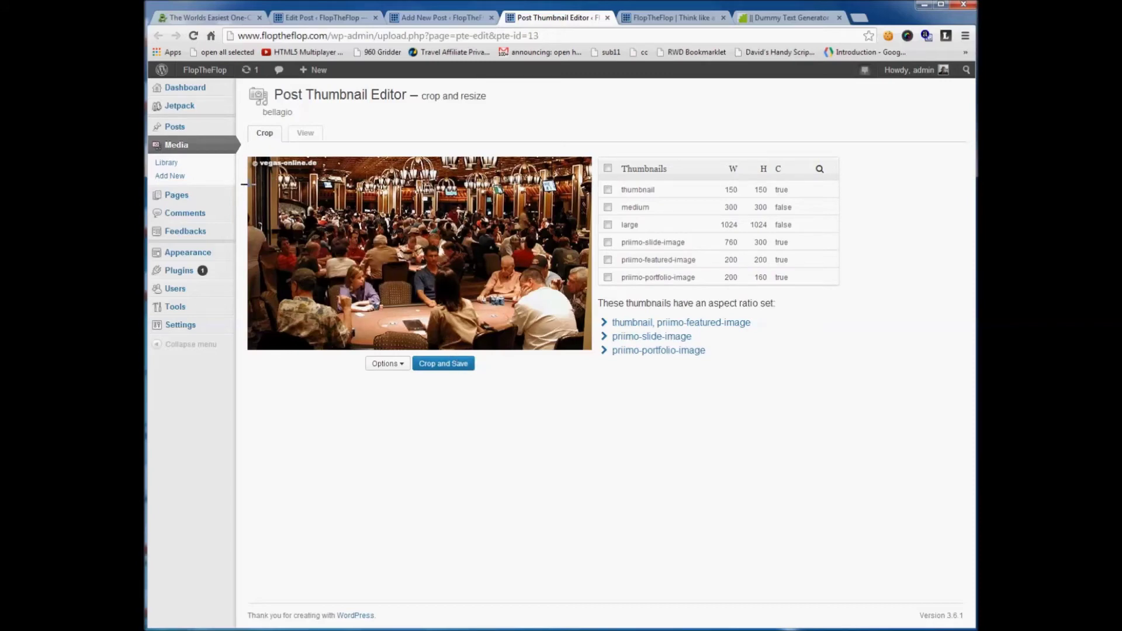
- Crop bellagio's priimo-slide-image thumbnail to a full-width 760×300 strip and save it
{"action": "left_click_drag", "start_coordinate": [244, 187], "coordinate": [536, 349]}
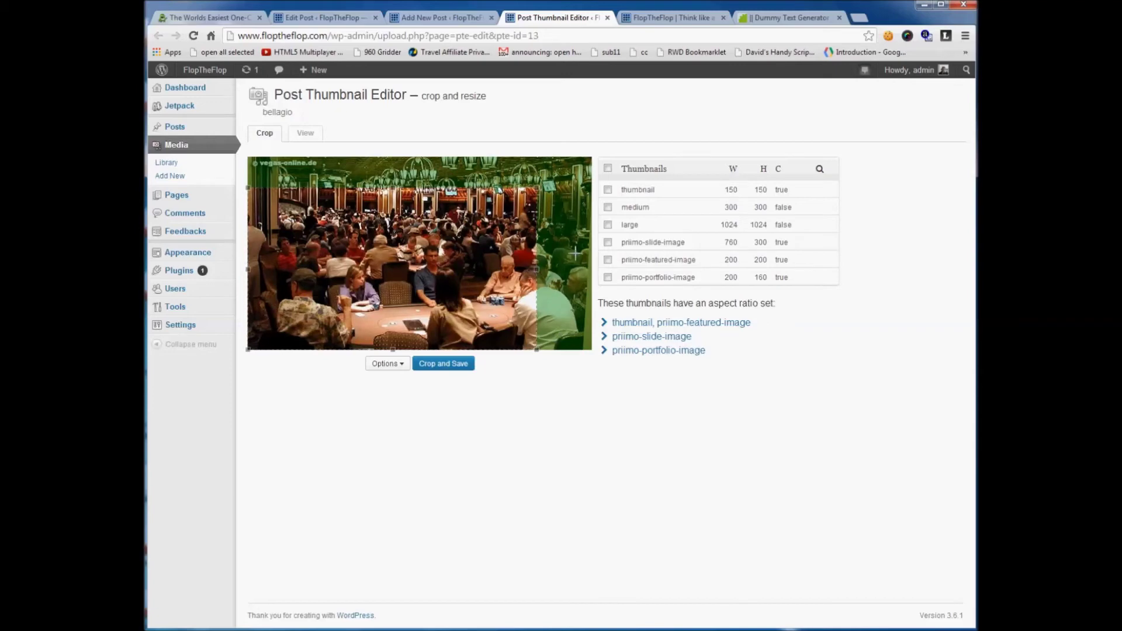
{"action": "left_click_drag", "start_coordinate": [427, 262], "coordinate": [458, 237]}
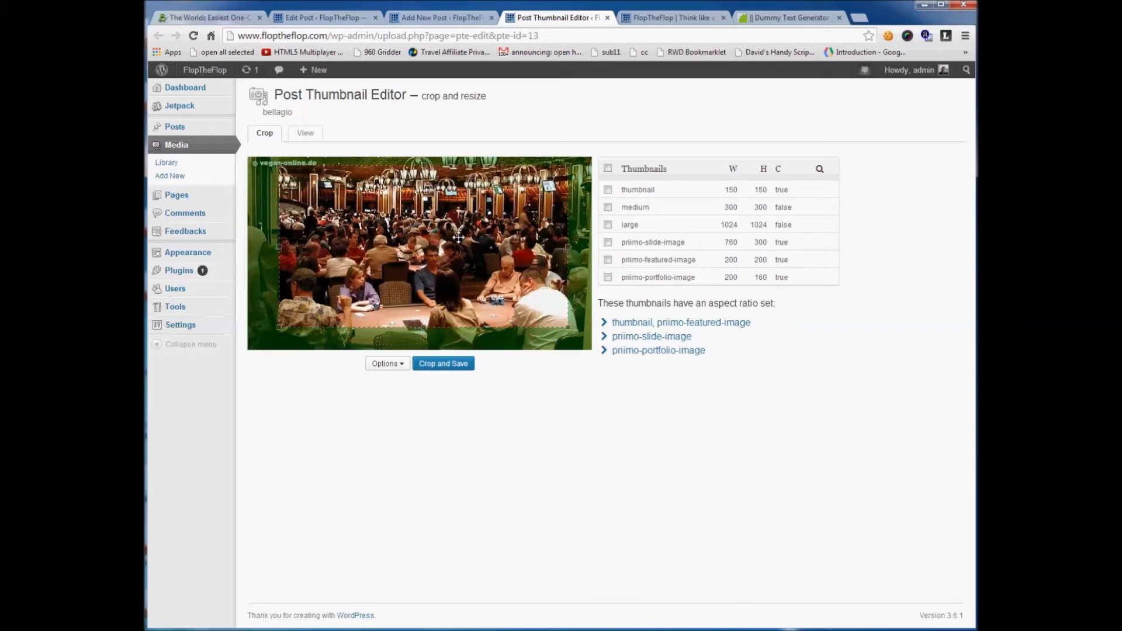
{"action": "left_click", "coordinate": [608, 243]}
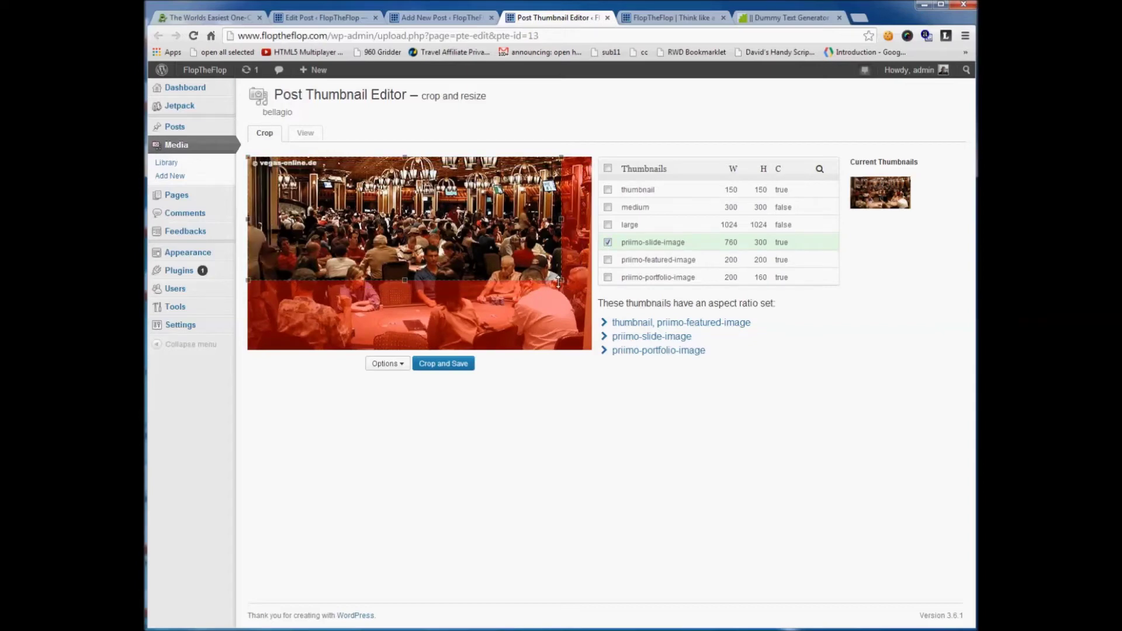
{"action": "left_click_drag", "start_coordinate": [576, 290], "coordinate": [615, 317]}
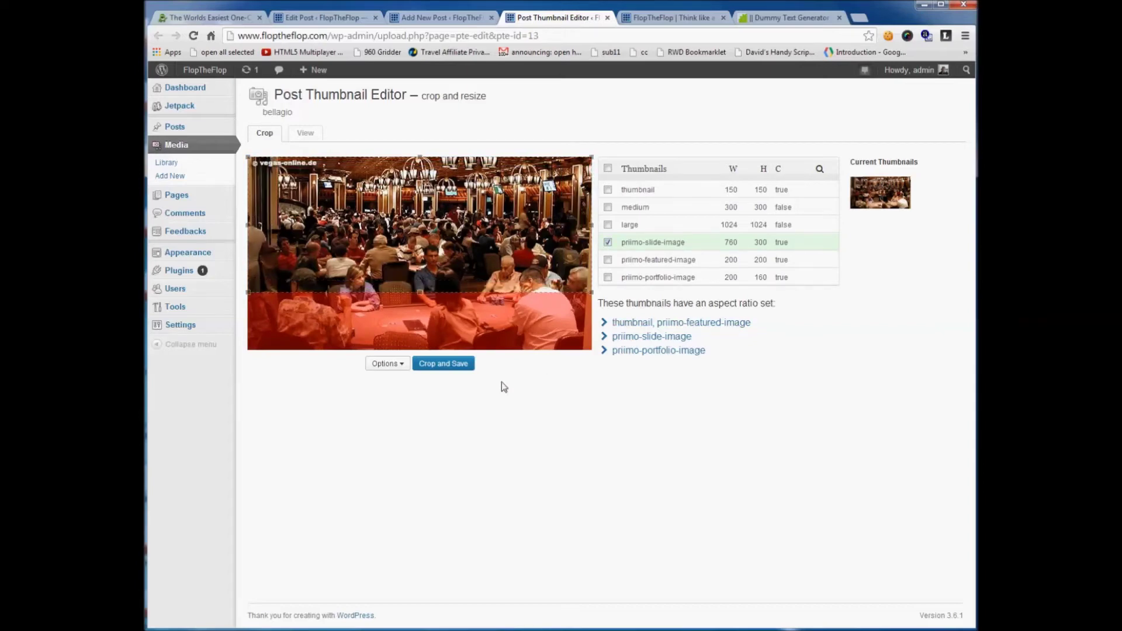
{"action": "left_click", "coordinate": [449, 364]}
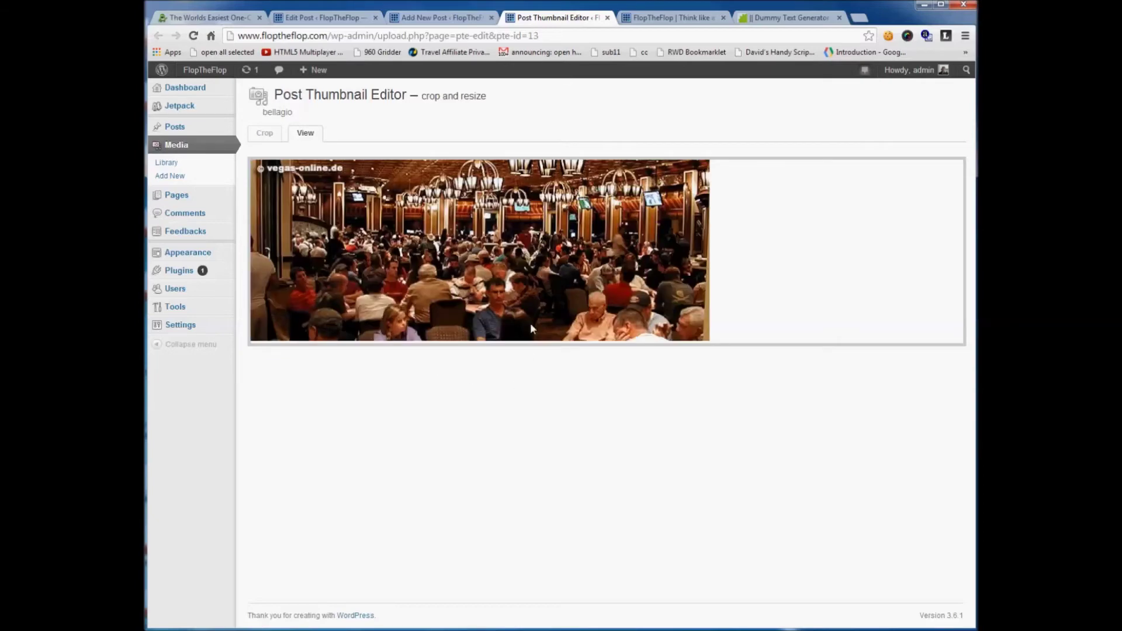
- Close the thumbnail editor tab and publish the Bellagio Review post
{"action": "left_click", "coordinate": [607, 17]}
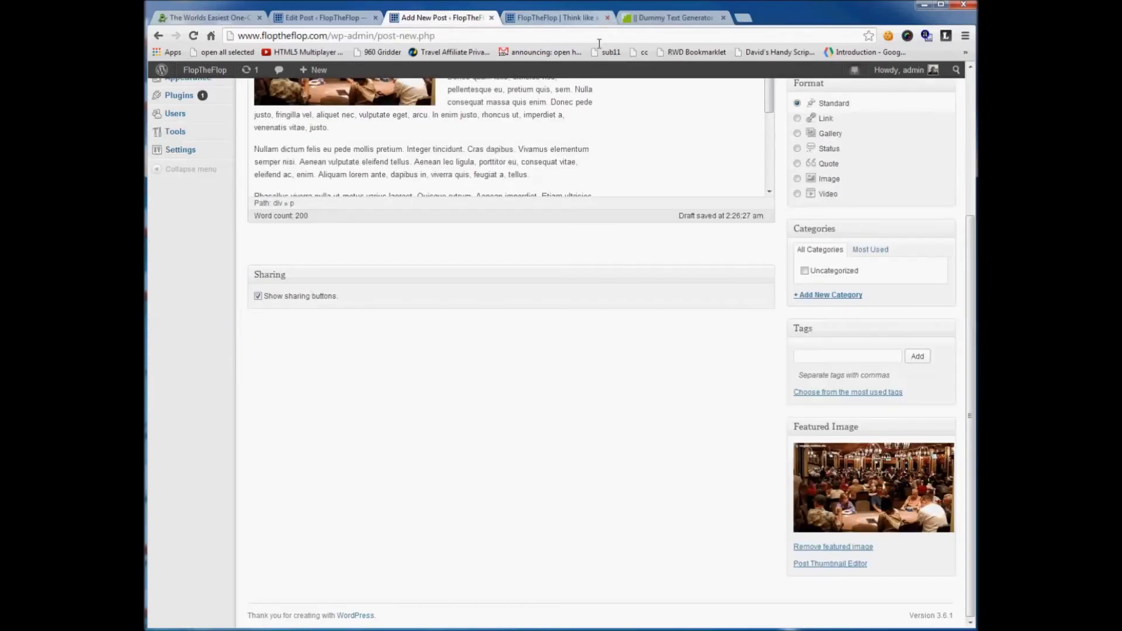
{"action": "scroll", "coordinate": [577, 363], "scroll_direction": "up", "scroll_amount": 3}
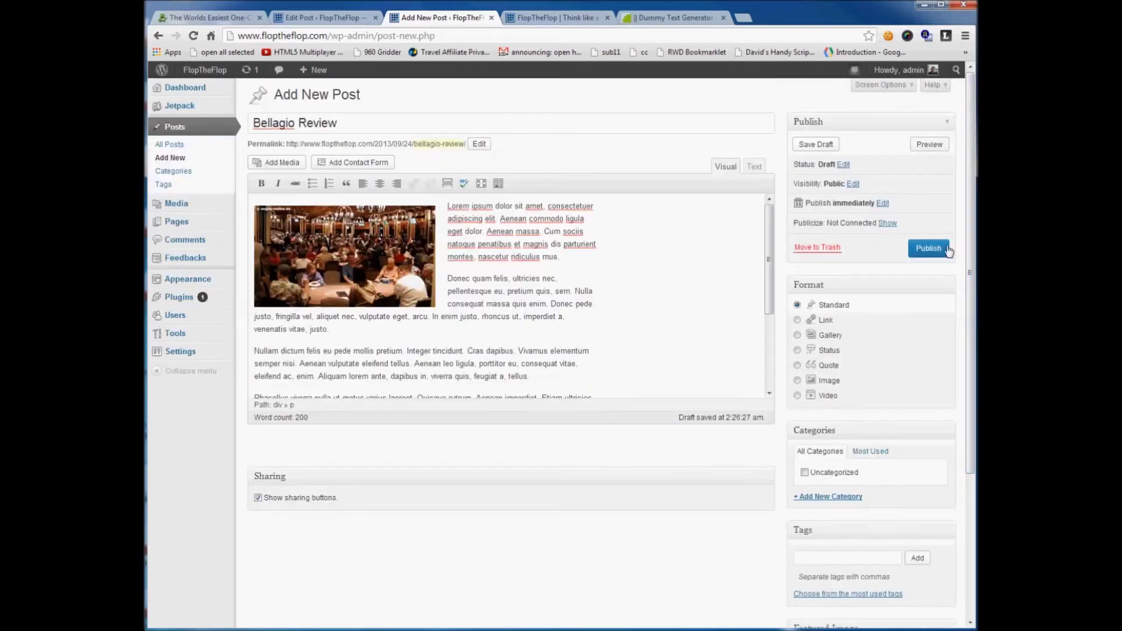
{"action": "left_click", "coordinate": [929, 247]}
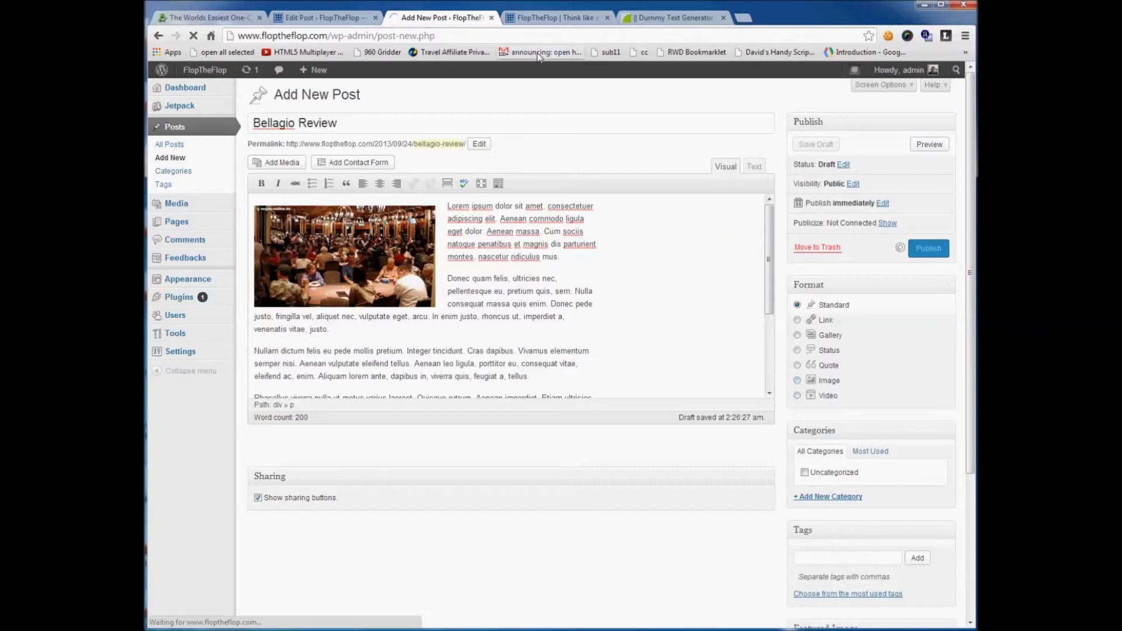
- Reload the FlopTheFlop home page and scroll through it to confirm Bellagio Review appears in the slider and post list
{"action": "left_click", "coordinate": [548, 15]}
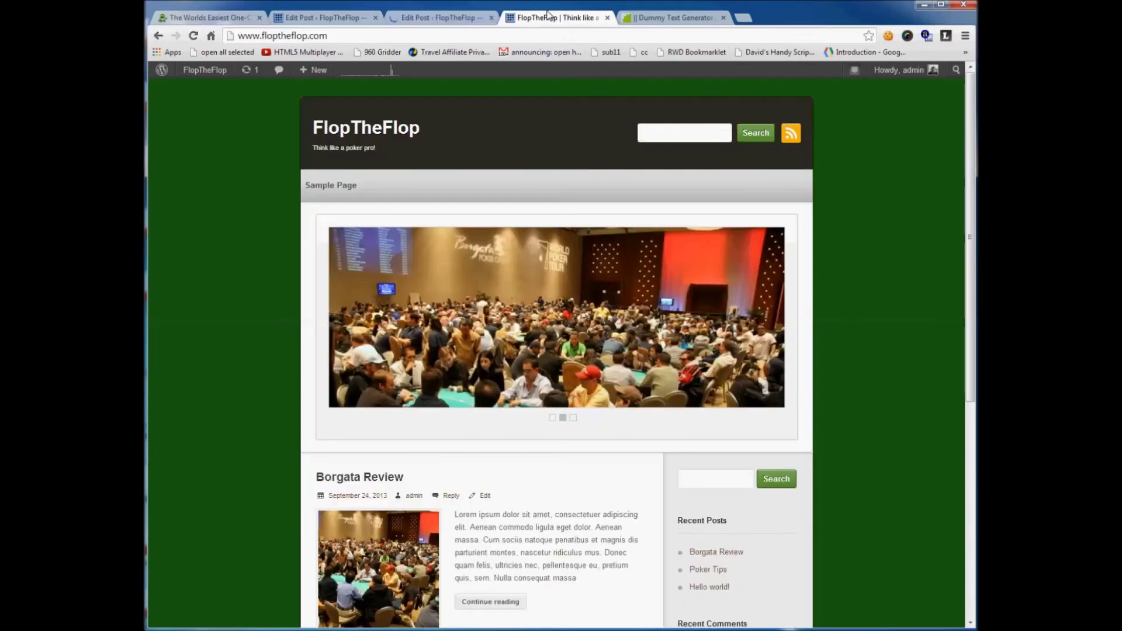
{"action": "right_click", "coordinate": [188, 183]}
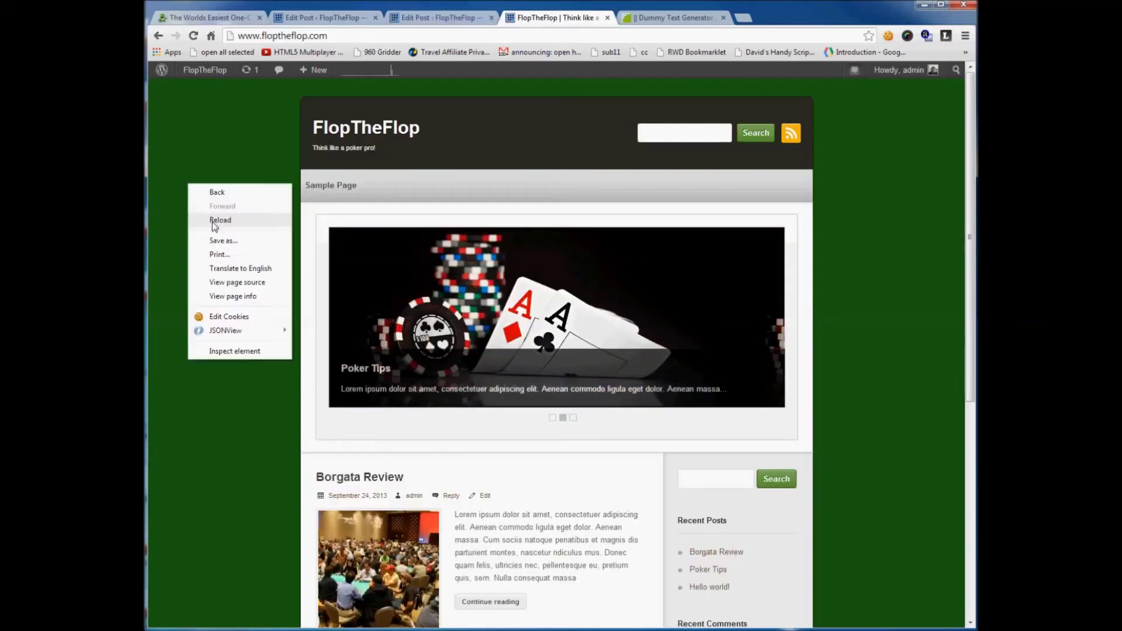
{"action": "left_click", "coordinate": [214, 221]}
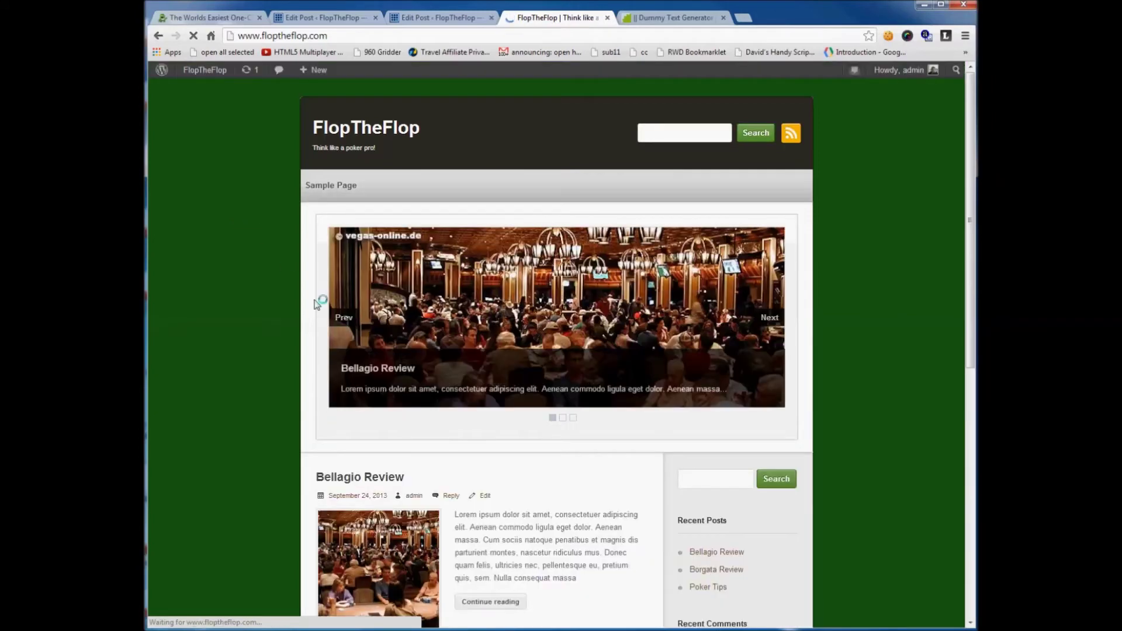
{"action": "scroll", "coordinate": [315, 303], "scroll_direction": "down", "scroll_amount": 8}
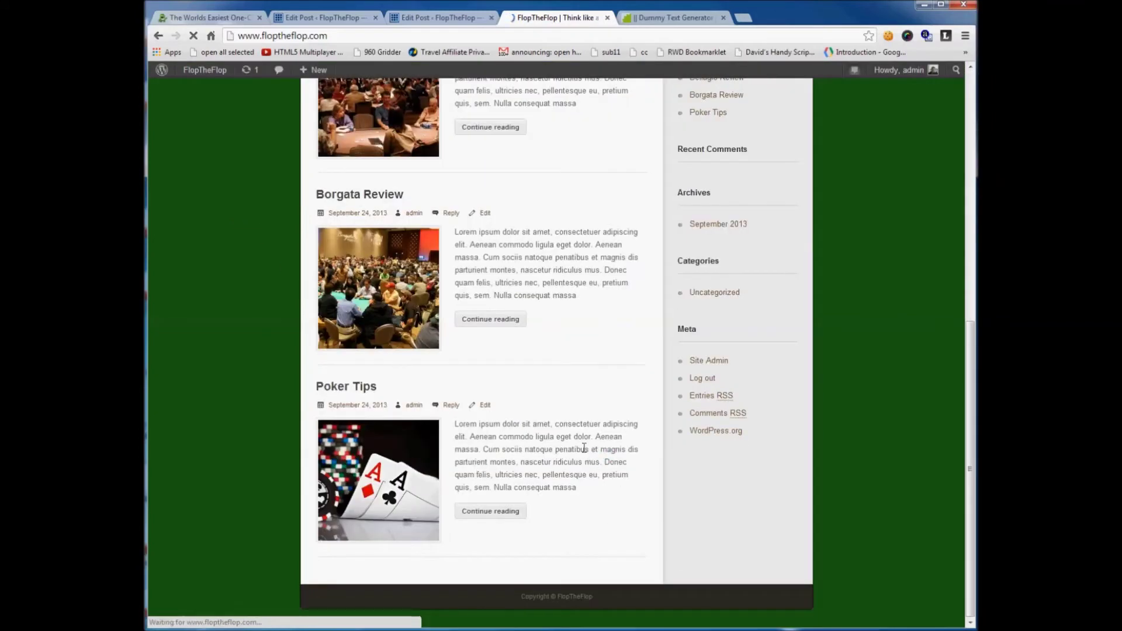
{"action": "scroll", "coordinate": [579, 443], "scroll_direction": "up", "scroll_amount": 8}
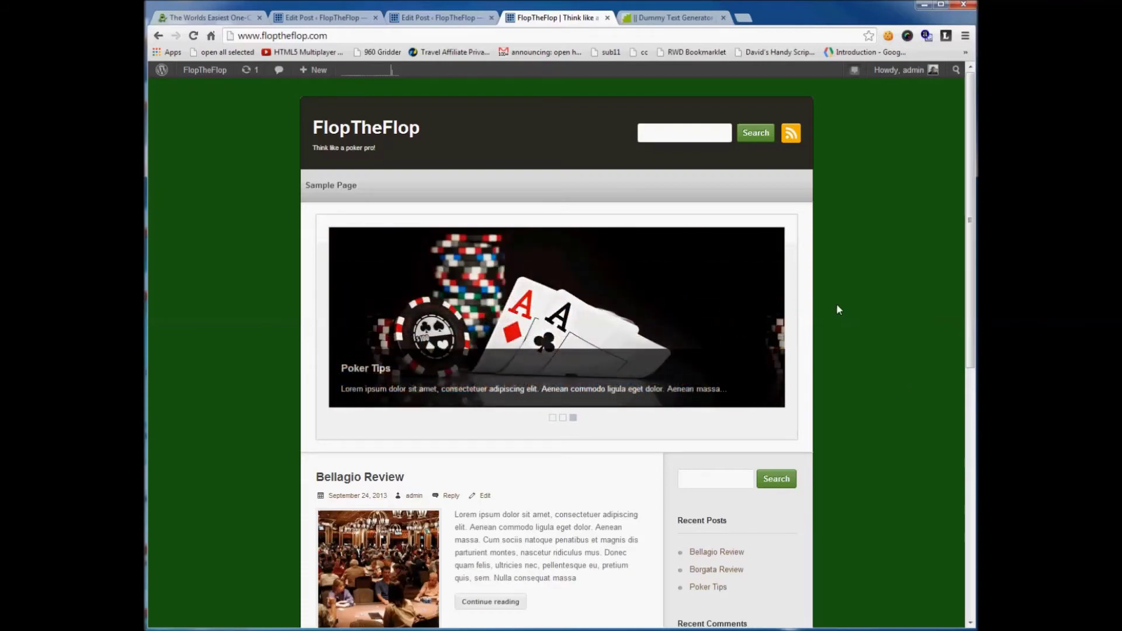
{"action": "scroll", "coordinate": [858, 395], "scroll_direction": "down", "scroll_amount": 8}
{"action": "scroll", "coordinate": [858, 396], "scroll_direction": "up", "scroll_amount": 8}
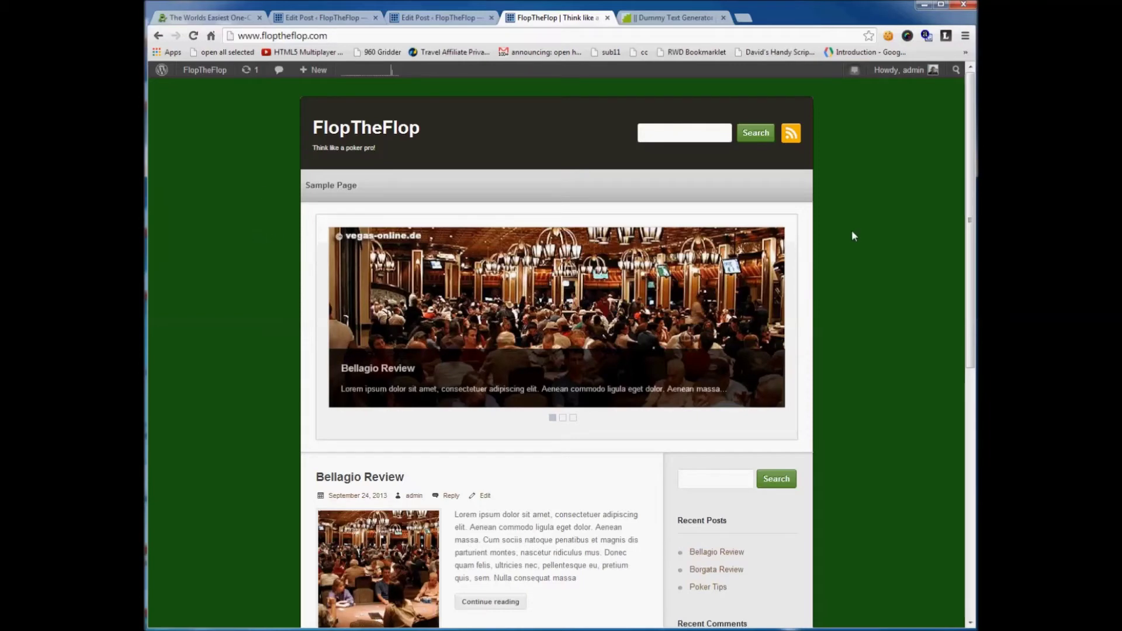
{"action": "scroll", "coordinate": [852, 236], "scroll_direction": "down", "scroll_amount": 8}
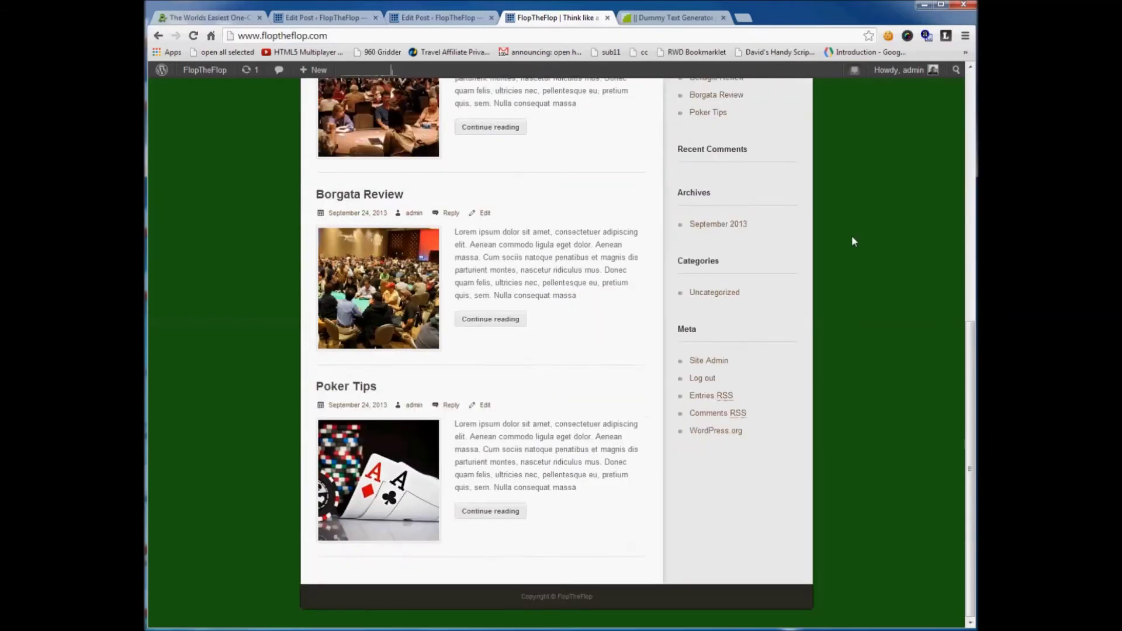
{"action": "scroll", "coordinate": [852, 241], "scroll_direction": "up", "scroll_amount": 3}
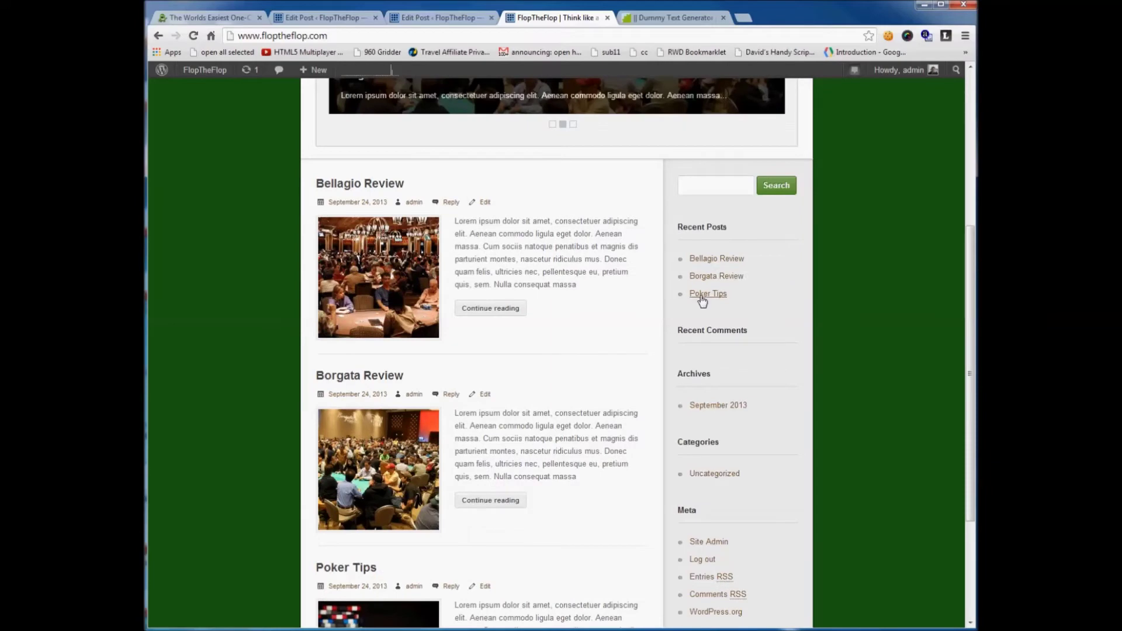
{"action": "scroll", "coordinate": [863, 298], "scroll_direction": "up", "scroll_amount": 5}
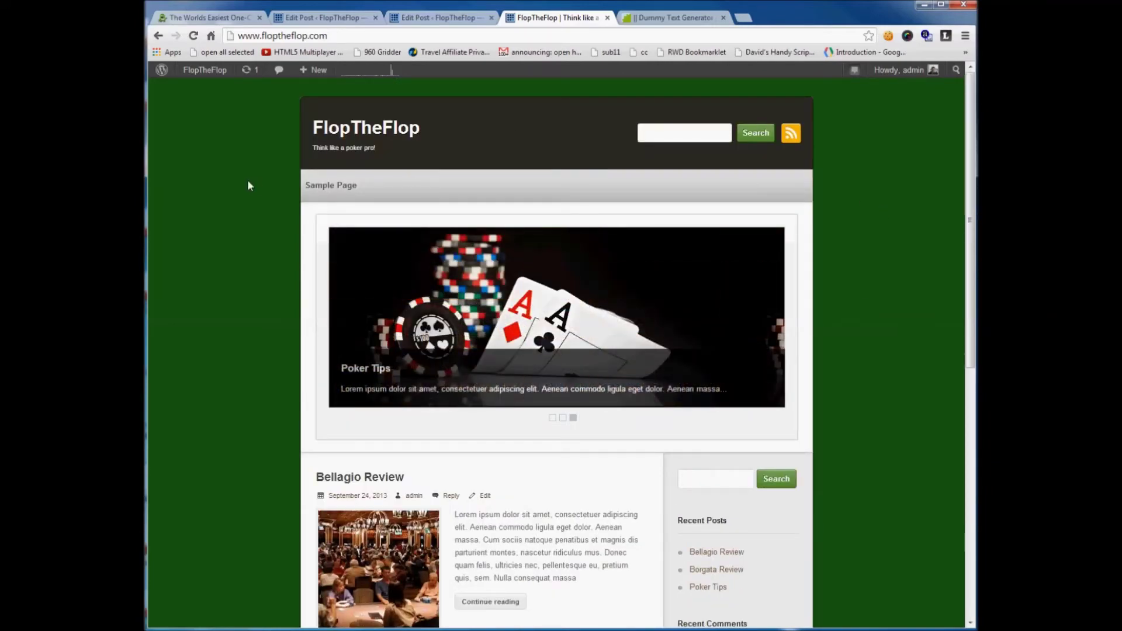
- Return to the Bellagio Review editor and open Priimo Settings under Appearance
{"action": "left_click", "coordinate": [435, 19]}
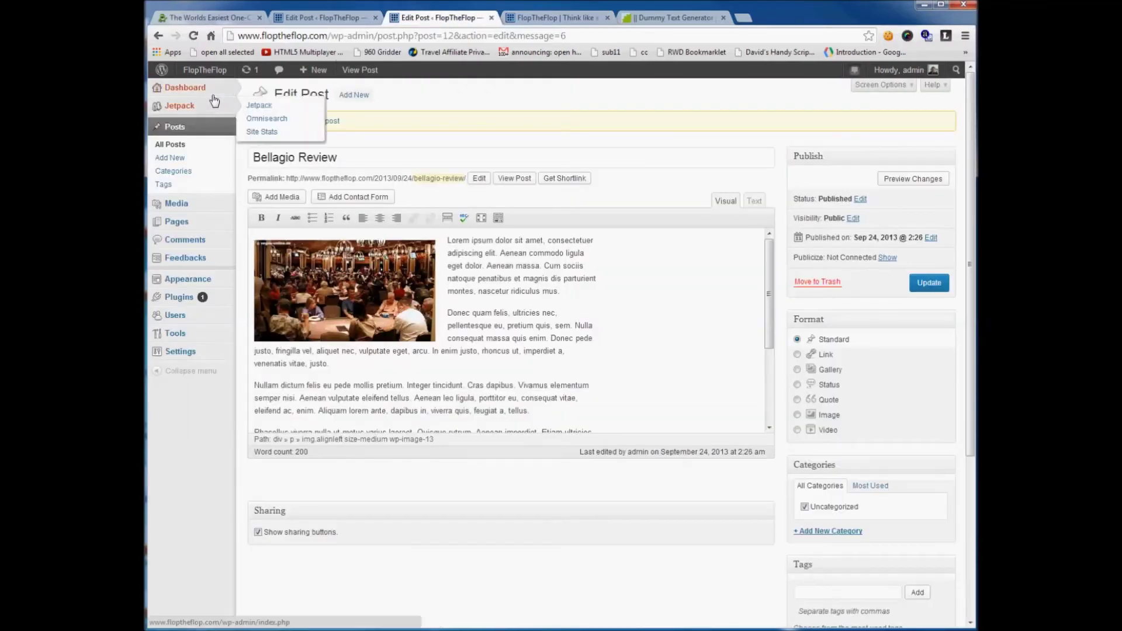
{"action": "mouse_move", "coordinate": [188, 281]}
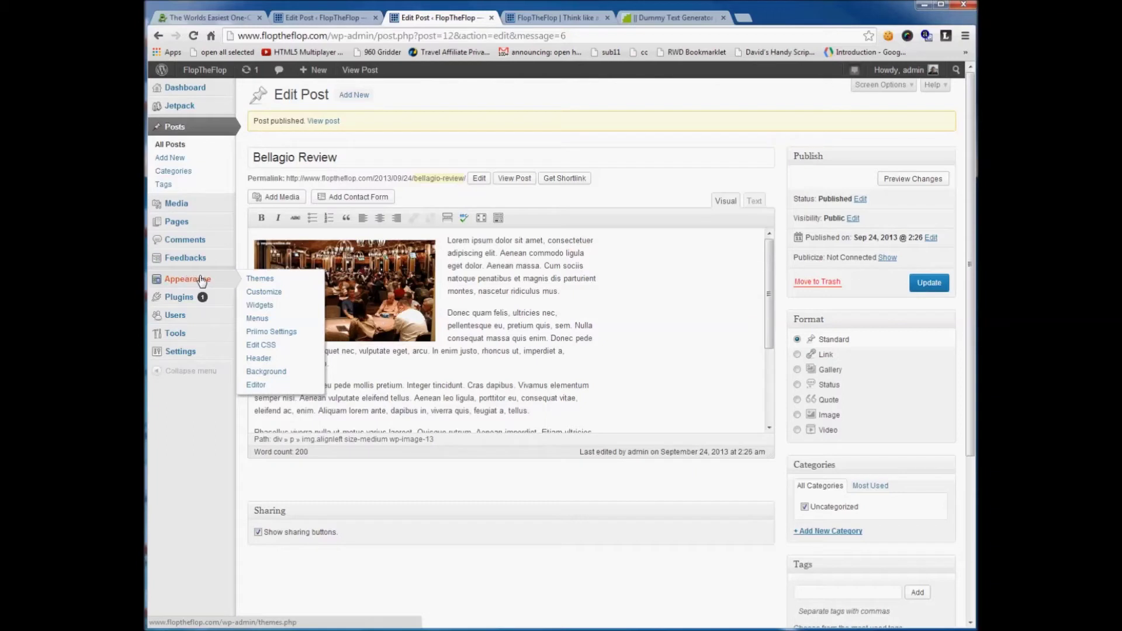
{"action": "left_click", "coordinate": [265, 338]}
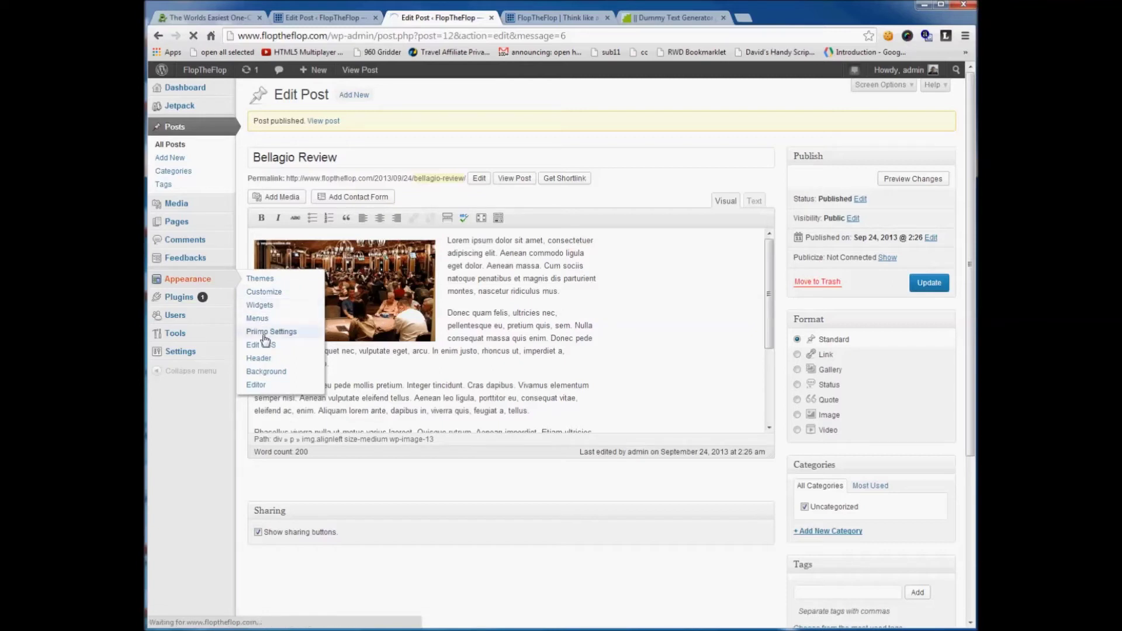
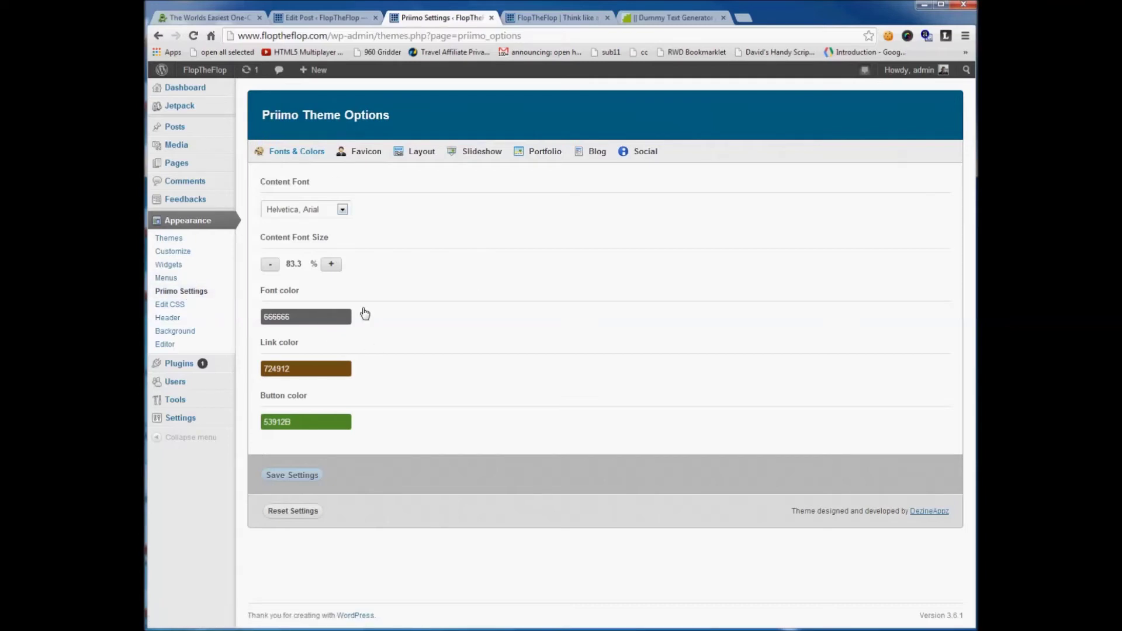
- Change the Priimo link colour to green 137208 and bring up the Favicon settings
{"action": "left_click", "coordinate": [327, 374]}
{"action": "left_click_drag", "start_coordinate": [321, 409], "coordinate": [303, 392]}
{"action": "left_click", "coordinate": [403, 338]}
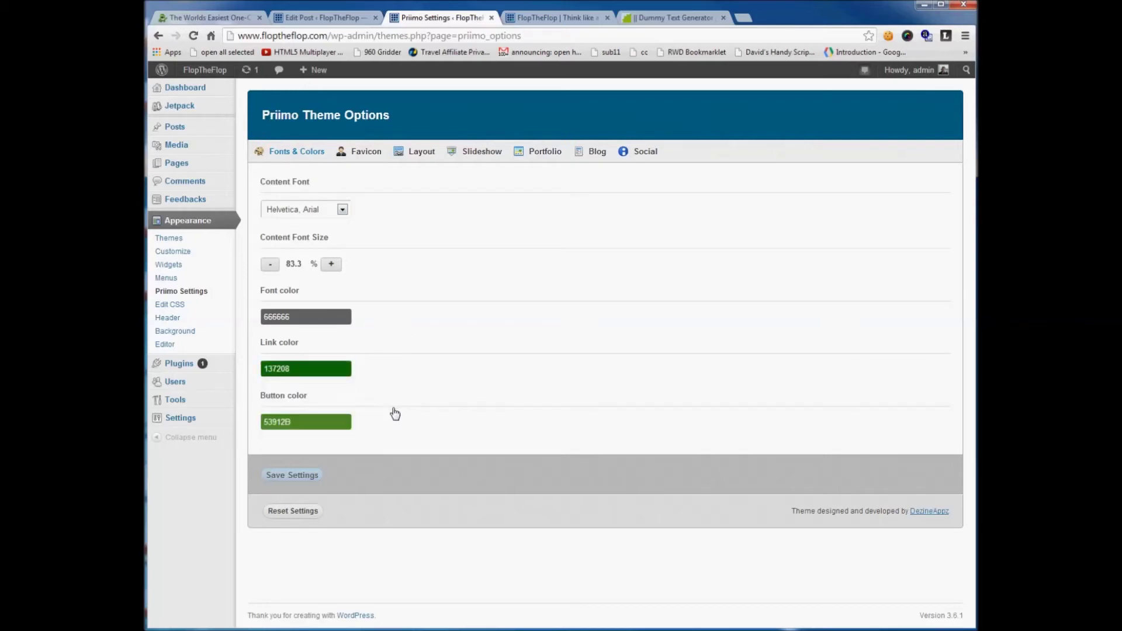
{"action": "left_click", "coordinate": [368, 153]}
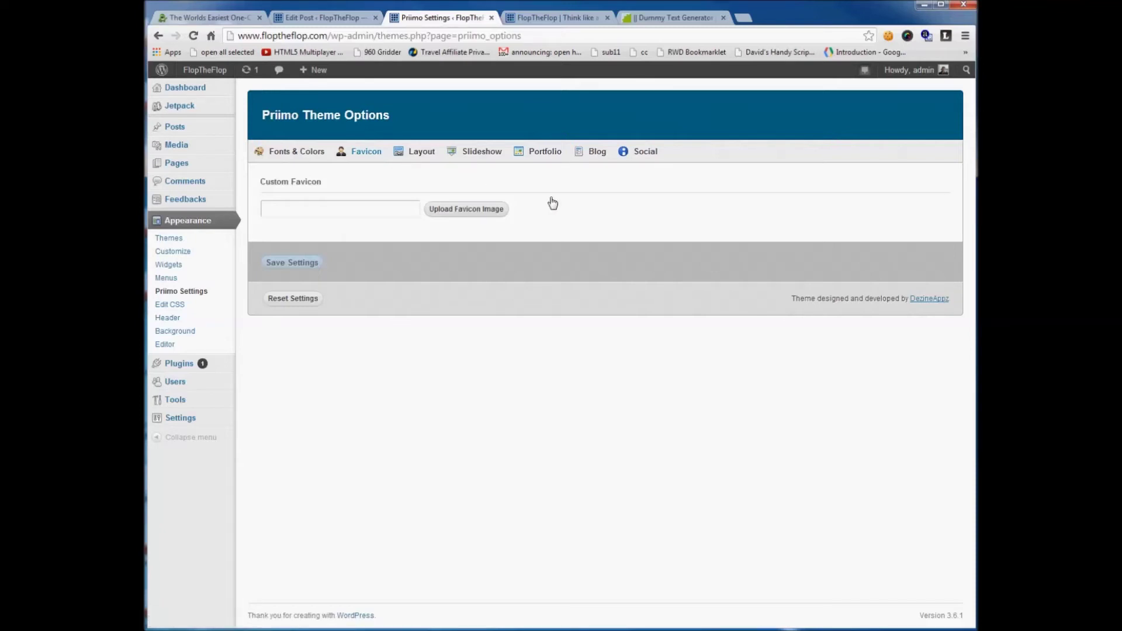
- Go to dryicons.com in a new tab and search for 'card' icons
{"action": "key", "text": "ctrl+t"}
{"action": "type", "text": "dryicons.com"}
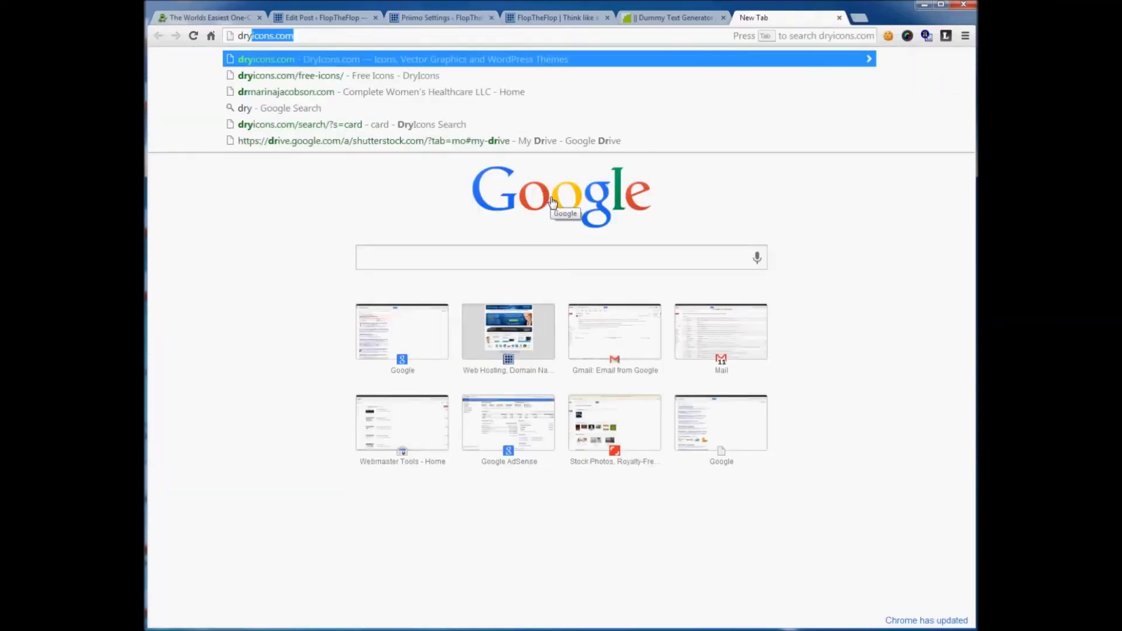
{"action": "key", "text": "Return"}
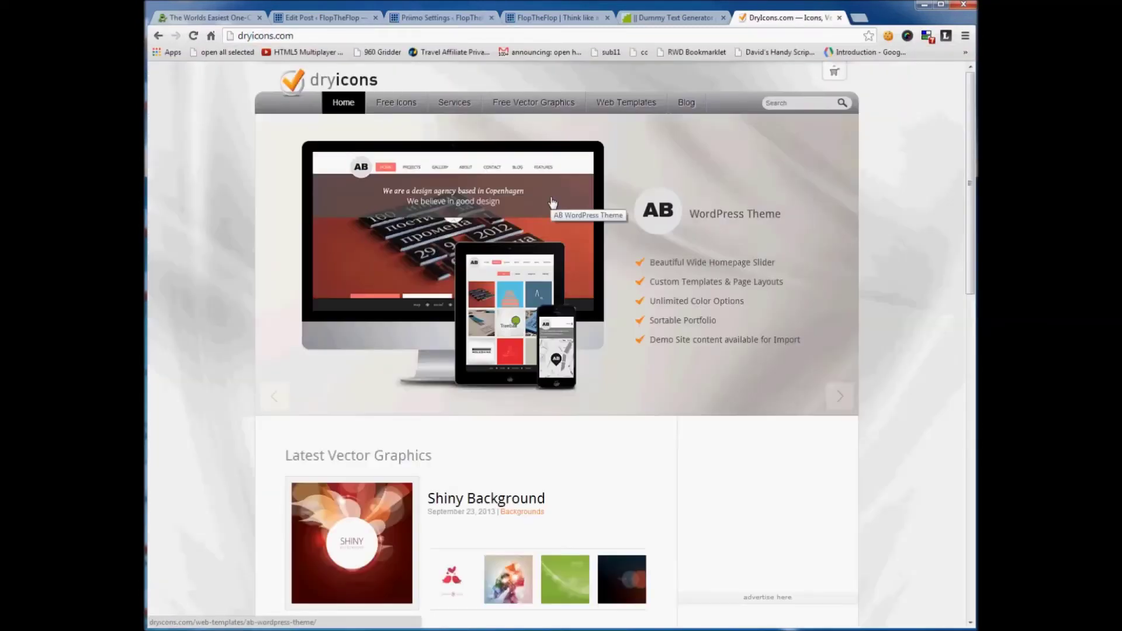
{"action": "left_click", "coordinate": [804, 110]}
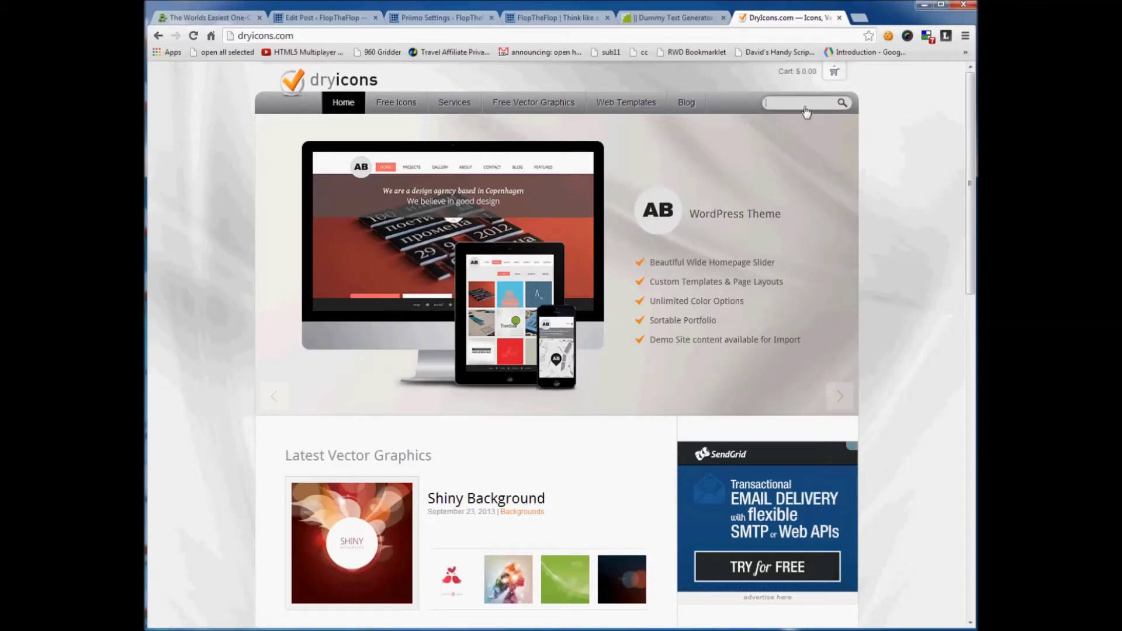
{"action": "left_click", "coordinate": [807, 110]}
{"action": "type", "text": "card"}
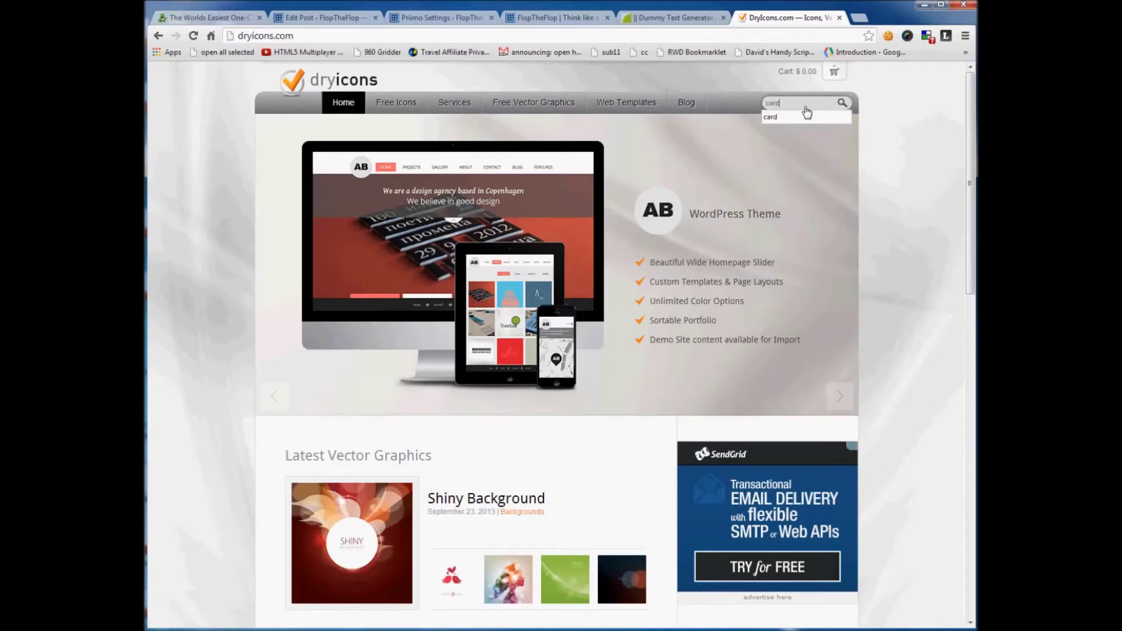
{"action": "key", "text": "Return"}
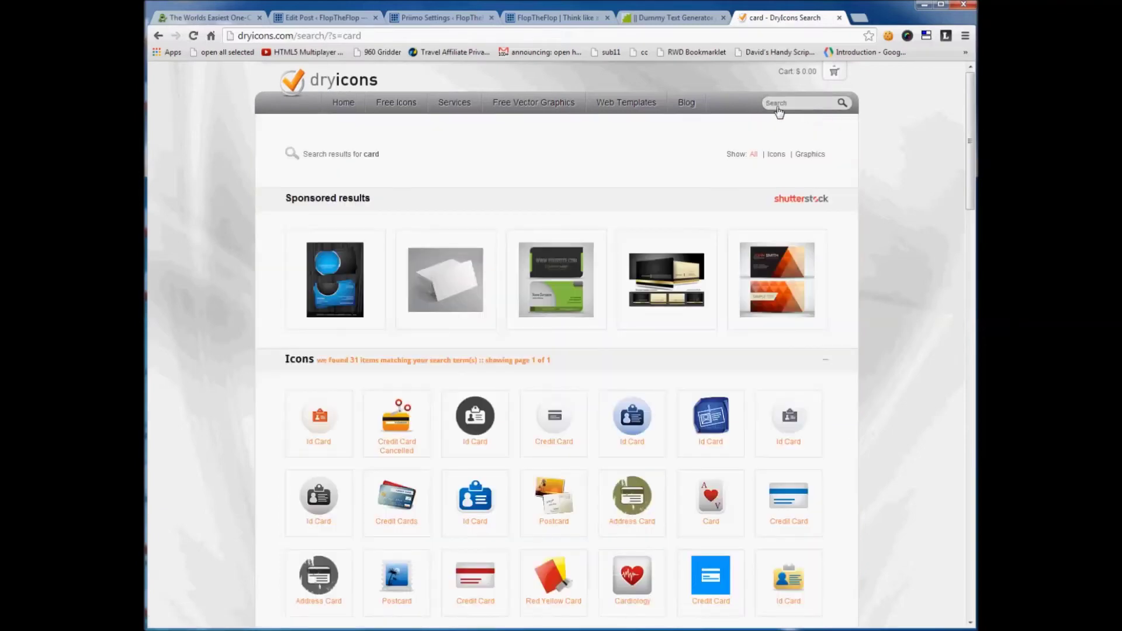
- Download the Coquette Part 4 Card icon as a PNG zip file
{"action": "scroll", "coordinate": [374, 169], "scroll_direction": "down", "scroll_amount": 4}
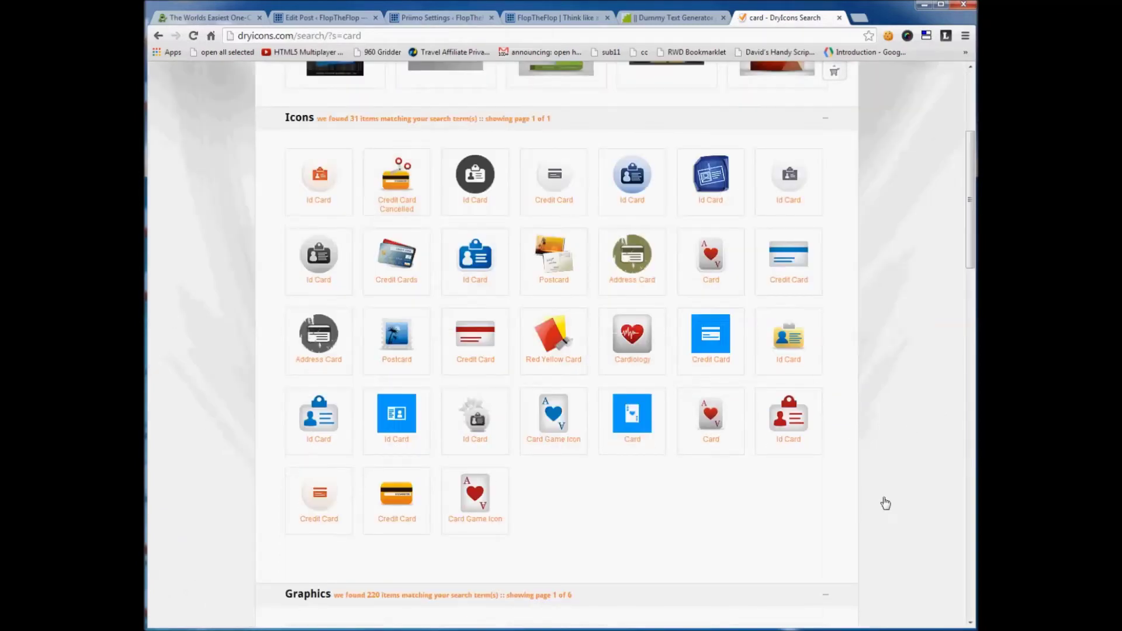
{"action": "left_click", "coordinate": [723, 432]}
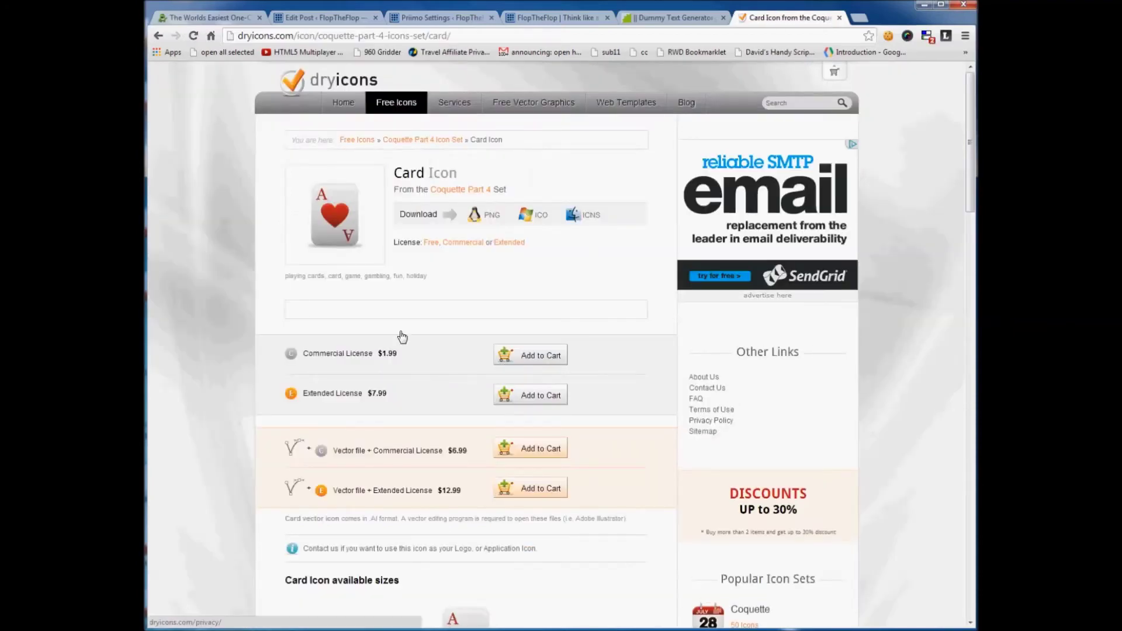
{"action": "left_click", "coordinate": [492, 217]}
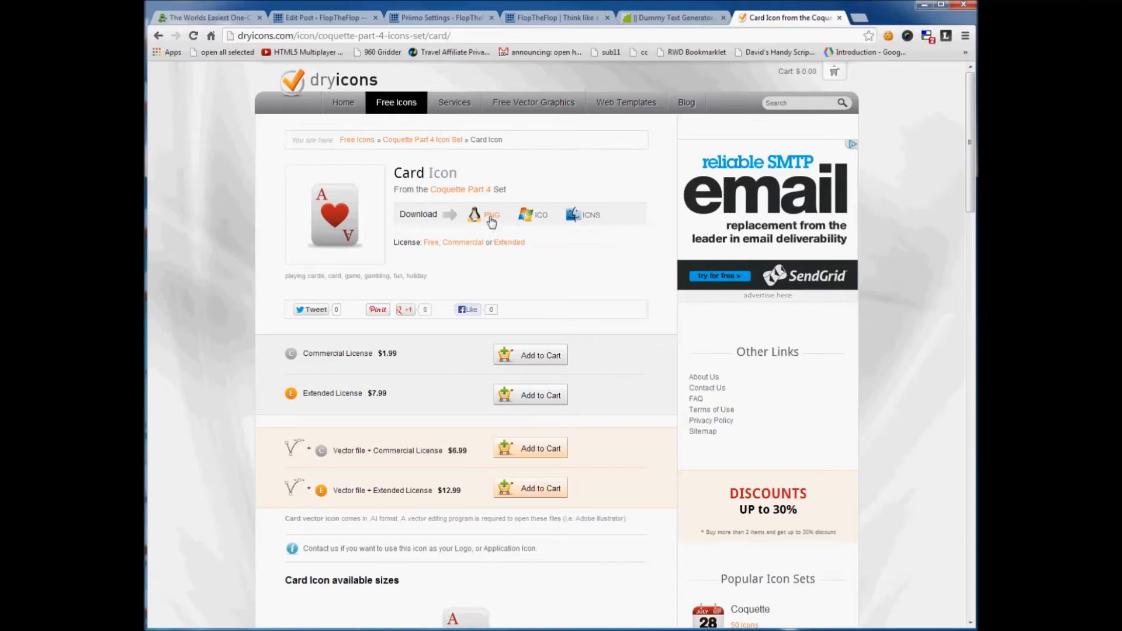
{"action": "left_click", "coordinate": [752, 156]}
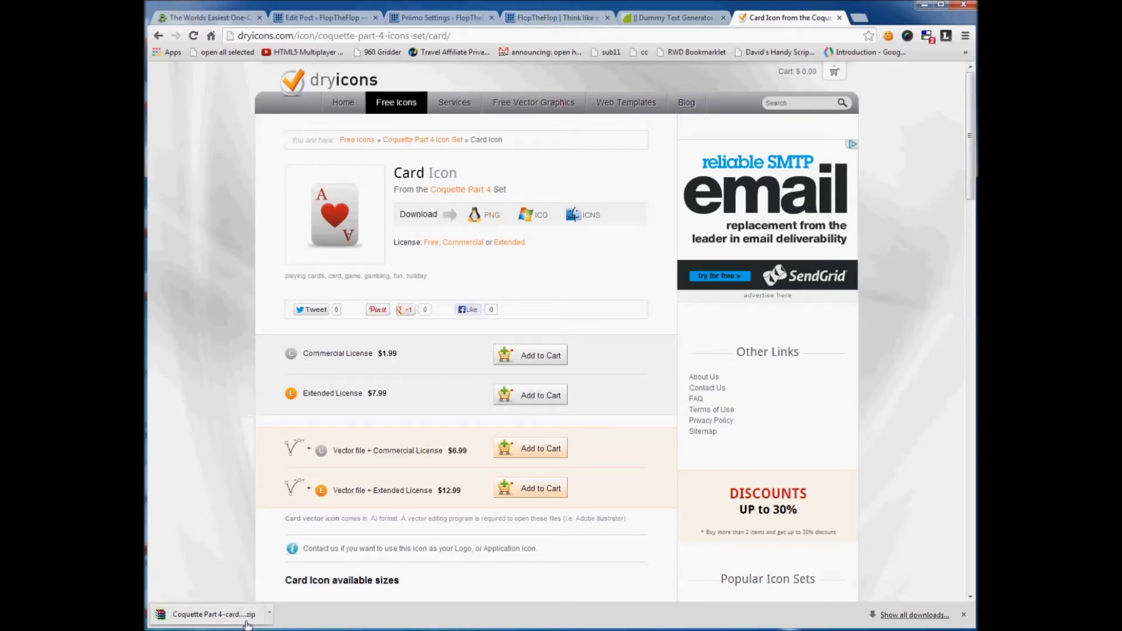
- Upload card.png from PokerIcons > 16x16 as the favicon image
{"action": "left_click", "coordinate": [550, 19]}
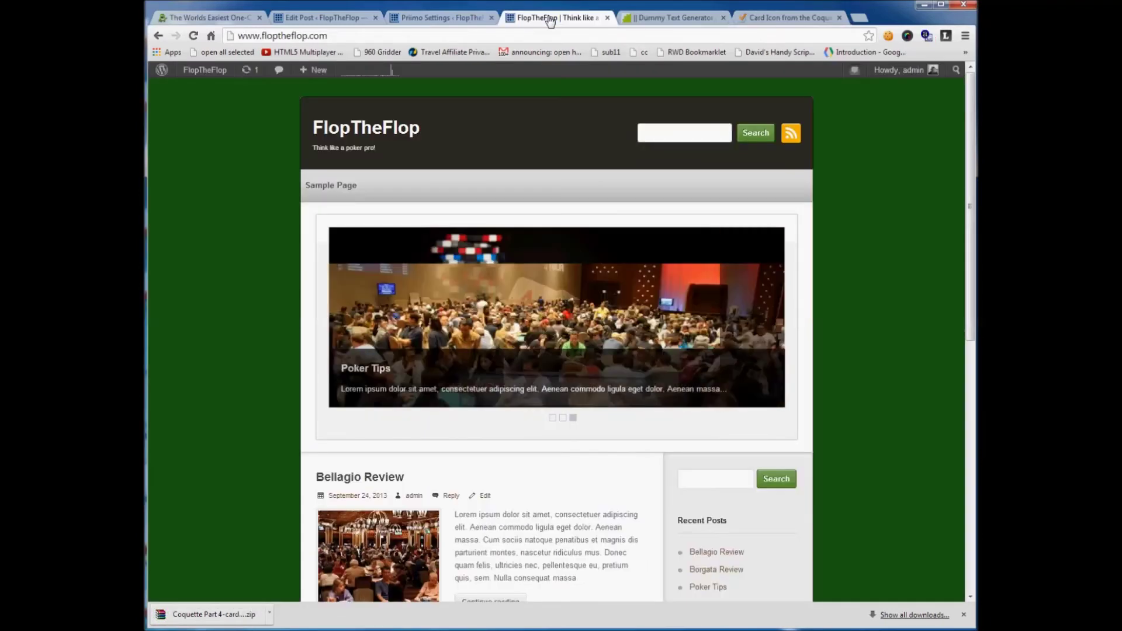
{"action": "left_click", "coordinate": [445, 18]}
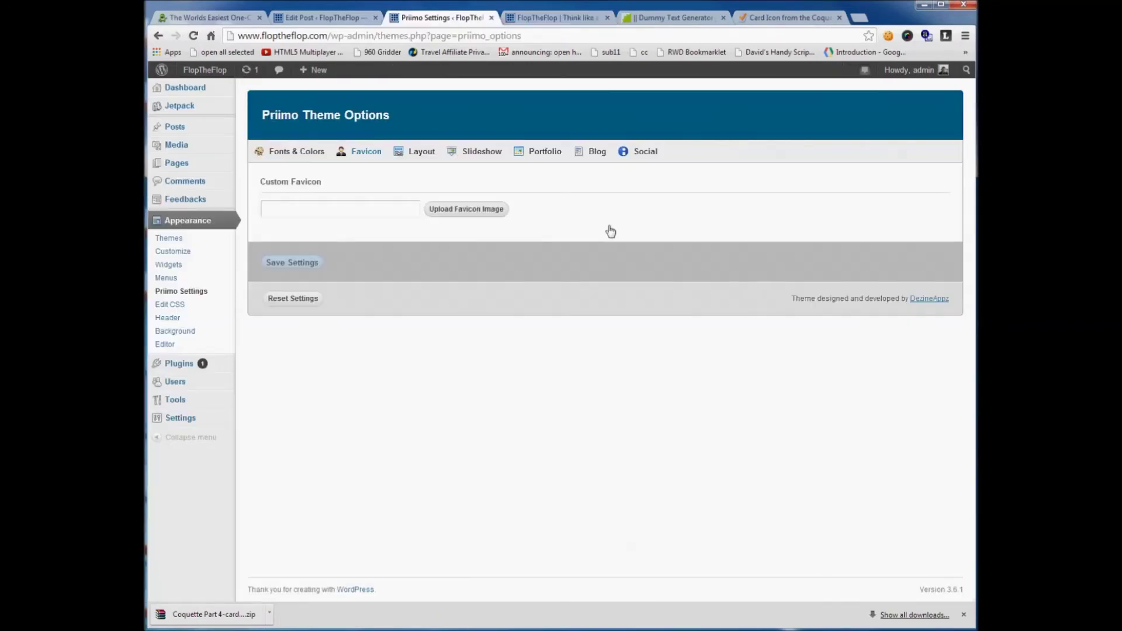
{"action": "left_click", "coordinate": [489, 214]}
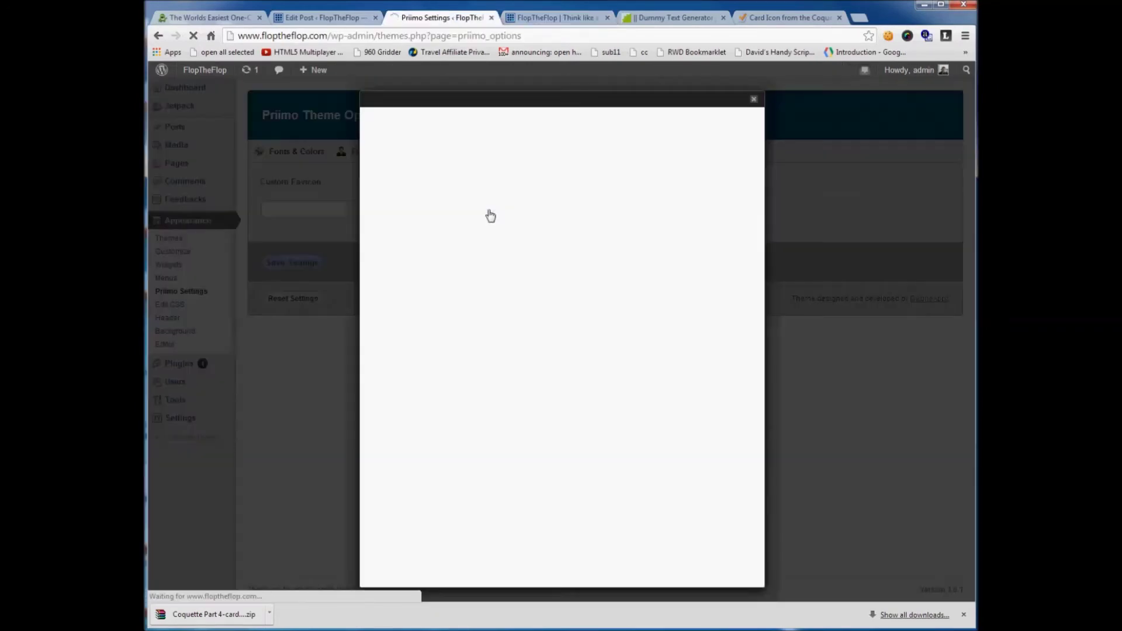
{"action": "left_click", "coordinate": [553, 237]}
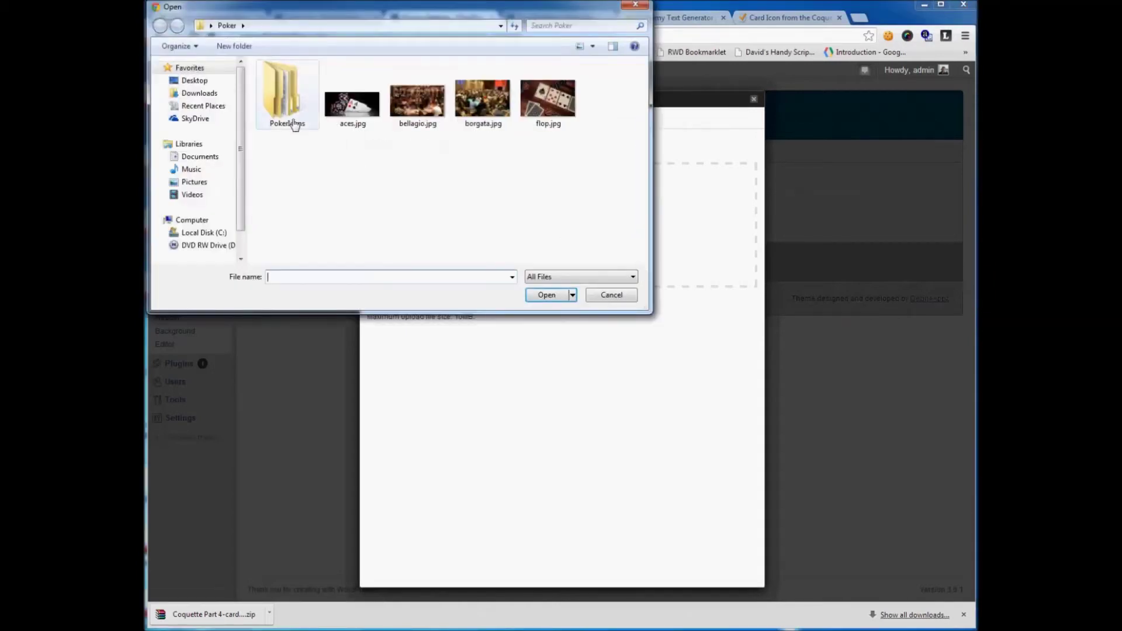
{"action": "double_click", "coordinate": [286, 99]}
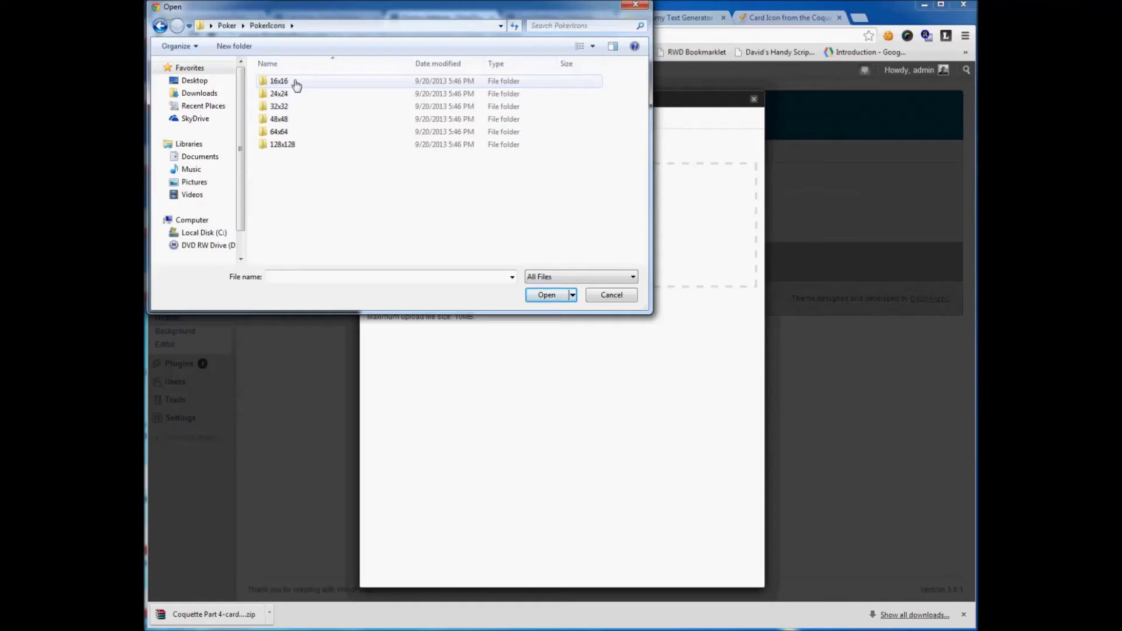
{"action": "left_click", "coordinate": [296, 86]}
{"action": "double_click", "coordinate": [296, 85]}
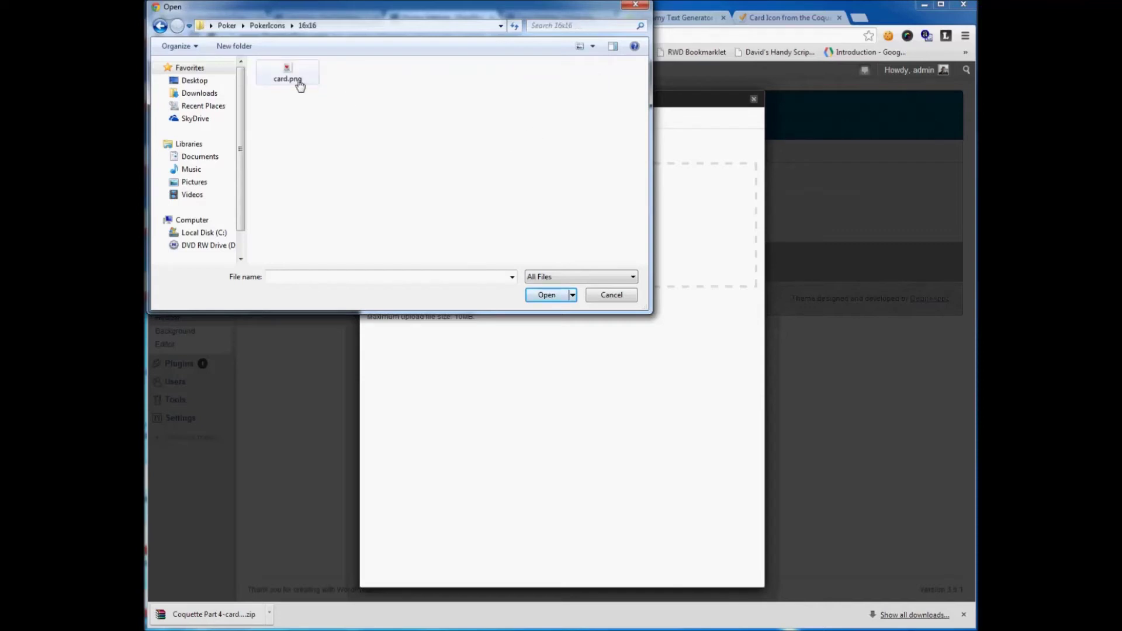
{"action": "left_click", "coordinate": [300, 84]}
{"action": "left_click", "coordinate": [548, 296]}
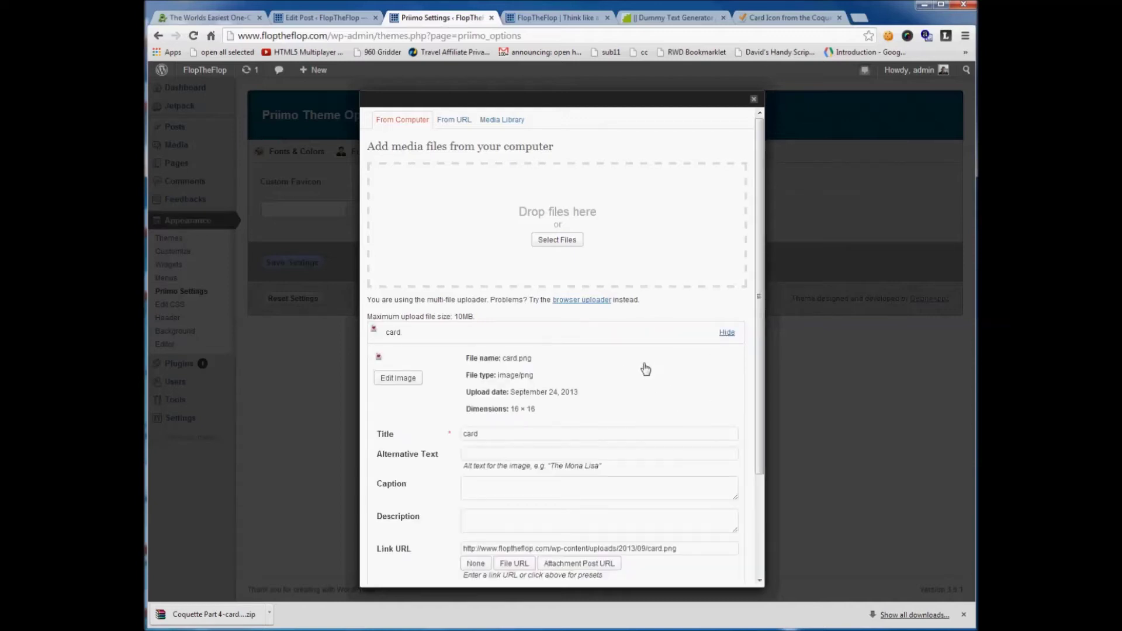
- Insert card.png into the Custom Favicon field and save the Priimo settings
{"action": "scroll", "coordinate": [645, 369], "scroll_direction": "down", "scroll_amount": 2}
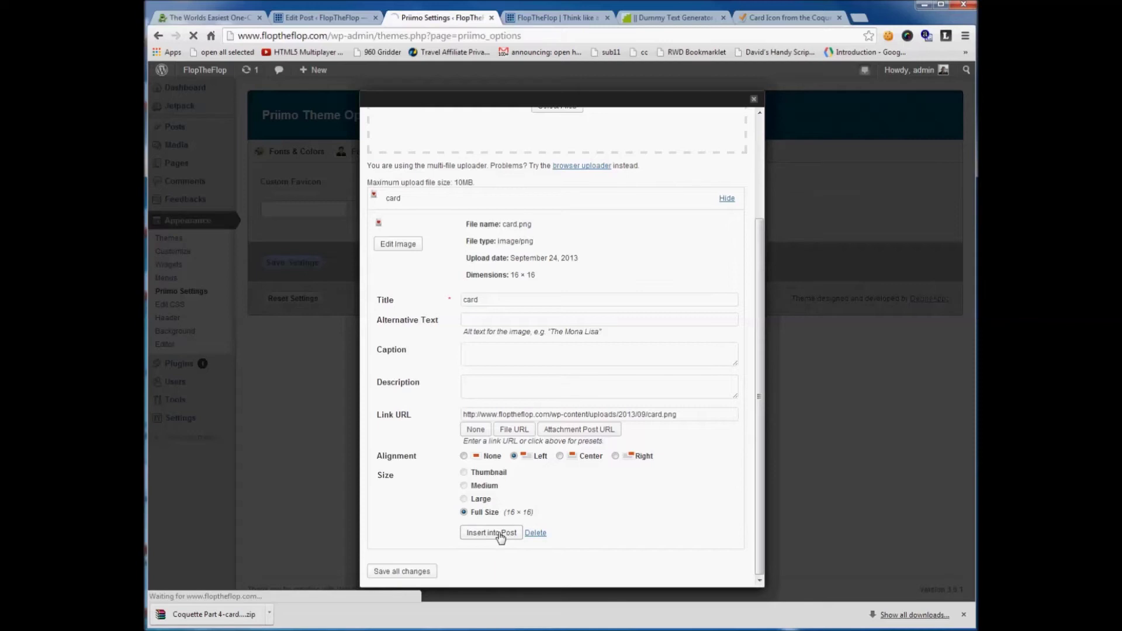
{"action": "left_click", "coordinate": [502, 534]}
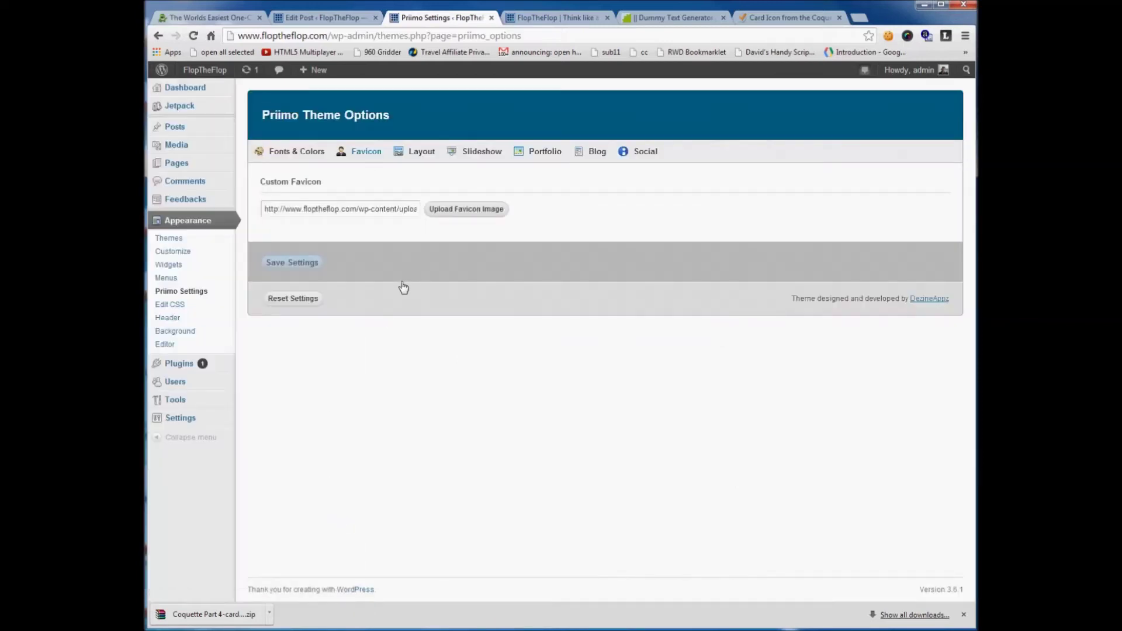
{"action": "left_click", "coordinate": [285, 262]}
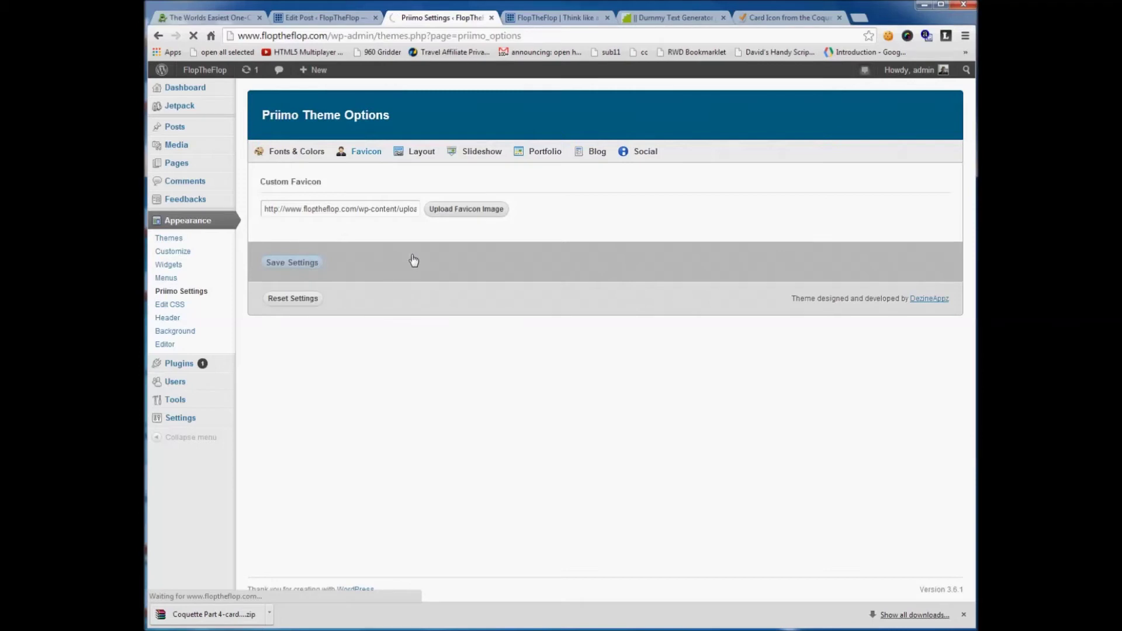
- Reload the FlopTheFlop front page and scroll through it to check the changes
{"action": "left_click", "coordinate": [559, 18]}
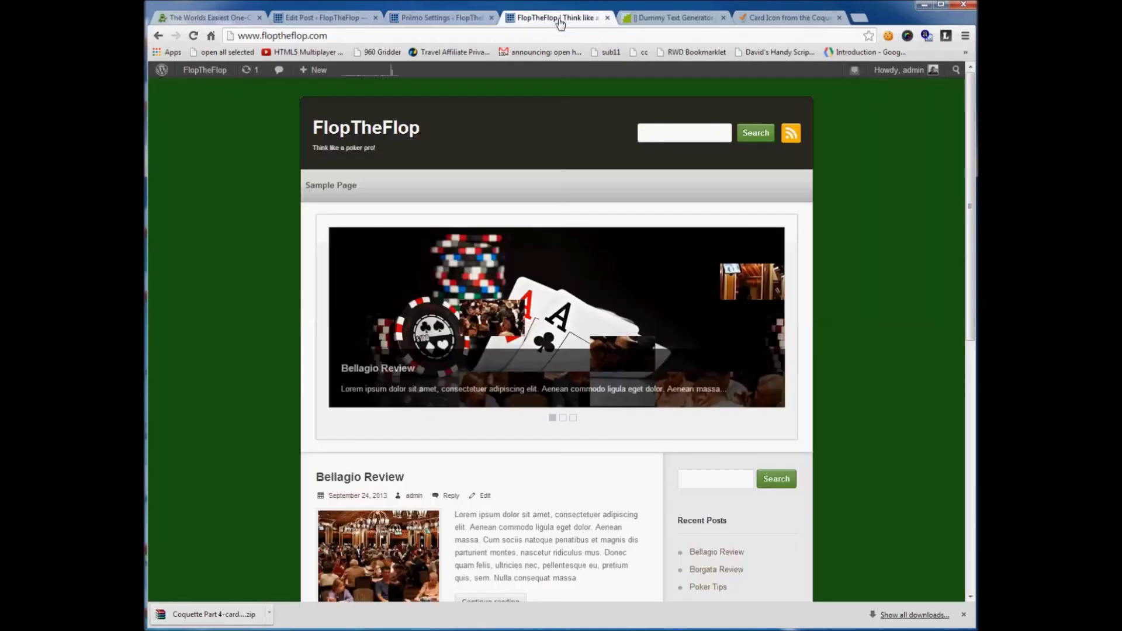
{"action": "right_click", "coordinate": [226, 214]}
{"action": "left_click", "coordinate": [254, 250]}
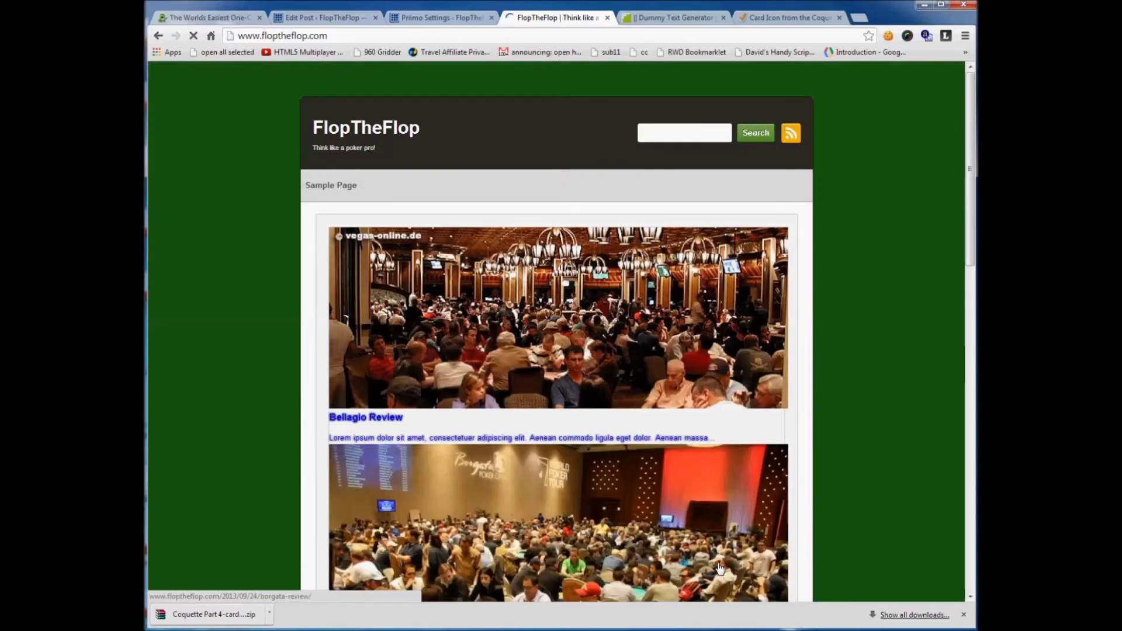
{"action": "scroll", "coordinate": [724, 561], "scroll_direction": "down", "scroll_amount": 3}
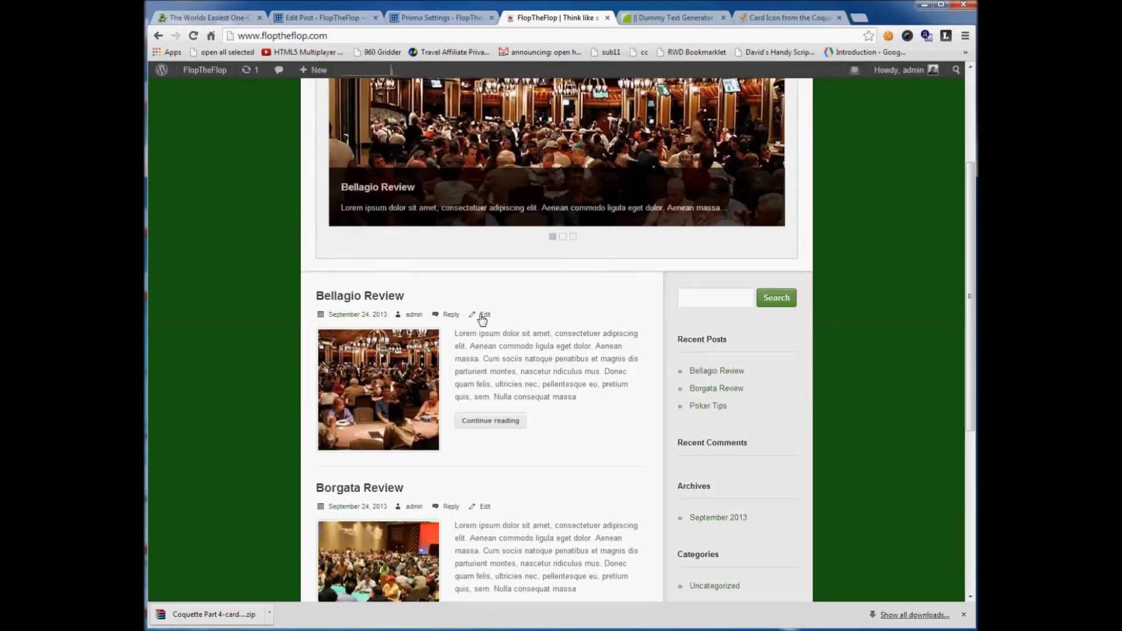
{"action": "scroll", "coordinate": [791, 443], "scroll_direction": "down", "scroll_amount": 4}
{"action": "scroll", "coordinate": [791, 443], "scroll_direction": "up", "scroll_amount": 7}
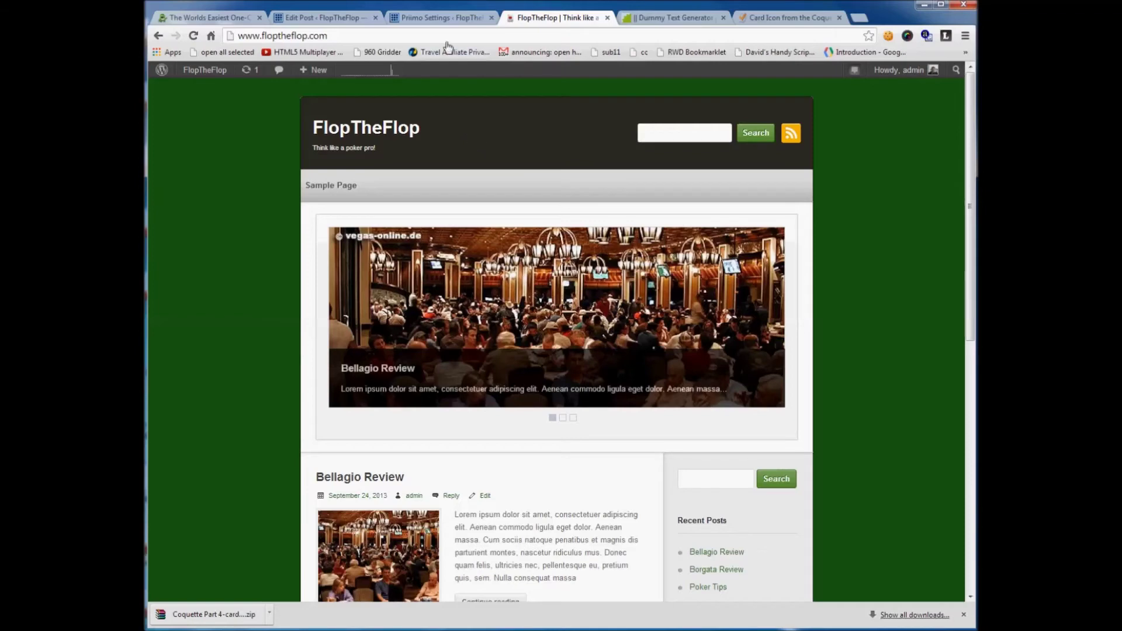
{"action": "left_click", "coordinate": [439, 17]}
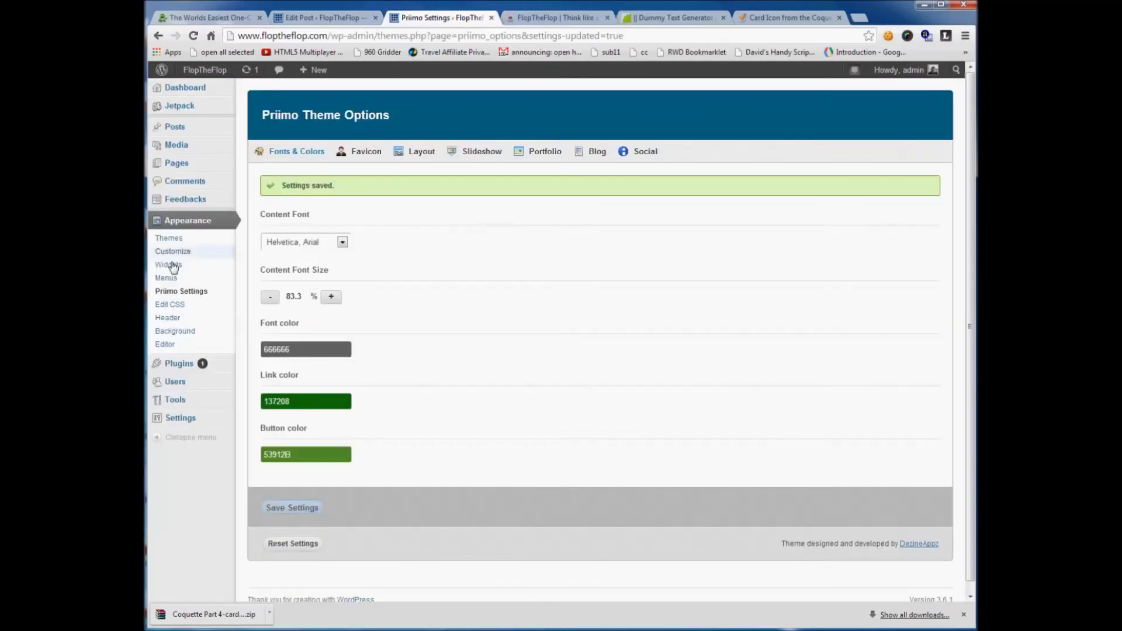
- Upload flop.jpg from the Poker folder as the custom header image
{"action": "left_click", "coordinate": [168, 317]}
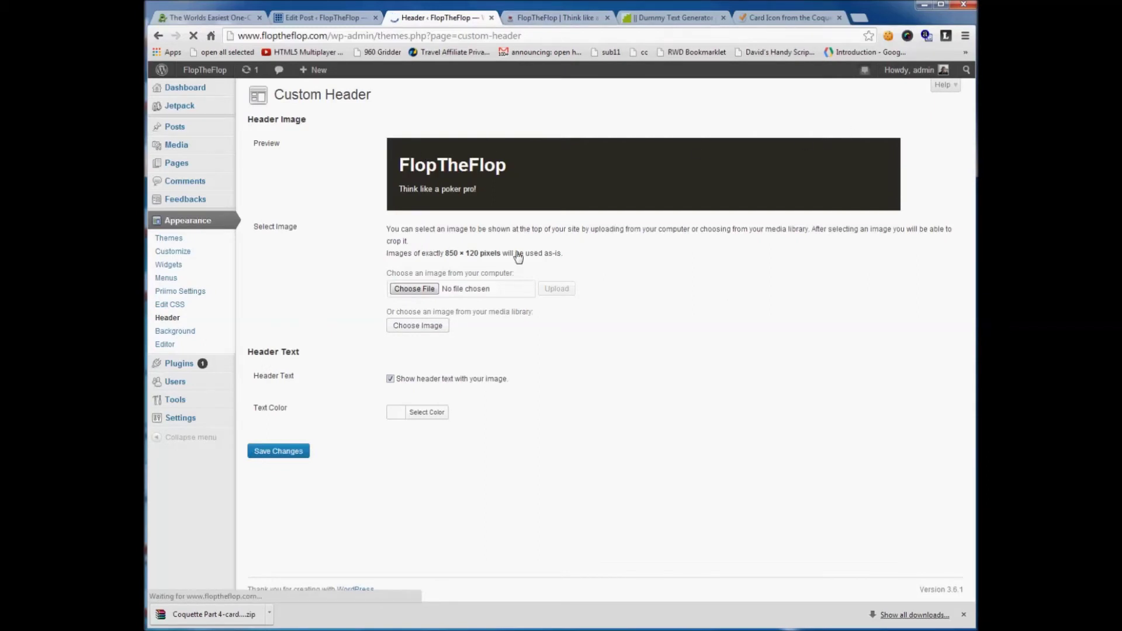
{"action": "left_click", "coordinate": [413, 290]}
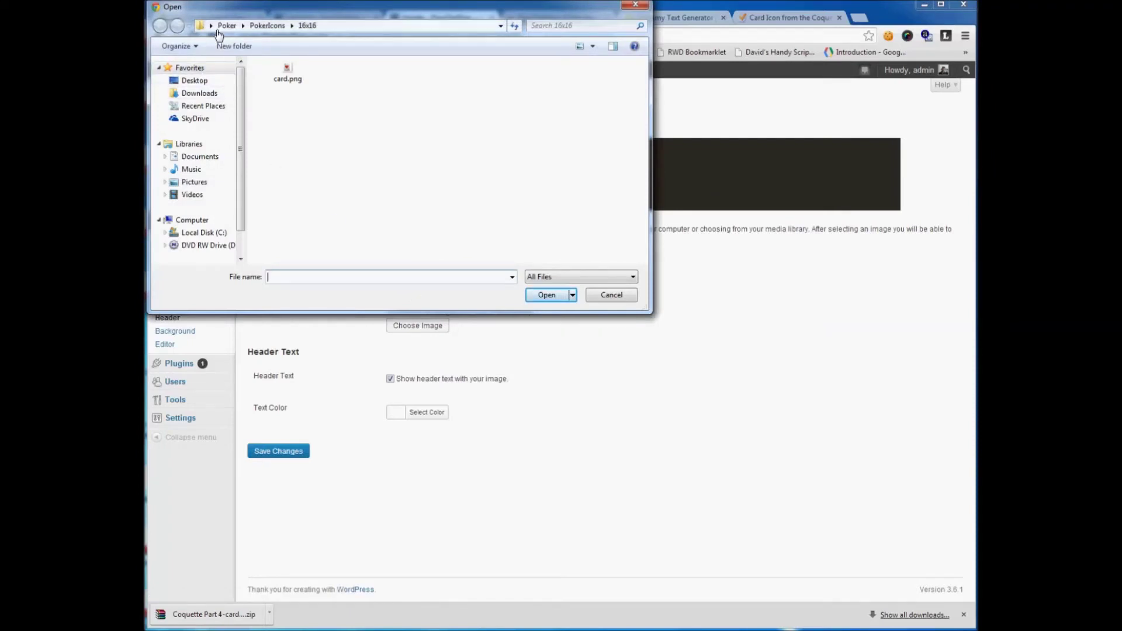
{"action": "left_click", "coordinate": [267, 26]}
{"action": "left_click", "coordinate": [227, 25]}
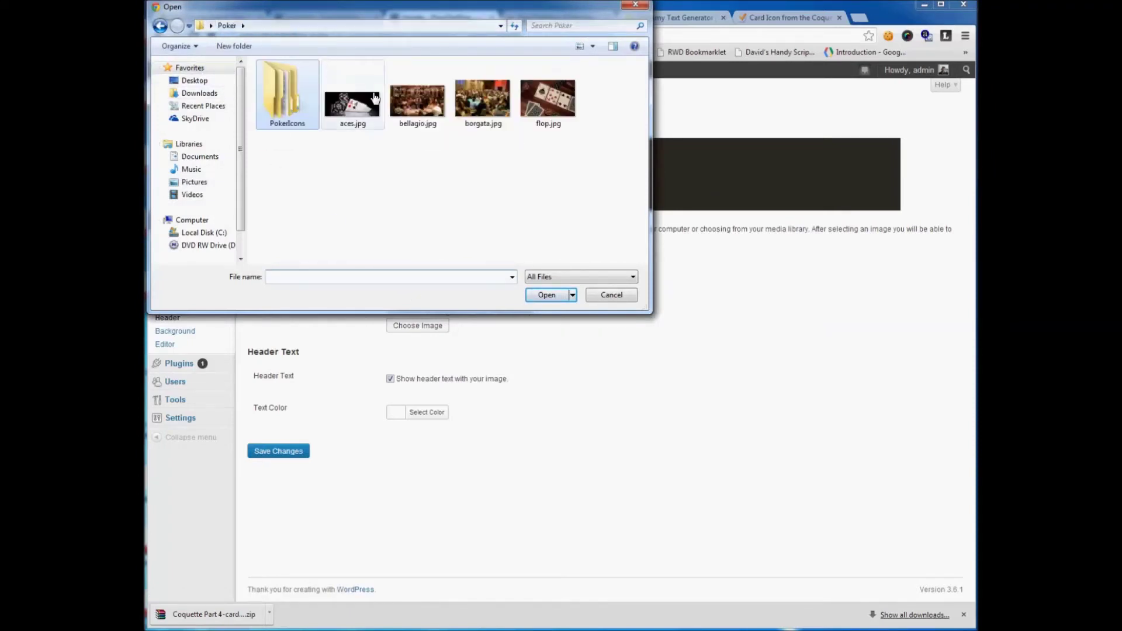
{"action": "double_click", "coordinate": [556, 124]}
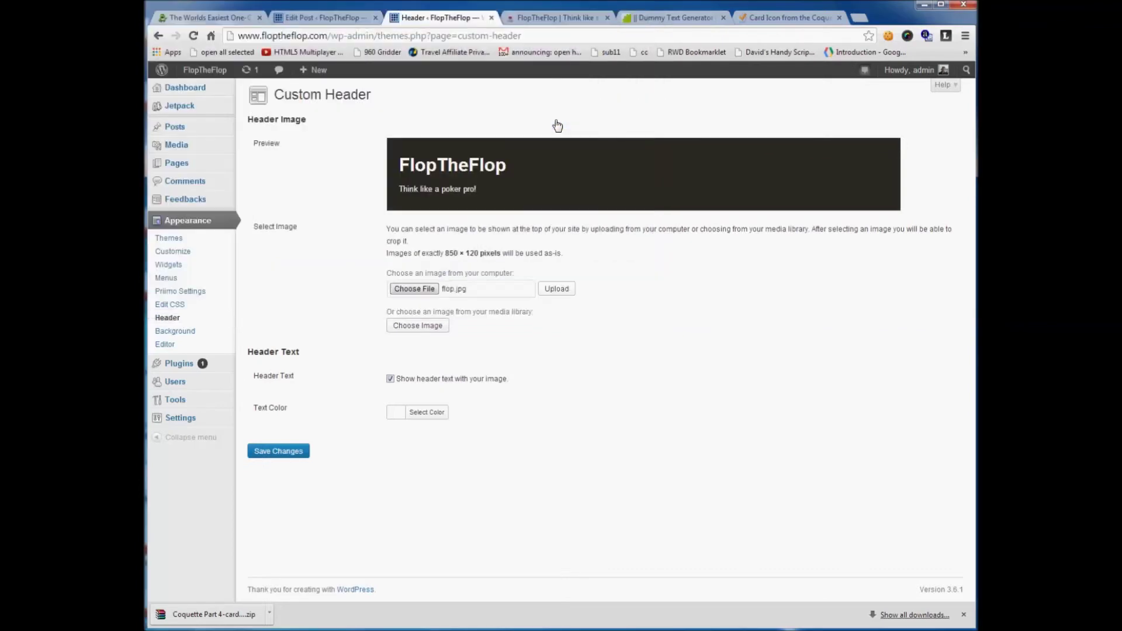
{"action": "left_click", "coordinate": [558, 289]}
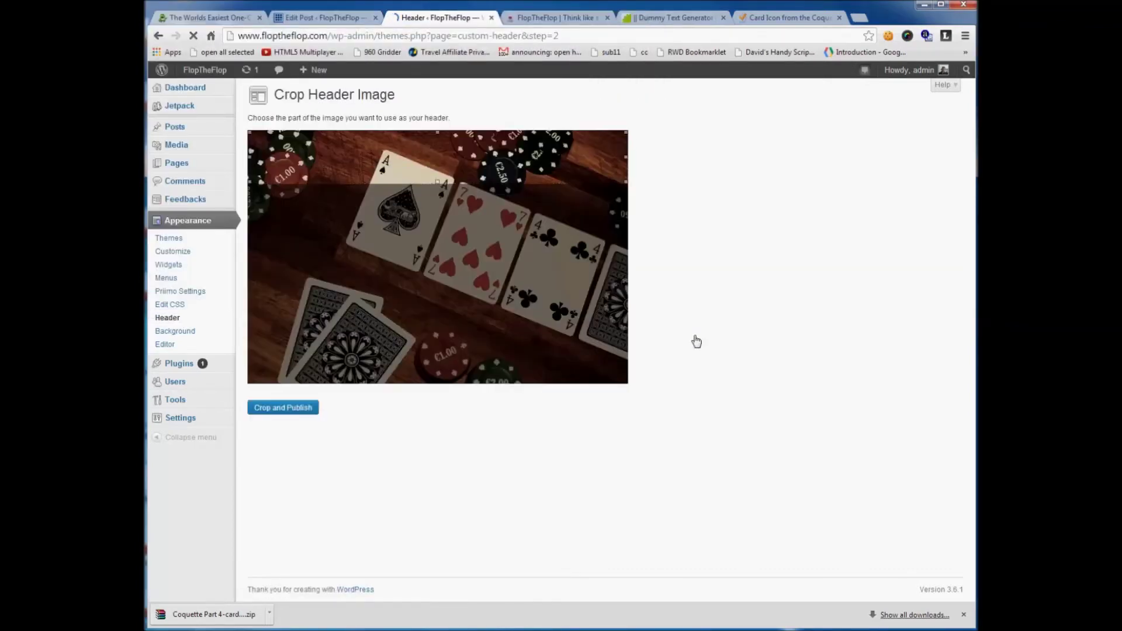
- Crop the header to the row of playing cards, publish it and save
{"action": "left_click_drag", "start_coordinate": [450, 162], "coordinate": [503, 234]}
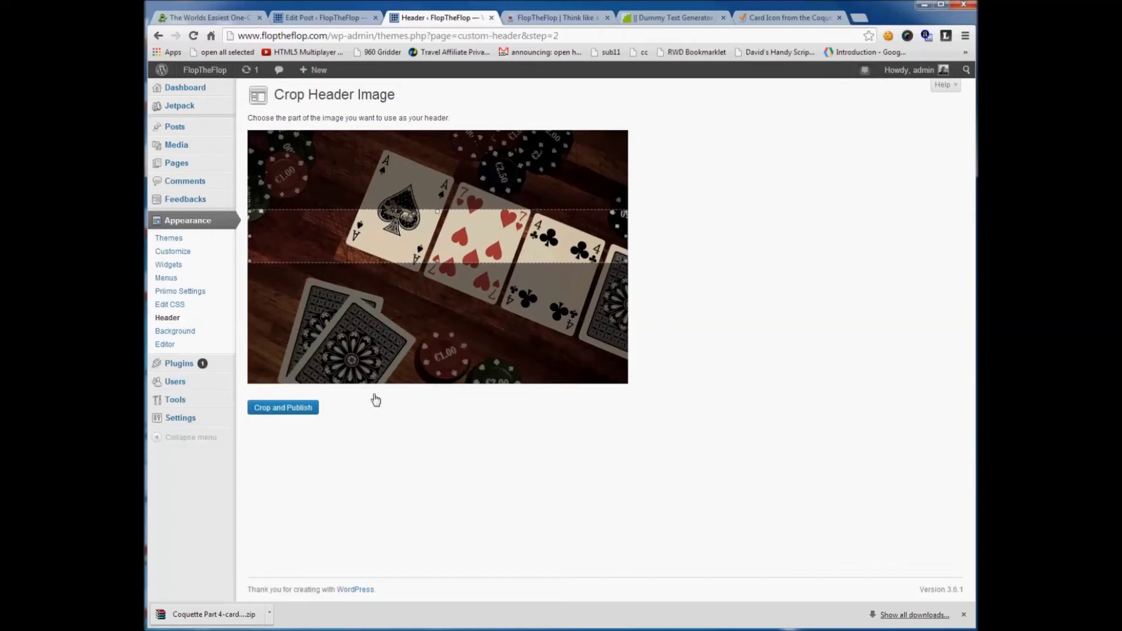
{"action": "left_click", "coordinate": [308, 407]}
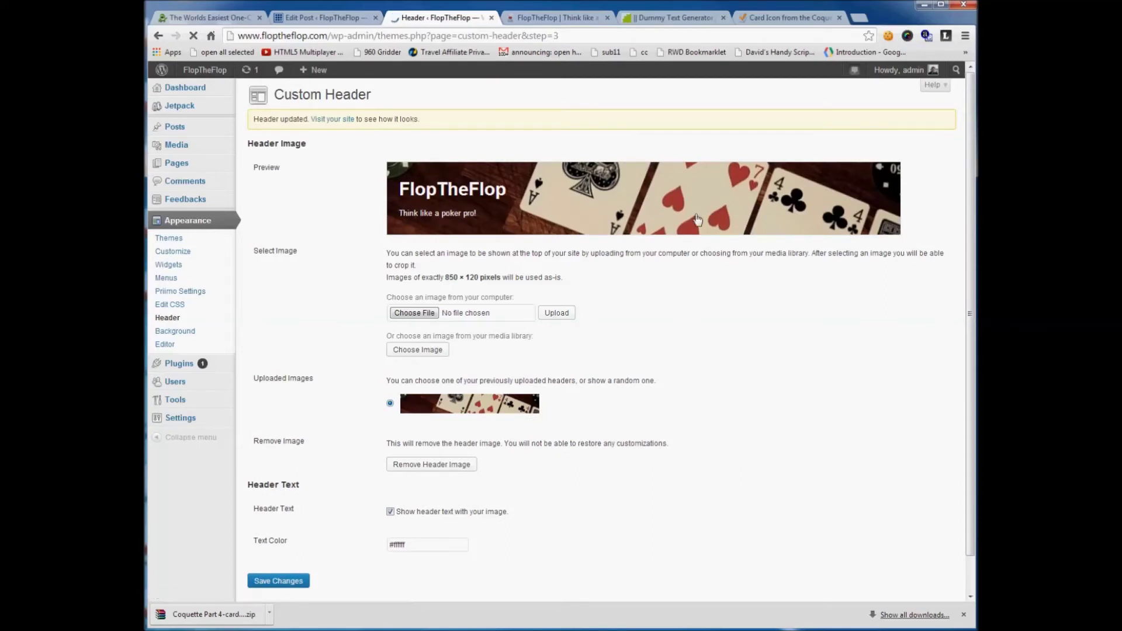
{"action": "scroll", "coordinate": [593, 417], "scroll_direction": "down", "scroll_amount": 1}
{"action": "left_click", "coordinate": [261, 547]}
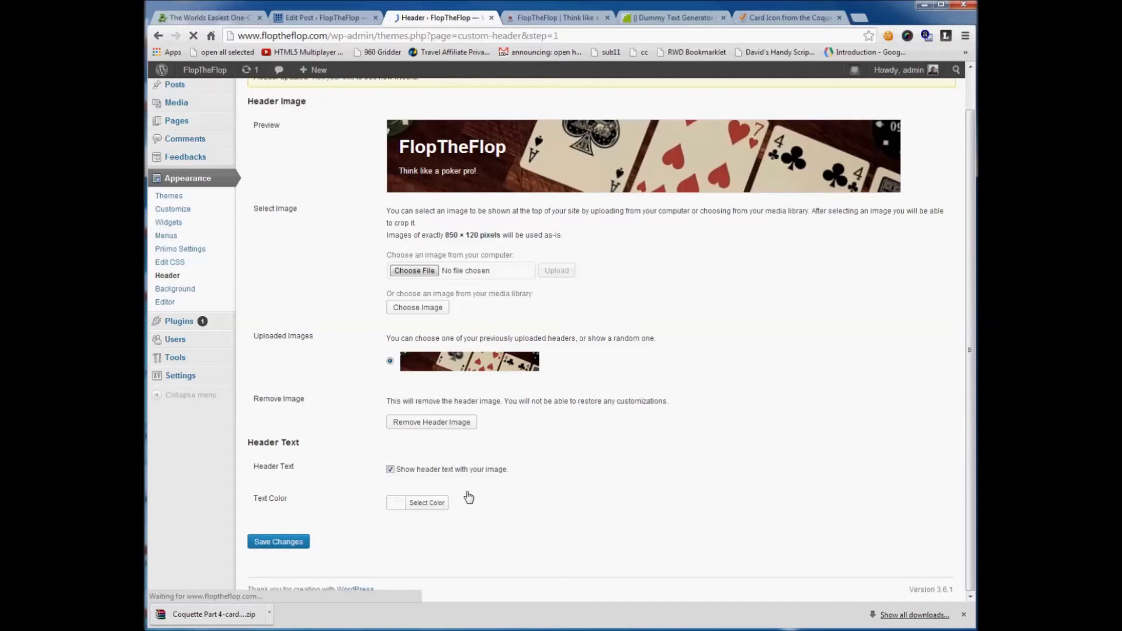
- Reload the live site to view the new card header, then reopen Priimo Settings
{"action": "left_click", "coordinate": [555, 18]}
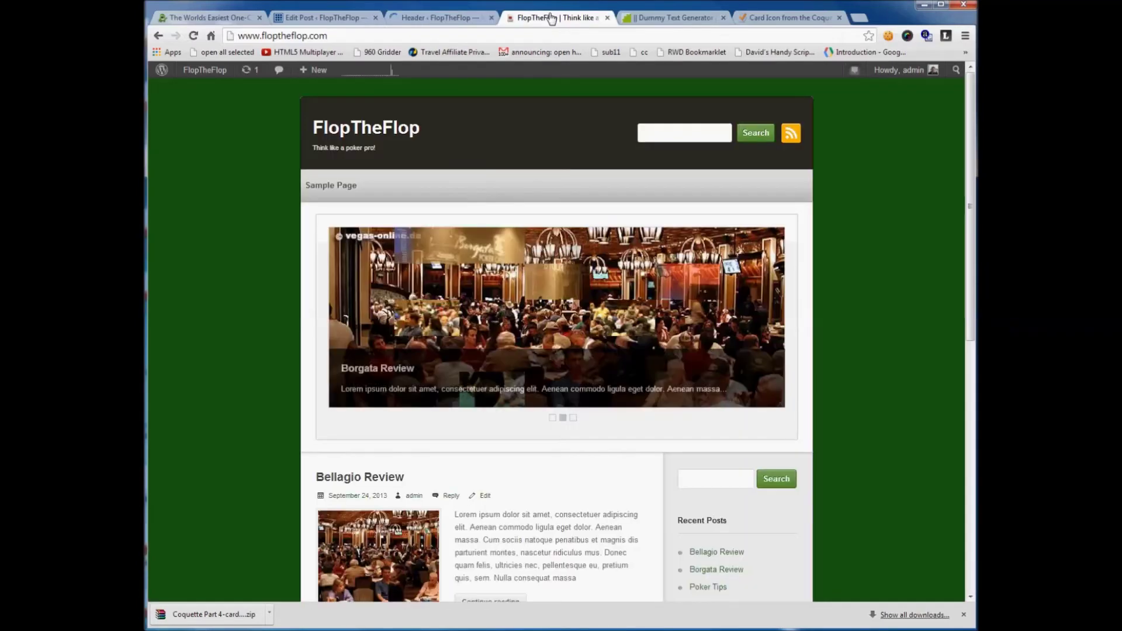
{"action": "right_click", "coordinate": [235, 188]}
{"action": "left_click", "coordinate": [257, 225]}
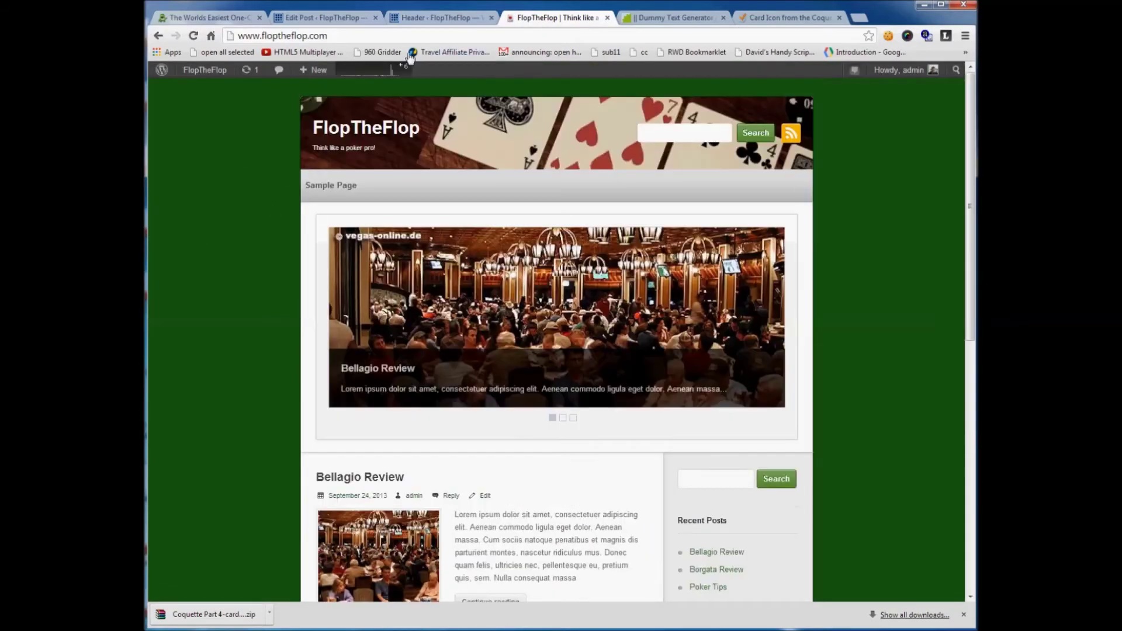
{"action": "left_click", "coordinate": [419, 19]}
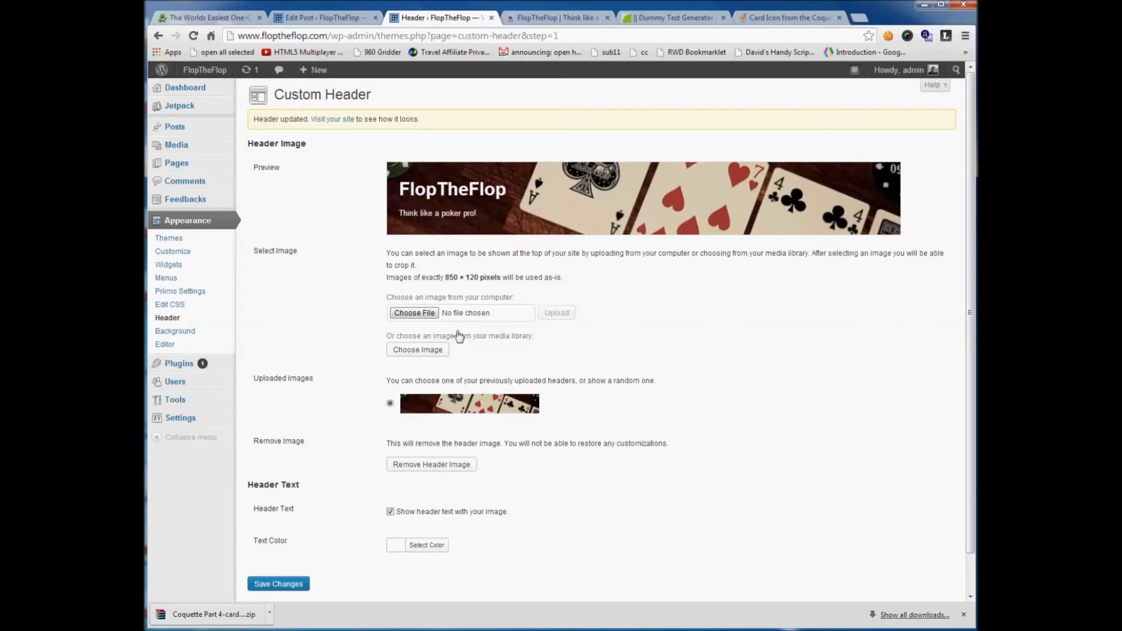
{"action": "left_click", "coordinate": [194, 292]}
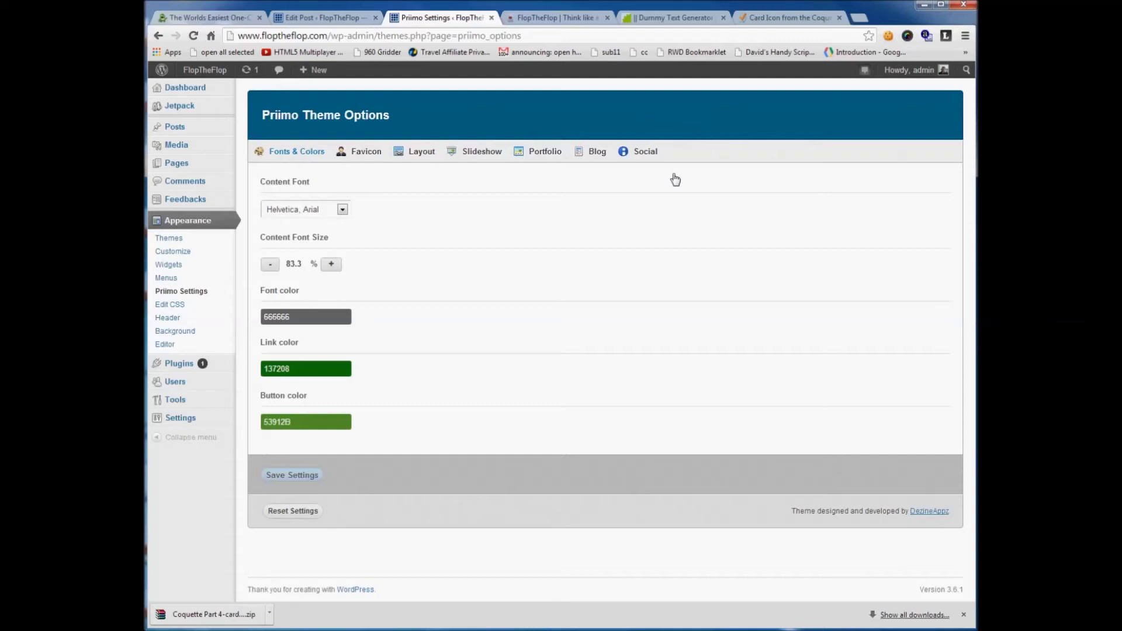
- Enter the Facebook and Twitter user ids in Priimo's Social settings, save, and reload the site
{"action": "left_click", "coordinate": [643, 155]}
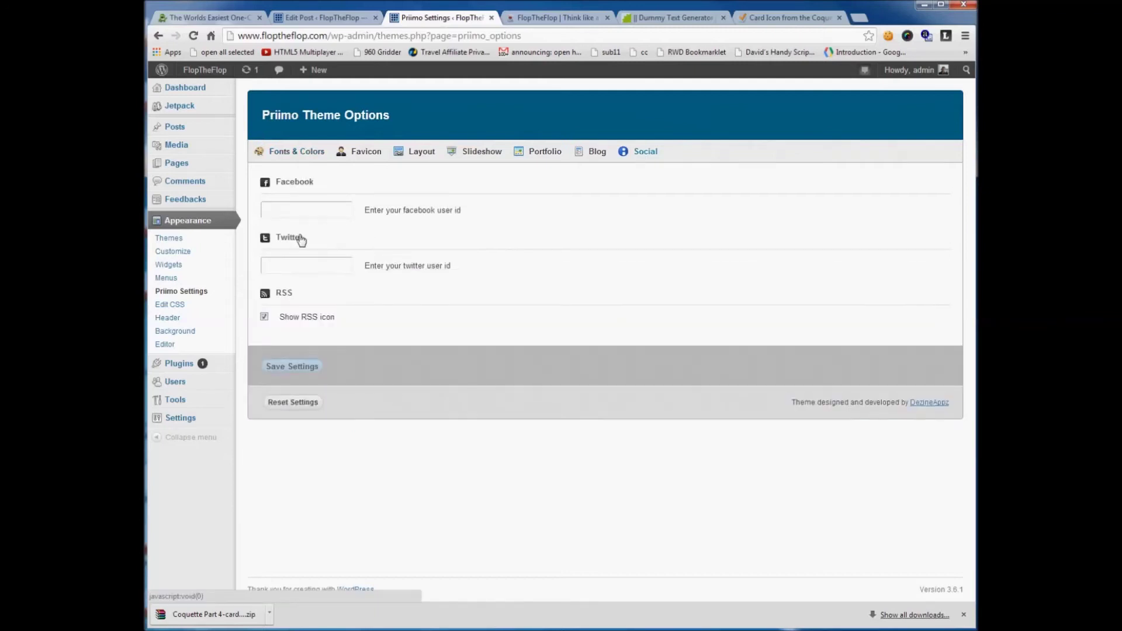
{"action": "type", "text": "floptheflop"}
{"action": "key", "text": "Tab"}
{"action": "type", "text": "f"}
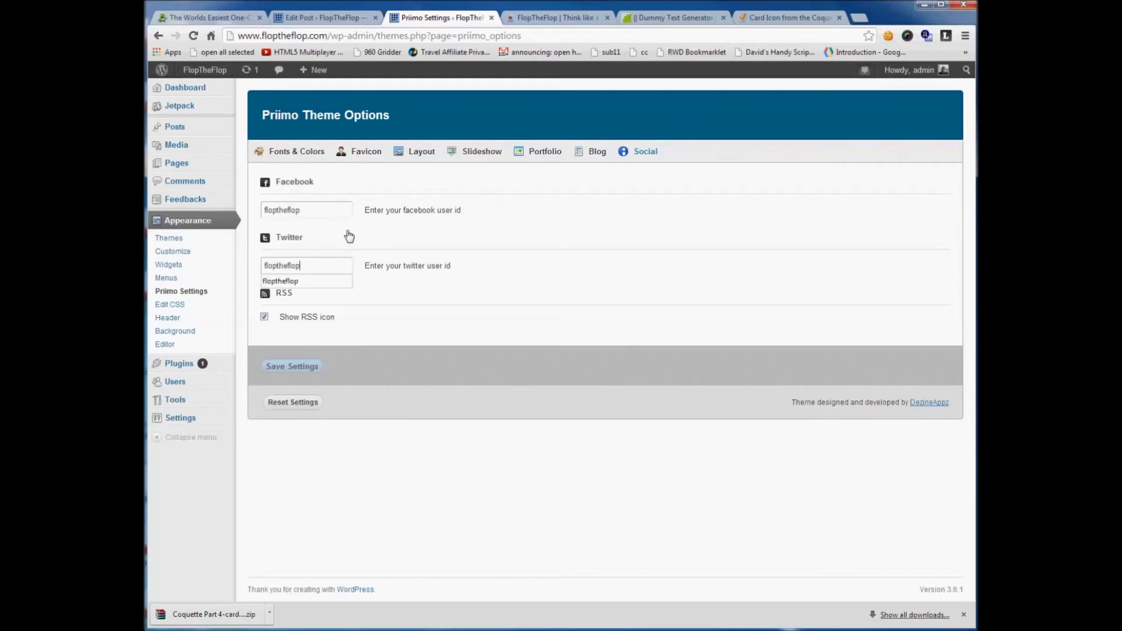
{"action": "left_click", "coordinate": [284, 372]}
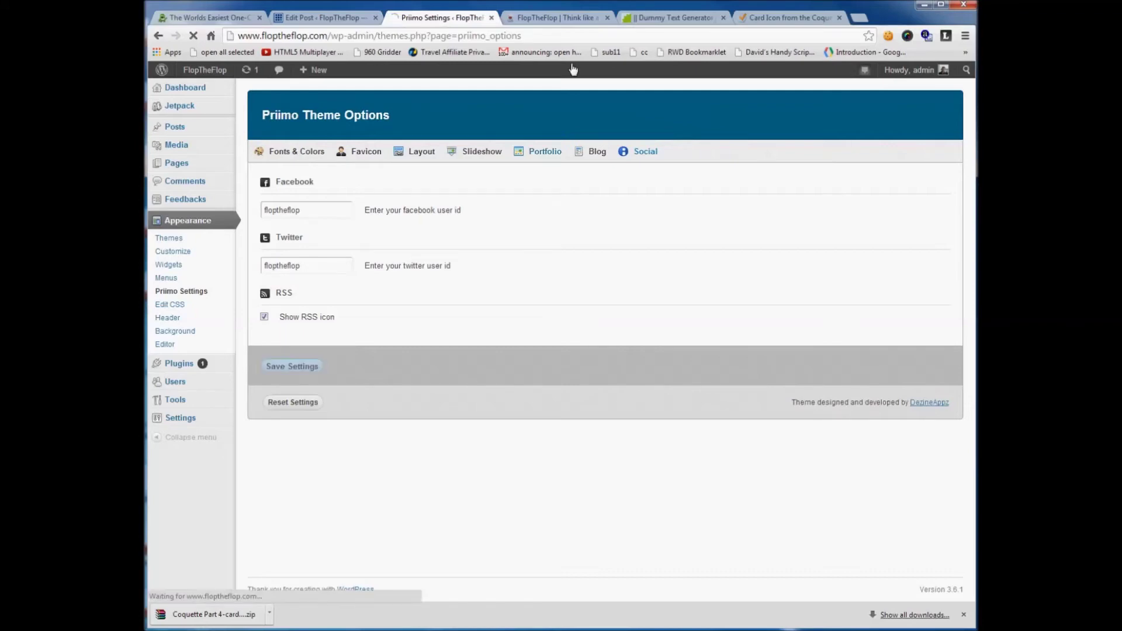
{"action": "left_click", "coordinate": [552, 18]}
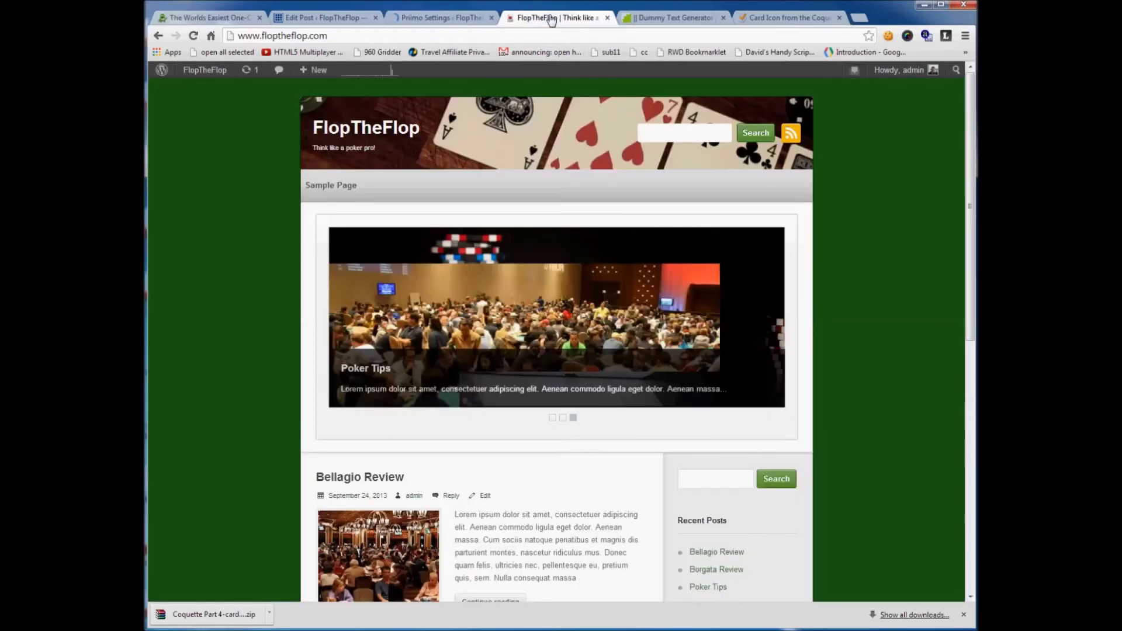
{"action": "key", "text": "F5"}
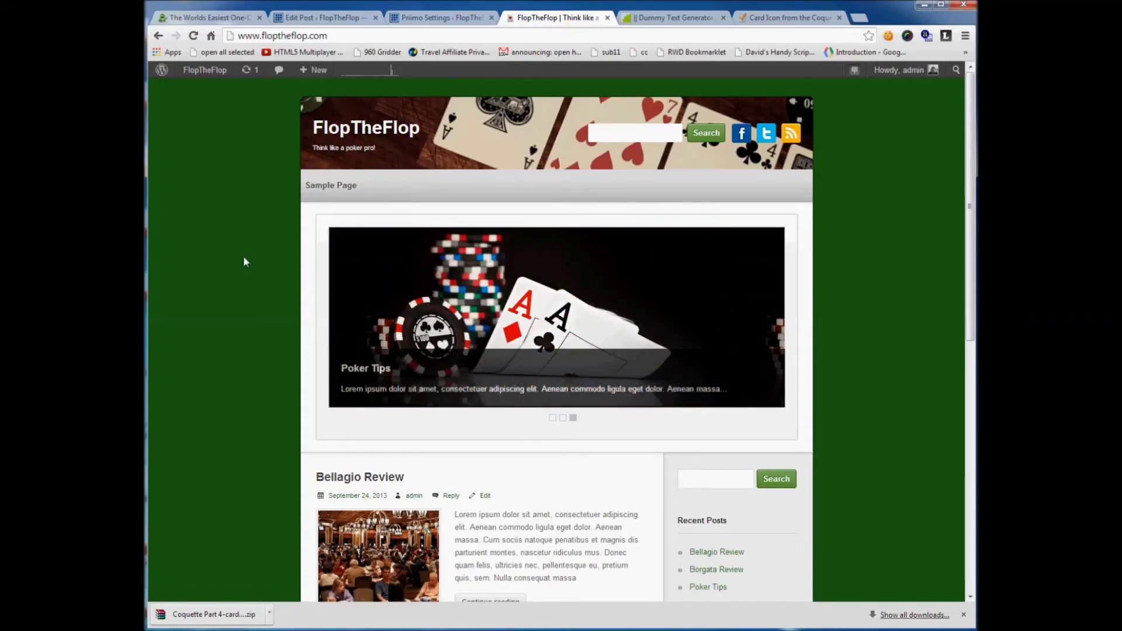
- Scroll the site to check the social icons, then go to Posts > Categories from the Borgata Review editor
{"action": "scroll", "coordinate": [245, 250], "scroll_direction": "down", "scroll_amount": 4}
{"action": "scroll", "coordinate": [293, 371], "scroll_direction": "down", "scroll_amount": 5}
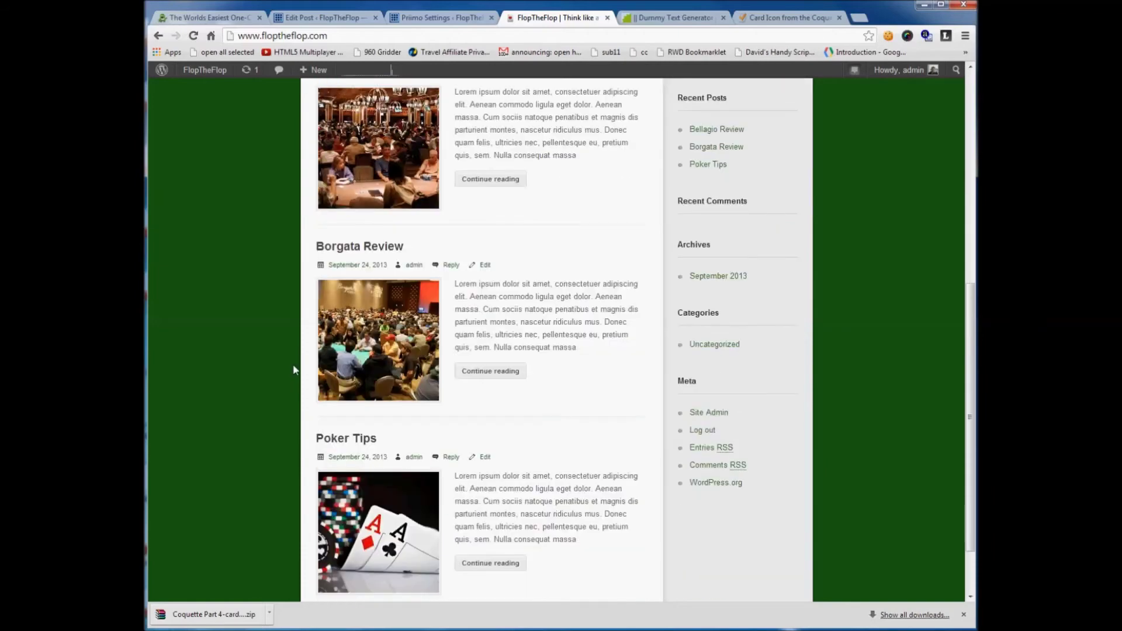
{"action": "scroll", "coordinate": [304, 356], "scroll_direction": "up", "scroll_amount": 4}
{"action": "scroll", "coordinate": [385, 269], "scroll_direction": "up", "scroll_amount": 5}
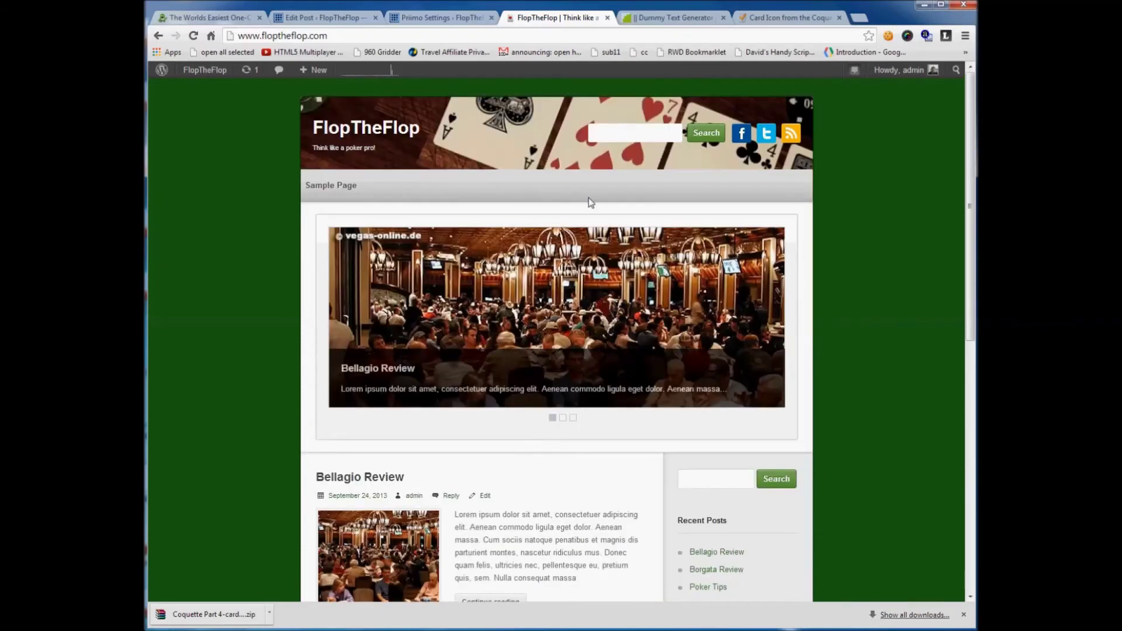
{"action": "left_click", "coordinate": [349, 19]}
{"action": "scroll", "coordinate": [289, 257], "scroll_direction": "up", "scroll_amount": 4}
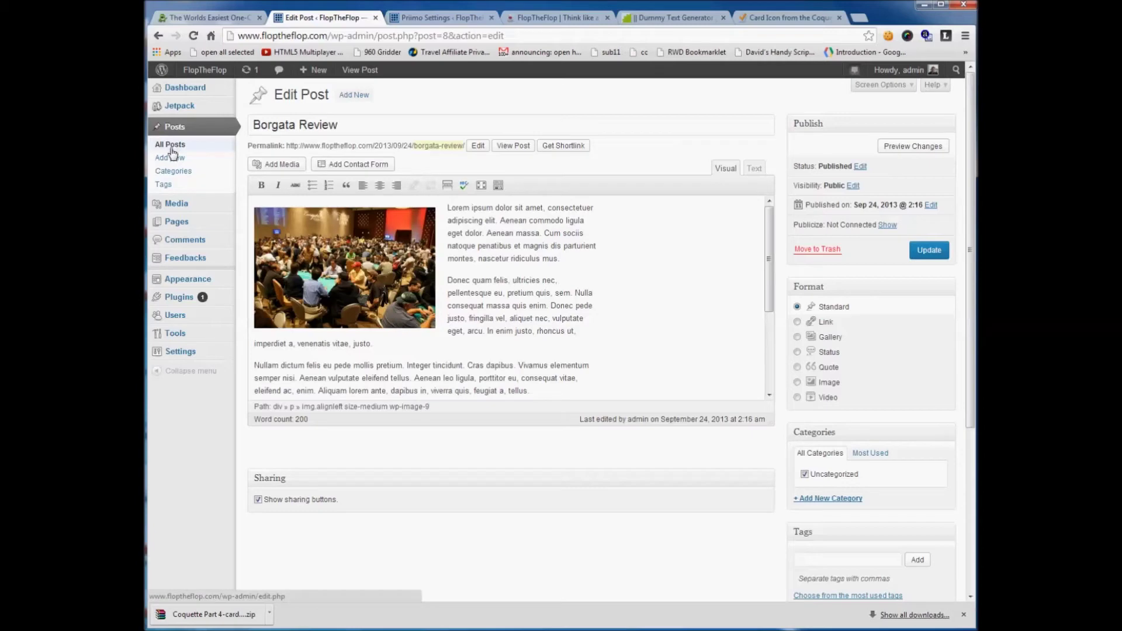
{"action": "left_click", "coordinate": [178, 172]}
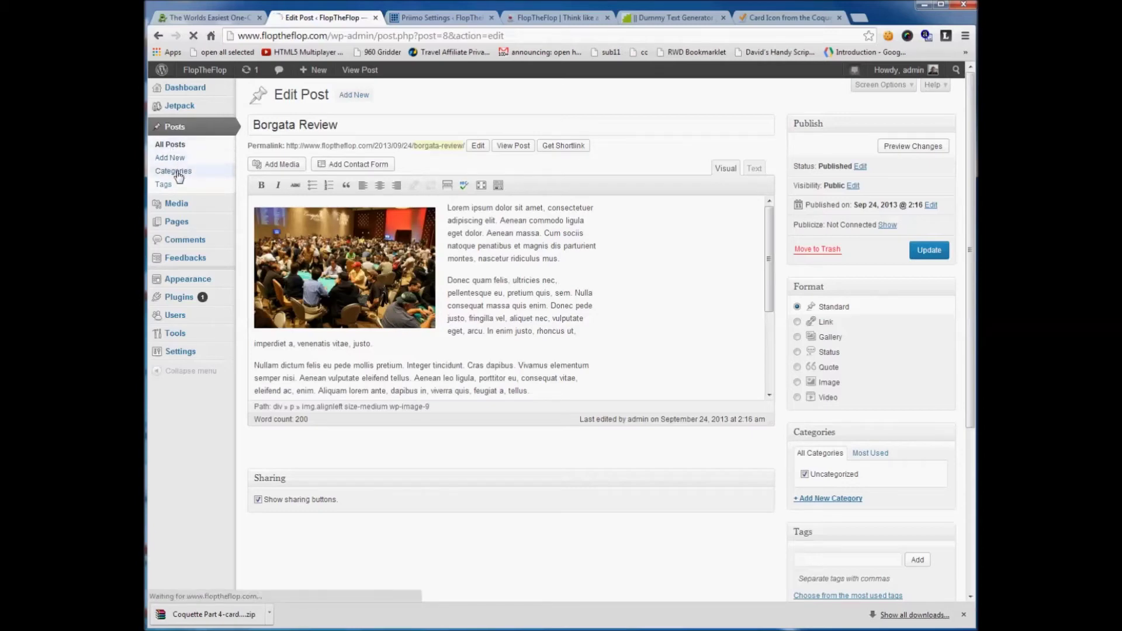
- Add the category Poker Room Reviews with slug poker-room-reviews
{"action": "mouse_move", "coordinate": [224, 202]}
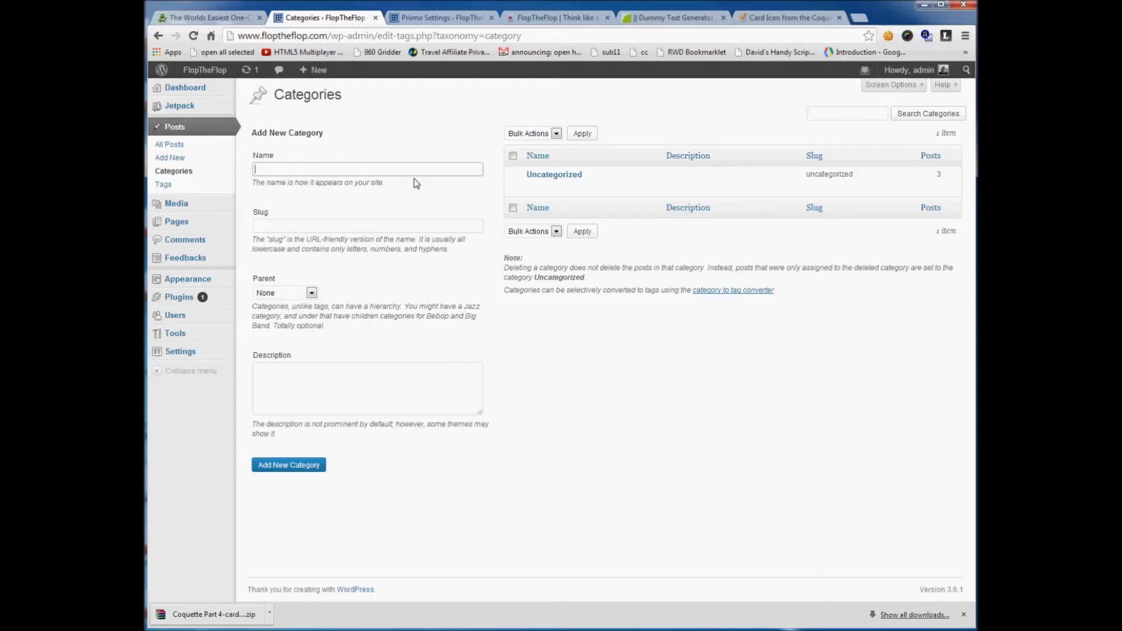
{"action": "type", "text": "Poker"}
{"action": "key", "text": "BackSpace"}
{"action": "key", "text": "BackSpace"}
{"action": "type", "text": "er Ro"}
{"action": "type", "text": "om Review"}
{"action": "type", "text": "poker-roo"}
{"action": "type", "text": "m-reviews"}
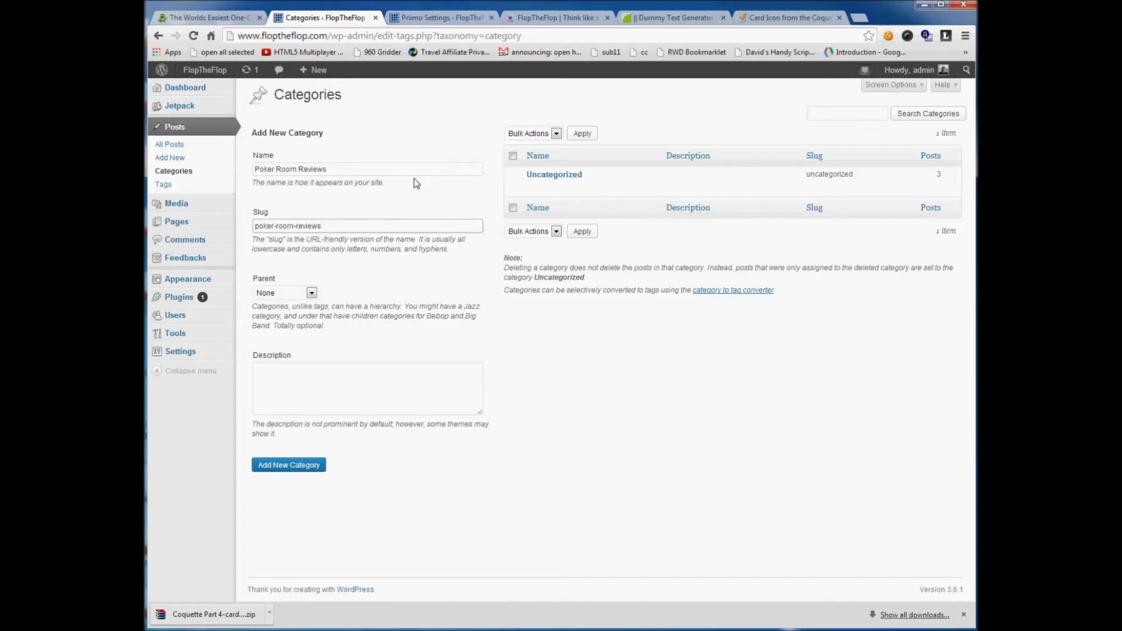
{"action": "left_click_drag", "start_coordinate": [253, 239], "coordinate": [414, 250]}
{"action": "left_click", "coordinate": [417, 250]}
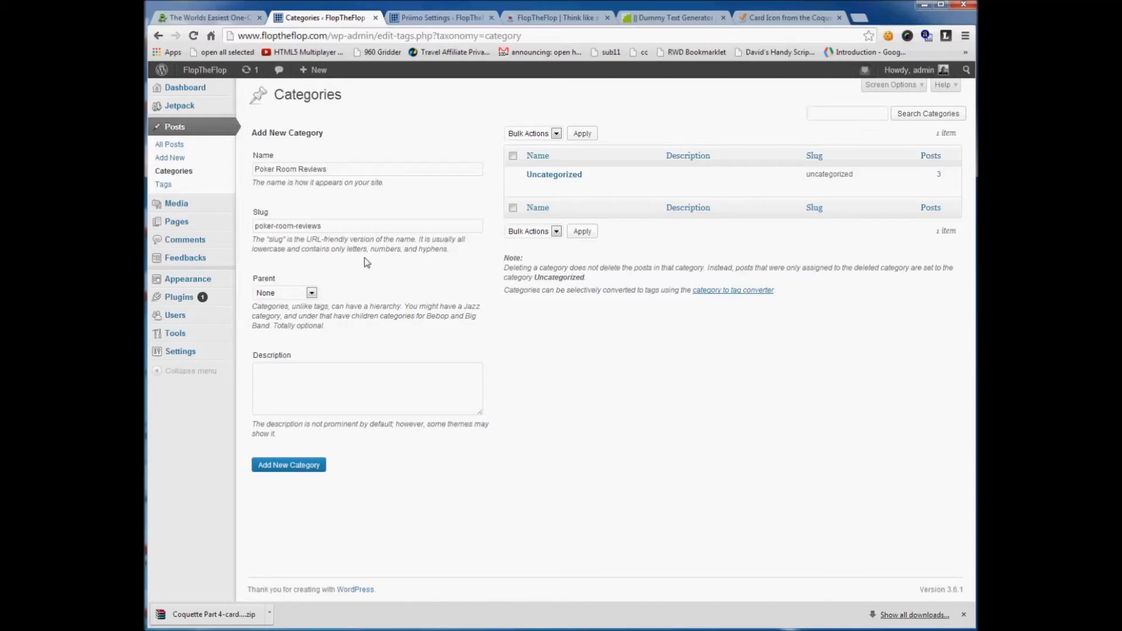
{"action": "left_click", "coordinate": [294, 466]}
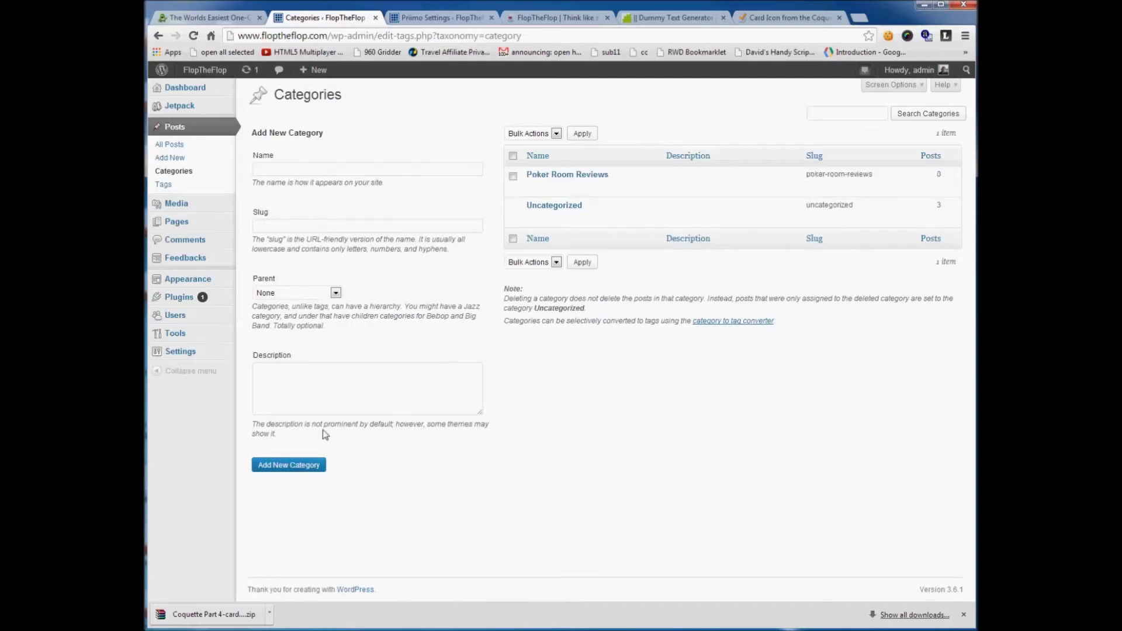
- Add the category Poker Tips with slug poker-tips
{"action": "left_click", "coordinate": [321, 168]}
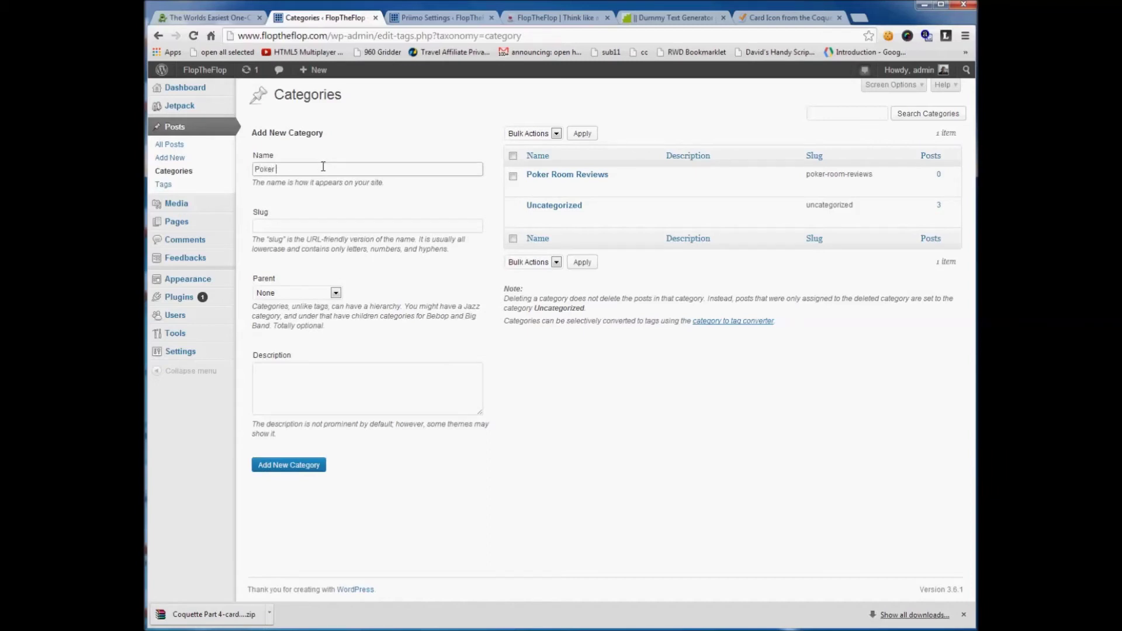
{"action": "key", "text": "Tab"}
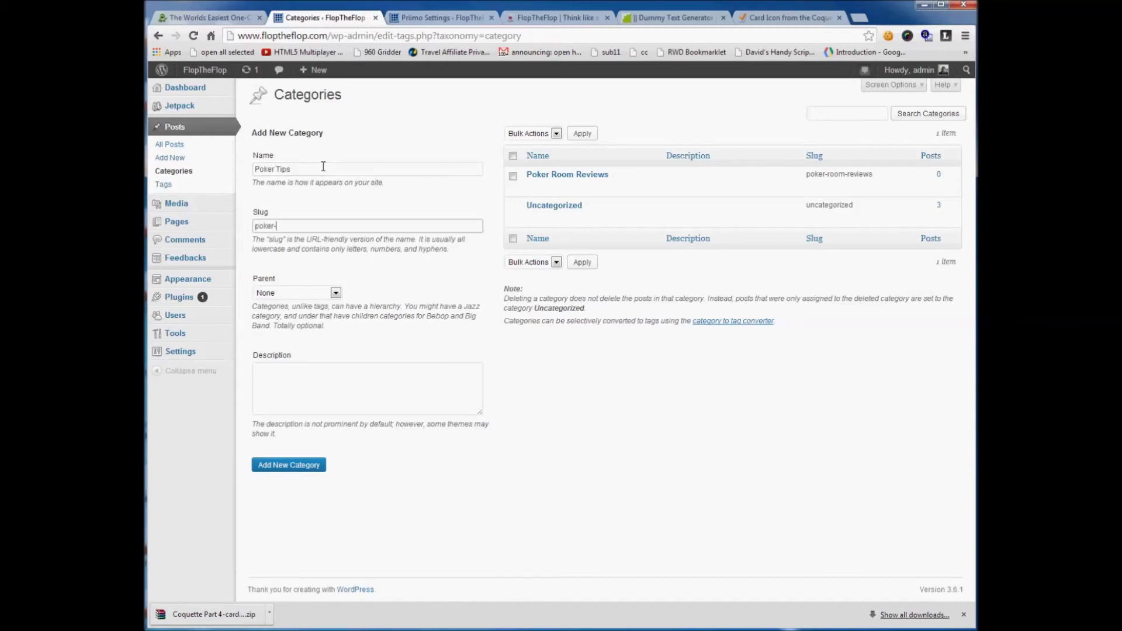
{"action": "type", "text": "poker-tips"}
{"action": "left_click", "coordinate": [310, 468]}
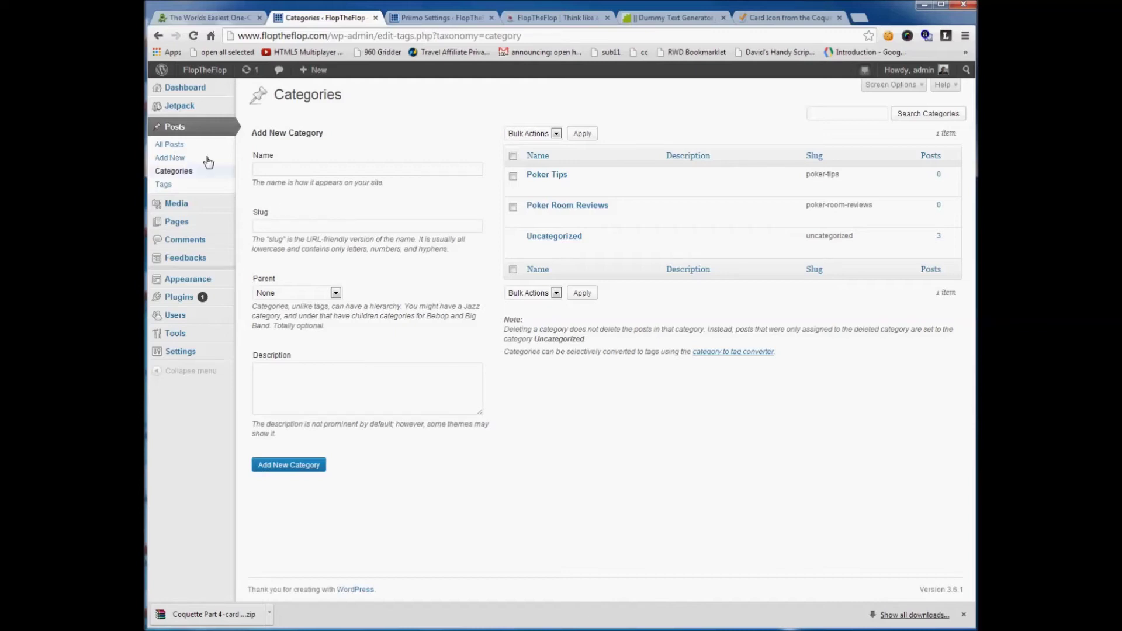
{"action": "left_click", "coordinate": [192, 145]}
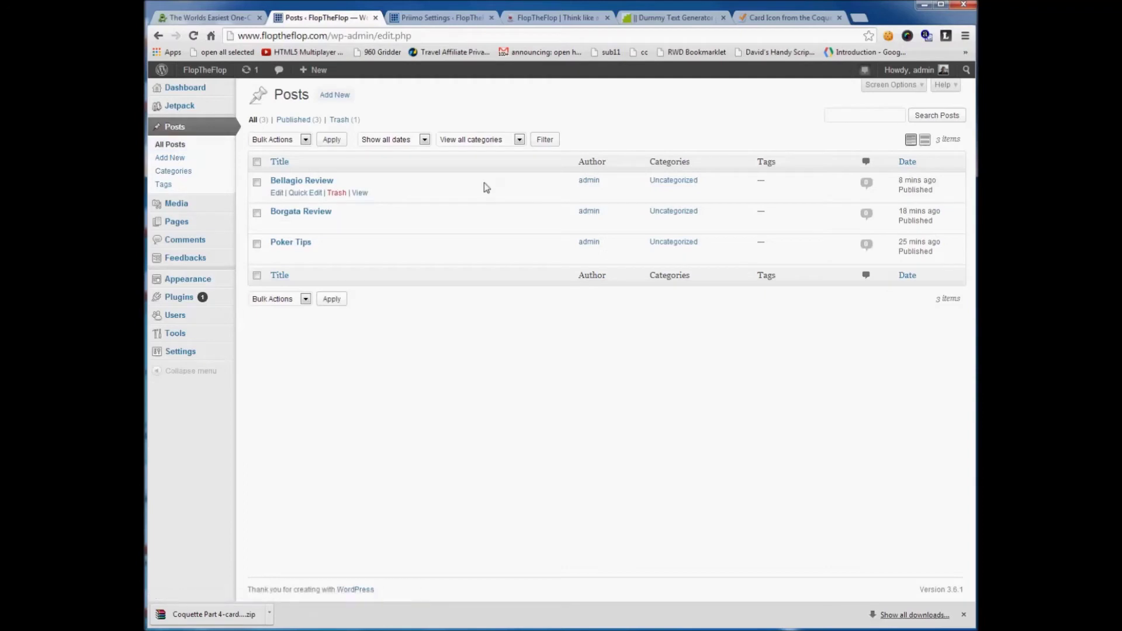
- Quick-edit Bellagio Review and Borgata Review to file them under Poker Room Reviews instead of Uncategorized
{"action": "left_click", "coordinate": [311, 195]}
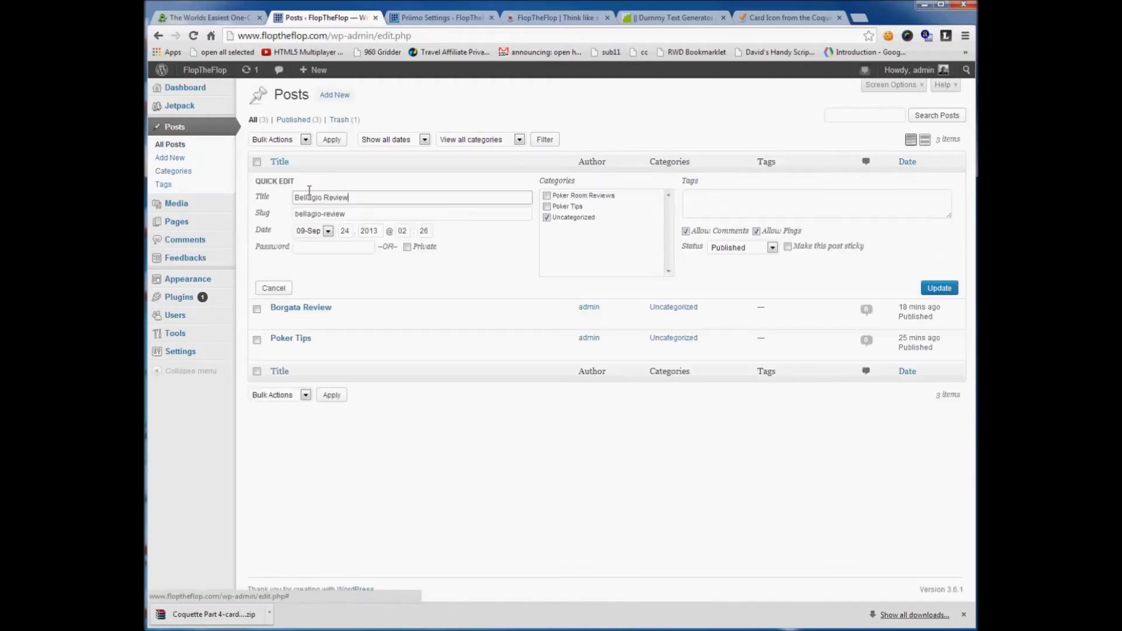
{"action": "left_click", "coordinate": [546, 218]}
{"action": "left_click", "coordinate": [546, 196]}
{"action": "left_click", "coordinate": [938, 288]}
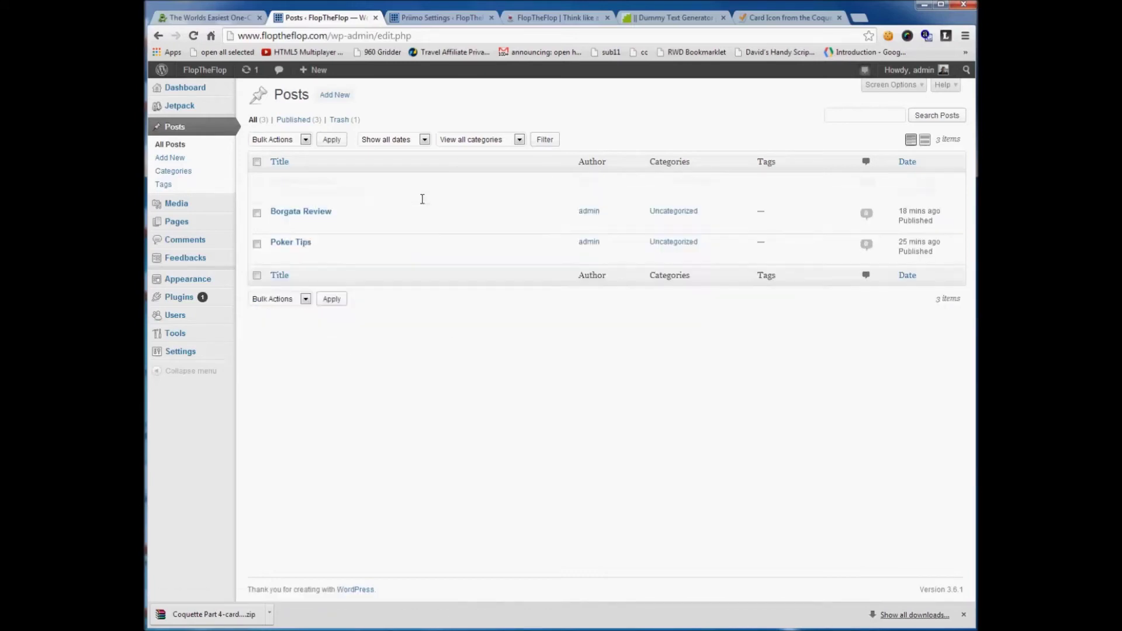
{"action": "left_click", "coordinate": [309, 224]}
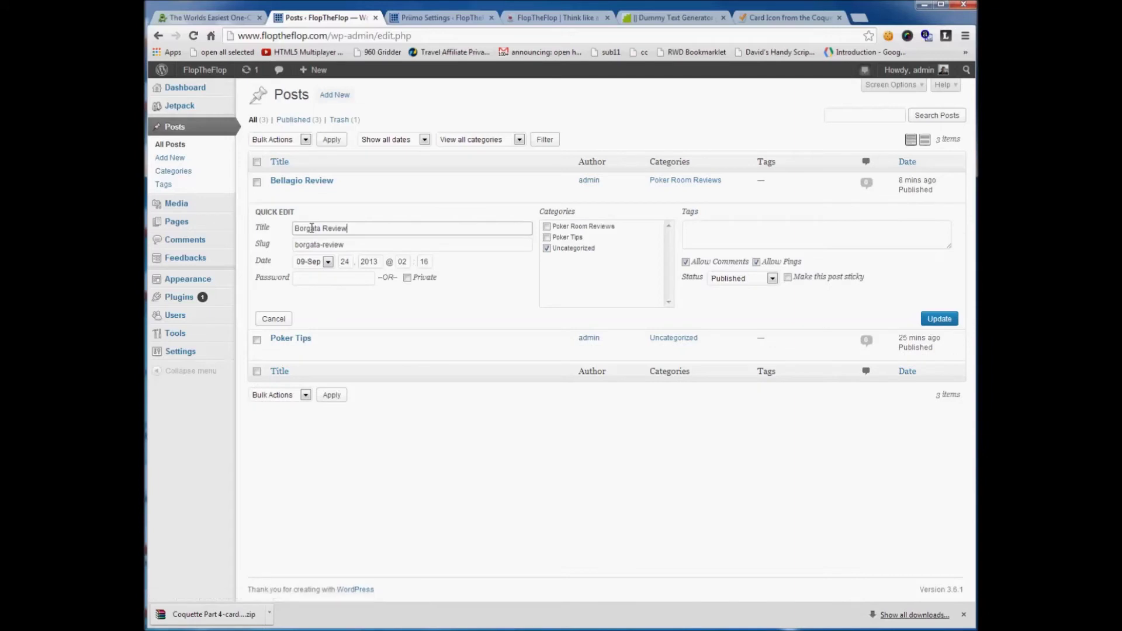
{"action": "left_click", "coordinate": [547, 250]}
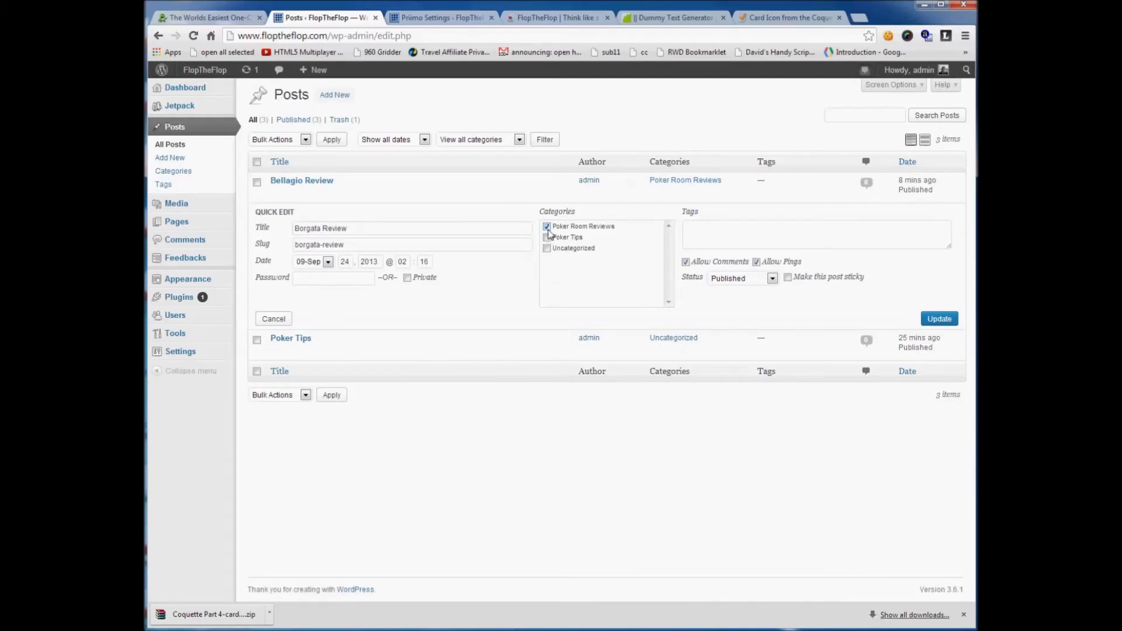
{"action": "left_click", "coordinate": [947, 320]}
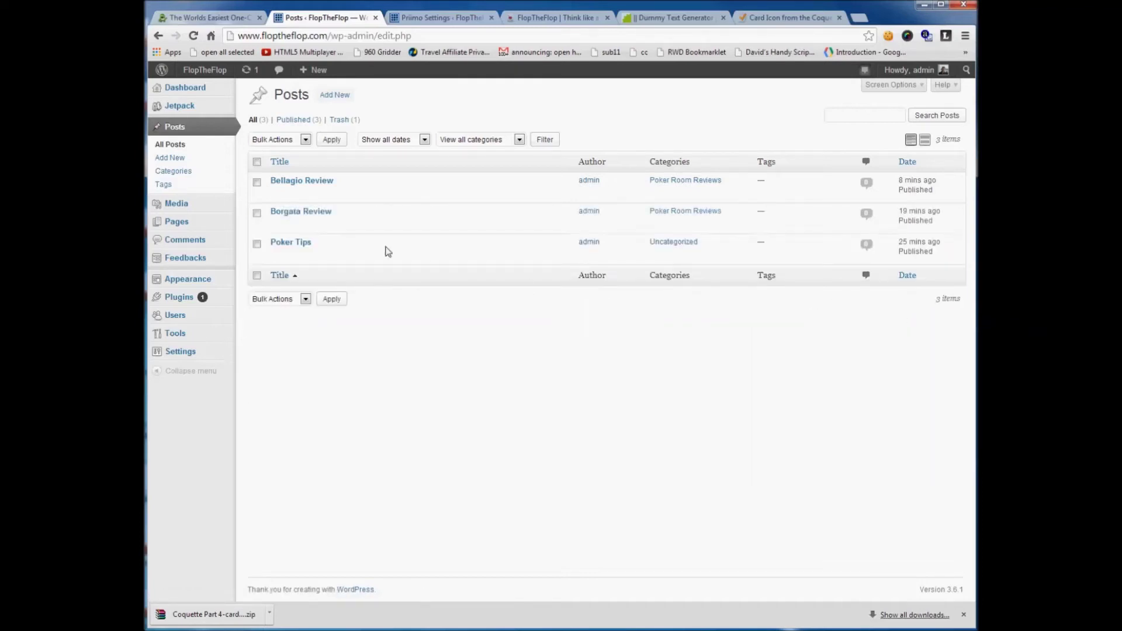
- Move the Poker Tips post from Uncategorized to the Poker Tips category
{"action": "left_click", "coordinate": [314, 257]}
{"action": "left_click", "coordinate": [547, 280]}
{"action": "left_click", "coordinate": [546, 269]}
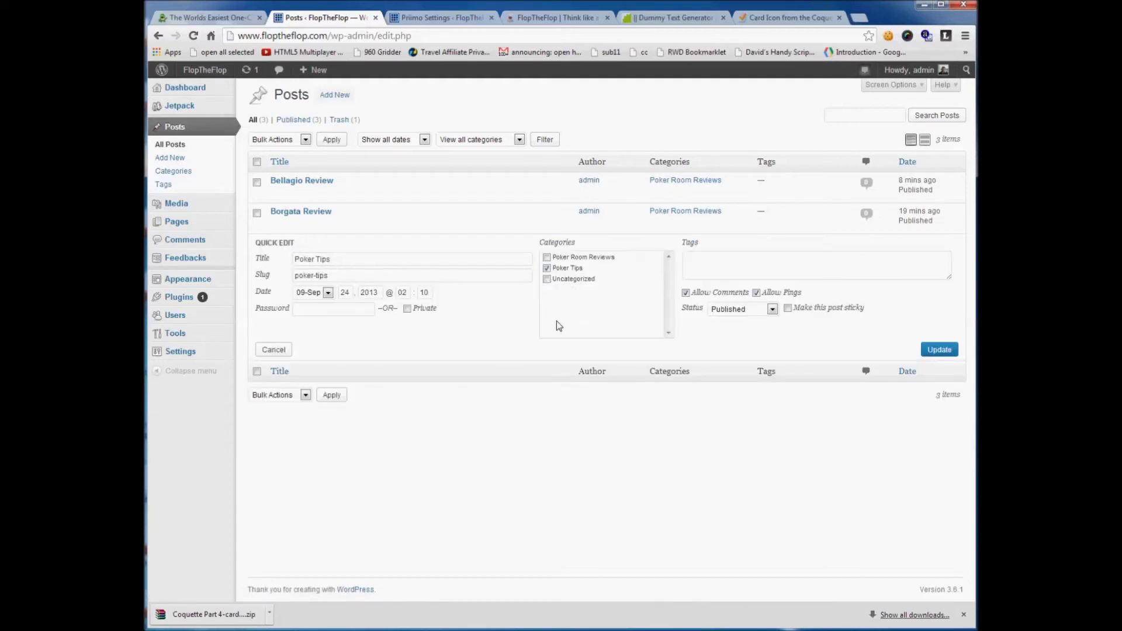
{"action": "left_click", "coordinate": [934, 350]}
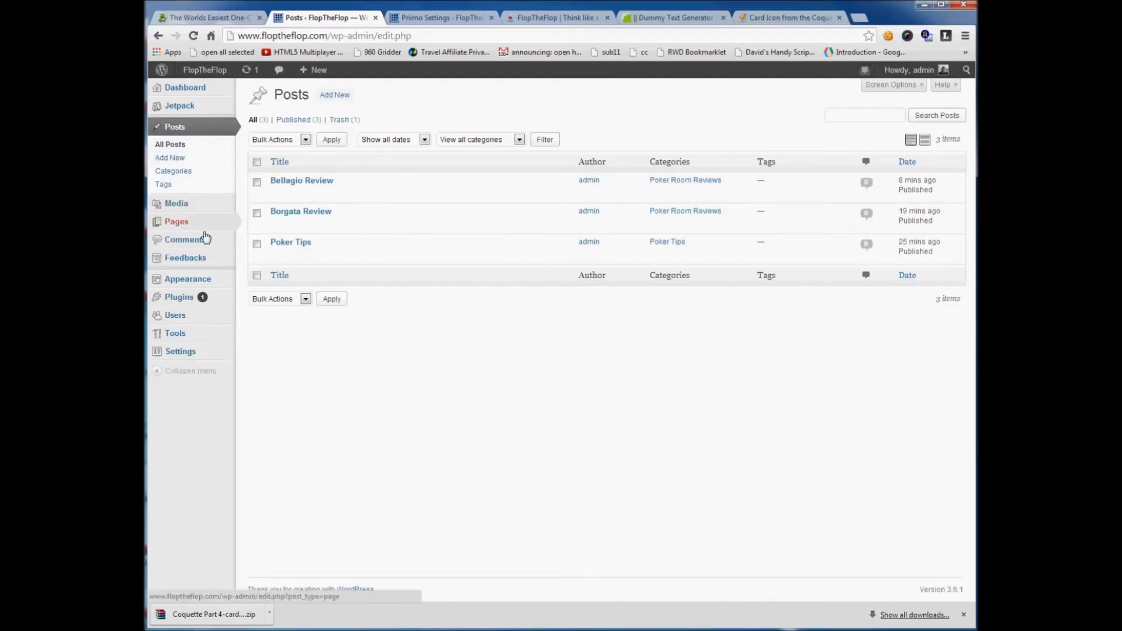
- Create Menu 1, set to auto-add new top-level pages and assigned to the Primary Menu
{"action": "mouse_move", "coordinate": [188, 285]}
{"action": "left_click", "coordinate": [256, 319]}
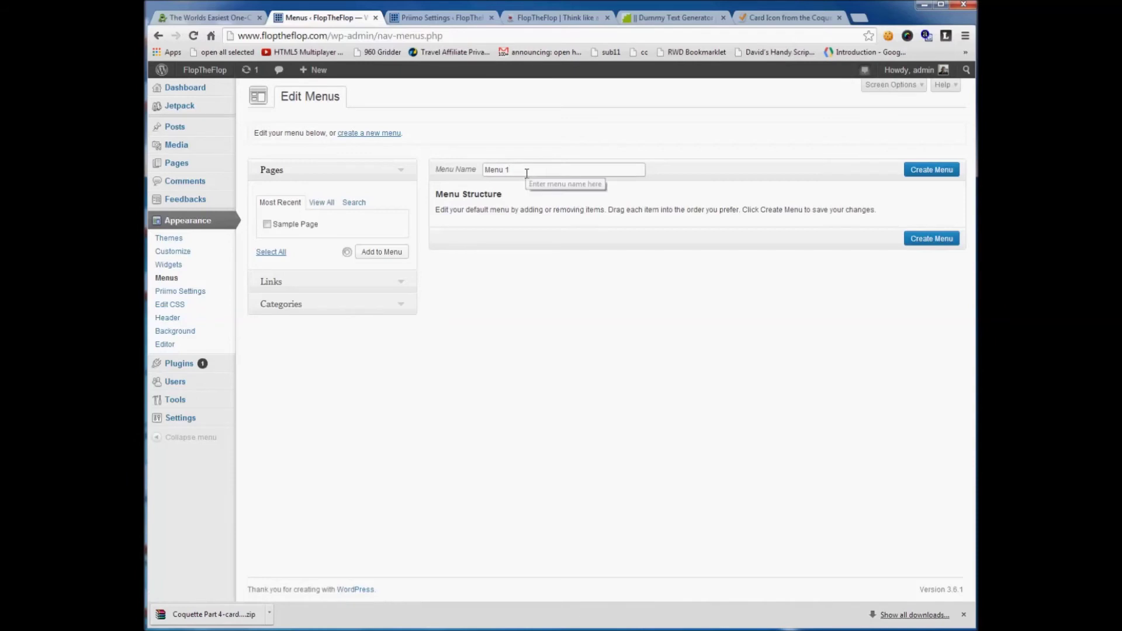
{"action": "left_click", "coordinate": [922, 173]}
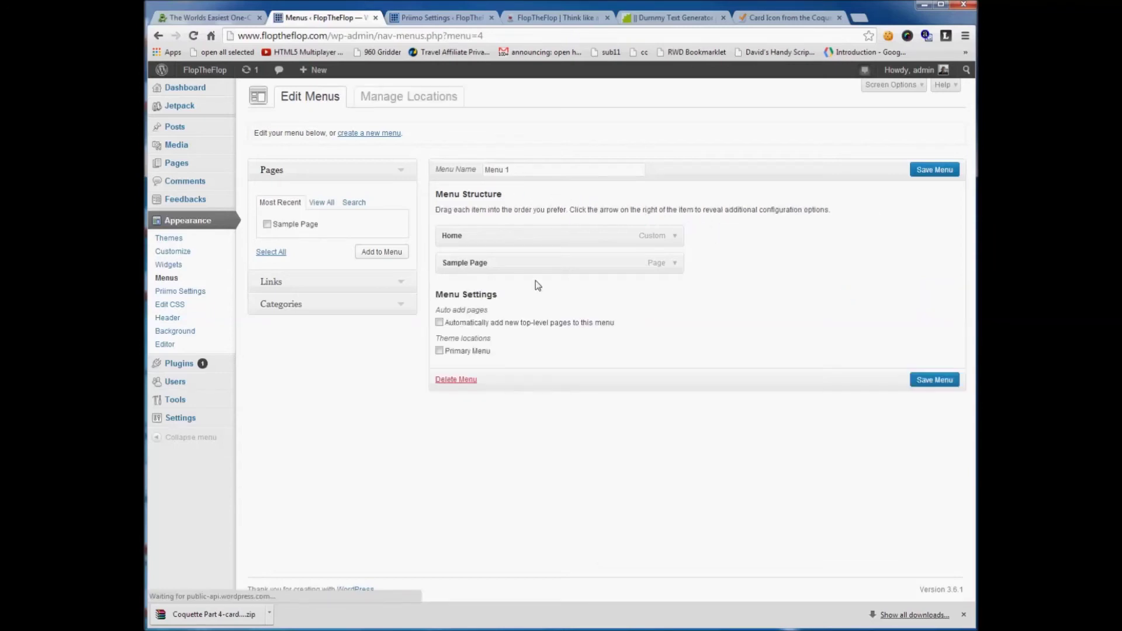
{"action": "left_click", "coordinate": [440, 324]}
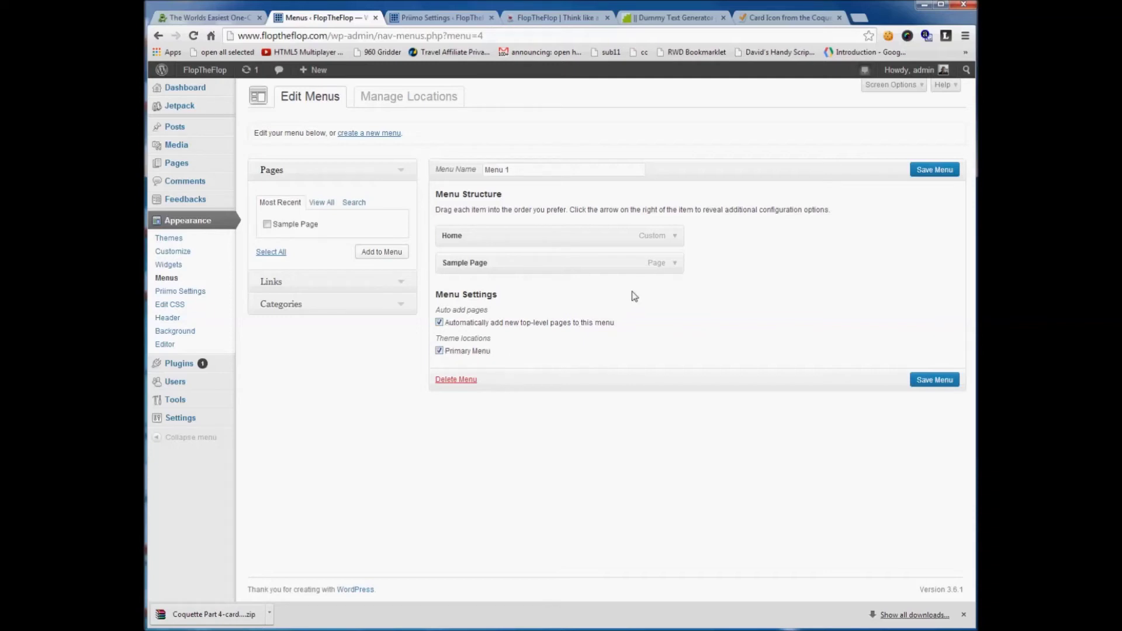
- Remove the Sample Page and Home items from Menu 1
{"action": "left_click", "coordinate": [674, 267]}
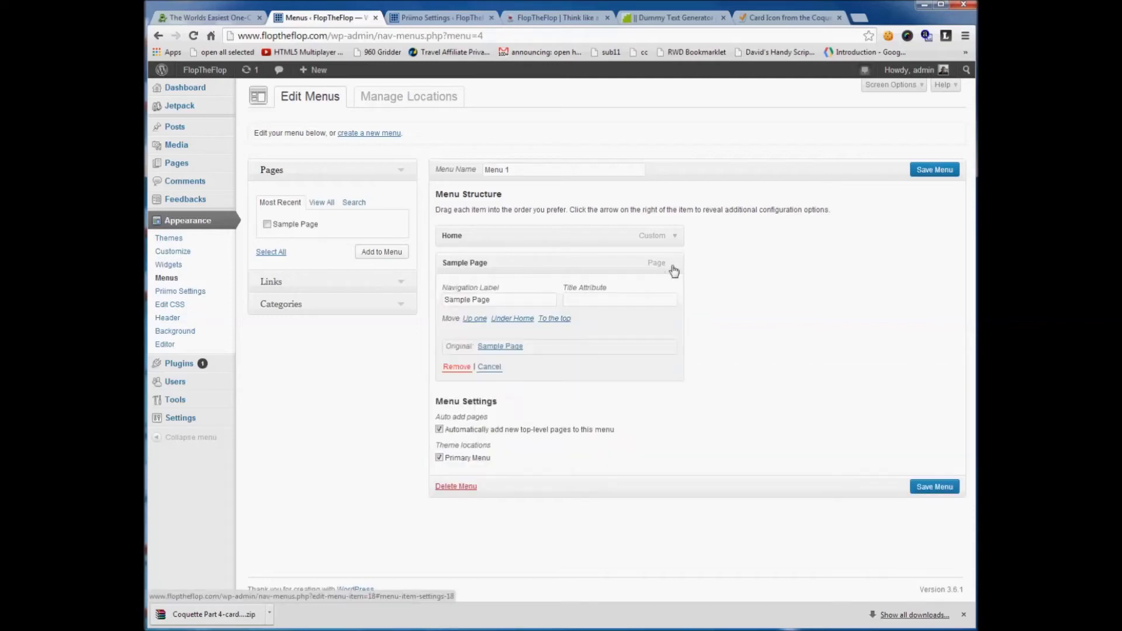
{"action": "left_click", "coordinate": [456, 367]}
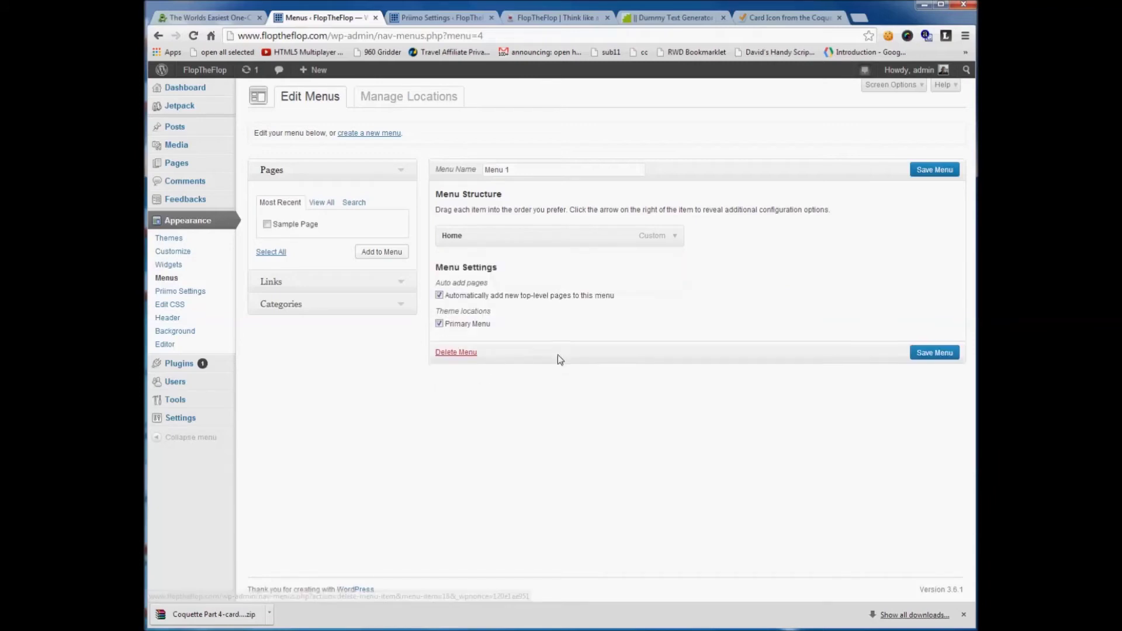
{"action": "left_click", "coordinate": [680, 239]}
{"action": "left_click", "coordinate": [679, 240]}
{"action": "left_click", "coordinate": [679, 240]}
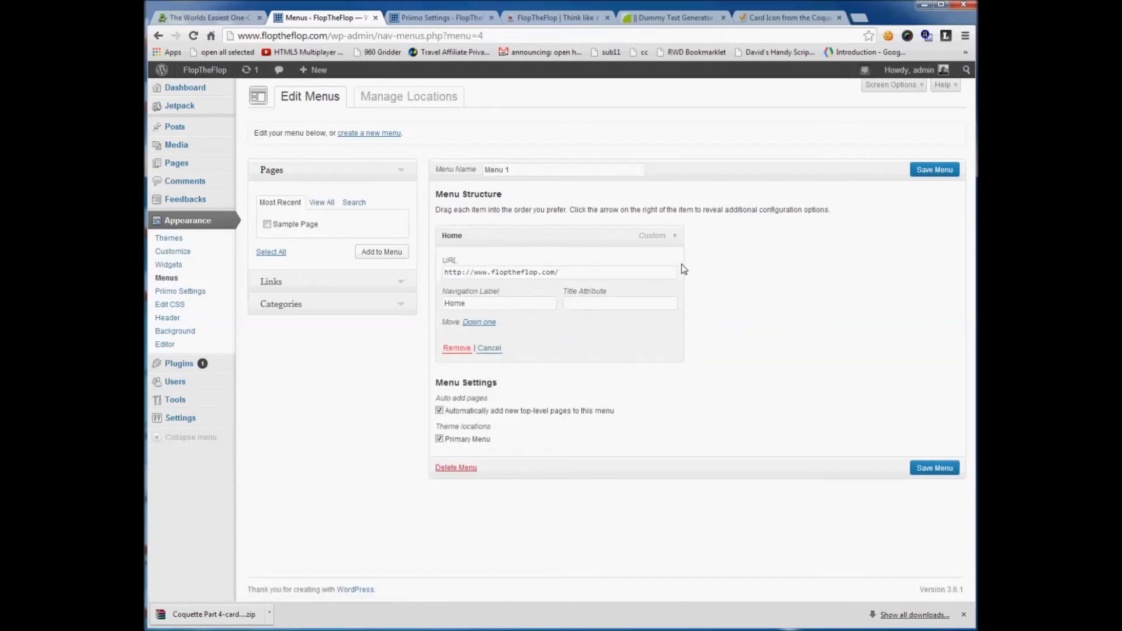
{"action": "left_click", "coordinate": [461, 350]}
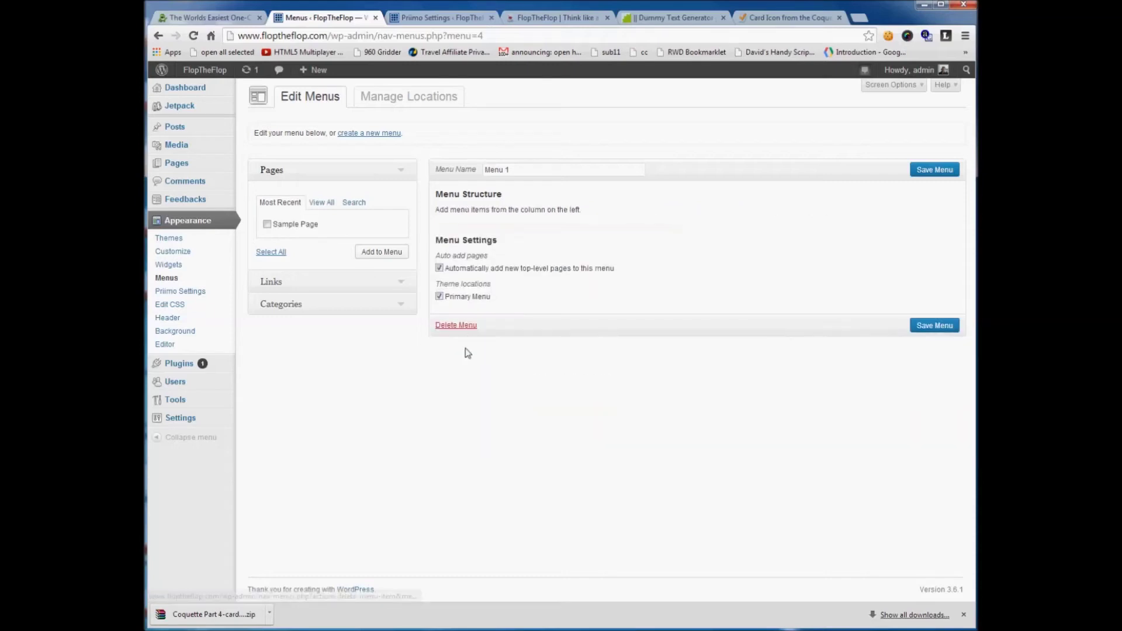
{"action": "left_click", "coordinate": [318, 305]}
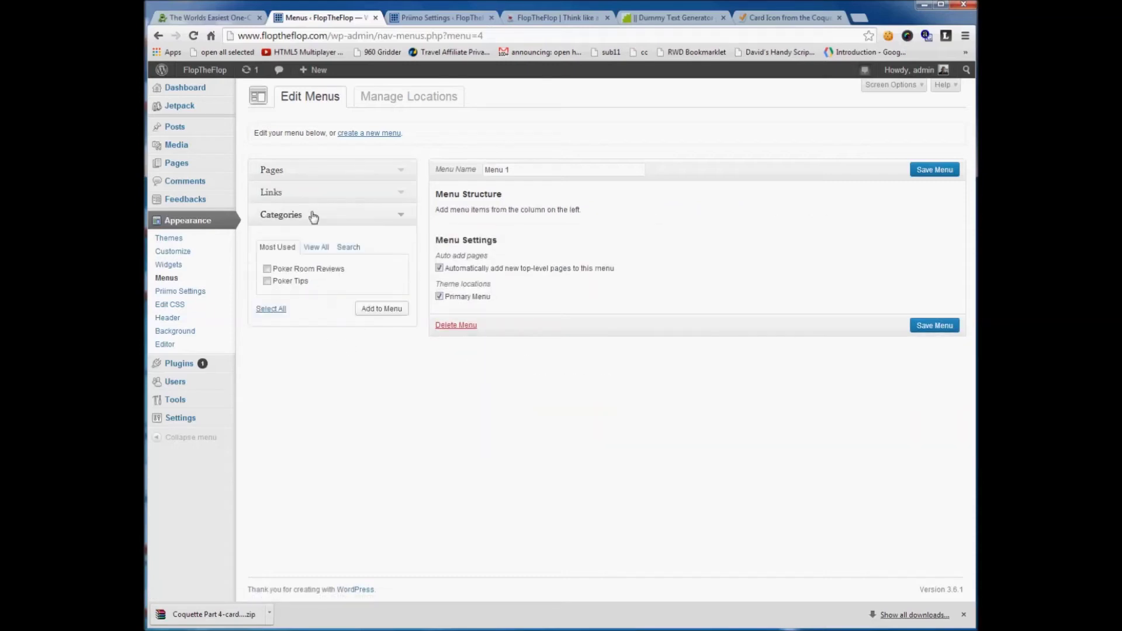
{"action": "left_click", "coordinate": [310, 194]}
{"action": "left_click", "coordinate": [349, 227]}
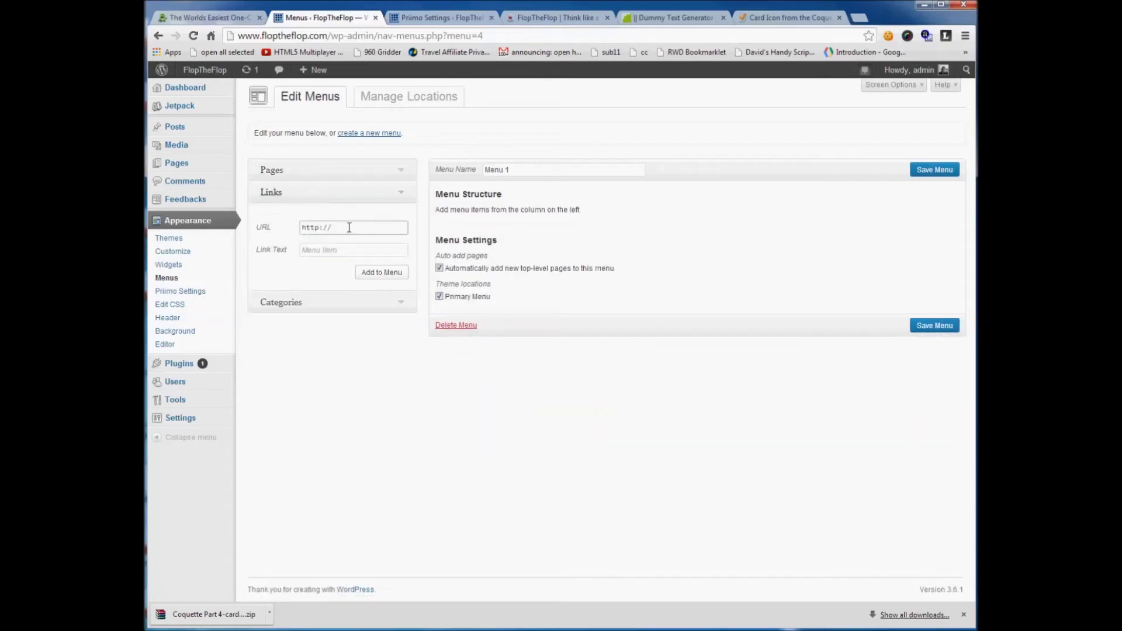
{"action": "type", "text": "www.floptheflop.com"}
{"action": "key", "text": "Tab"}
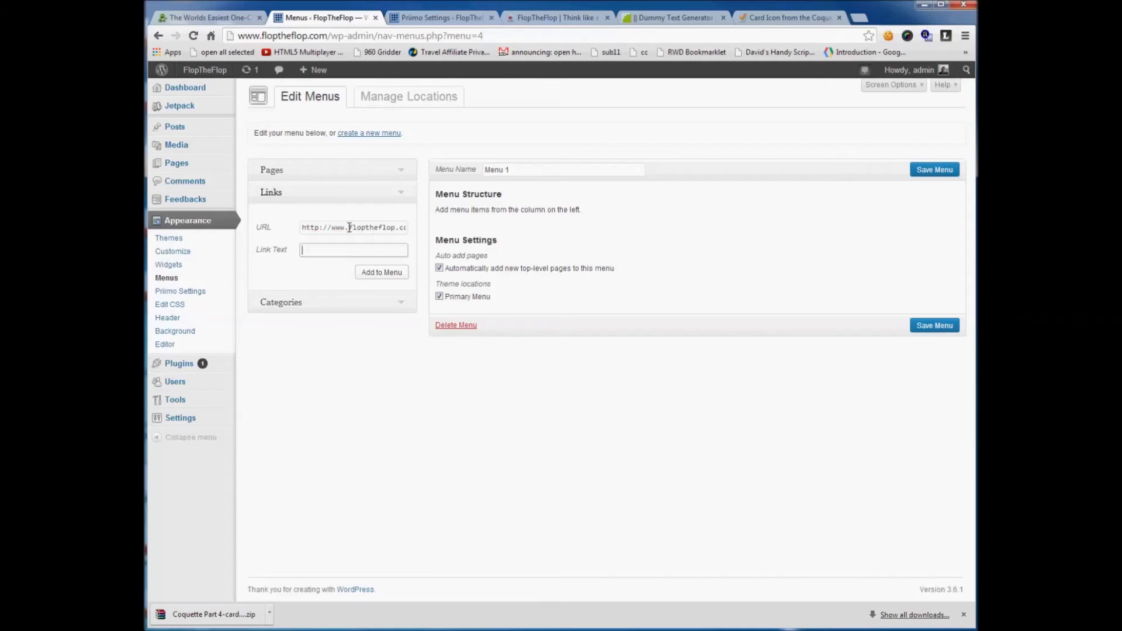
{"action": "left_click", "coordinate": [376, 275]}
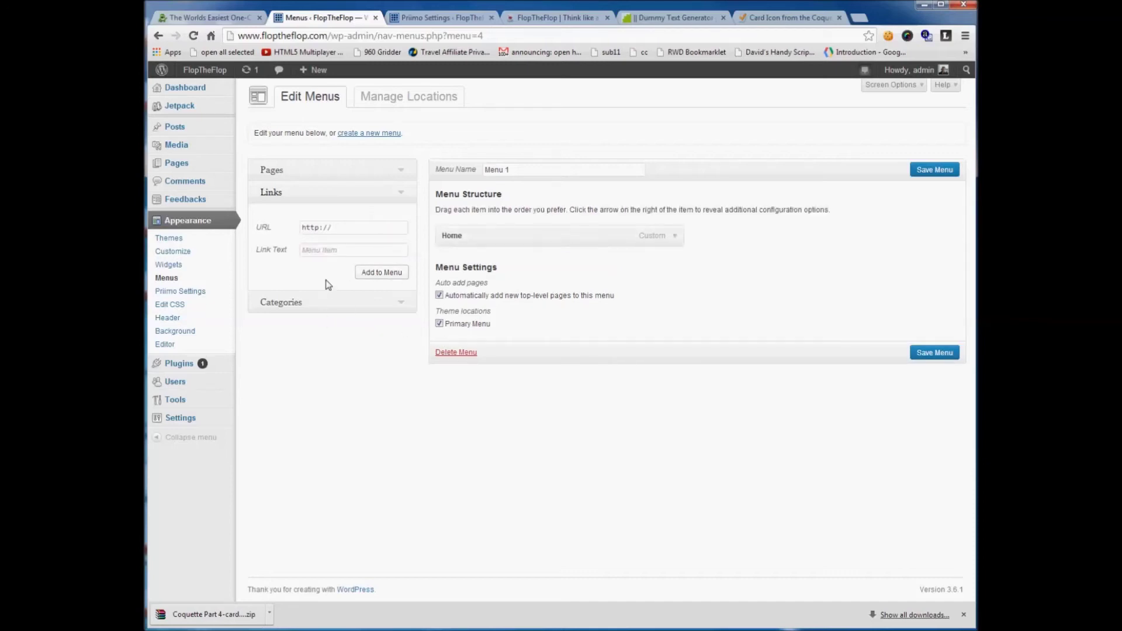
- Add the Poker Tips and Poker Room Reviews categories, put Poker Tips first, and save
{"action": "left_click", "coordinate": [322, 306]}
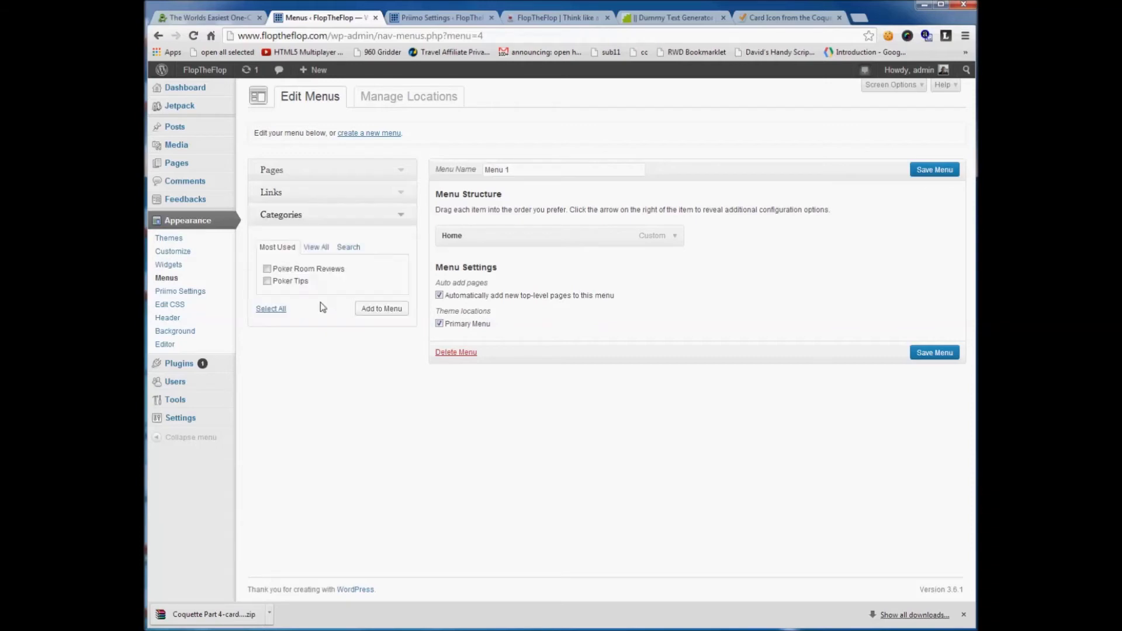
{"action": "left_click", "coordinate": [268, 281]}
{"action": "left_click", "coordinate": [267, 269]}
{"action": "left_click", "coordinate": [367, 317]}
{"action": "left_click_drag", "start_coordinate": [493, 291], "coordinate": [508, 264]}
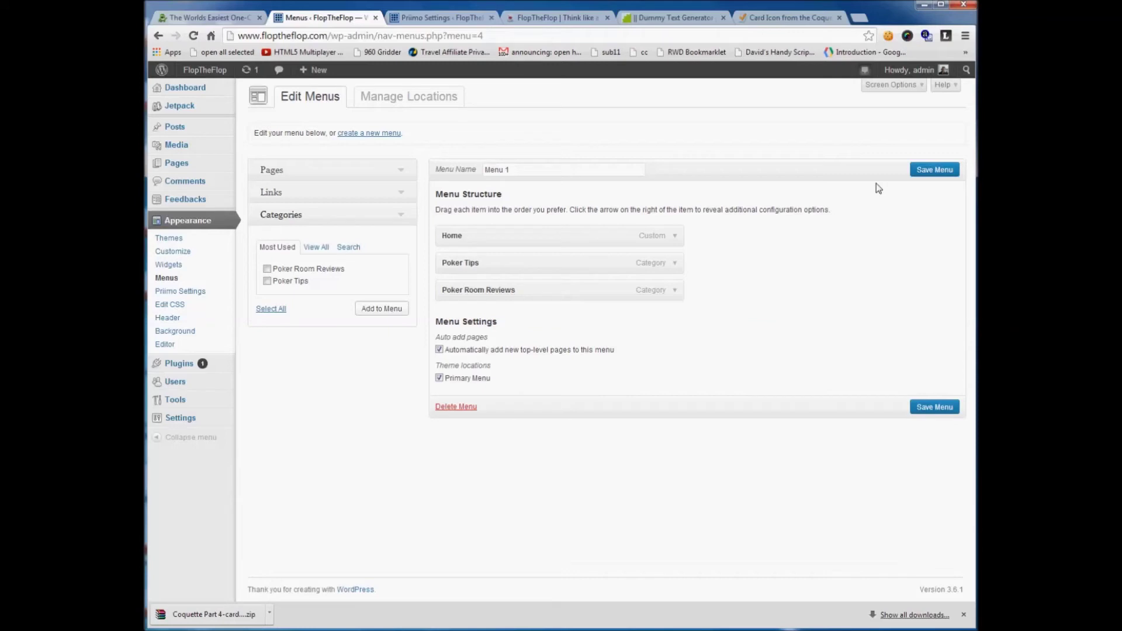
{"action": "left_click", "coordinate": [916, 167]}
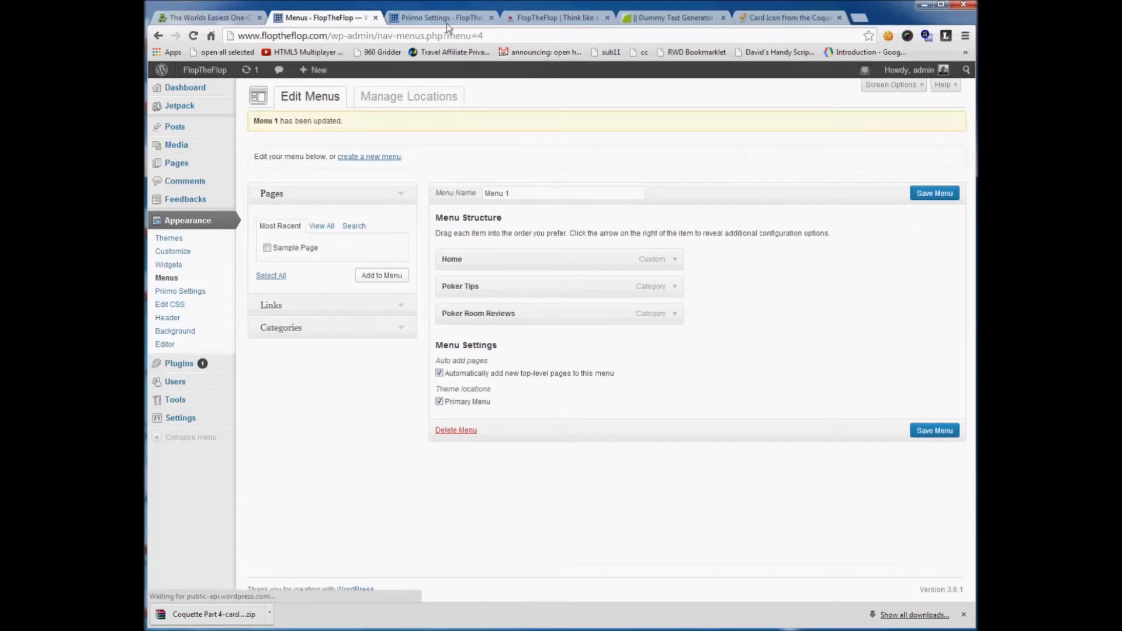
- Close the Priimo Settings tab and reload the live site
{"action": "left_click", "coordinate": [436, 18]}
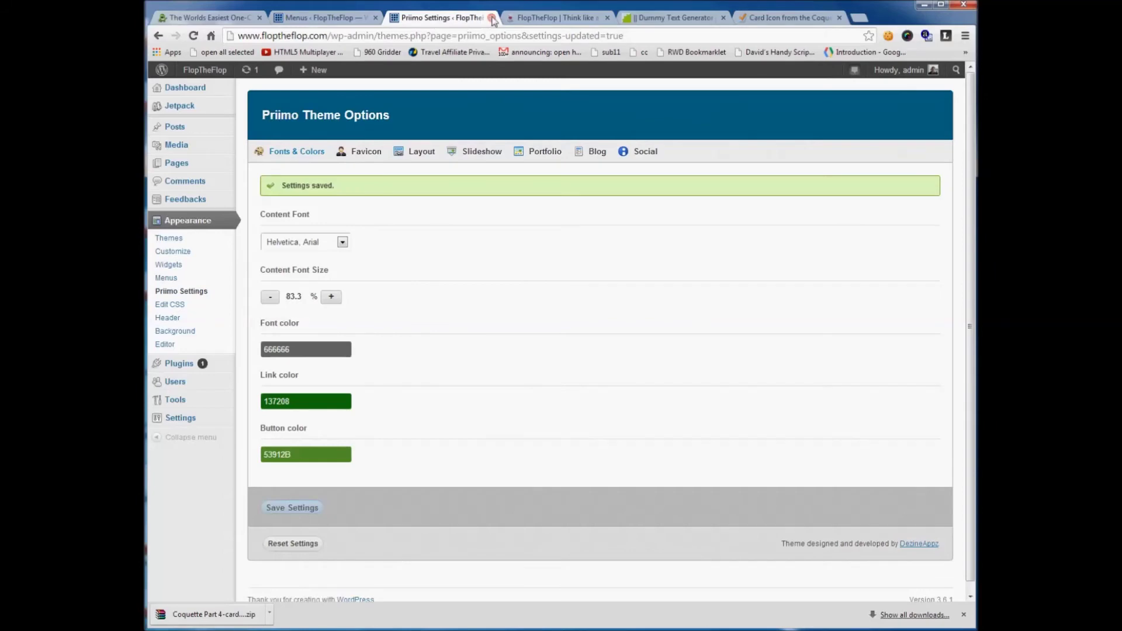
{"action": "left_click", "coordinate": [491, 17]}
{"action": "right_click", "coordinate": [228, 137]}
{"action": "left_click", "coordinate": [263, 175]}
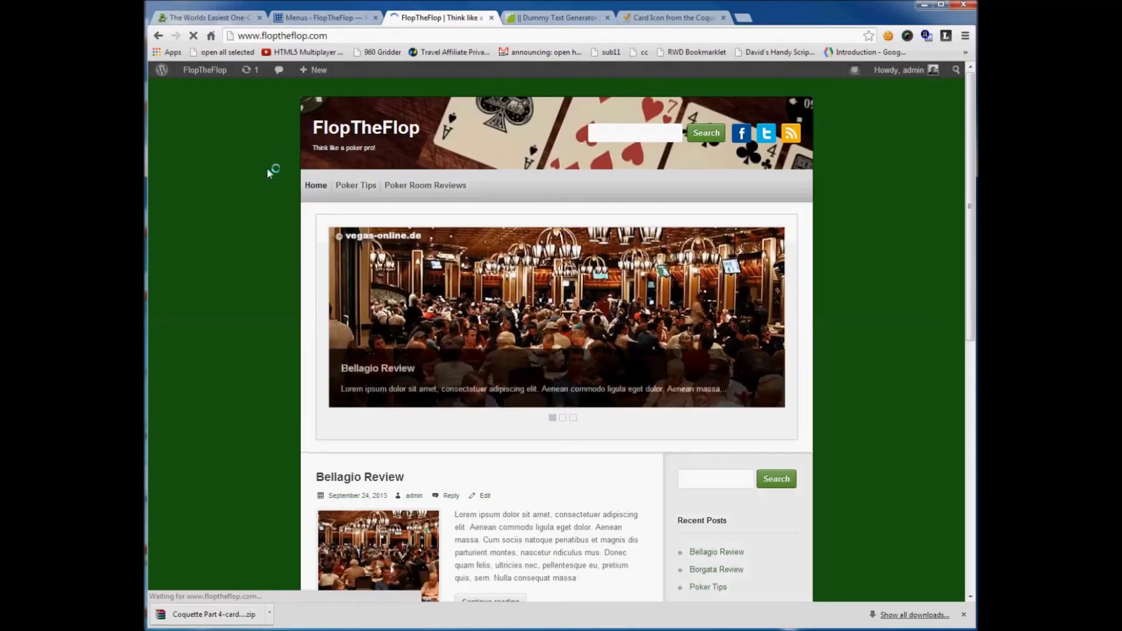
- Check the Poker Tips and Poker Room Reviews category pages, then return to the menu editor
{"action": "left_click", "coordinate": [368, 193]}
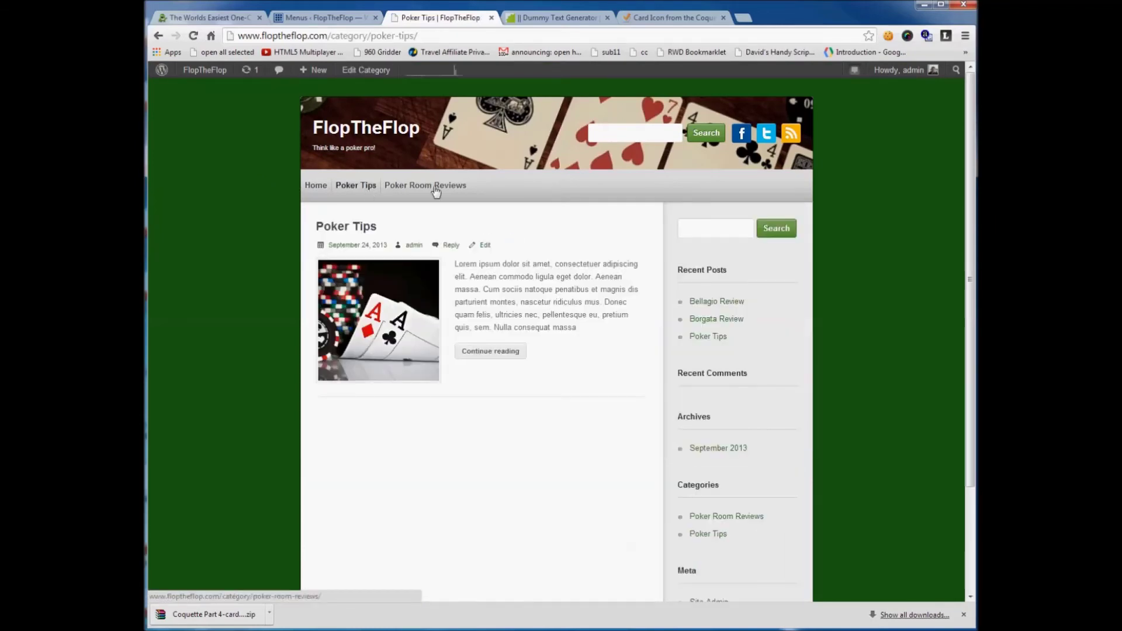
{"action": "left_click", "coordinate": [434, 187]}
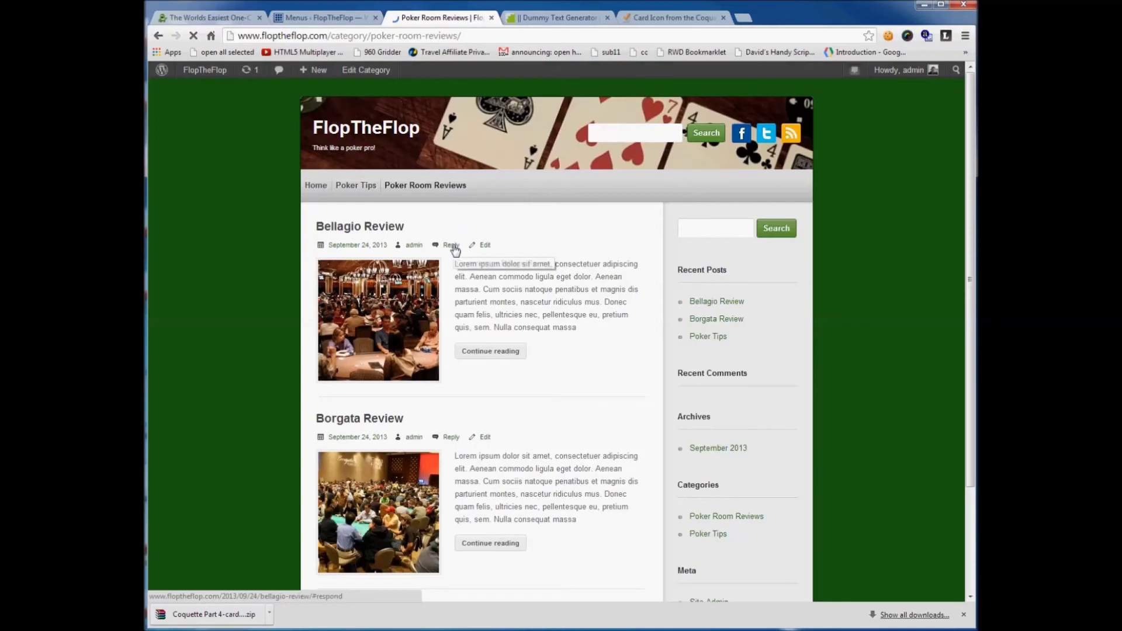
{"action": "scroll", "coordinate": [526, 320], "scroll_direction": "down", "scroll_amount": 1}
{"action": "scroll", "coordinate": [526, 320], "scroll_direction": "down", "scroll_amount": 1}
{"action": "scroll", "coordinate": [524, 310], "scroll_direction": "up", "scroll_amount": 3}
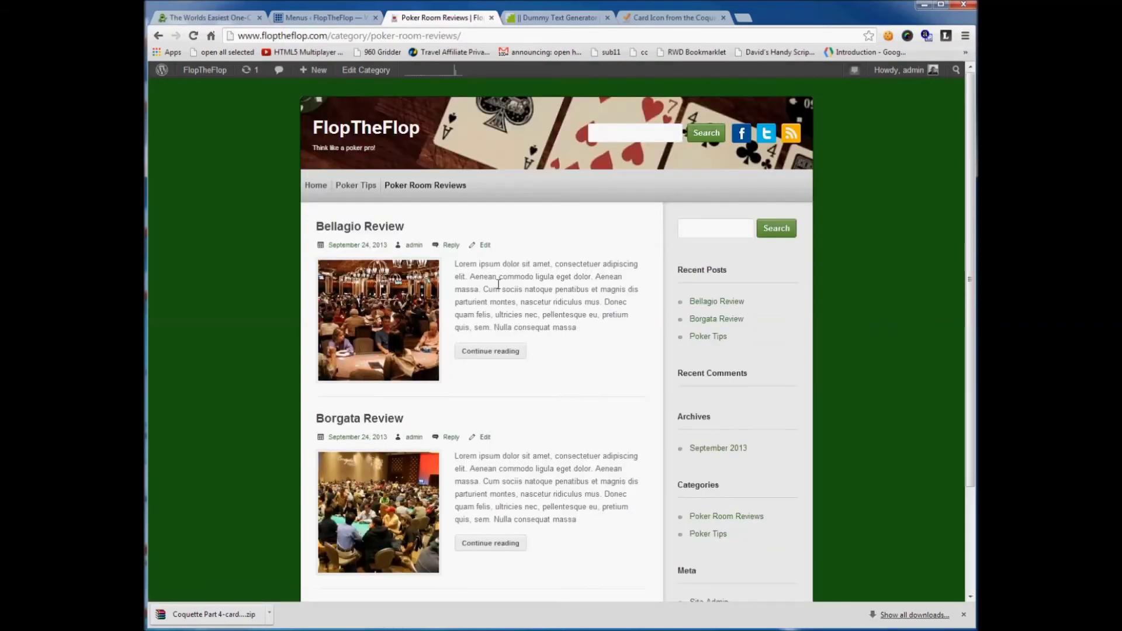
{"action": "left_click", "coordinate": [309, 18]}
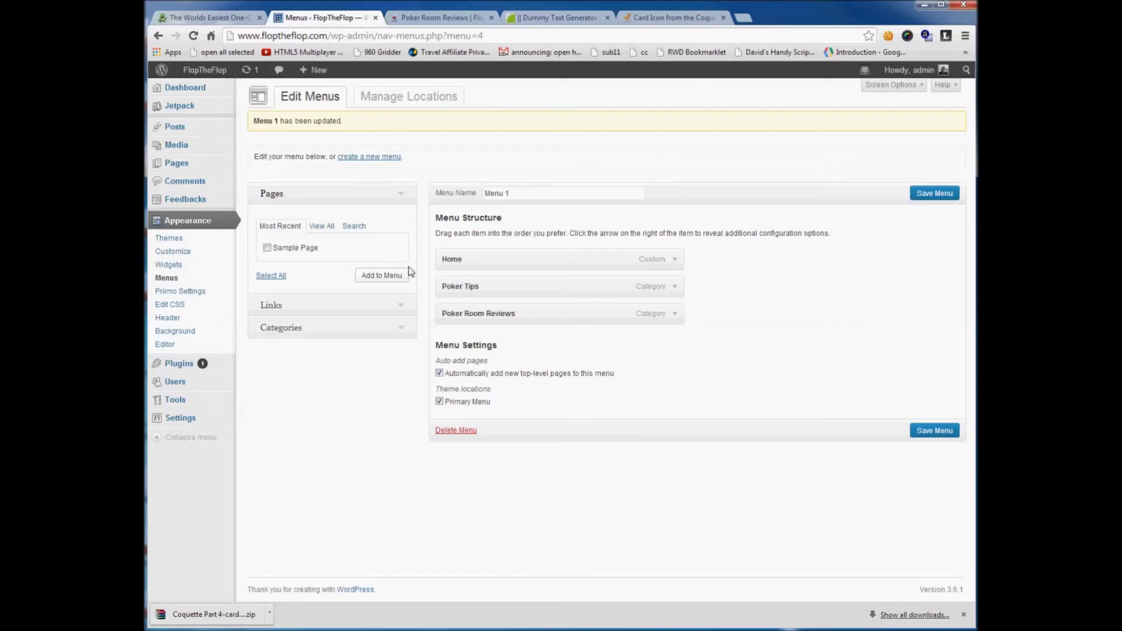
{"action": "left_click", "coordinate": [431, 18]}
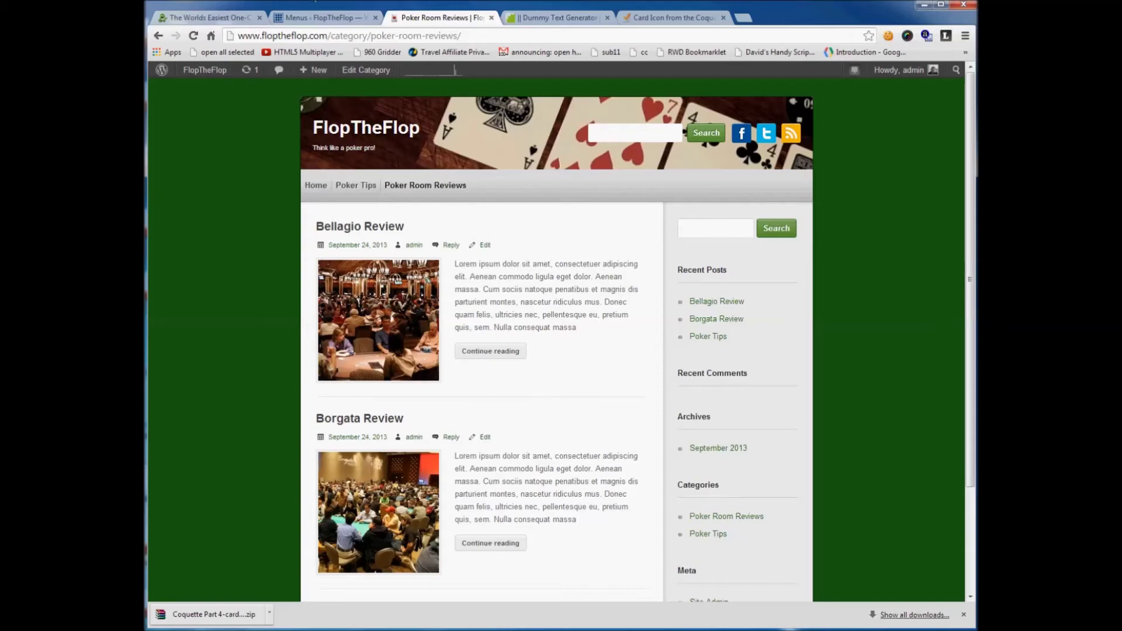
{"action": "left_click", "coordinate": [304, 15]}
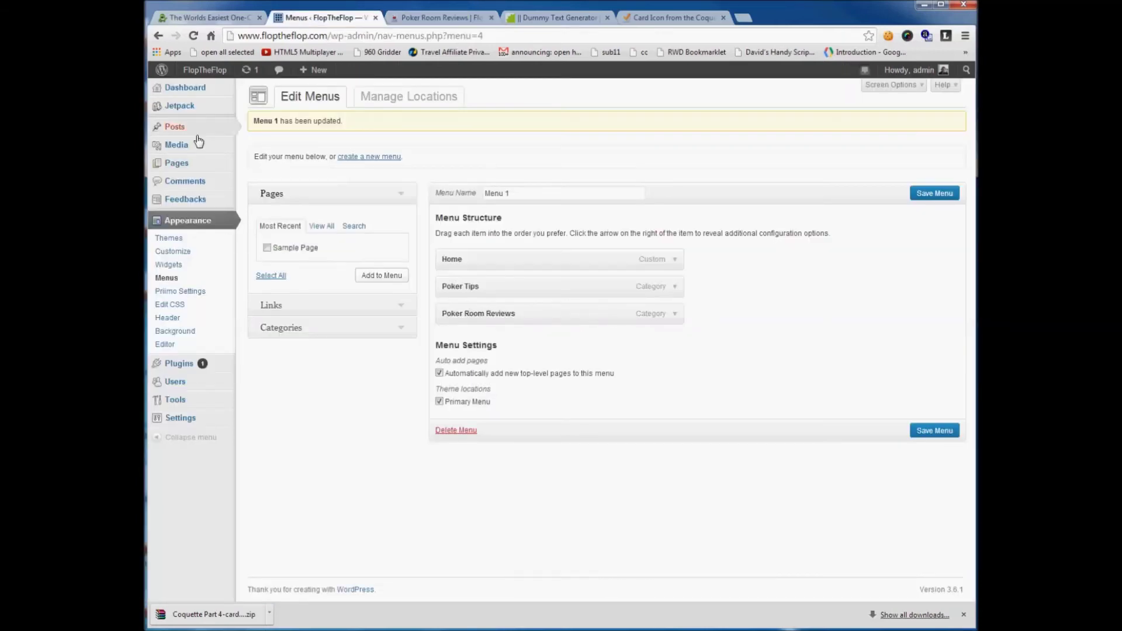
- Add a West Coast category with Poker Room Reviews as its parent
{"action": "mouse_move", "coordinate": [198, 136]}
{"action": "left_click", "coordinate": [255, 155]}
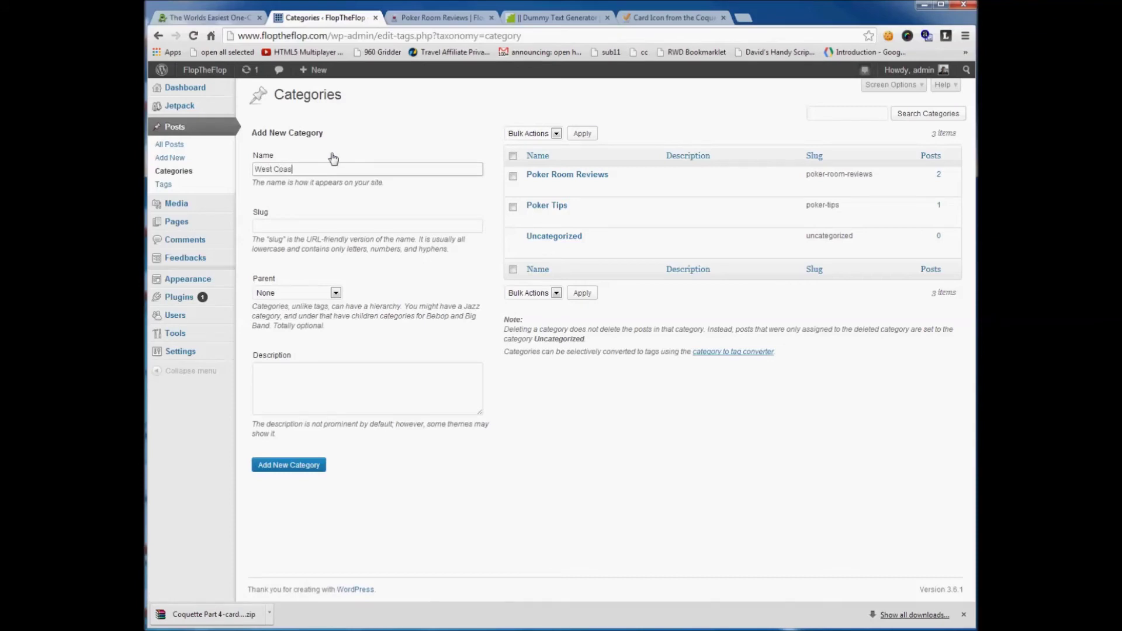
{"action": "left_click", "coordinate": [286, 224]}
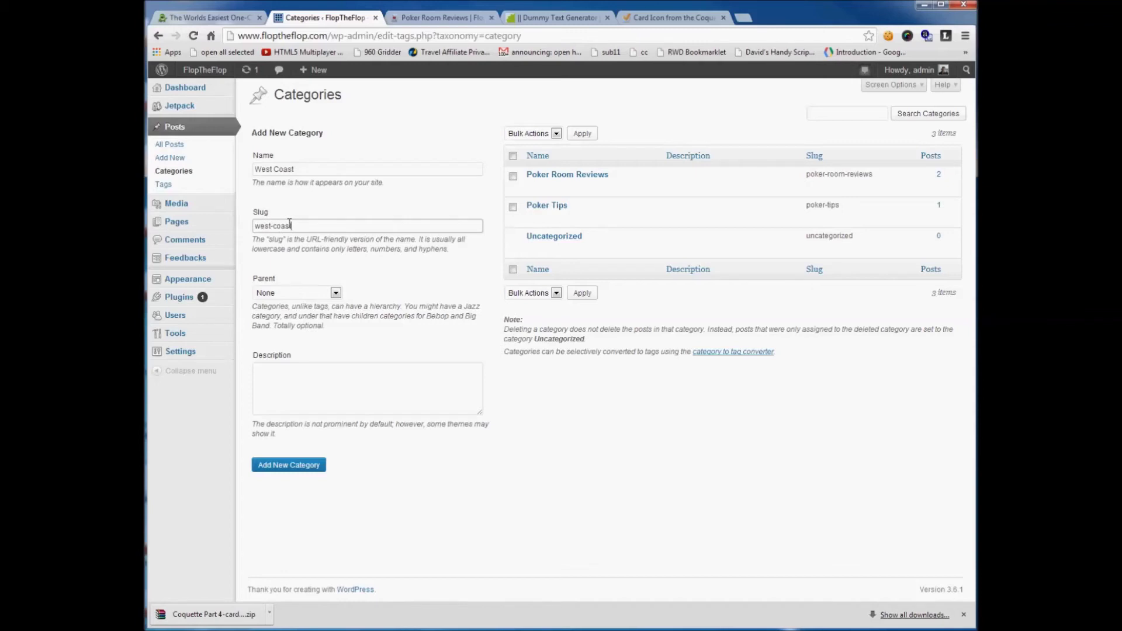
{"action": "left_click", "coordinate": [297, 294]}
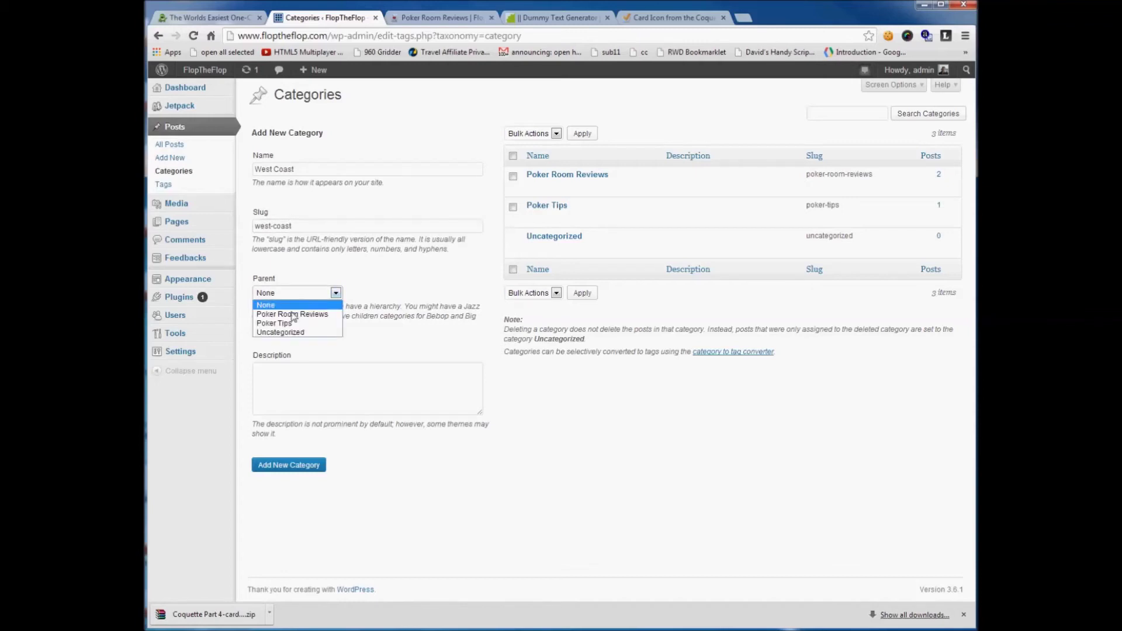
{"action": "left_click", "coordinate": [293, 315]}
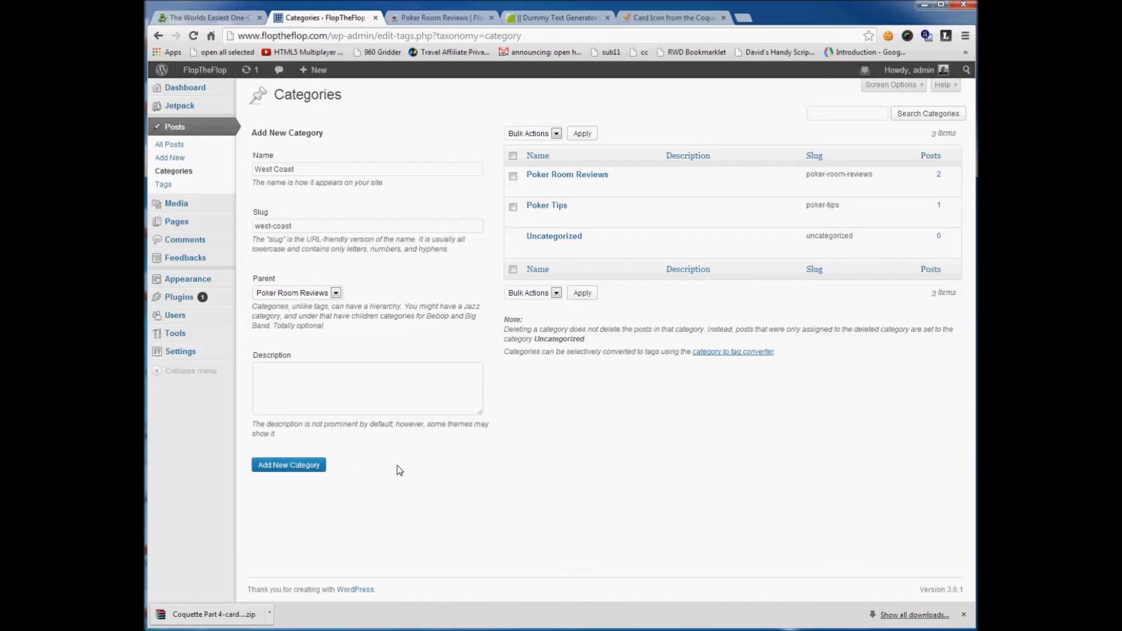
{"action": "left_click", "coordinate": [293, 167]}
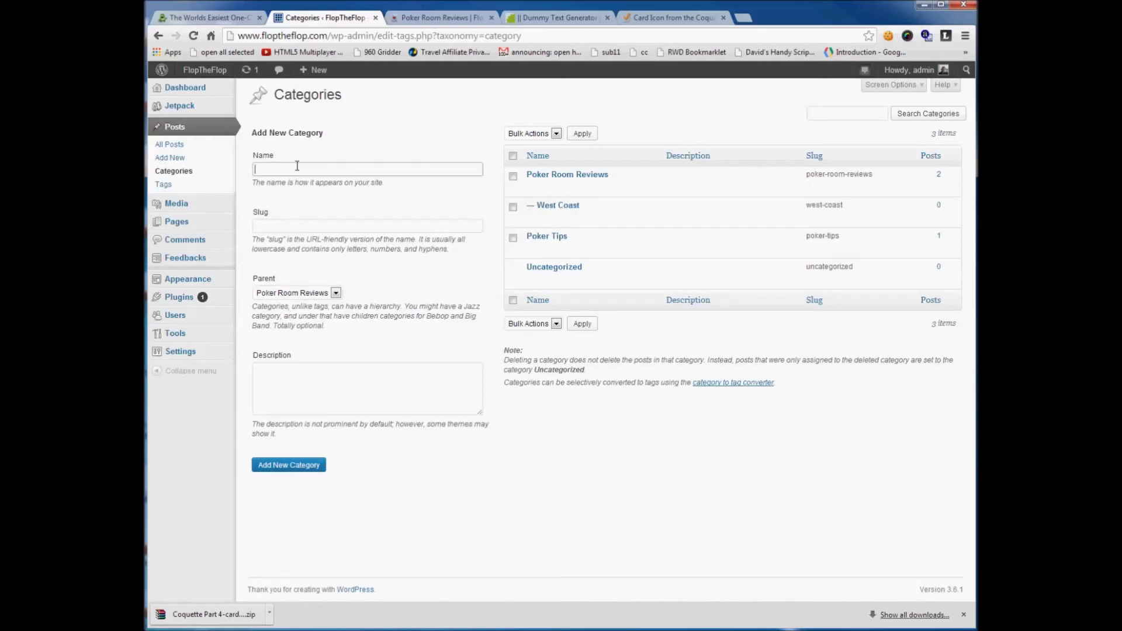
- Add an East Coast category under Poker Room Reviews
{"action": "type", "text": "East Coast"}
{"action": "key", "text": "Tab"}
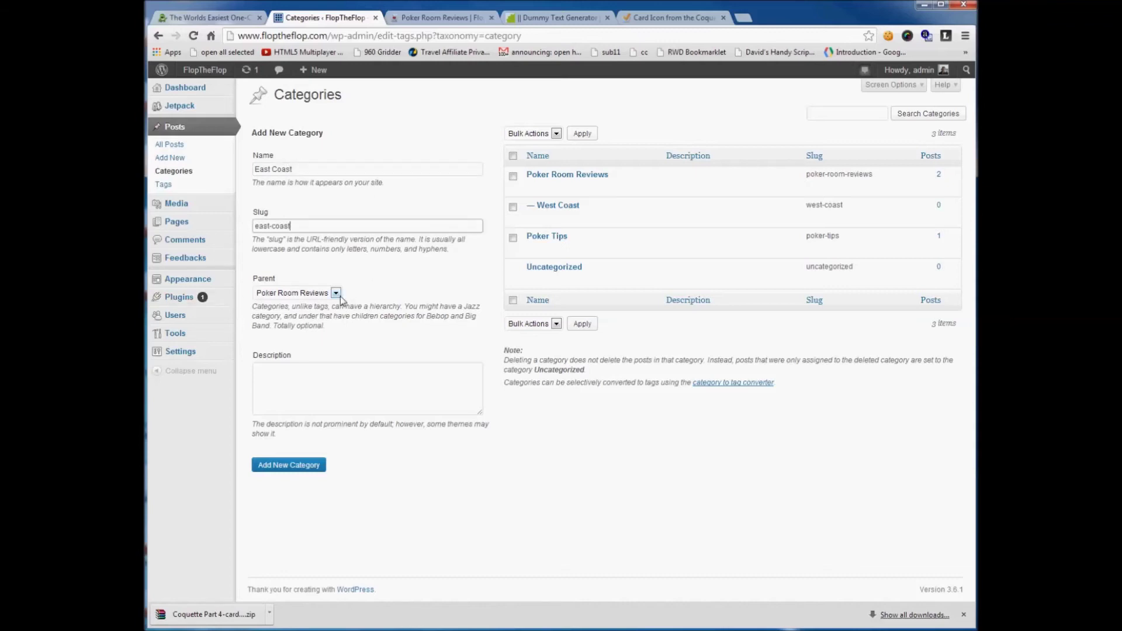
{"action": "left_click", "coordinate": [299, 468]}
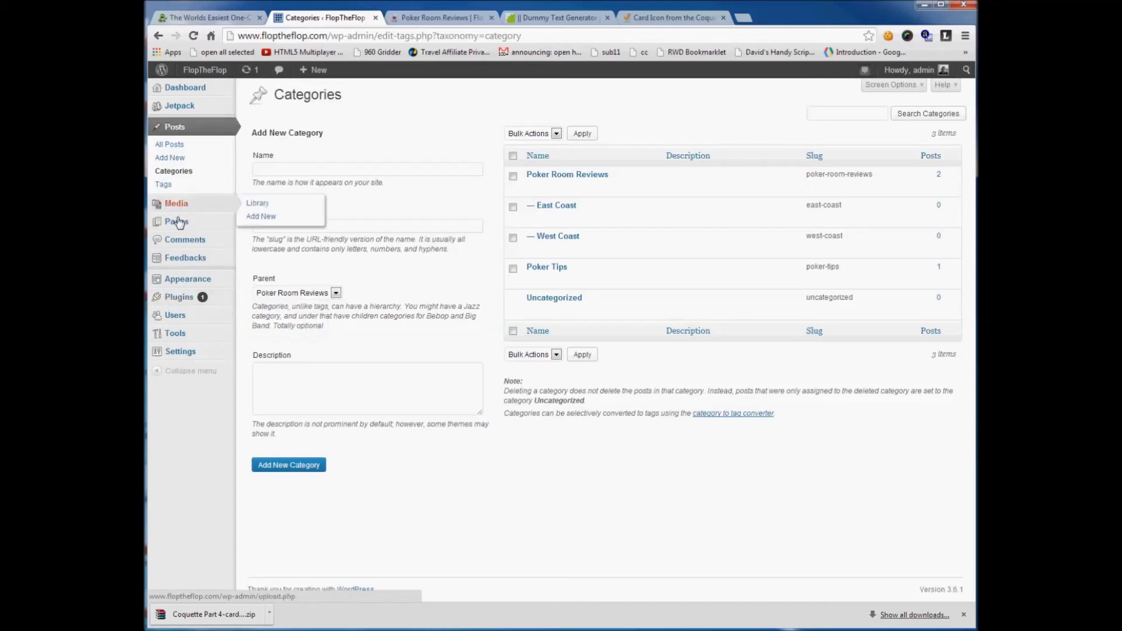
{"action": "mouse_move", "coordinate": [176, 278]}
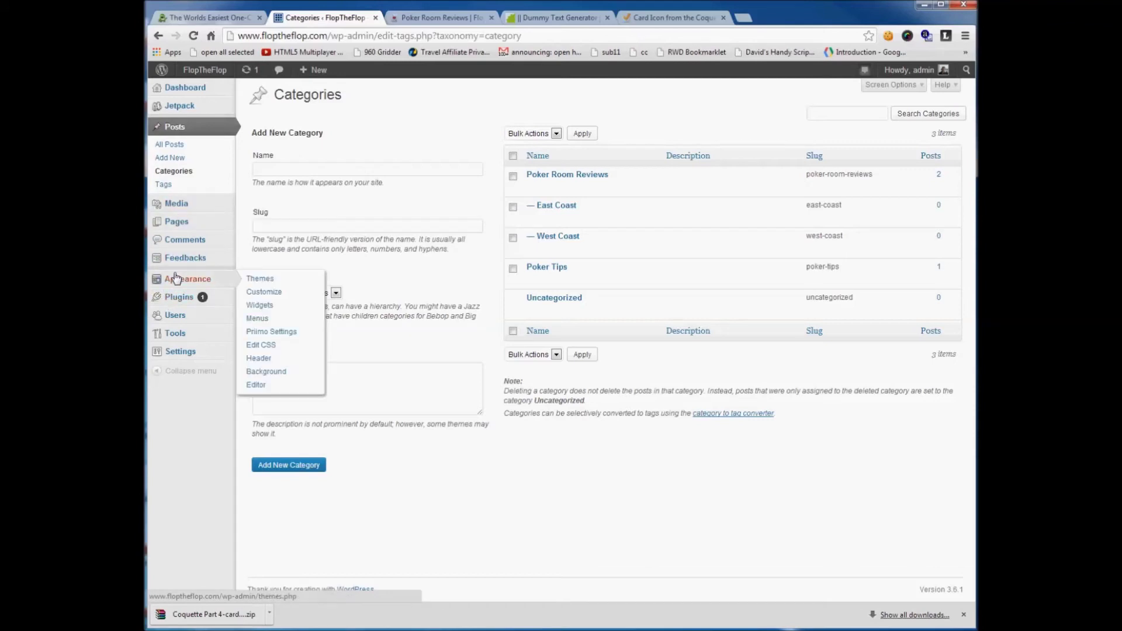
- Add the East Coast and West Coast categories to Menu 1, save, and reload the live site
{"action": "left_click", "coordinate": [258, 320]}
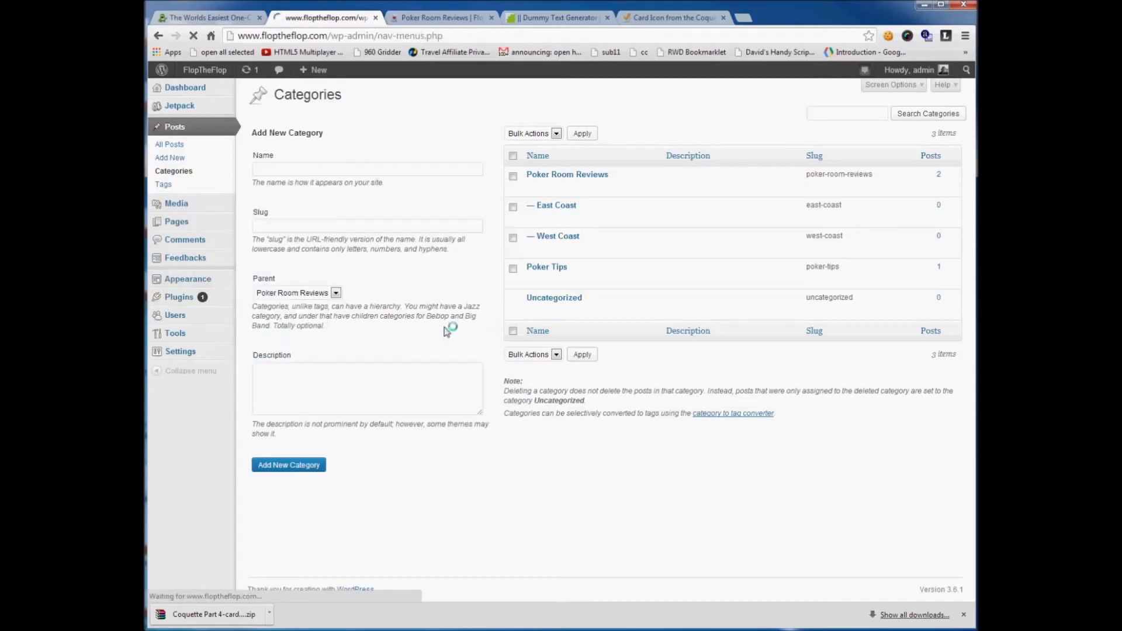
{"action": "left_click", "coordinate": [337, 304]}
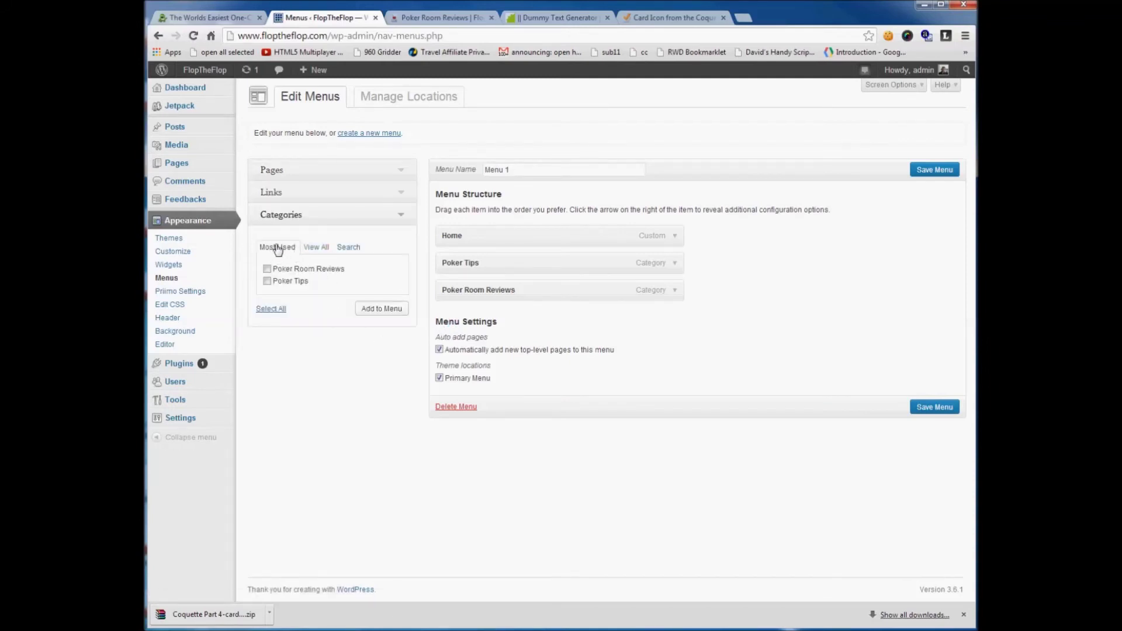
{"action": "left_click", "coordinate": [307, 251]}
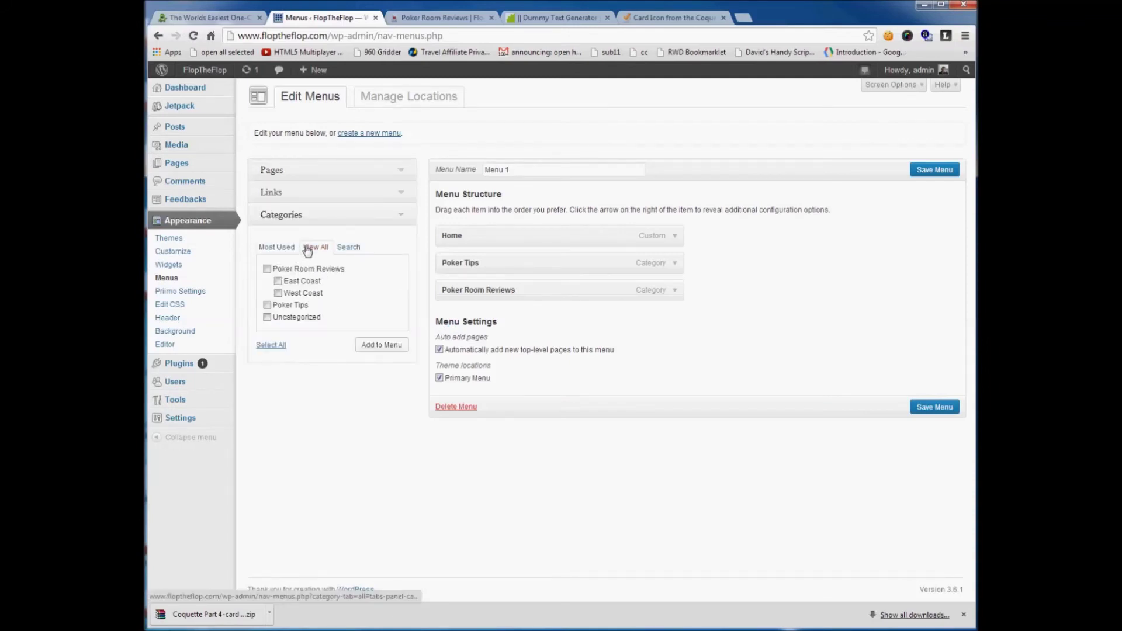
{"action": "left_click", "coordinate": [278, 282]}
{"action": "left_click", "coordinate": [278, 293]}
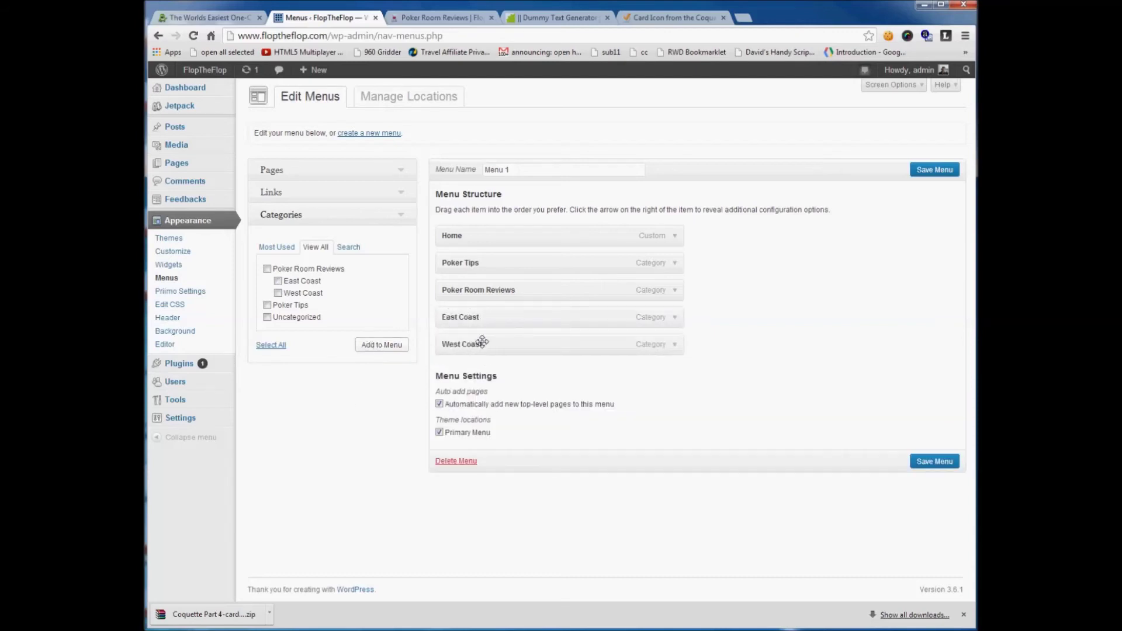
{"action": "left_click", "coordinate": [934, 171]}
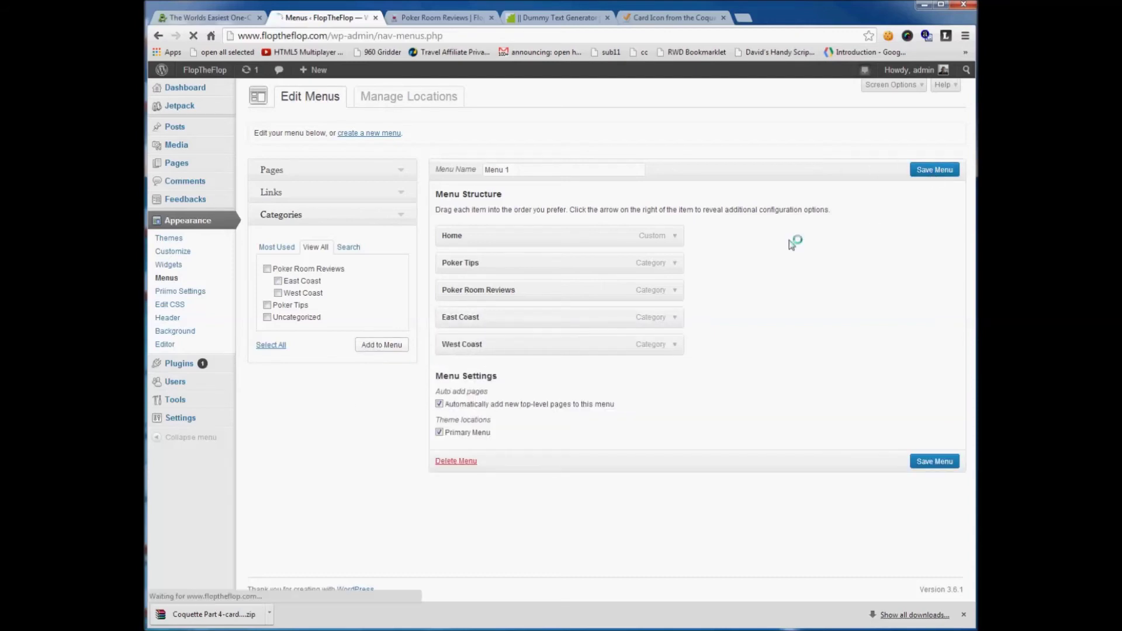
{"action": "left_click", "coordinate": [435, 18]}
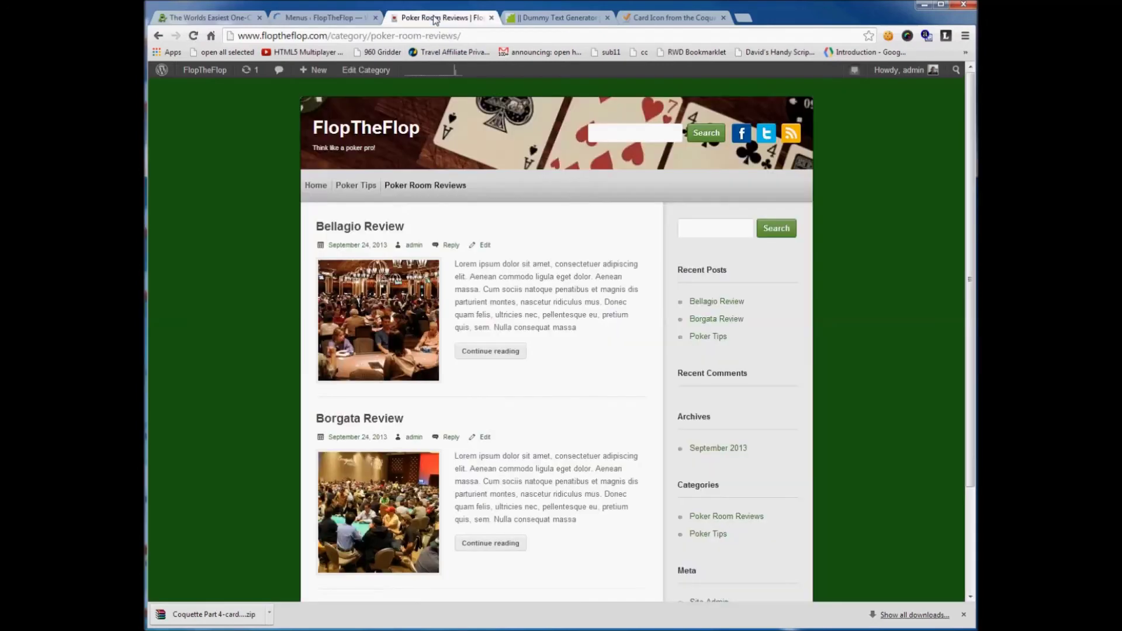
{"action": "key", "text": "F5"}
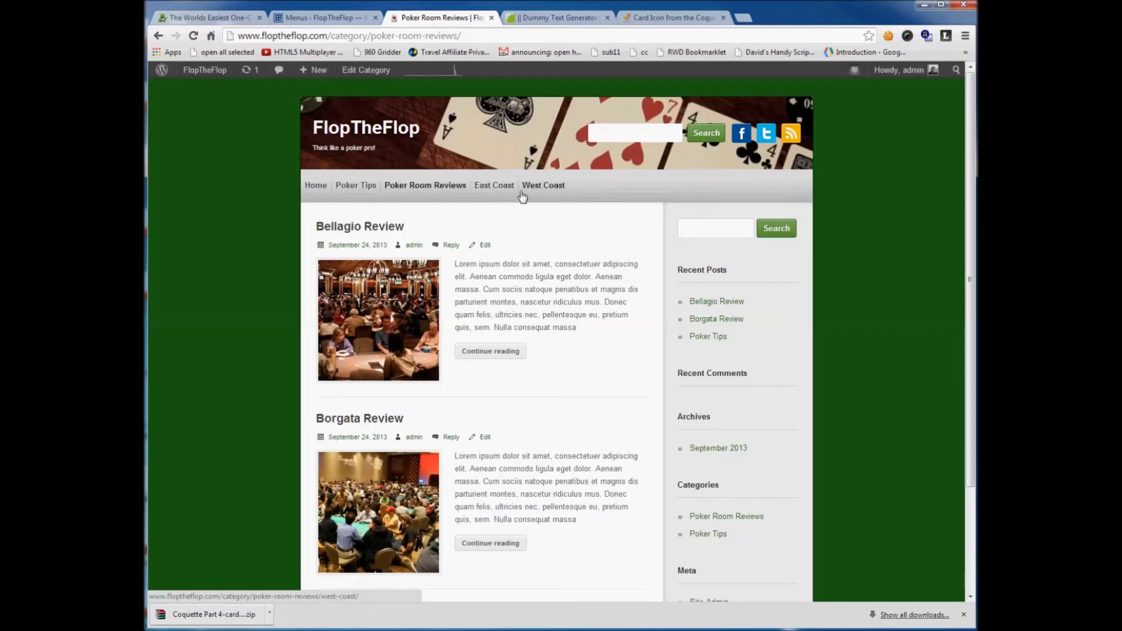
{"action": "left_click", "coordinate": [319, 18]}
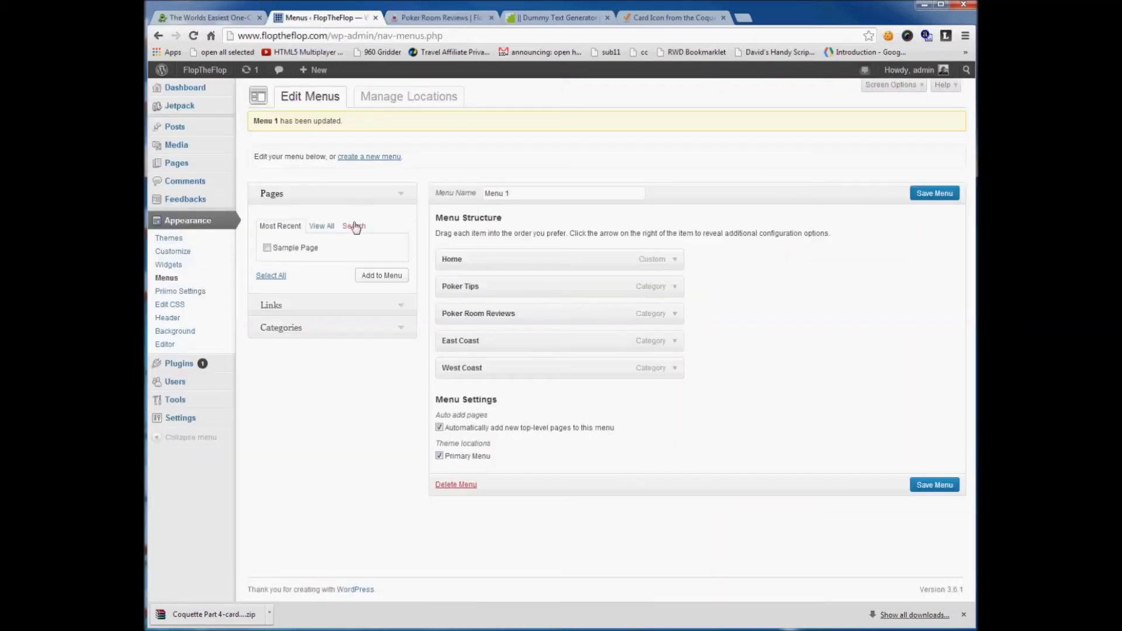
- Nest East Coast and West Coast under Poker Room Reviews, save, and test the site dropdown
{"action": "left_click_drag", "start_coordinate": [478, 340], "coordinate": [520, 367]}
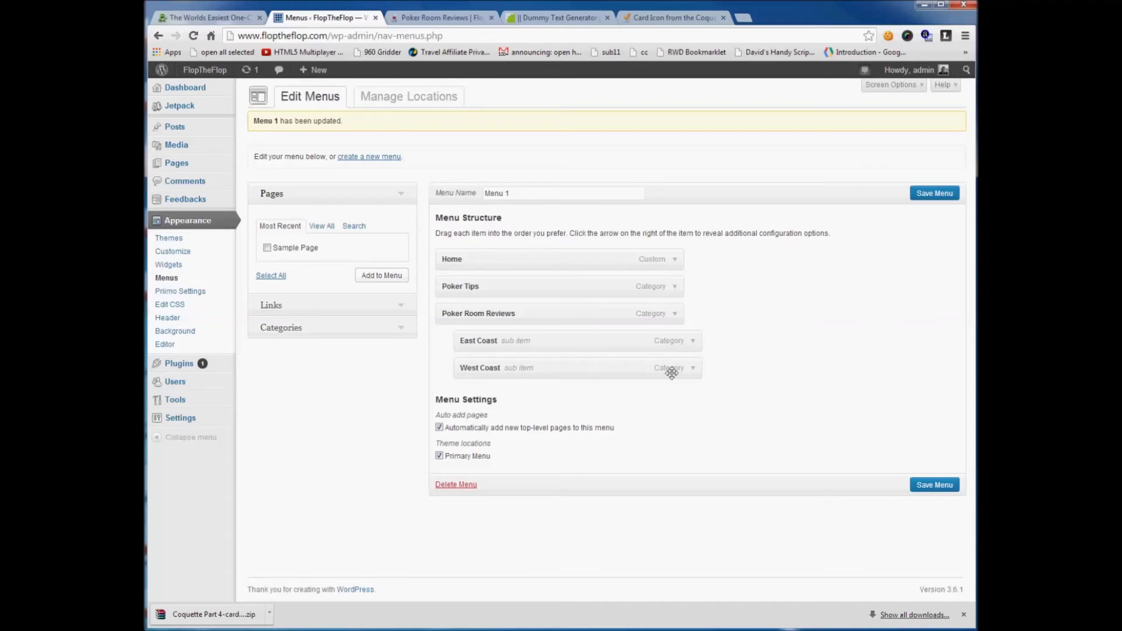
{"action": "left_click", "coordinate": [934, 197]}
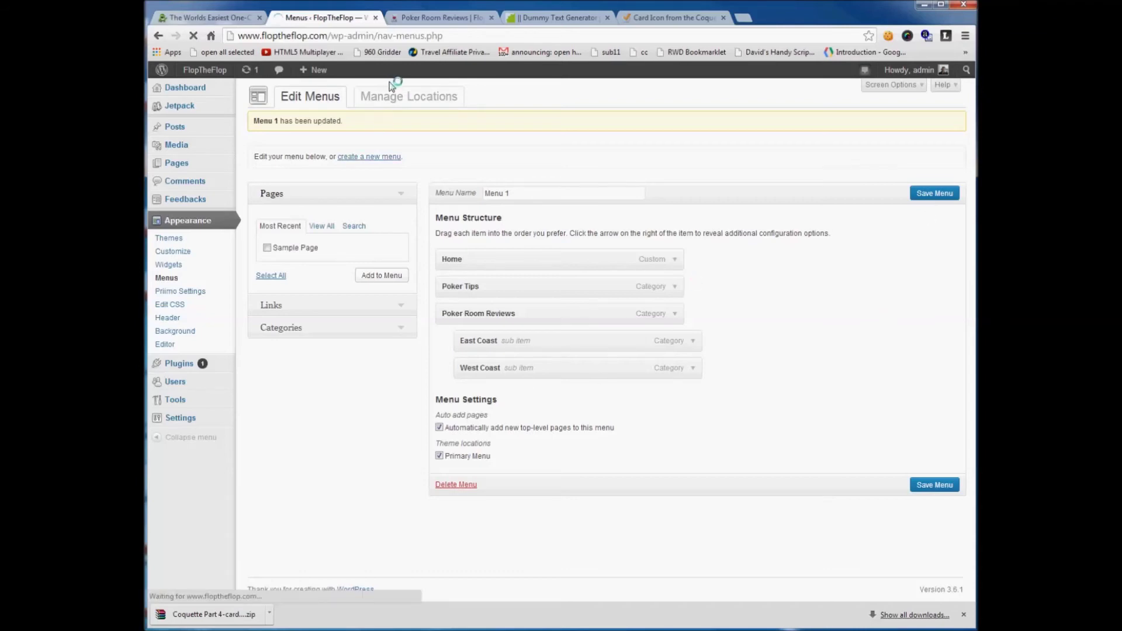
{"action": "left_click", "coordinate": [433, 19]}
{"action": "key", "text": "F5"}
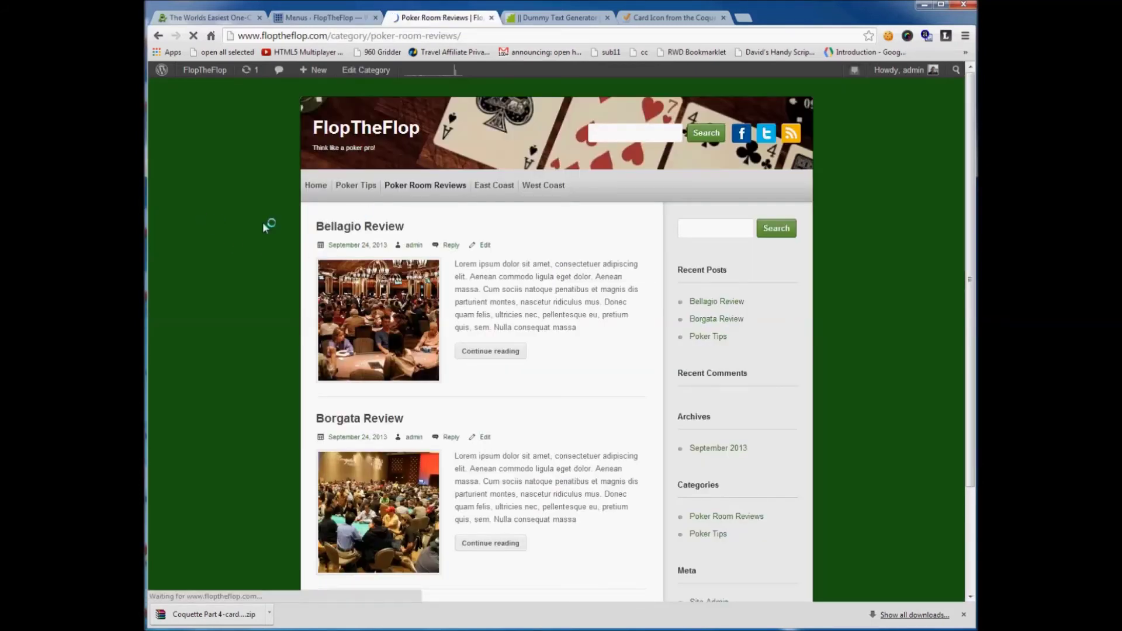
{"action": "mouse_move", "coordinate": [453, 182]}
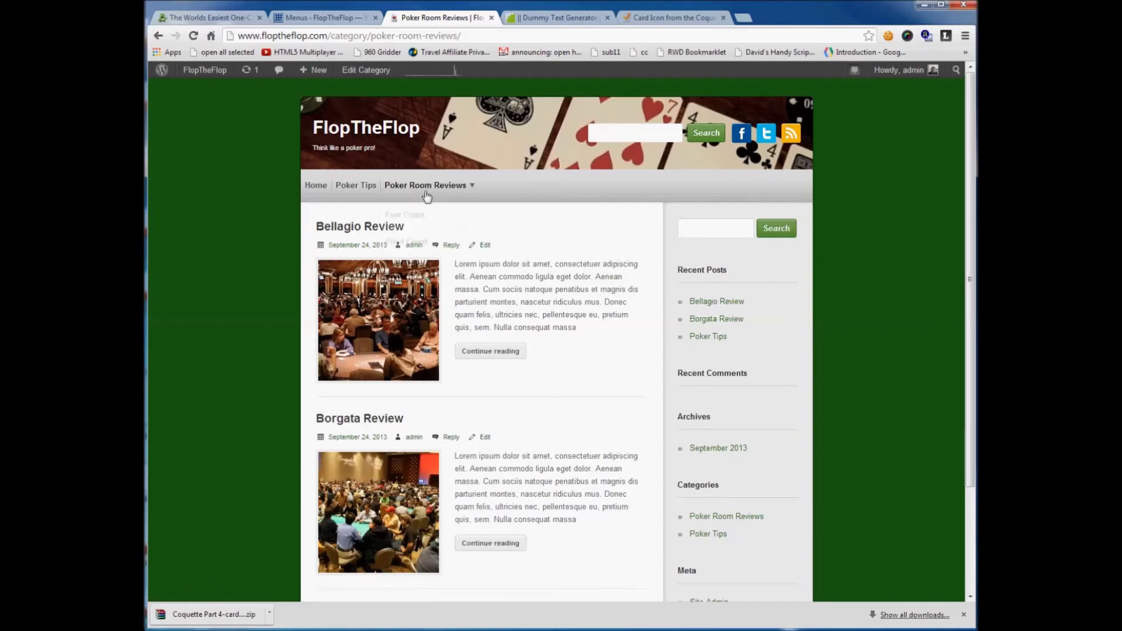
{"action": "left_click", "coordinate": [413, 218]}
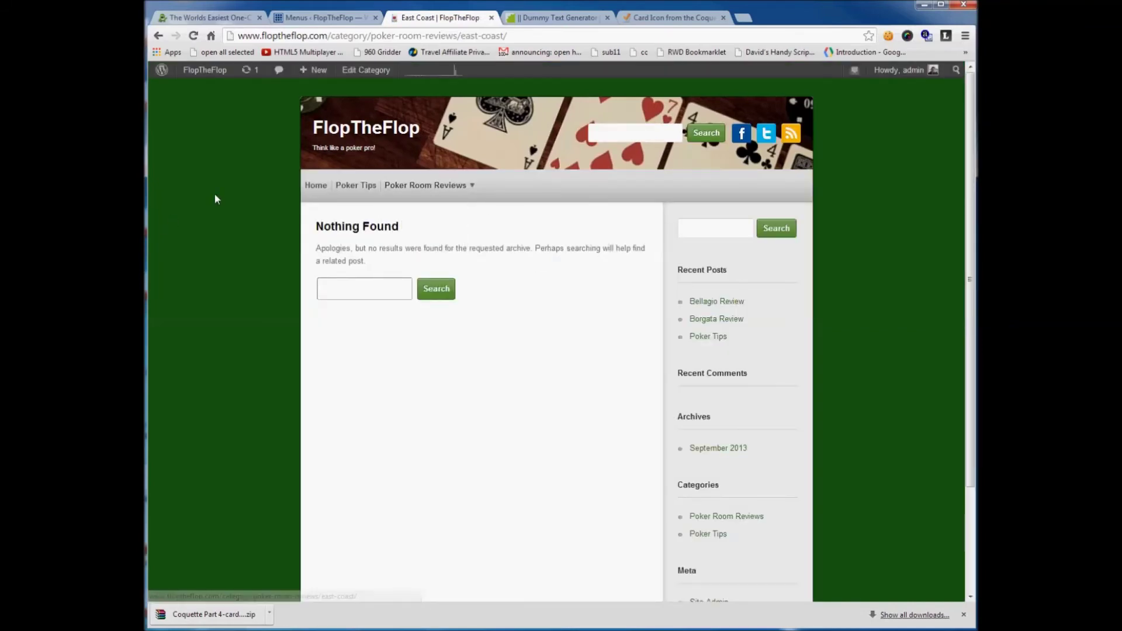
{"action": "left_click", "coordinate": [308, 19]}
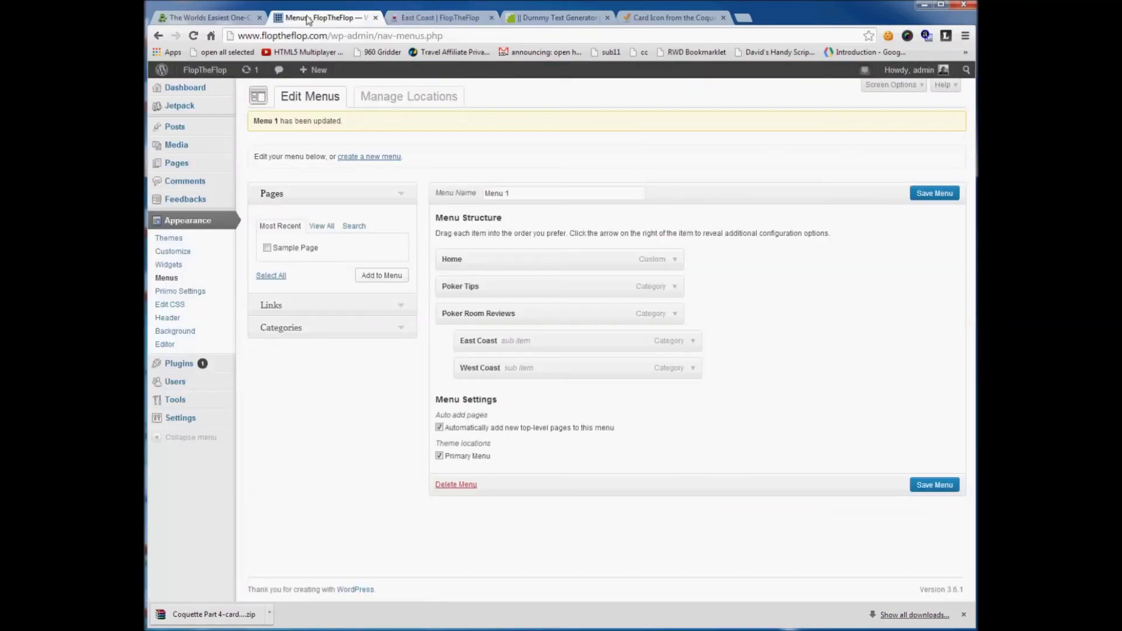
- Quick Edit Bellagio Review into West Coast and Borgata Review into East Coast
{"action": "left_click", "coordinate": [187, 133]}
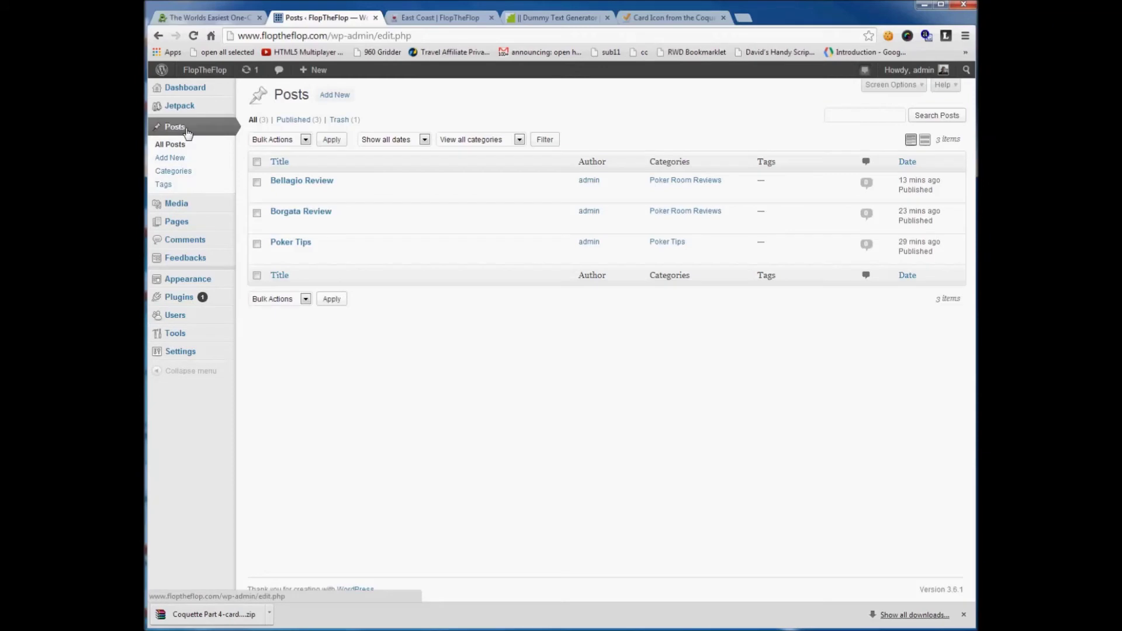
{"action": "left_click", "coordinate": [316, 193]}
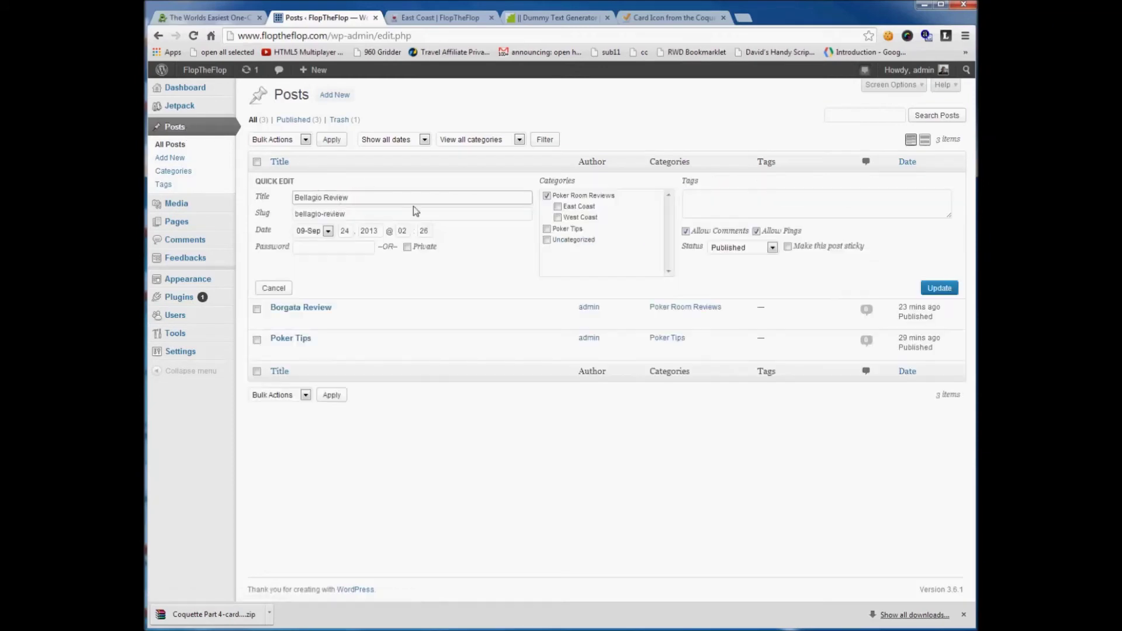
{"action": "left_click", "coordinate": [559, 217]}
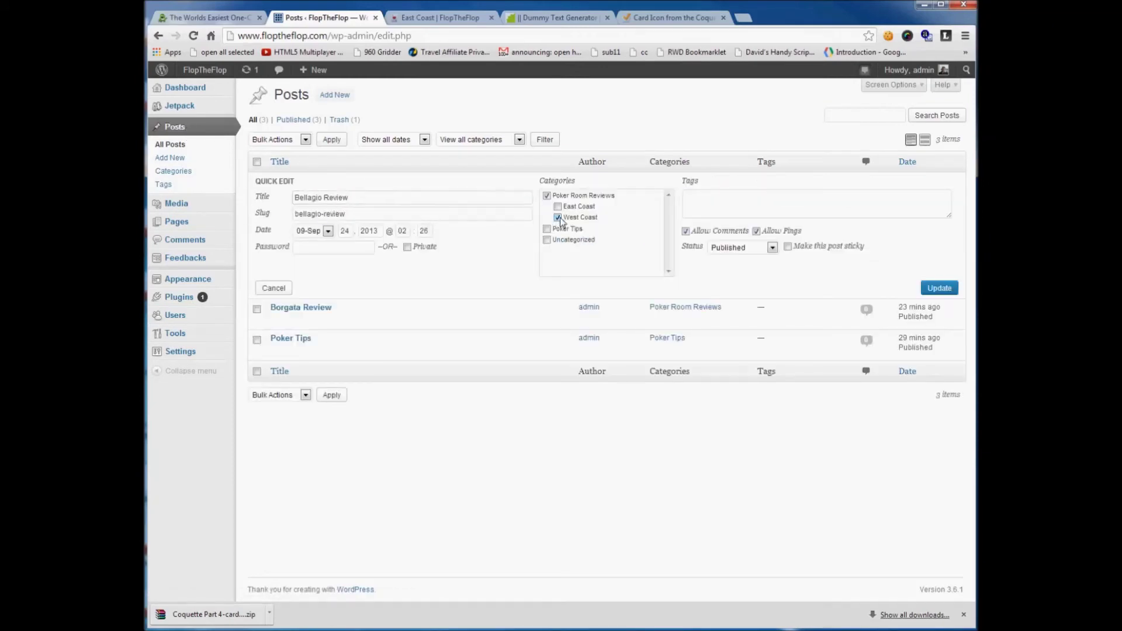
{"action": "left_click", "coordinate": [924, 287]}
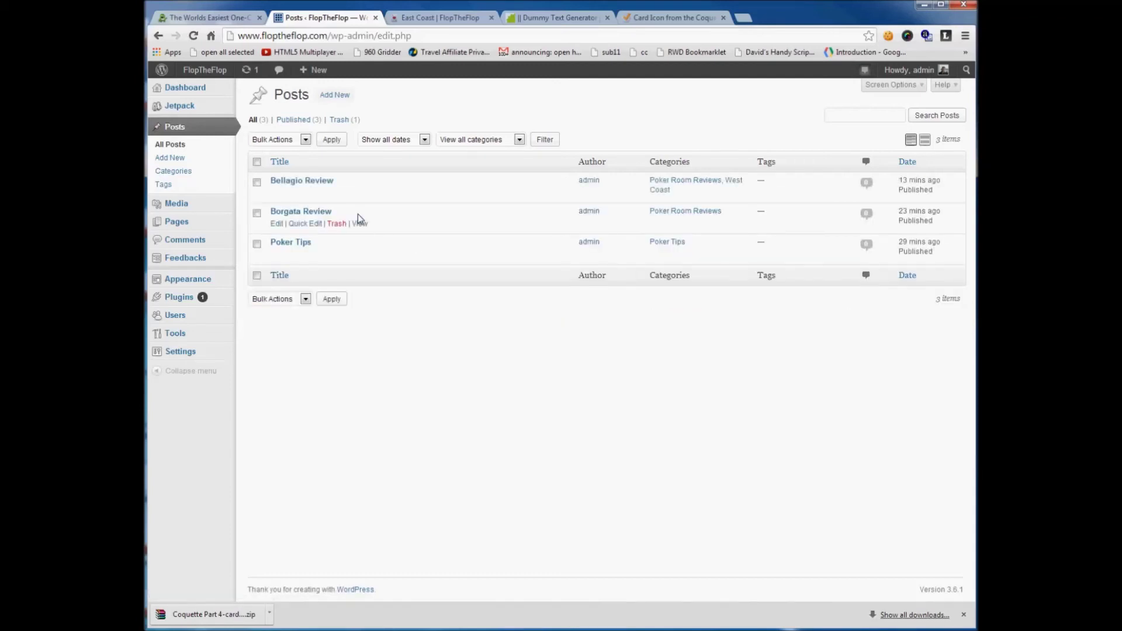
{"action": "left_click", "coordinate": [304, 223]}
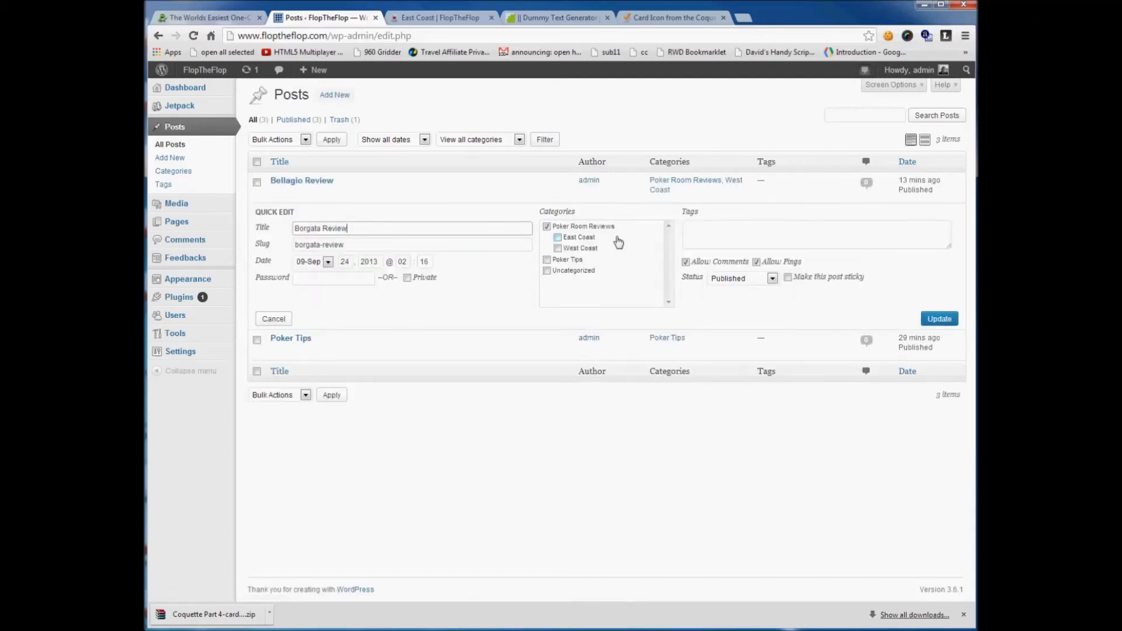
{"action": "left_click", "coordinate": [559, 237]}
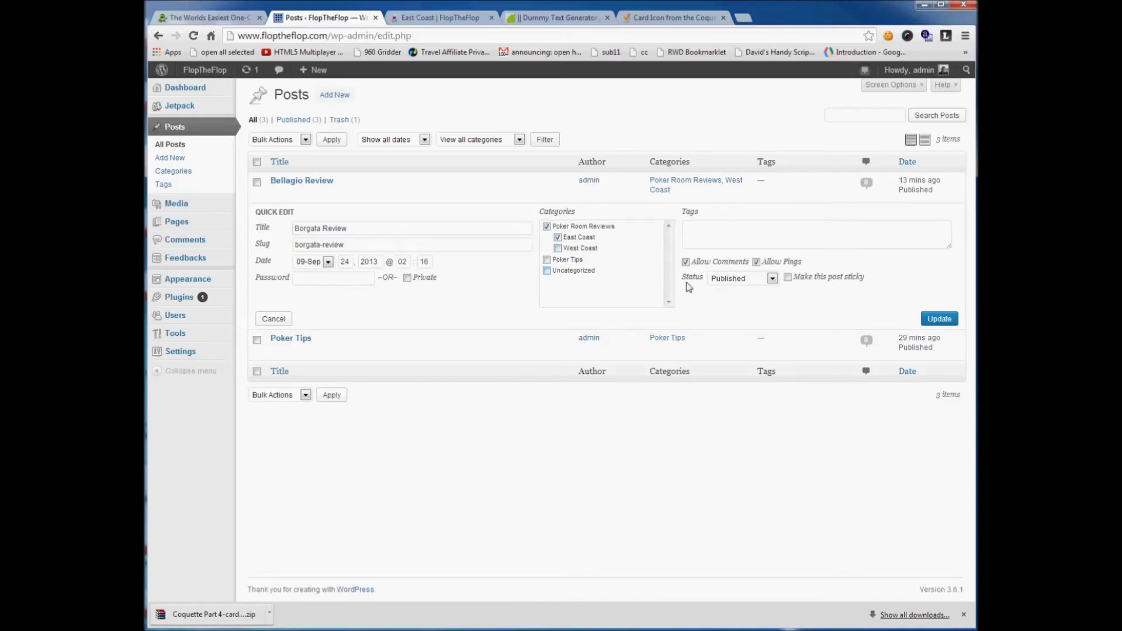
{"action": "left_click", "coordinate": [939, 321]}
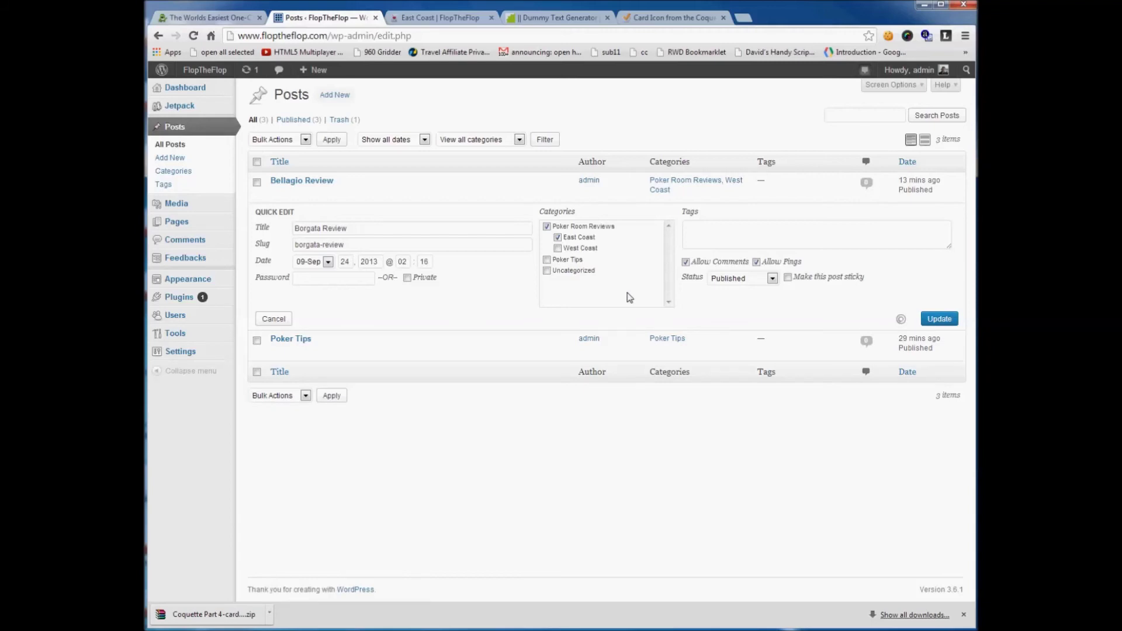
{"action": "left_click", "coordinate": [460, 21]}
- Check the East Coast and West Coast category pages on the live site, then return to Posts
{"action": "mouse_move", "coordinate": [417, 191]}
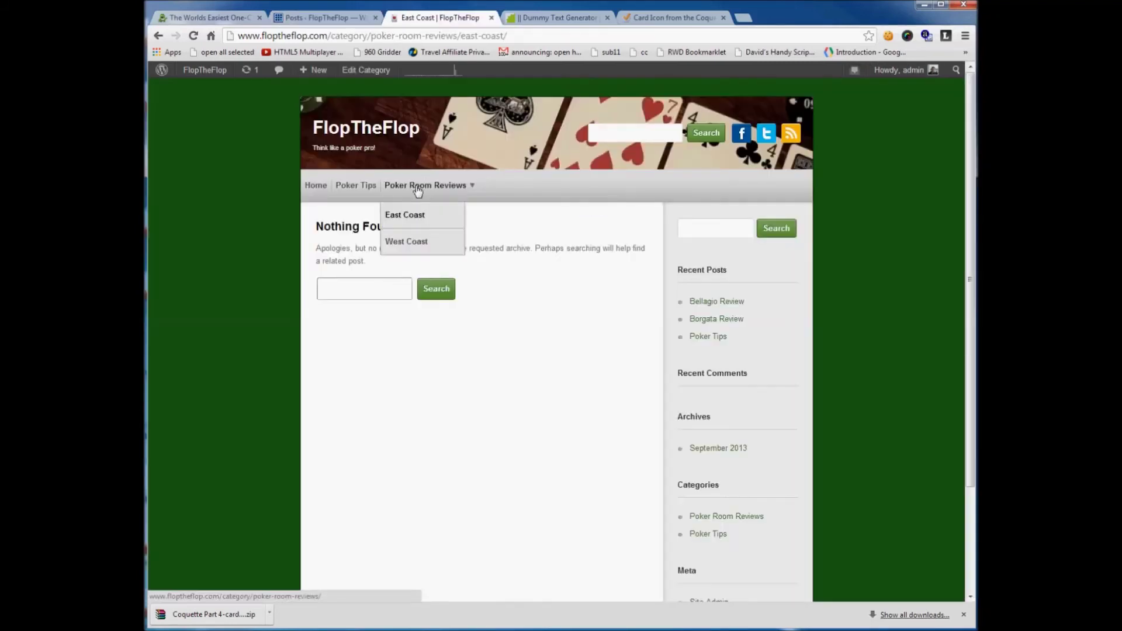
{"action": "left_click", "coordinate": [426, 223]}
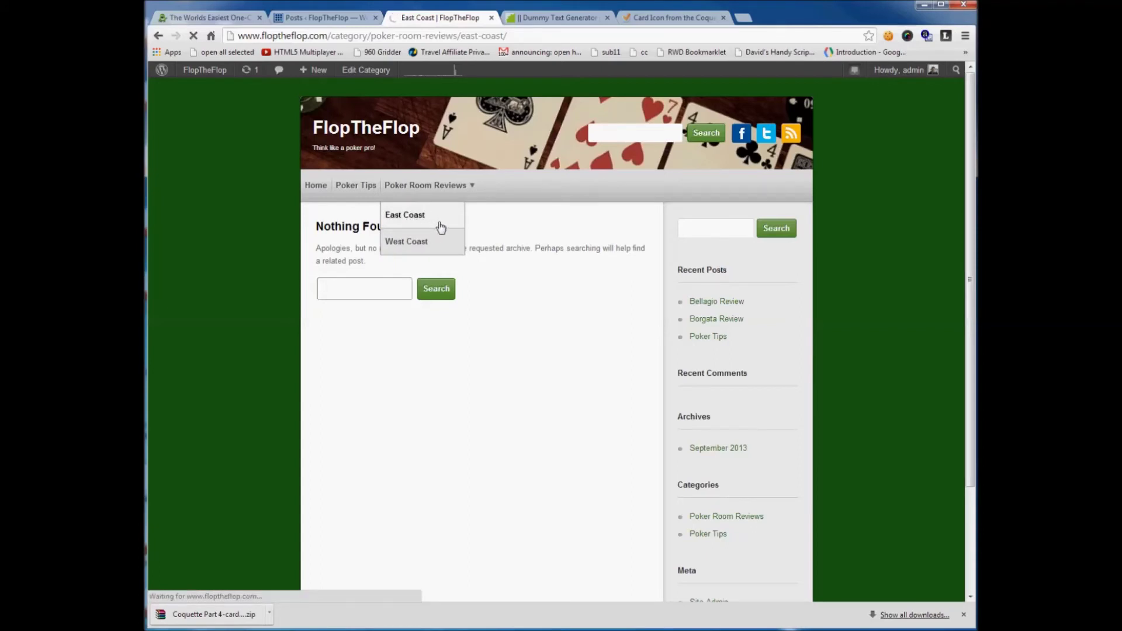
{"action": "mouse_move", "coordinate": [426, 185]}
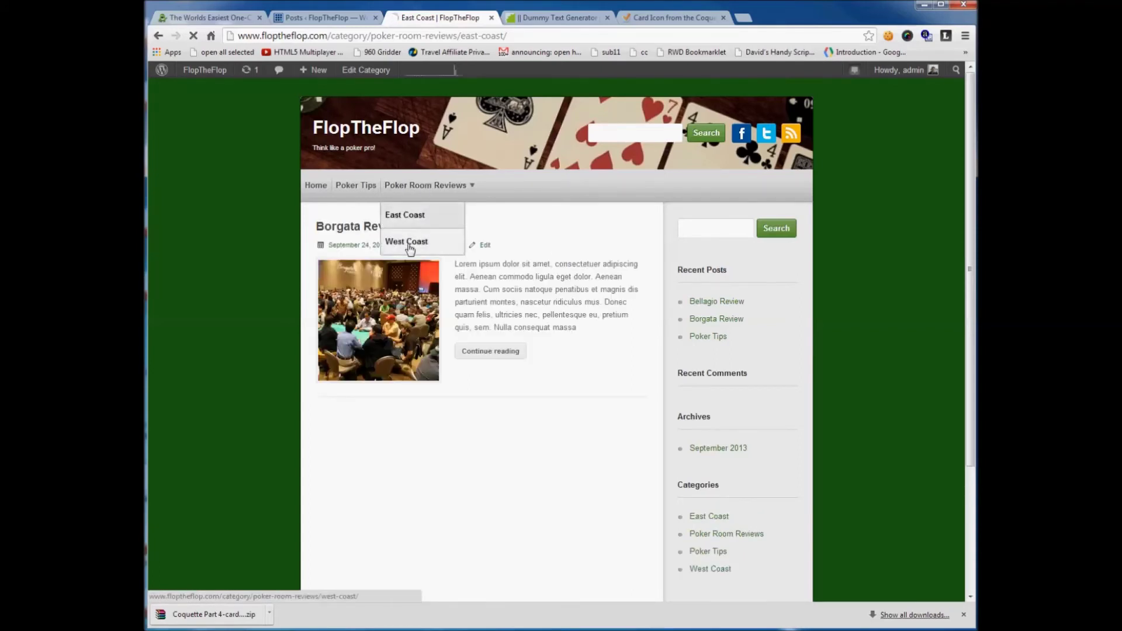
{"action": "left_click", "coordinate": [408, 242]}
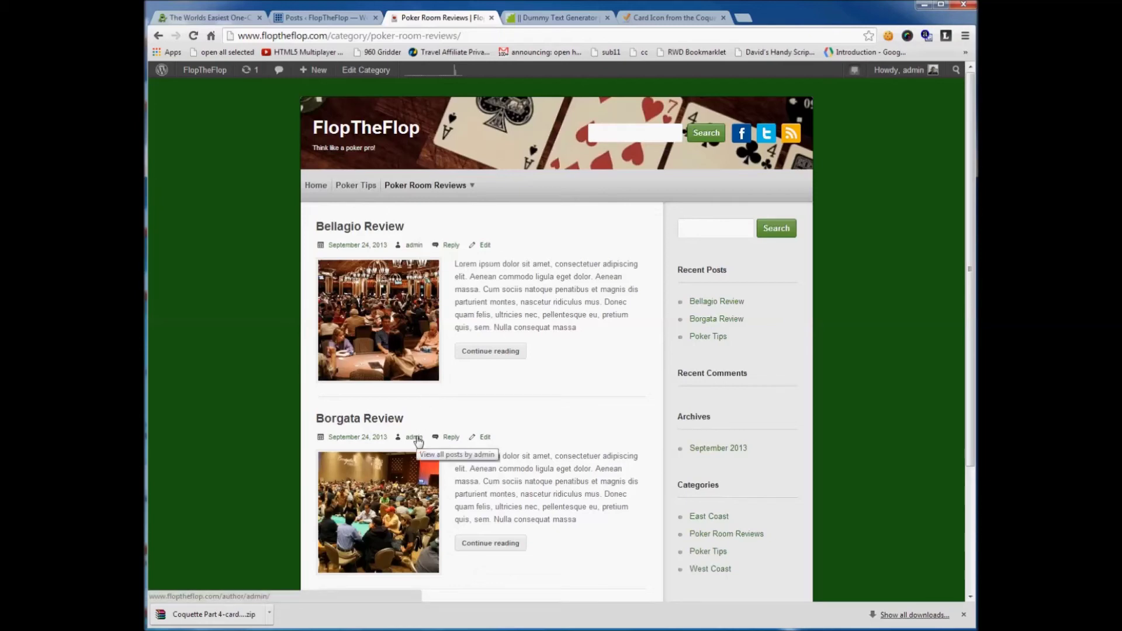
{"action": "scroll", "coordinate": [243, 310], "scroll_direction": "down", "scroll_amount": 1}
{"action": "scroll", "coordinate": [244, 310], "scroll_direction": "up", "scroll_amount": 1}
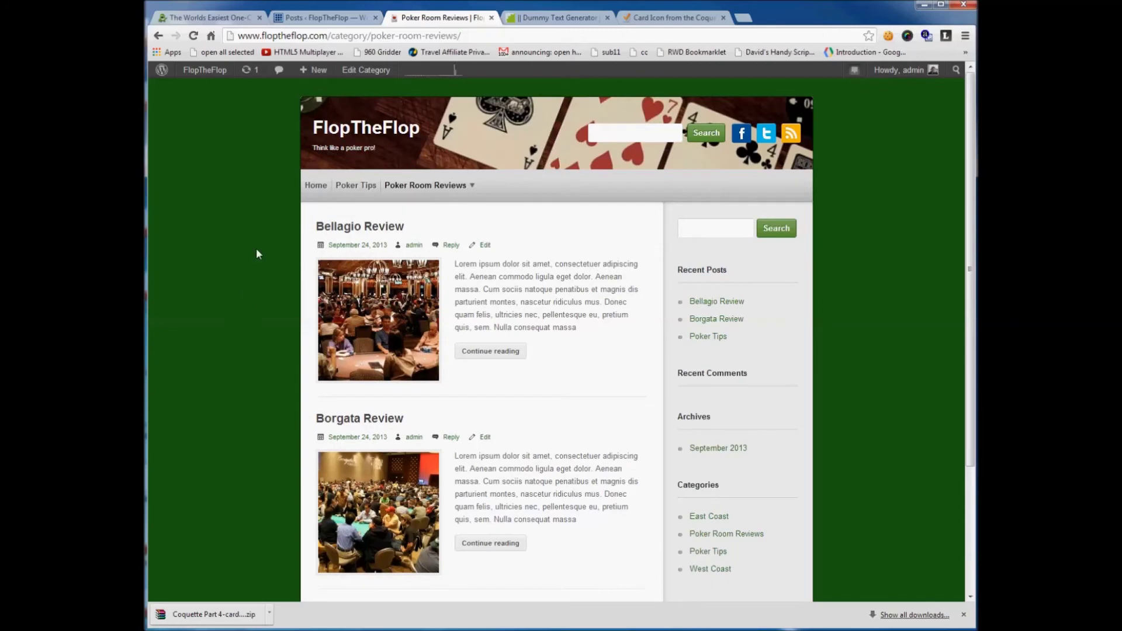
{"action": "left_click", "coordinate": [325, 19]}
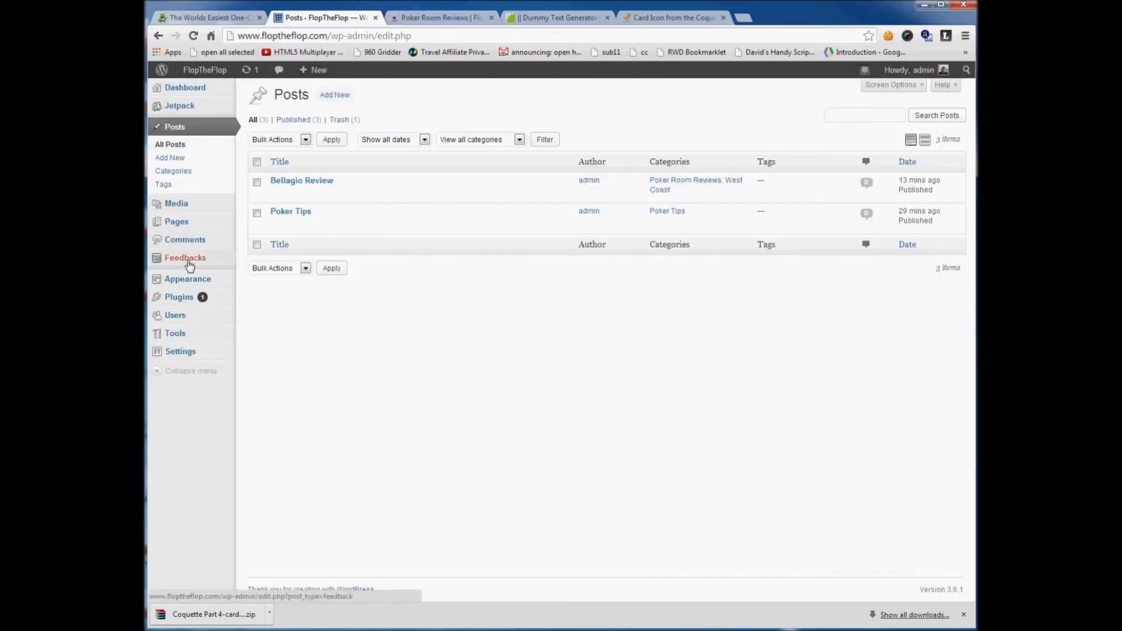
- Open the admin user's profile from the Users list
{"action": "mouse_move", "coordinate": [188, 354]}
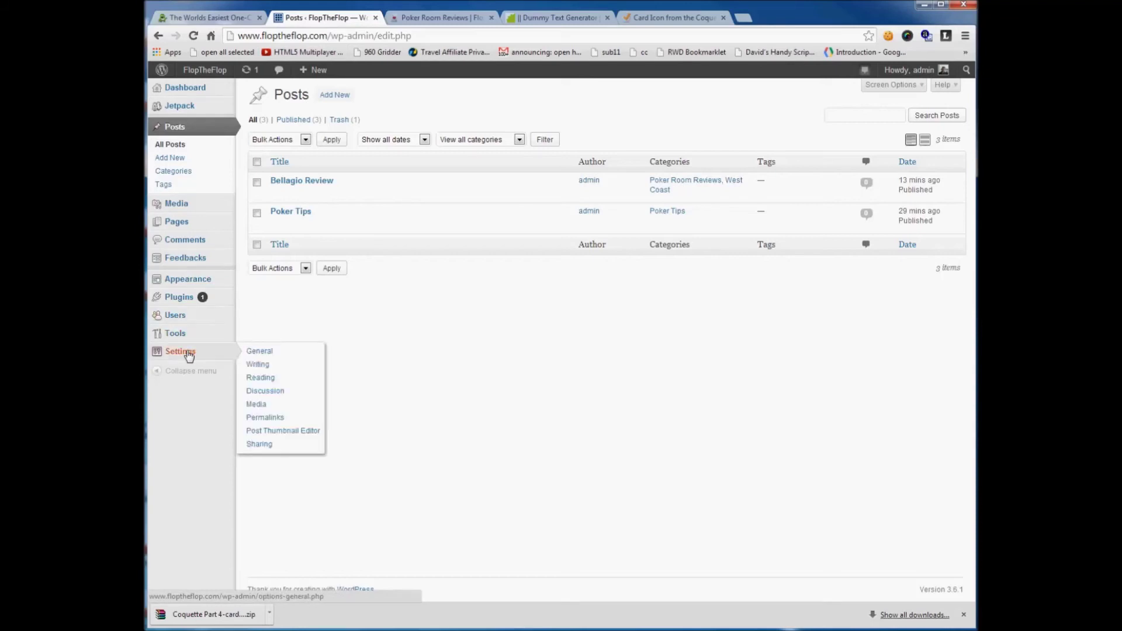
{"action": "mouse_move", "coordinate": [184, 320]}
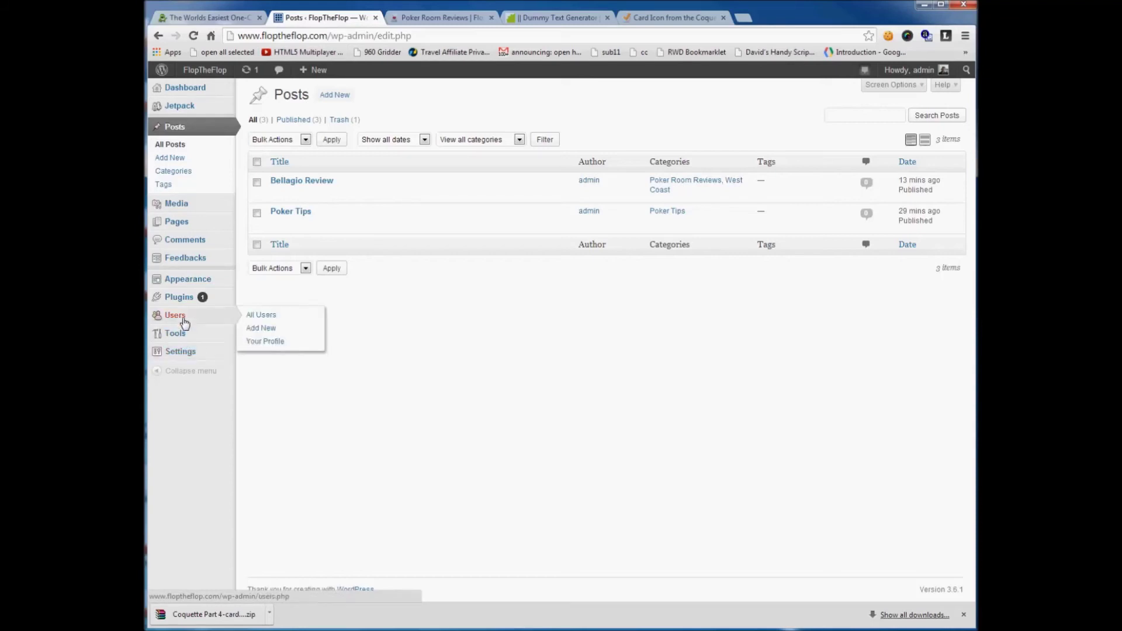
{"action": "left_click", "coordinate": [257, 316]}
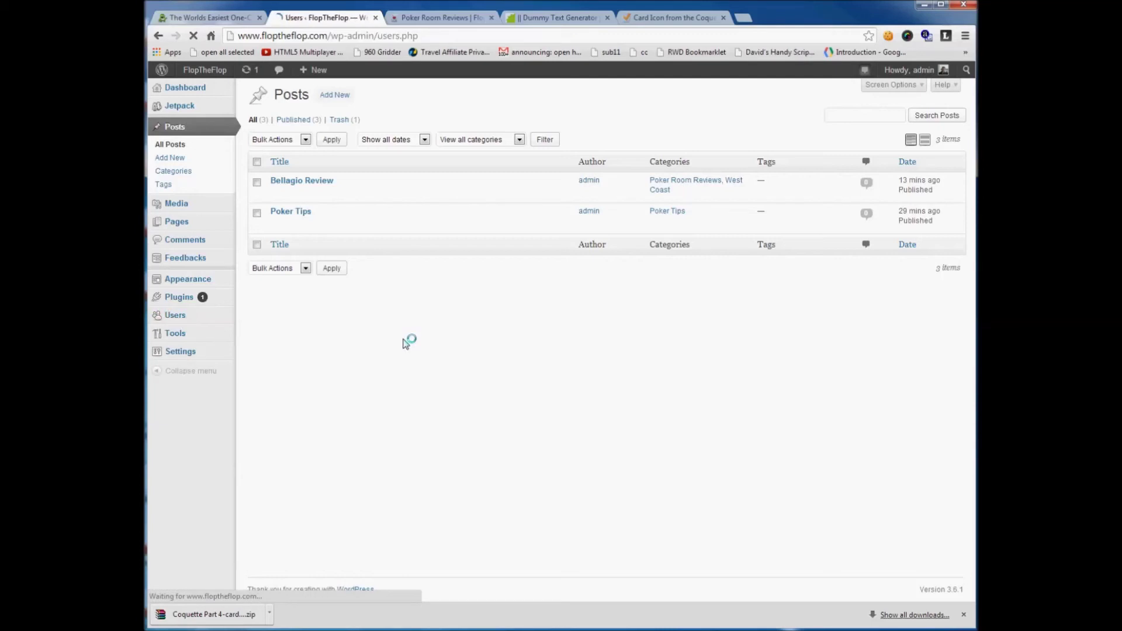
{"action": "mouse_move", "coordinate": [312, 185]}
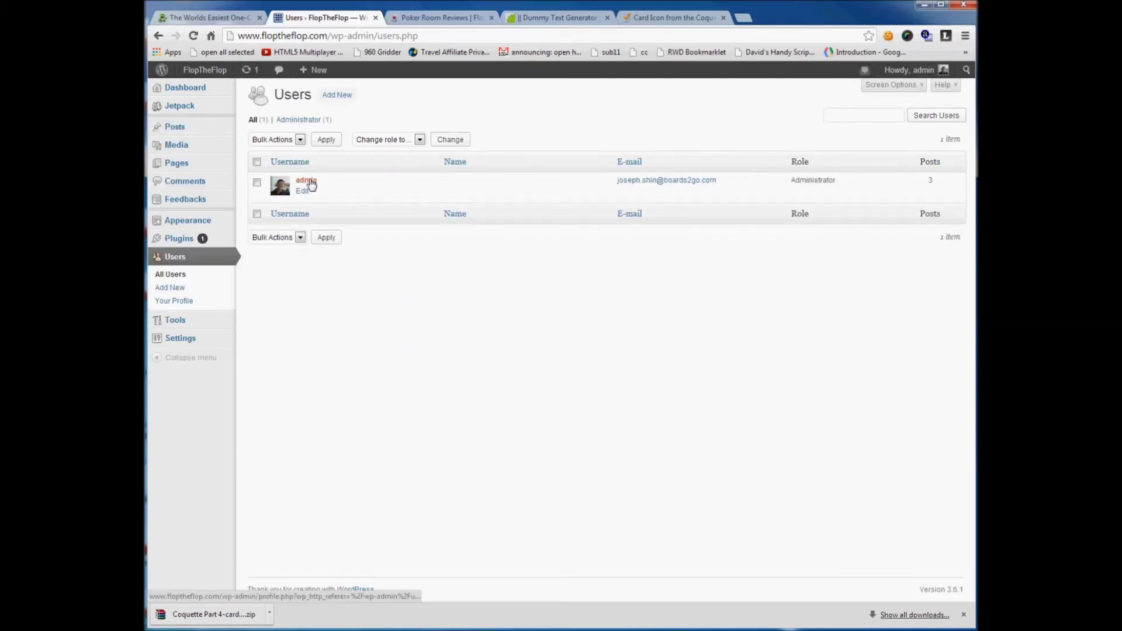
{"action": "left_click", "coordinate": [311, 186]}
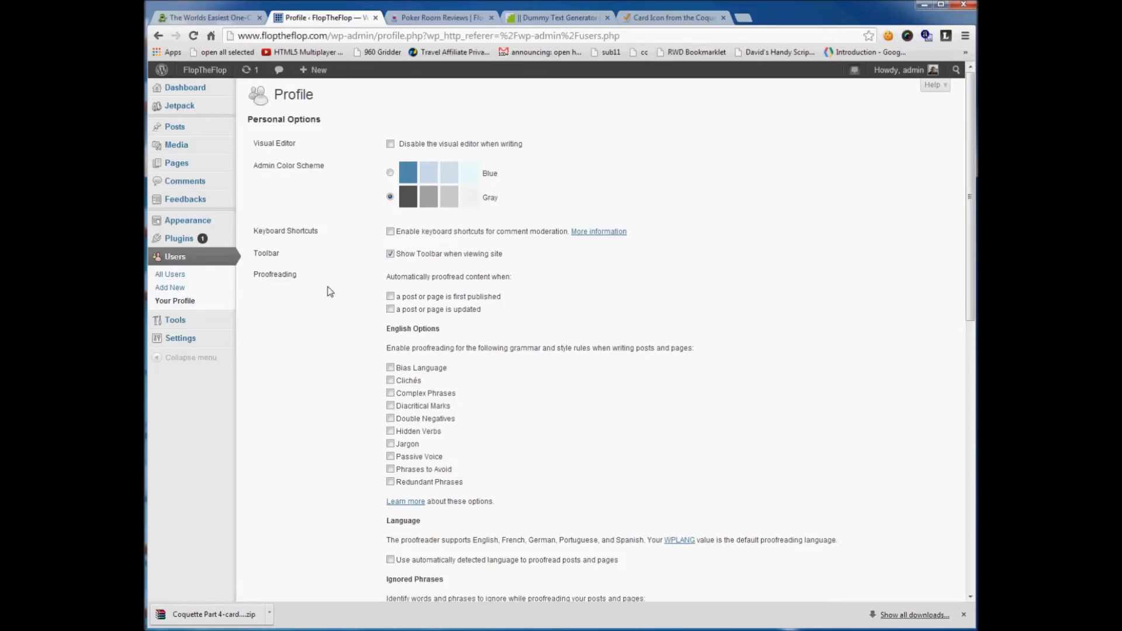
- Change the nickname to PokerPro234324324, display name publicly as PokerPro, and update the profile
{"action": "scroll", "coordinate": [365, 292], "scroll_direction": "down", "scroll_amount": 5}
{"action": "scroll", "coordinate": [366, 293], "scroll_direction": "up", "scroll_amount": 2}
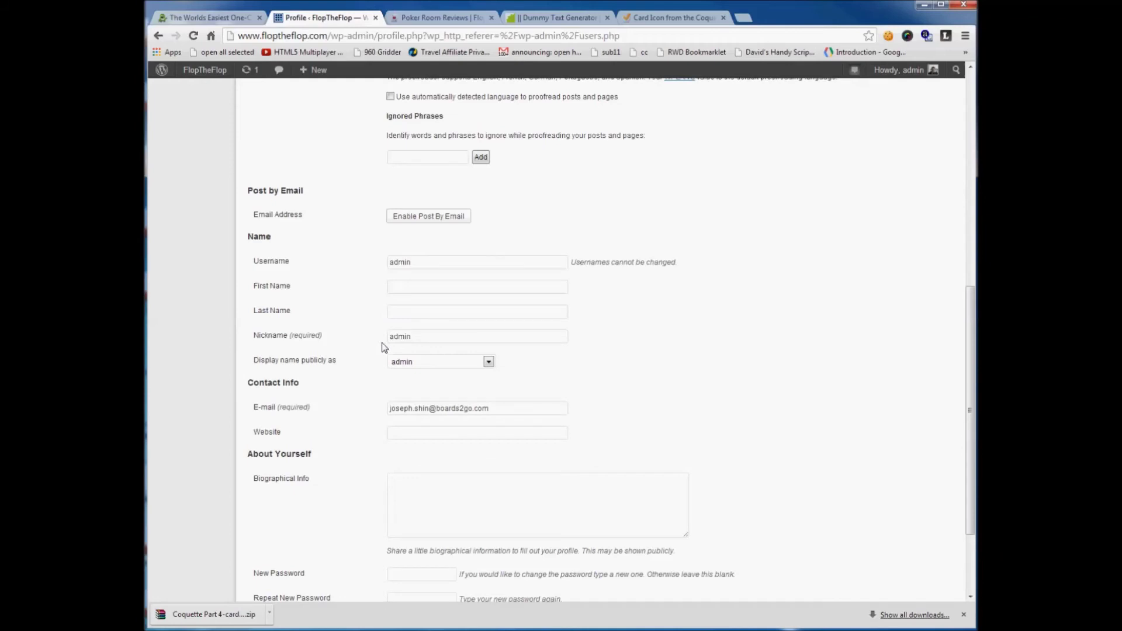
{"action": "left_click_drag", "start_coordinate": [425, 339], "coordinate": [377, 338]}
{"action": "key", "text": "BackSpace"}
{"action": "type", "text": "J"}
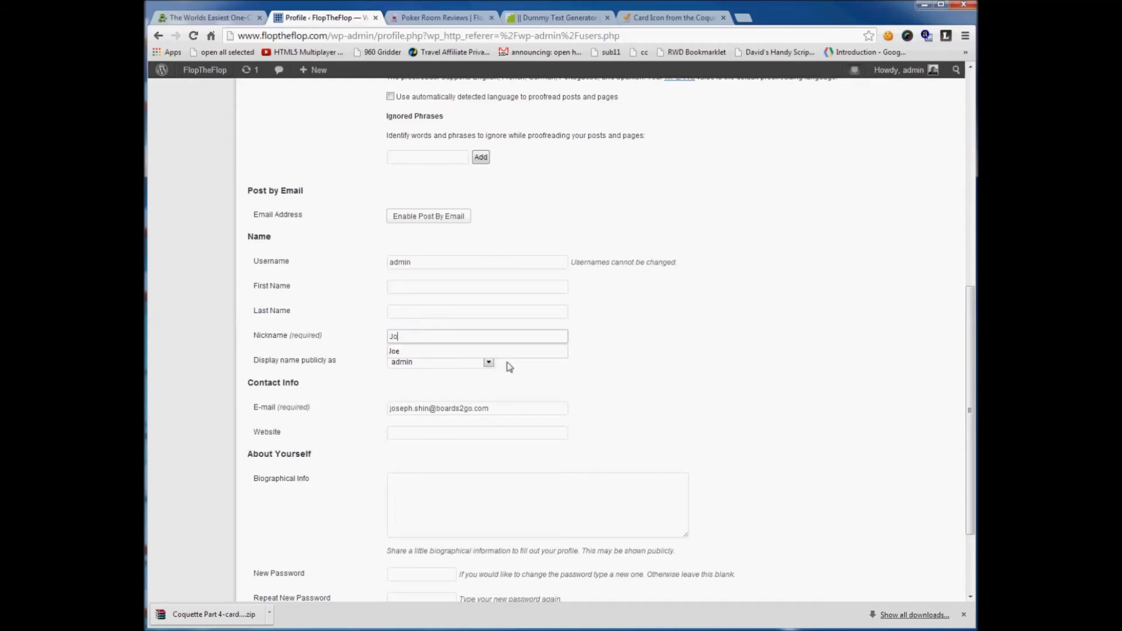
{"action": "key", "text": "BackSpace"}
{"action": "type", "text": "PokerPro"}
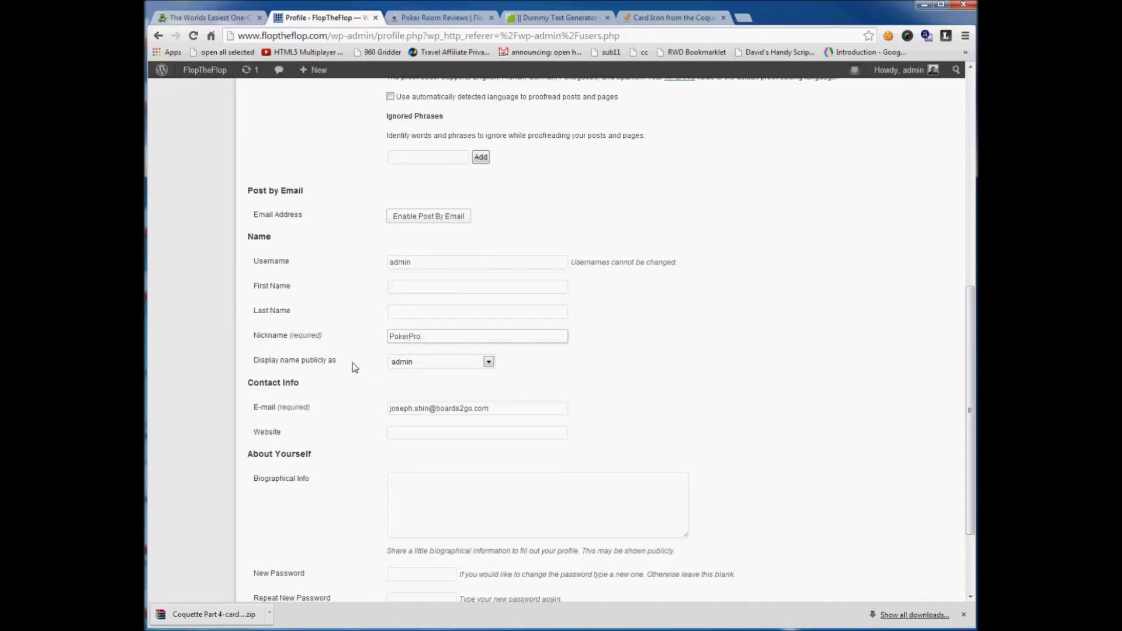
{"action": "left_click", "coordinate": [471, 362]}
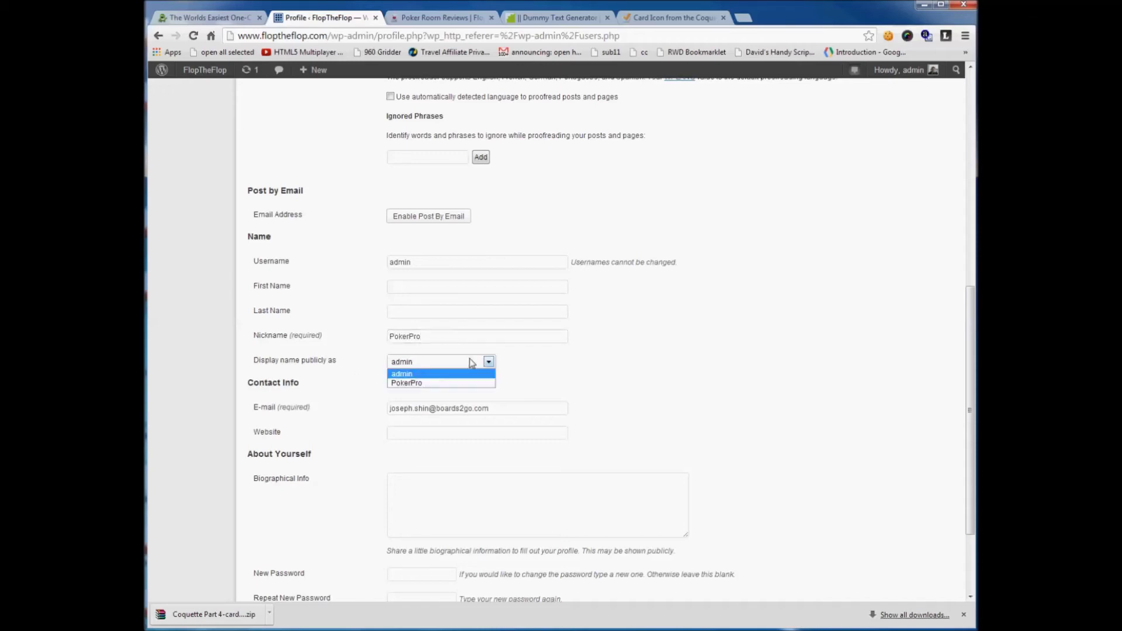
{"action": "left_click", "coordinate": [431, 385]}
{"action": "left_click", "coordinate": [444, 340]}
{"action": "type", "text": "234324324"}
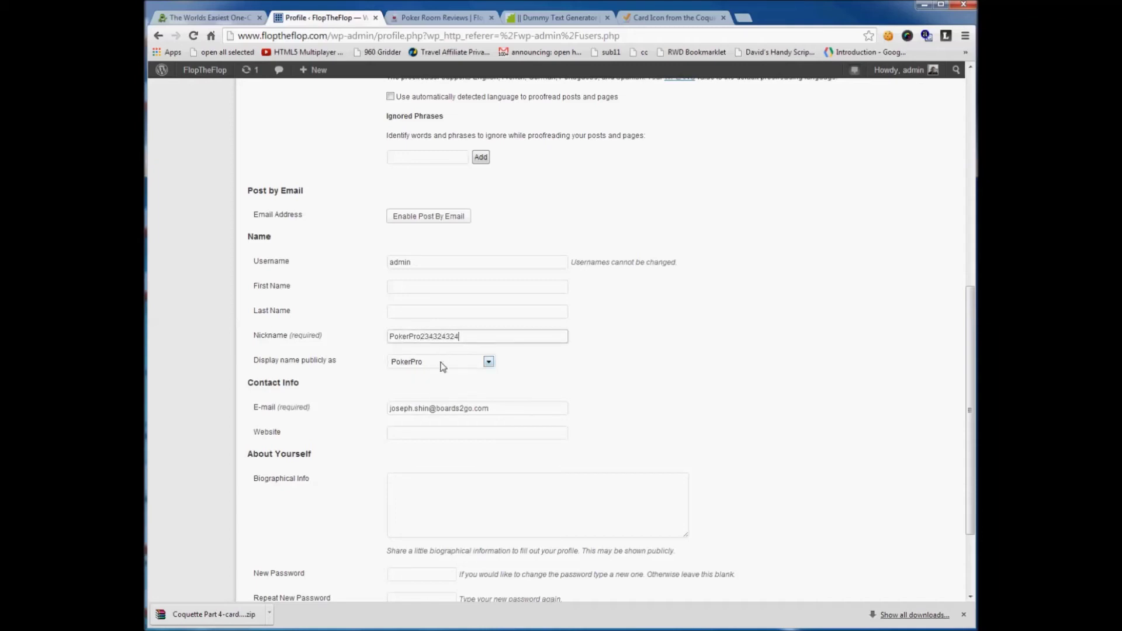
{"action": "left_click", "coordinate": [443, 362]}
{"action": "left_click", "coordinate": [433, 384]}
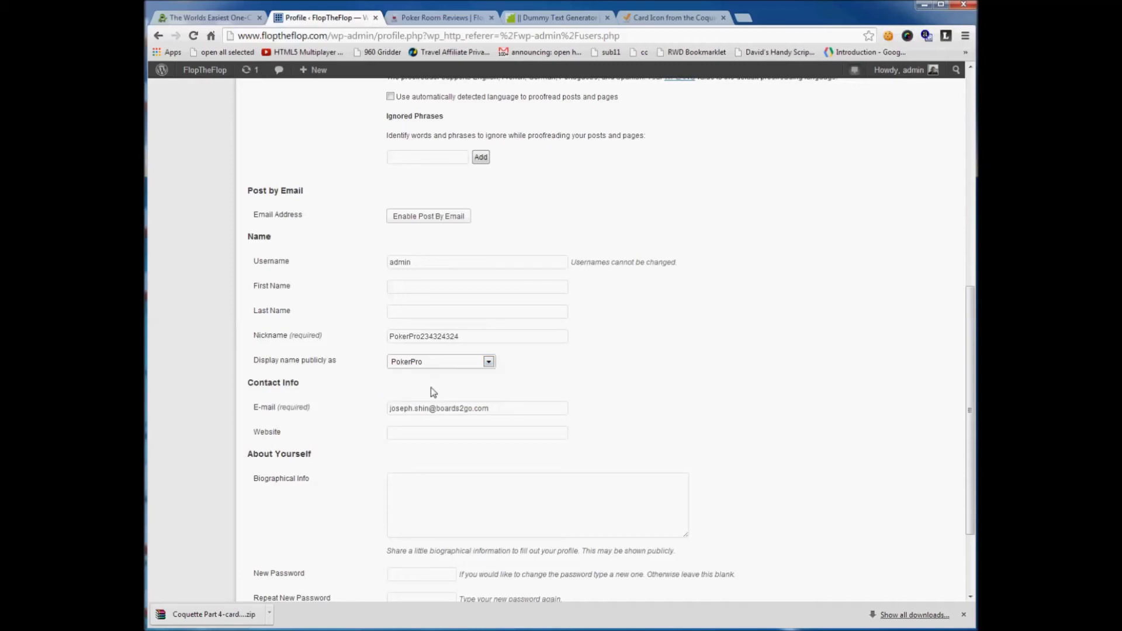
{"action": "scroll", "coordinate": [335, 366], "scroll_direction": "down", "scroll_amount": 3}
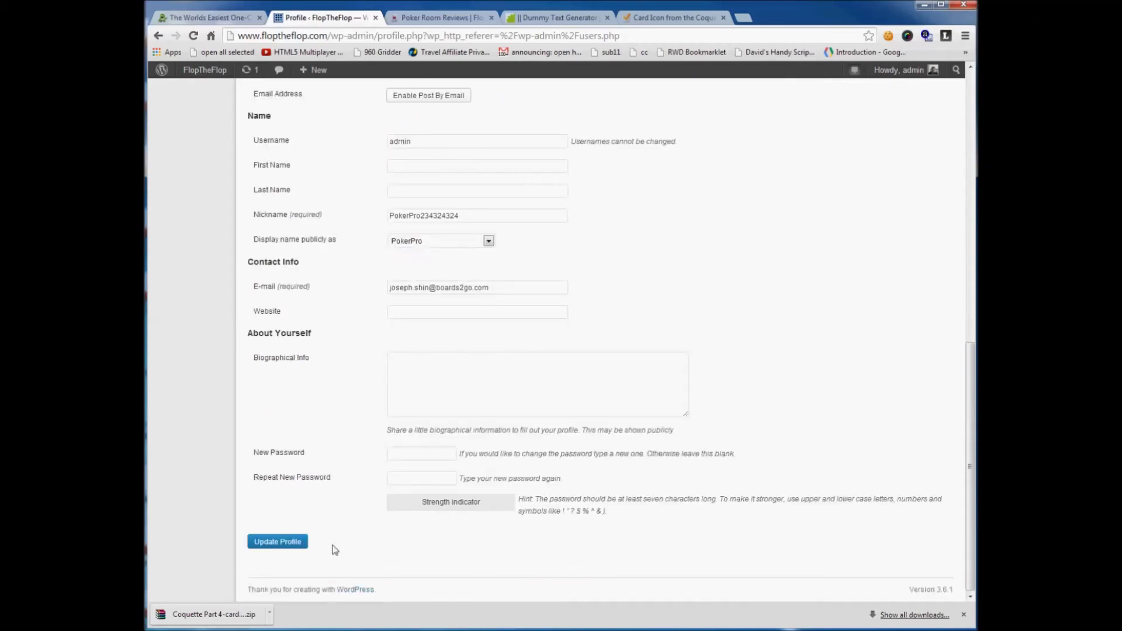
{"action": "left_click", "coordinate": [271, 541]}
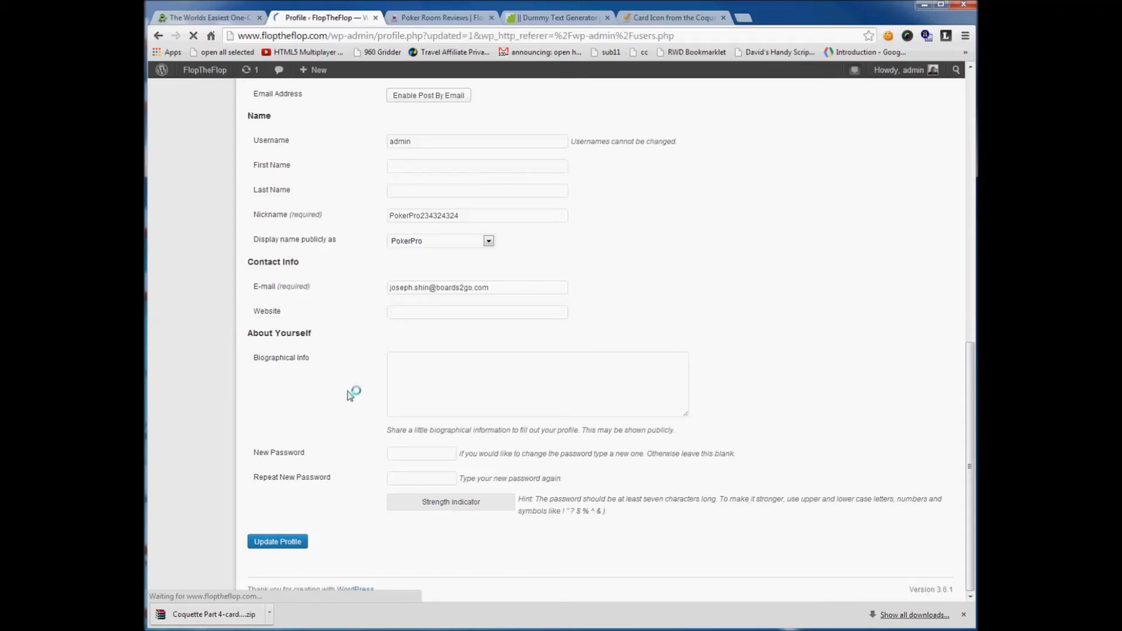
- Reload the Poker Room Reviews page, dismiss the download bar, and open the Bellagio Review post
{"action": "left_click", "coordinate": [431, 19]}
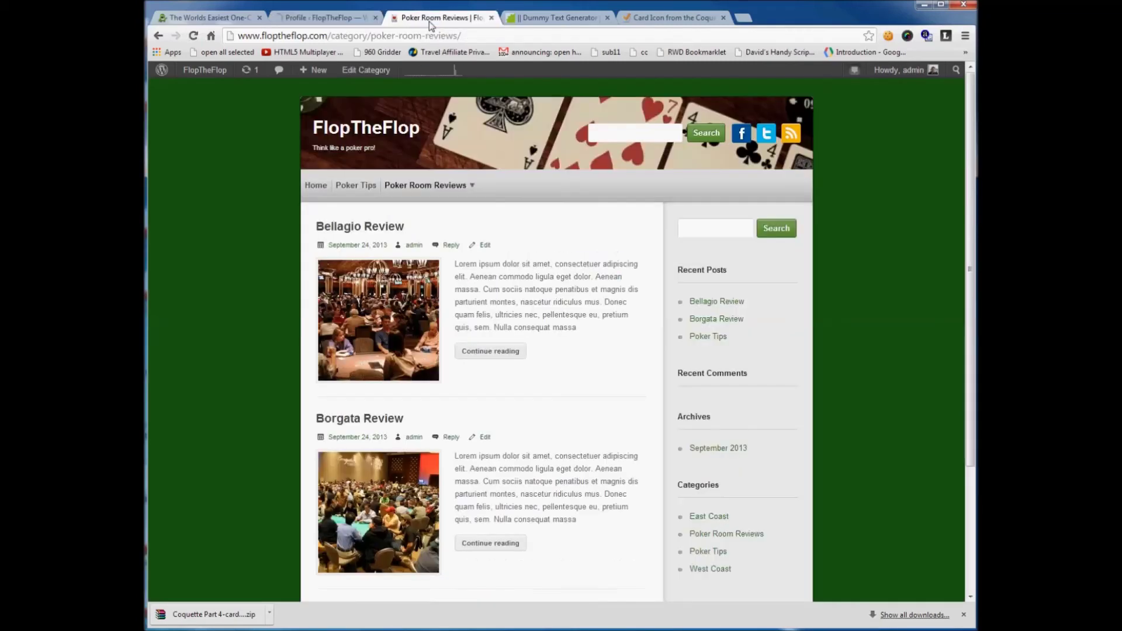
{"action": "right_click", "coordinate": [180, 193]}
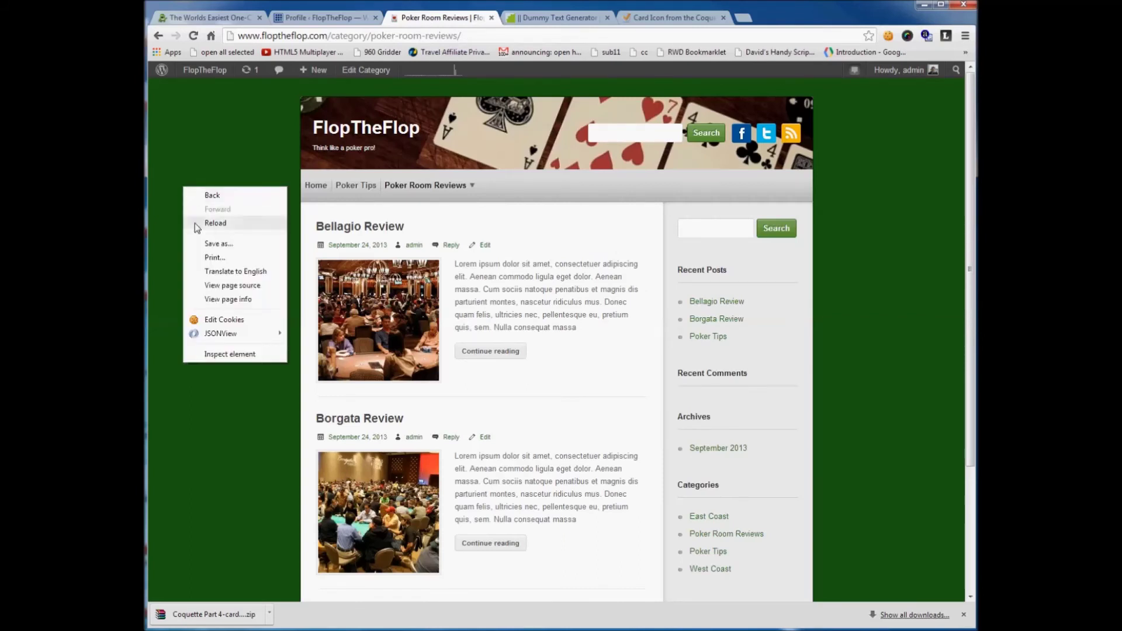
{"action": "left_click", "coordinate": [195, 222]}
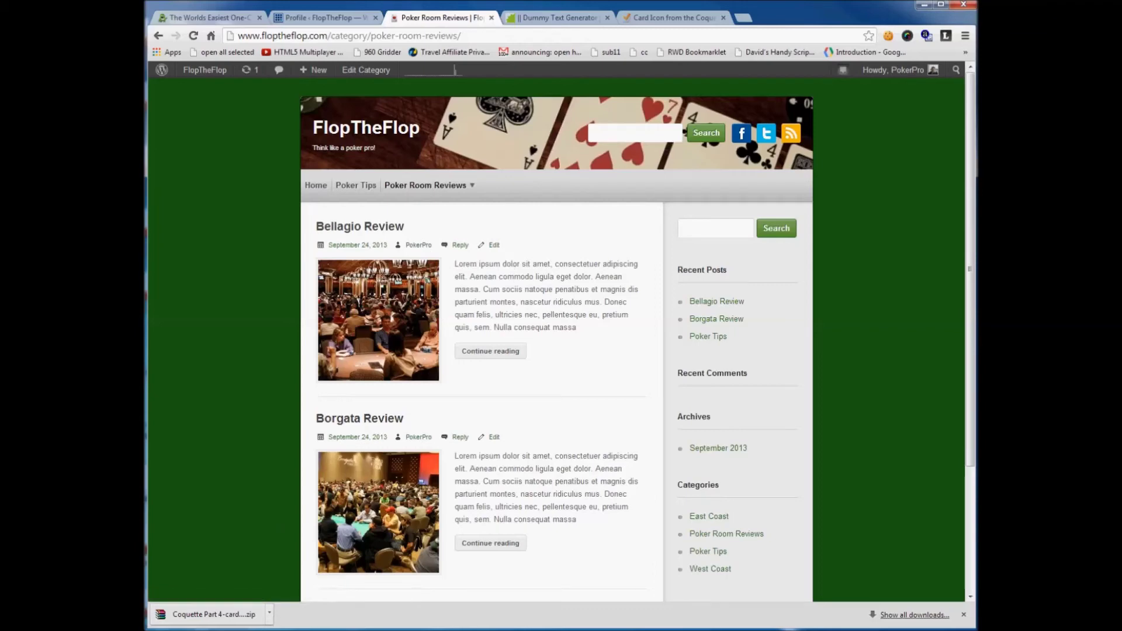
{"action": "left_click", "coordinate": [965, 615]}
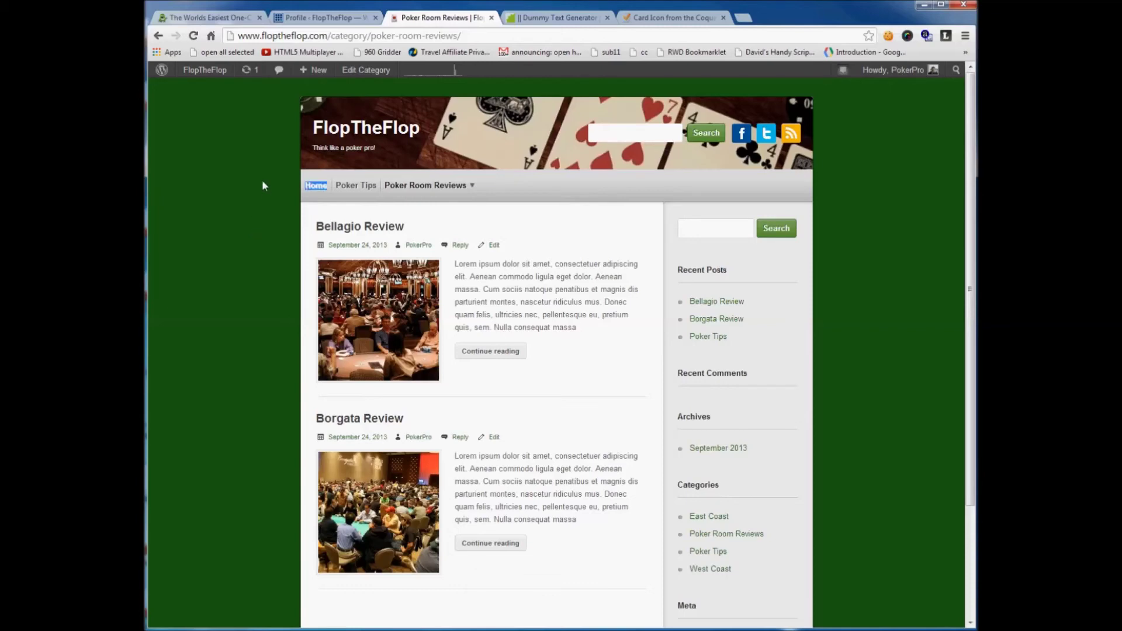
{"action": "left_click", "coordinate": [339, 227]}
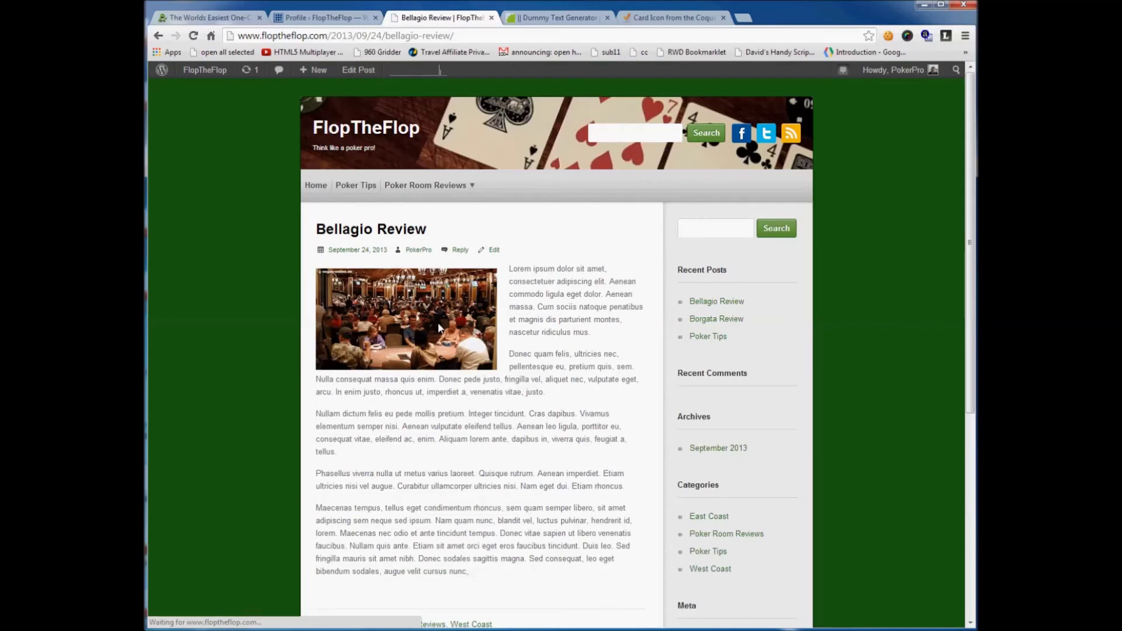
{"action": "scroll", "coordinate": [438, 327], "scroll_direction": "down", "scroll_amount": 6}
{"action": "scroll", "coordinate": [438, 336], "scroll_direction": "up", "scroll_amount": 5}
{"action": "scroll", "coordinate": [438, 333], "scroll_direction": "down", "scroll_amount": 3}
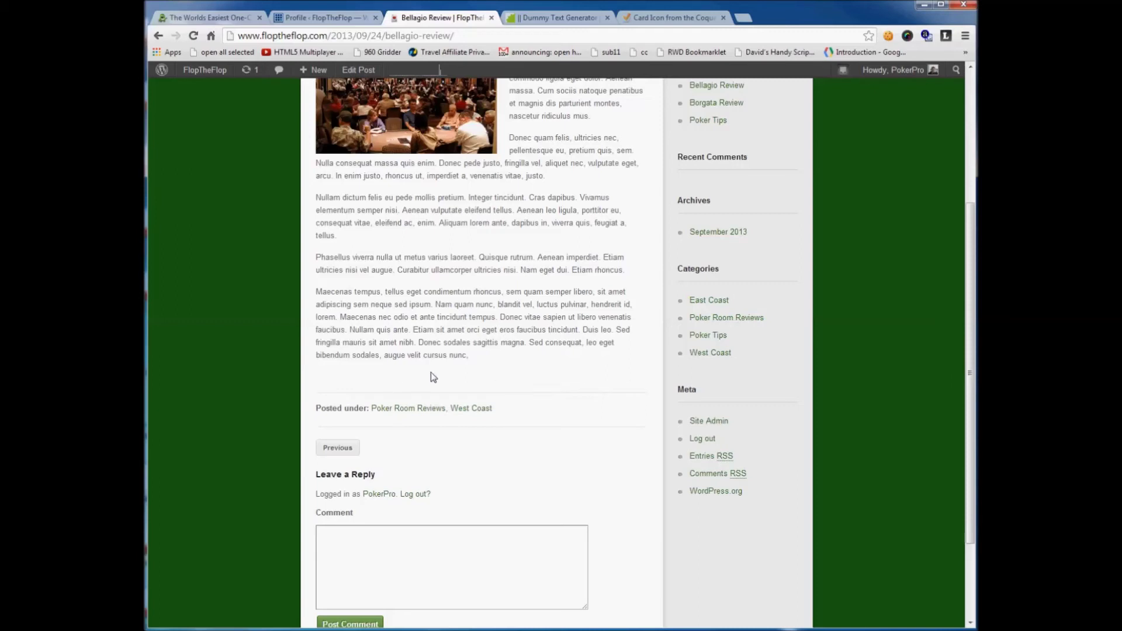
- Add Facebook, Twitter and Reddit to the enabled sharing services
{"action": "left_click", "coordinate": [303, 20]}
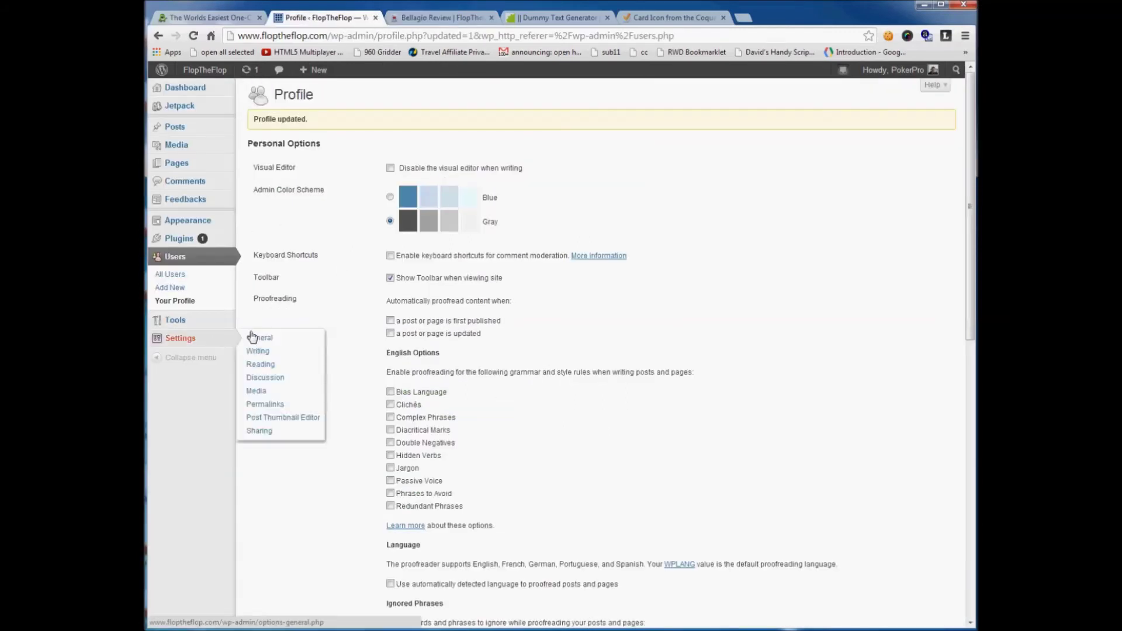
{"action": "mouse_move", "coordinate": [188, 346]}
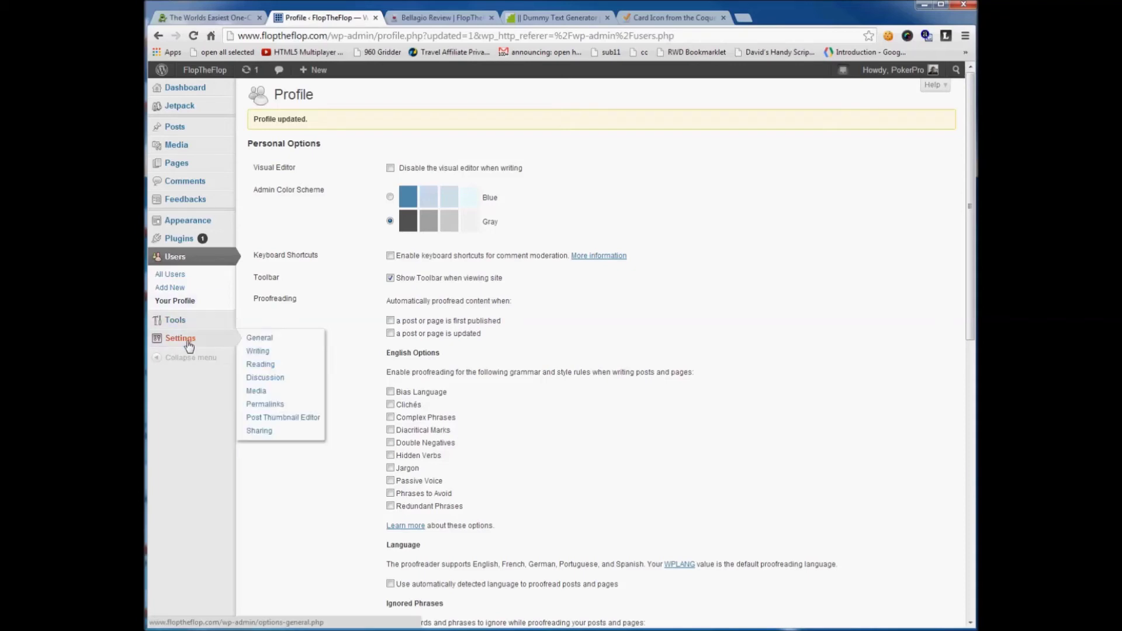
{"action": "left_click", "coordinate": [267, 434]}
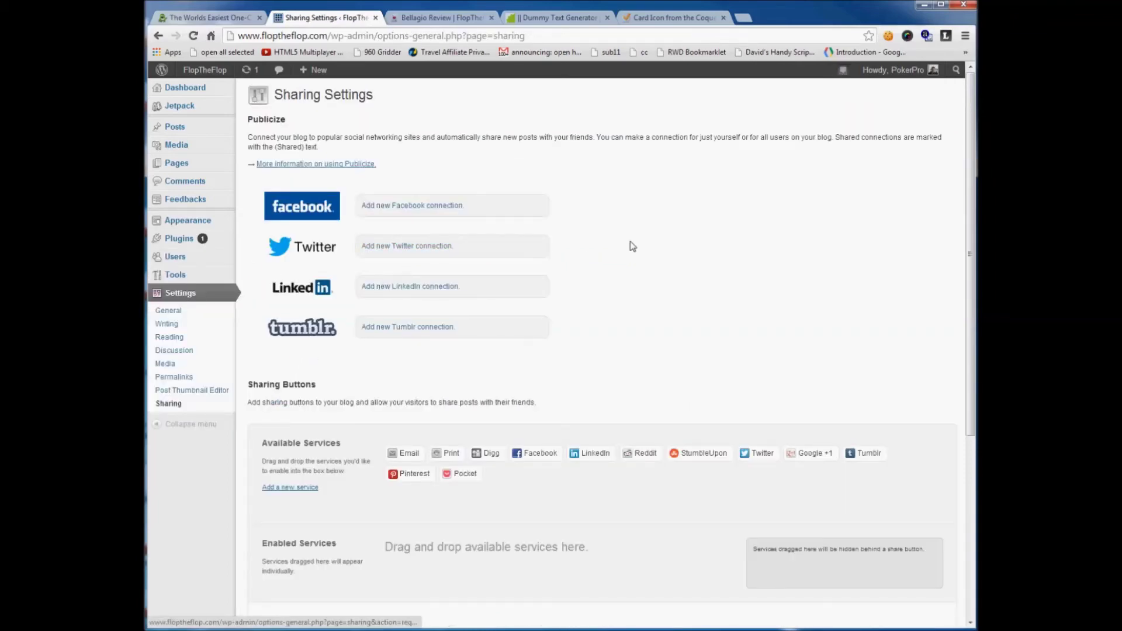
{"action": "scroll", "coordinate": [632, 245], "scroll_direction": "down", "scroll_amount": 5}
{"action": "scroll", "coordinate": [631, 246], "scroll_direction": "up", "scroll_amount": 2}
{"action": "scroll", "coordinate": [632, 245], "scroll_direction": "down", "scroll_amount": 2}
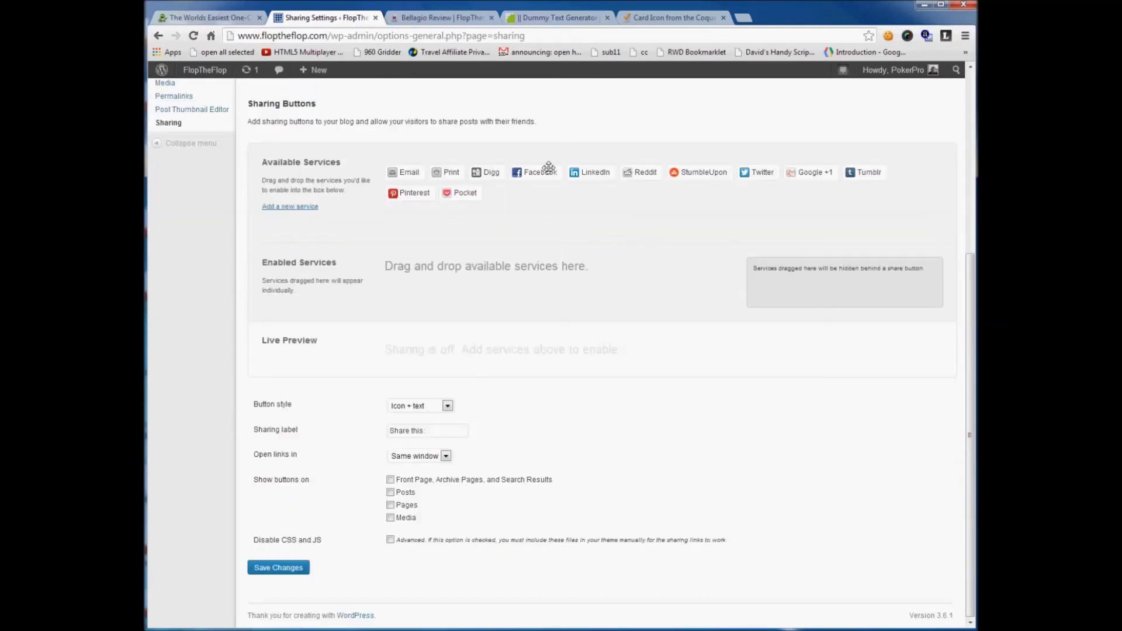
{"action": "left_click_drag", "start_coordinate": [533, 177], "coordinate": [421, 302]}
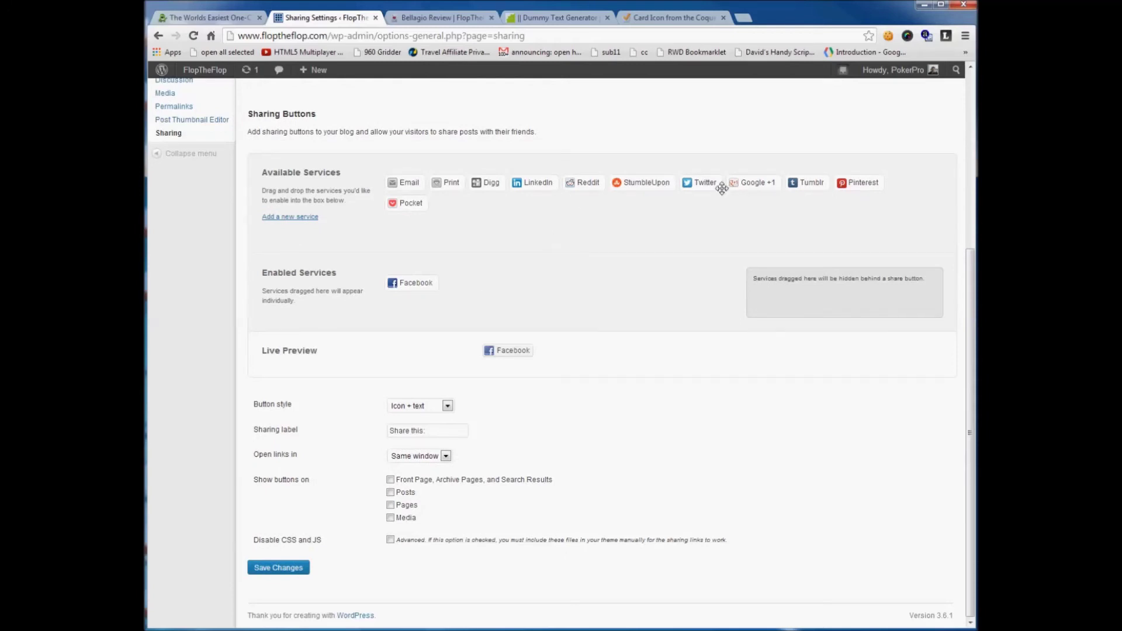
{"action": "left_click_drag", "start_coordinate": [705, 184], "coordinate": [450, 284]}
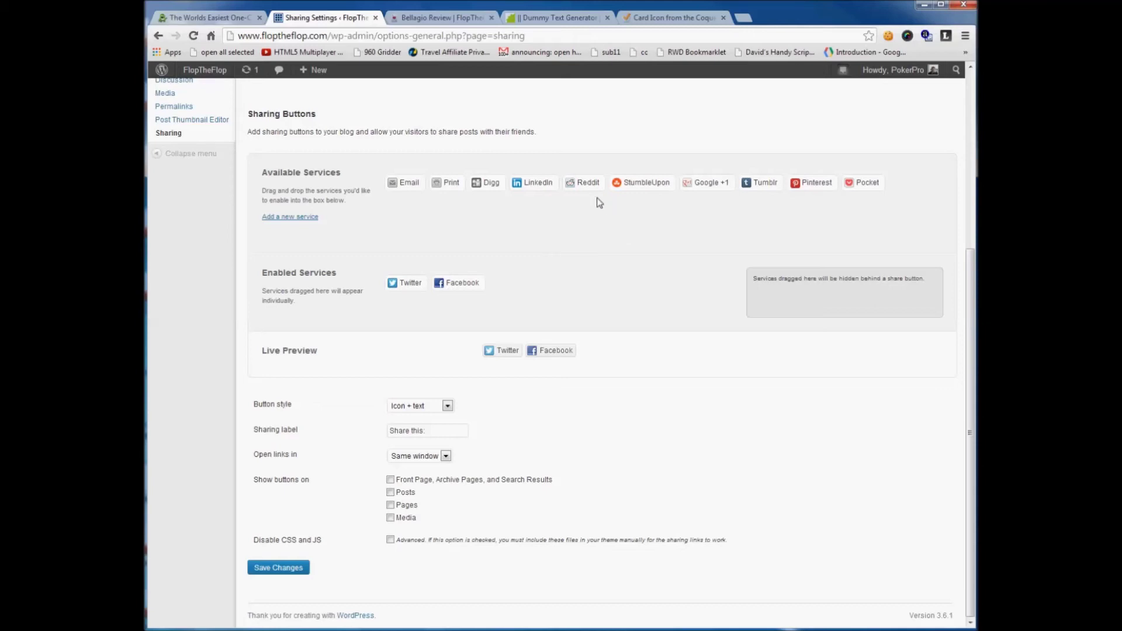
{"action": "left_click_drag", "start_coordinate": [577, 183], "coordinate": [512, 289]}
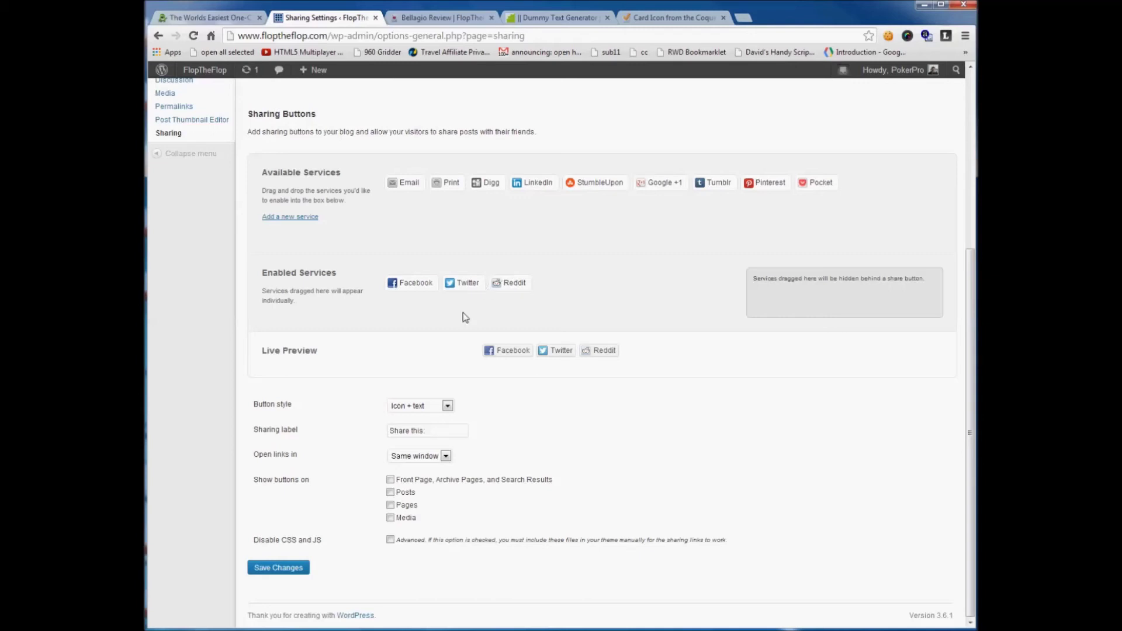
- Label sharing 'Share this with your poker buddies:', show it on posts and pages, and save
{"action": "left_click", "coordinate": [425, 433]}
{"action": "key", "text": "ctrl+a"}
{"action": "key", "text": "BackSpace"}
{"action": "type", "text": "Share this with your po"}
{"action": "type", "text": "ker"}
{"action": "type", "text": " bud"}
{"action": "type", "text": "dies"}
{"action": "type", "text": ":"}
{"action": "left_click", "coordinate": [391, 493]}
{"action": "left_click", "coordinate": [391, 505]}
{"action": "left_click", "coordinate": [283, 567]}
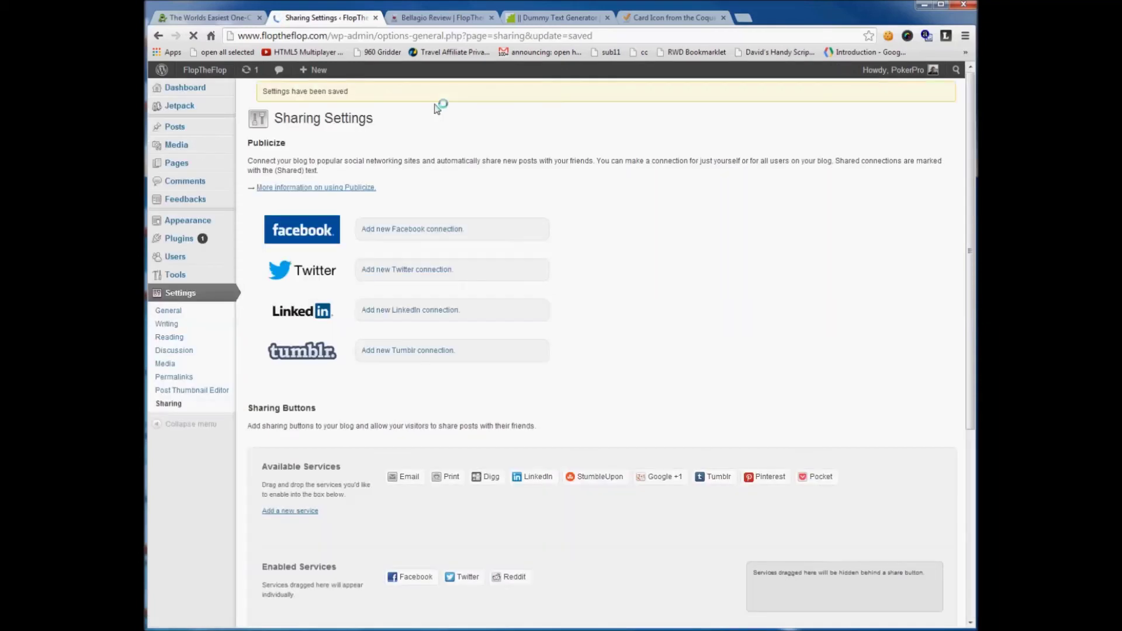
{"action": "left_click", "coordinate": [434, 18]}
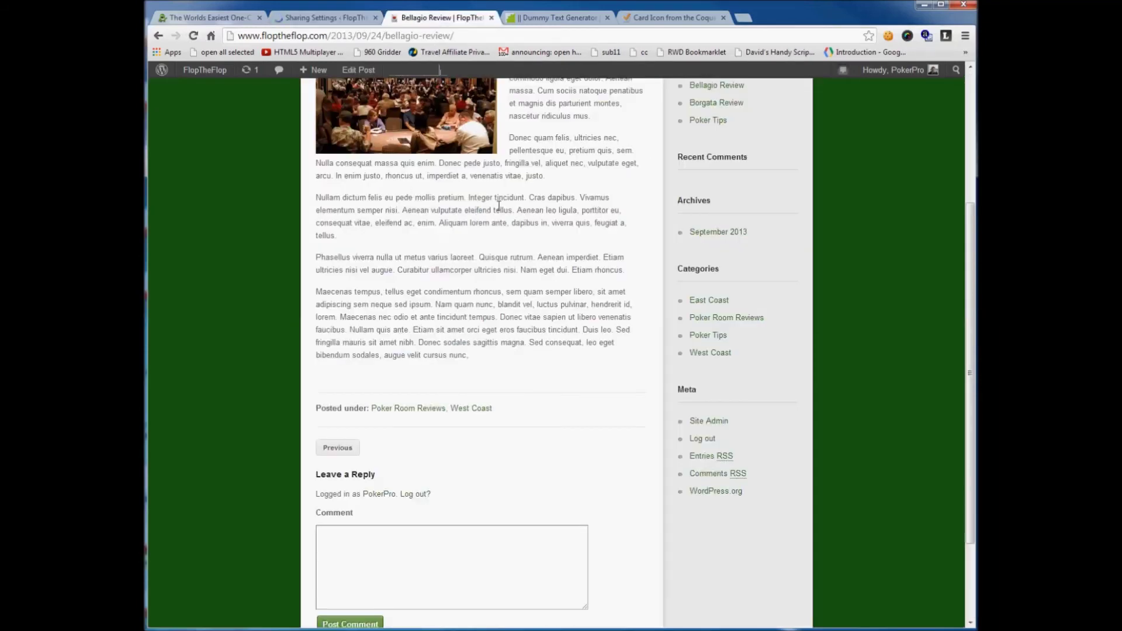
- Reload the Bellagio Review post and scroll to check its Facebook, Twitter and Reddit share buttons
{"action": "scroll", "coordinate": [499, 211], "scroll_direction": "up", "scroll_amount": 4}
{"action": "right_click", "coordinate": [531, 263]}
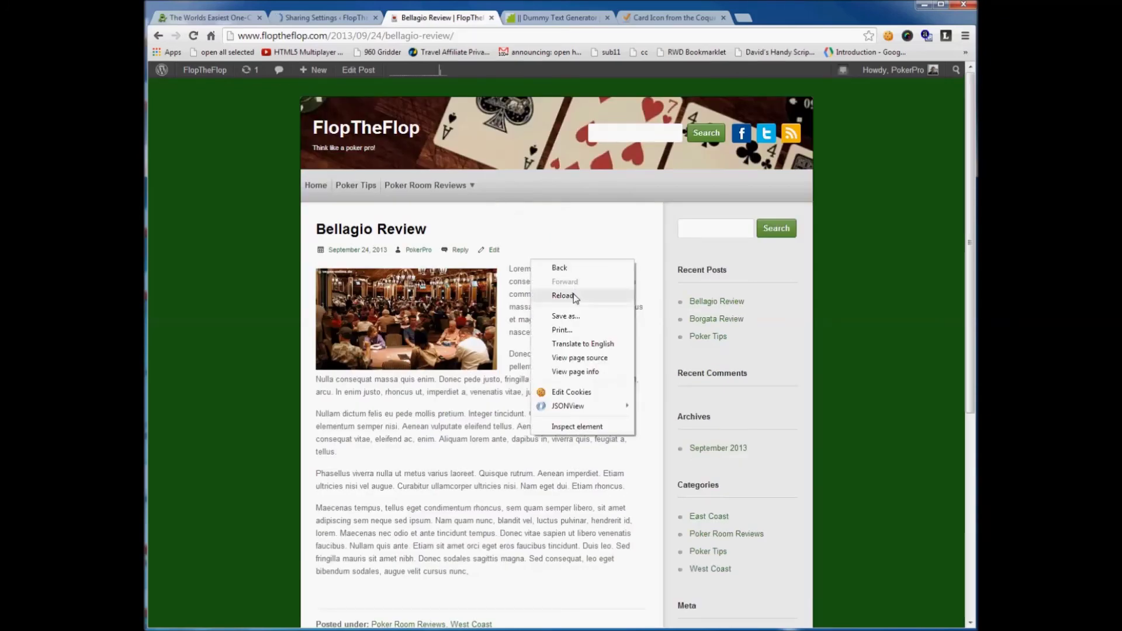
{"action": "left_click", "coordinate": [576, 297]}
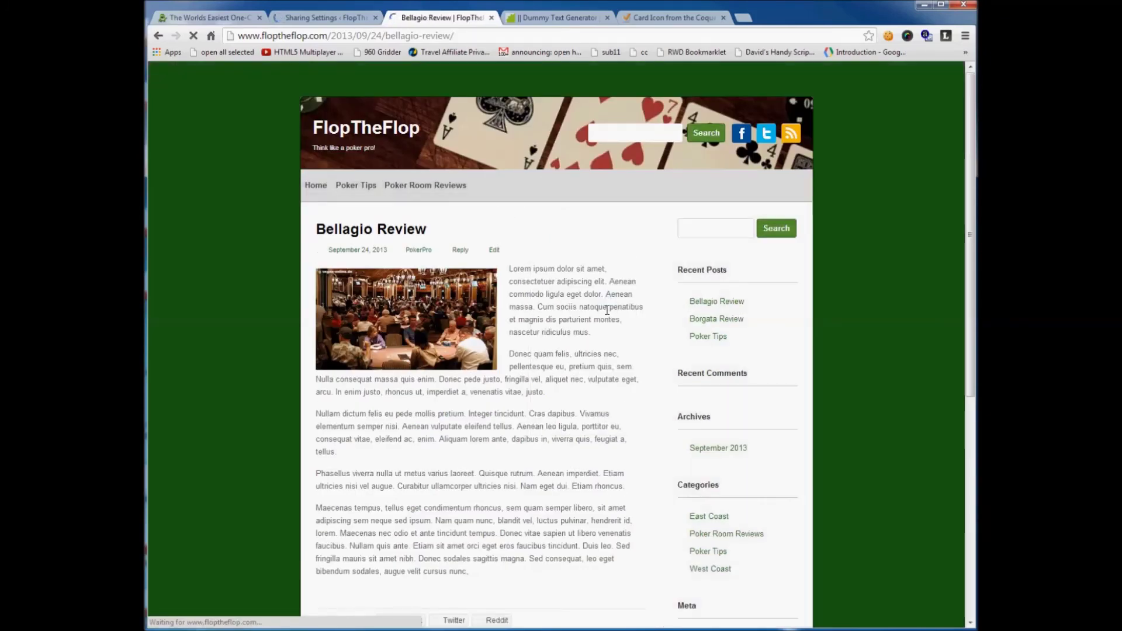
{"action": "scroll", "coordinate": [556, 316], "scroll_direction": "down", "scroll_amount": 2}
{"action": "scroll", "coordinate": [555, 316], "scroll_direction": "down", "scroll_amount": 1}
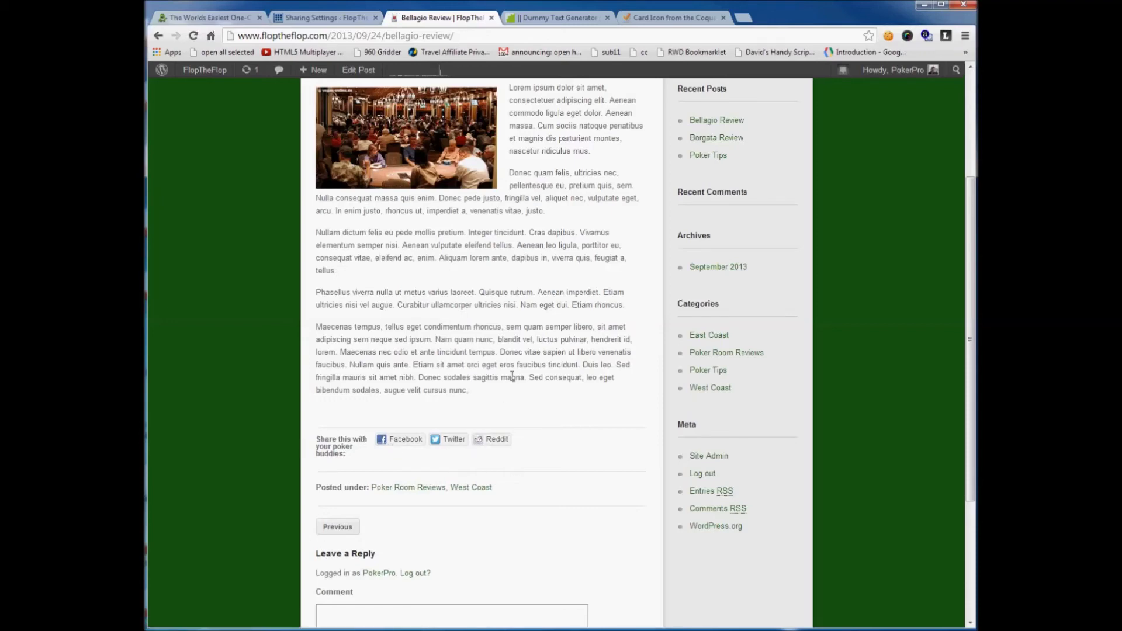
{"action": "scroll", "coordinate": [457, 418], "scroll_direction": "down", "scroll_amount": 3}
{"action": "scroll", "coordinate": [458, 418], "scroll_direction": "up", "scroll_amount": 6}
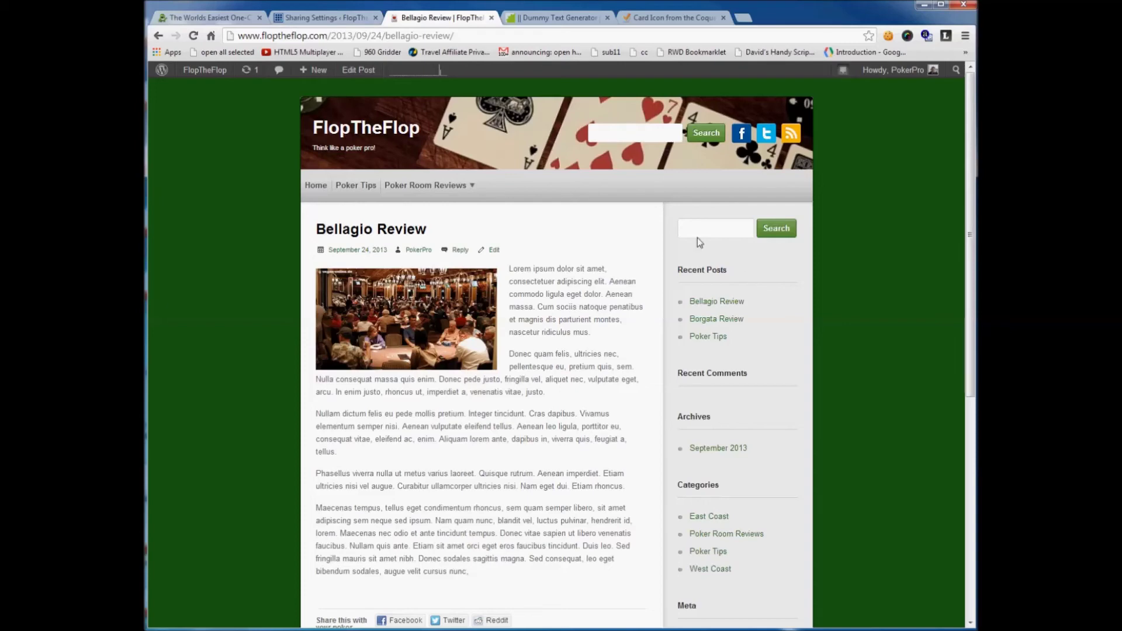
{"action": "scroll", "coordinate": [790, 570], "scroll_direction": "down", "scroll_amount": 6}
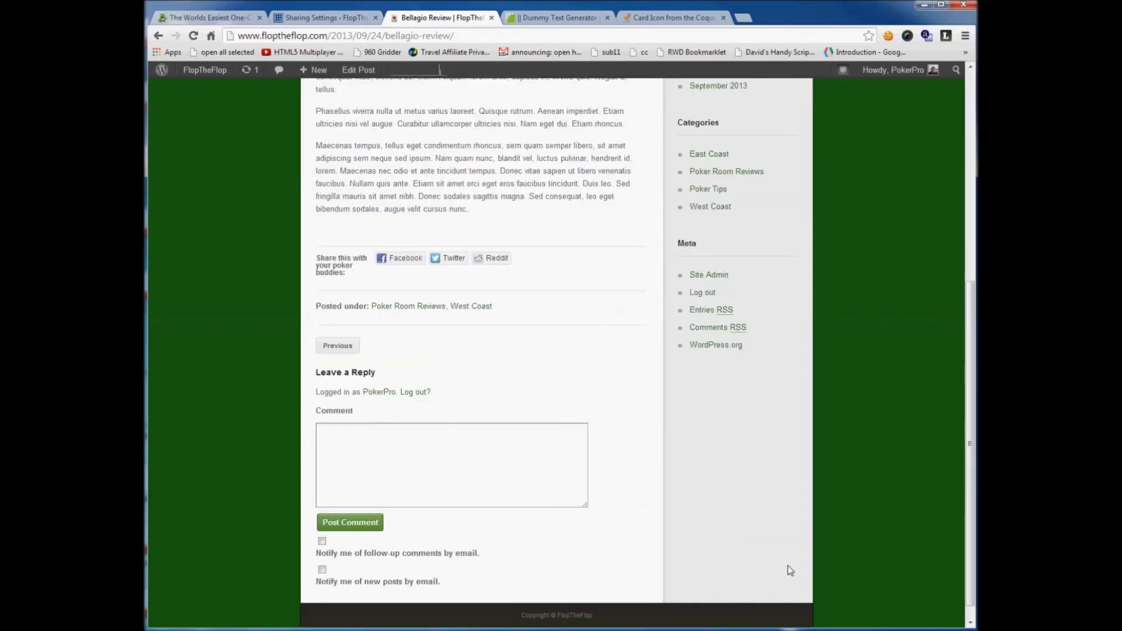
{"action": "scroll", "coordinate": [742, 410], "scroll_direction": "up", "scroll_amount": 6}
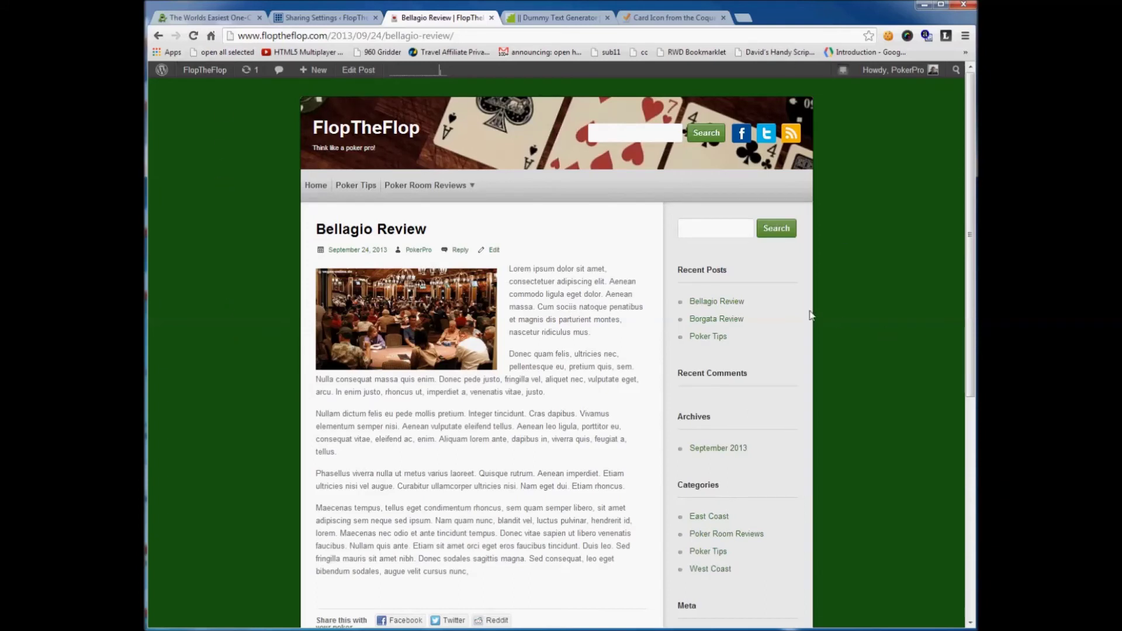
- Open the Widgets page and review the Bellagio Review post's current sidebar
{"action": "left_click", "coordinate": [311, 20]}
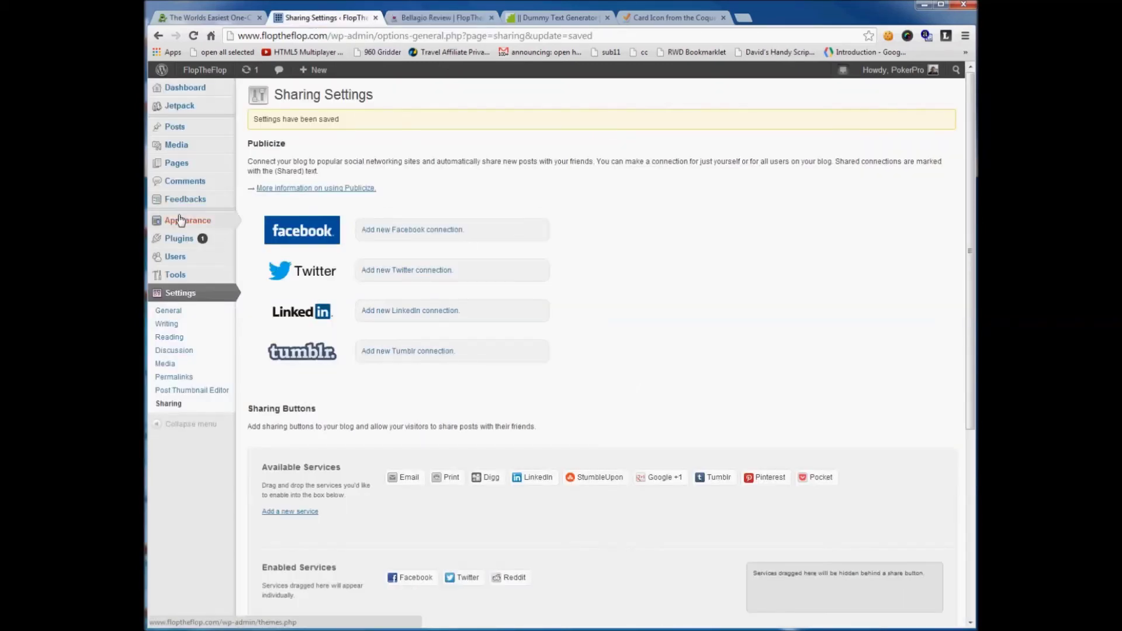
{"action": "mouse_move", "coordinate": [180, 222]}
{"action": "left_click", "coordinate": [278, 250]}
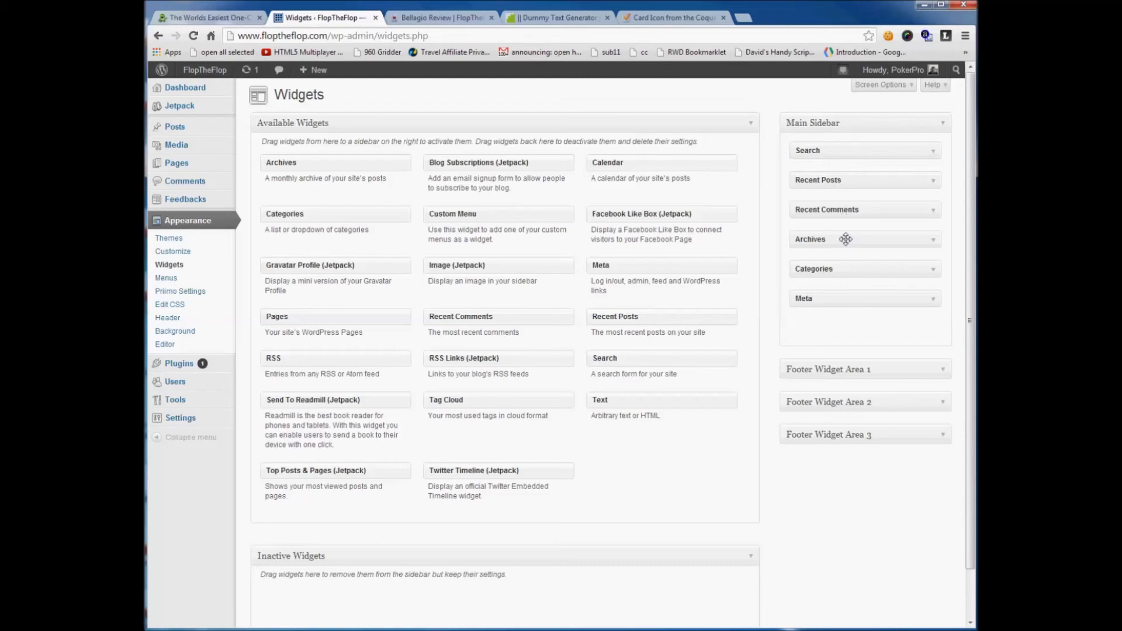
{"action": "left_click", "coordinate": [442, 18]}
{"action": "scroll", "coordinate": [733, 275], "scroll_direction": "down", "scroll_amount": 3}
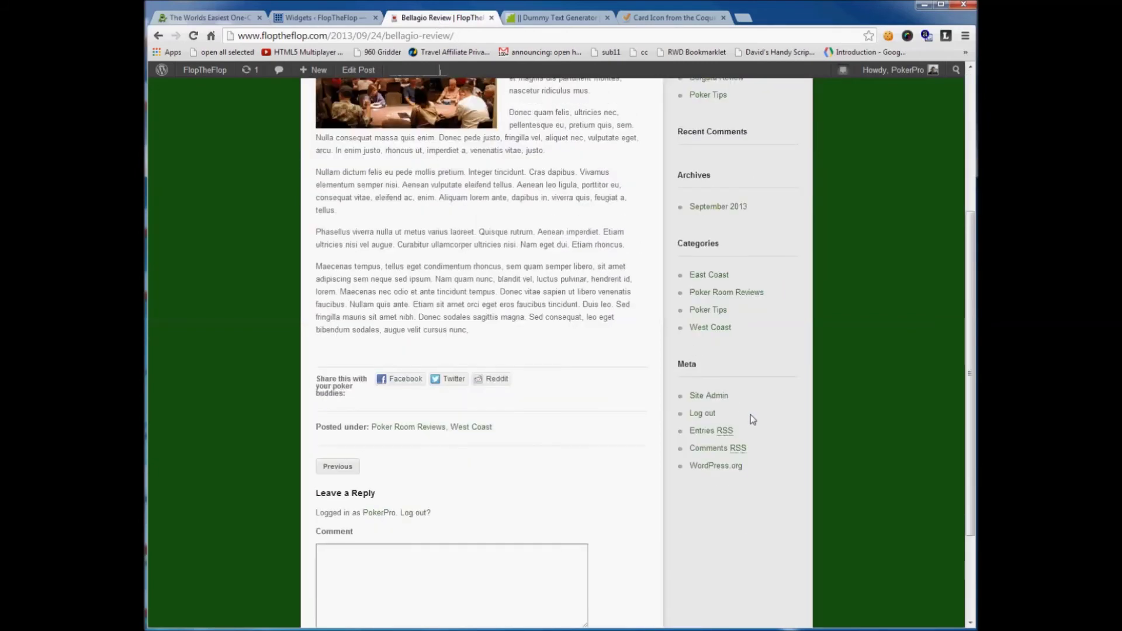
{"action": "scroll", "coordinate": [751, 415], "scroll_direction": "up", "scroll_amount": 3}
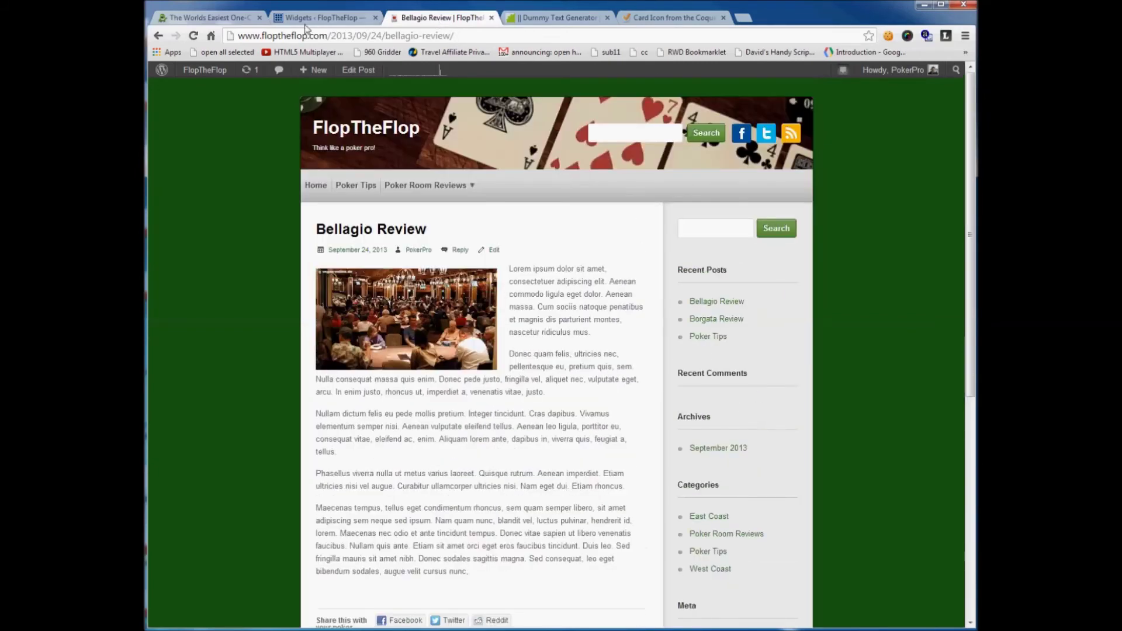
- Remove the Meta, Categories, Archives, Recent Comments and Search widgets from the Main Sidebar
{"action": "left_click", "coordinate": [305, 20]}
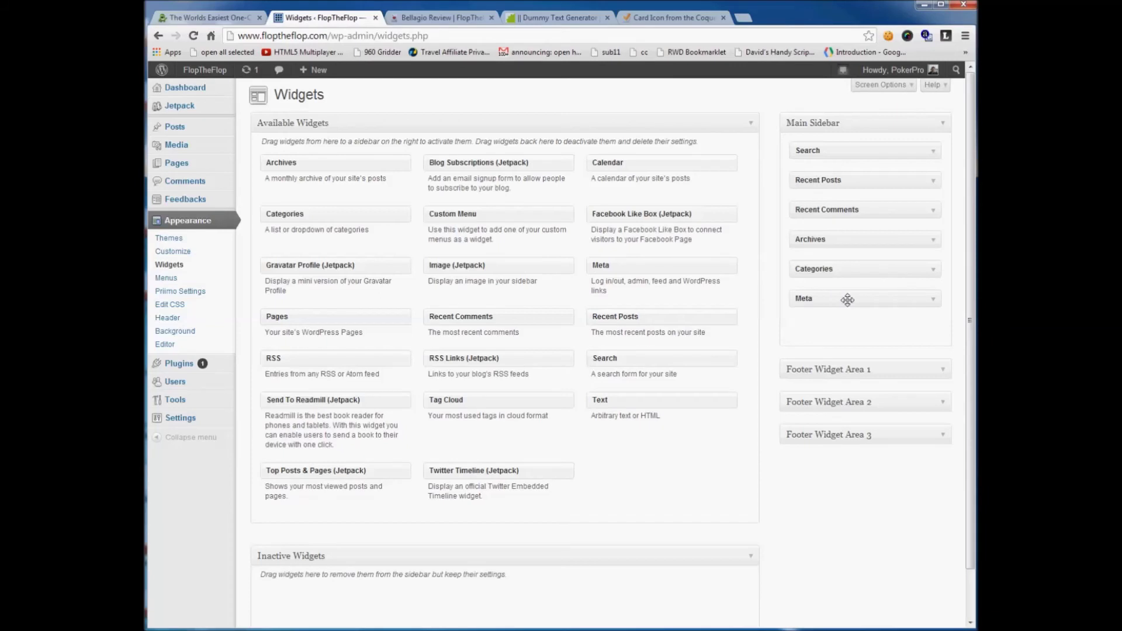
{"action": "left_click_drag", "start_coordinate": [839, 300], "coordinate": [678, 477]}
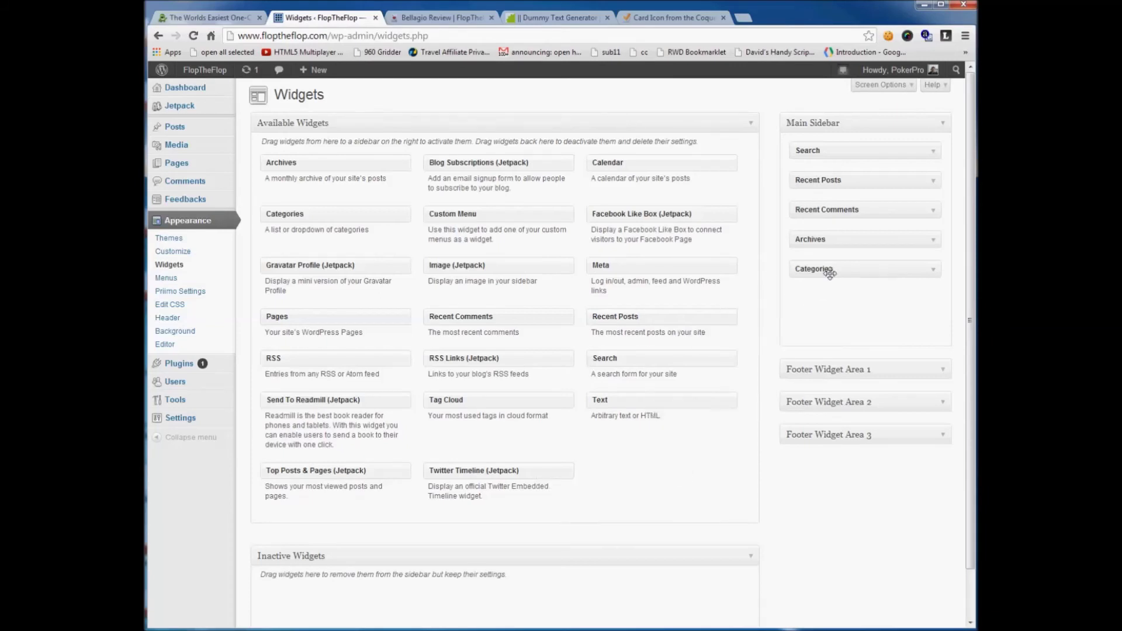
{"action": "left_click_drag", "start_coordinate": [813, 270], "coordinate": [485, 477]}
{"action": "left_click_drag", "start_coordinate": [798, 241], "coordinate": [556, 495]}
{"action": "left_click_drag", "start_coordinate": [828, 211], "coordinate": [577, 495]}
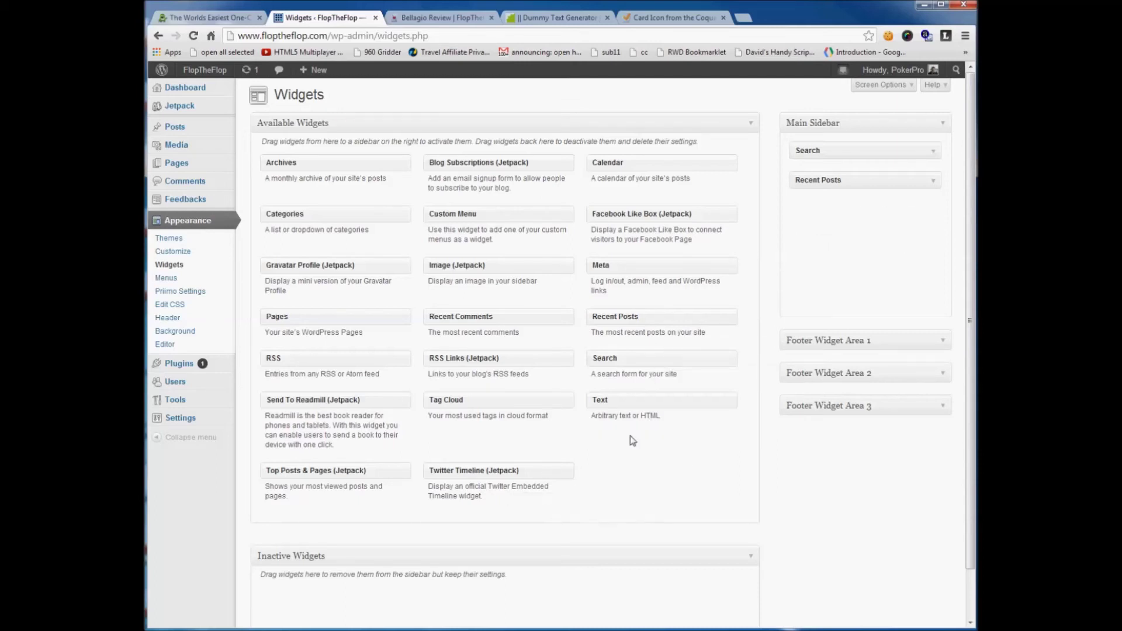
{"action": "left_click", "coordinate": [436, 17]}
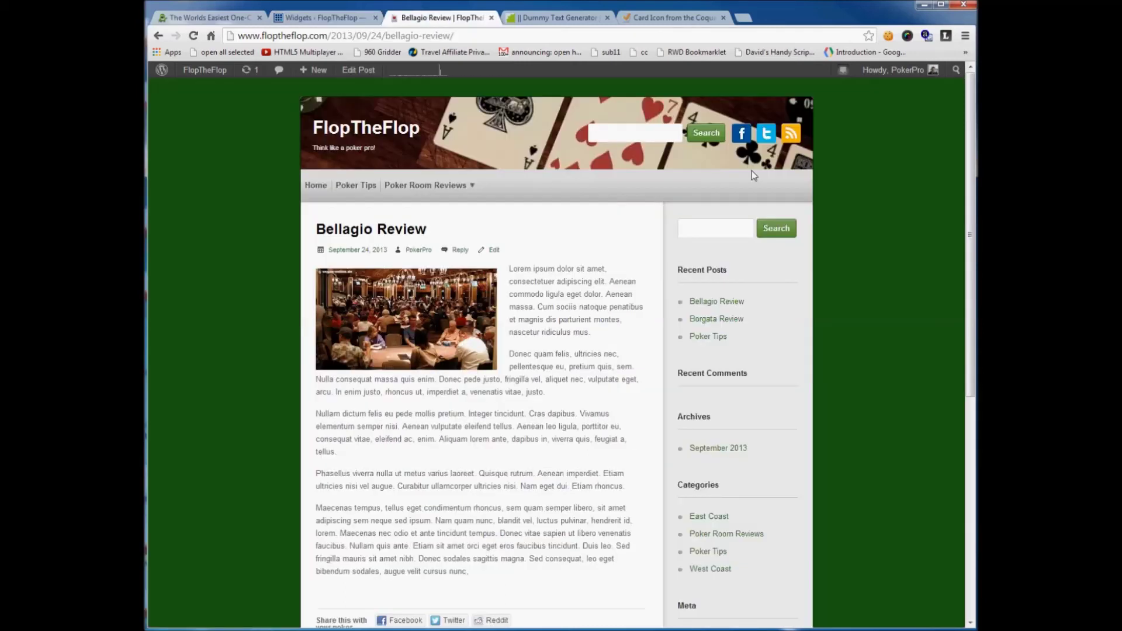
{"action": "left_click", "coordinate": [324, 17]}
{"action": "left_click_drag", "start_coordinate": [828, 153], "coordinate": [737, 205]}
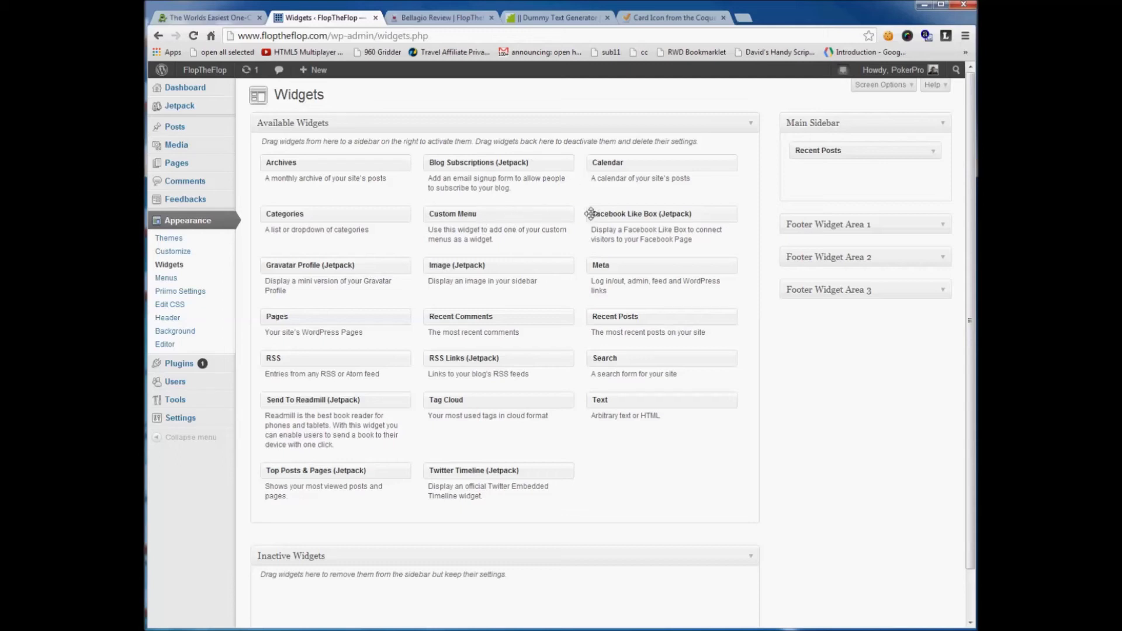
{"action": "left_click_drag", "start_coordinate": [640, 214], "coordinate": [819, 180]}
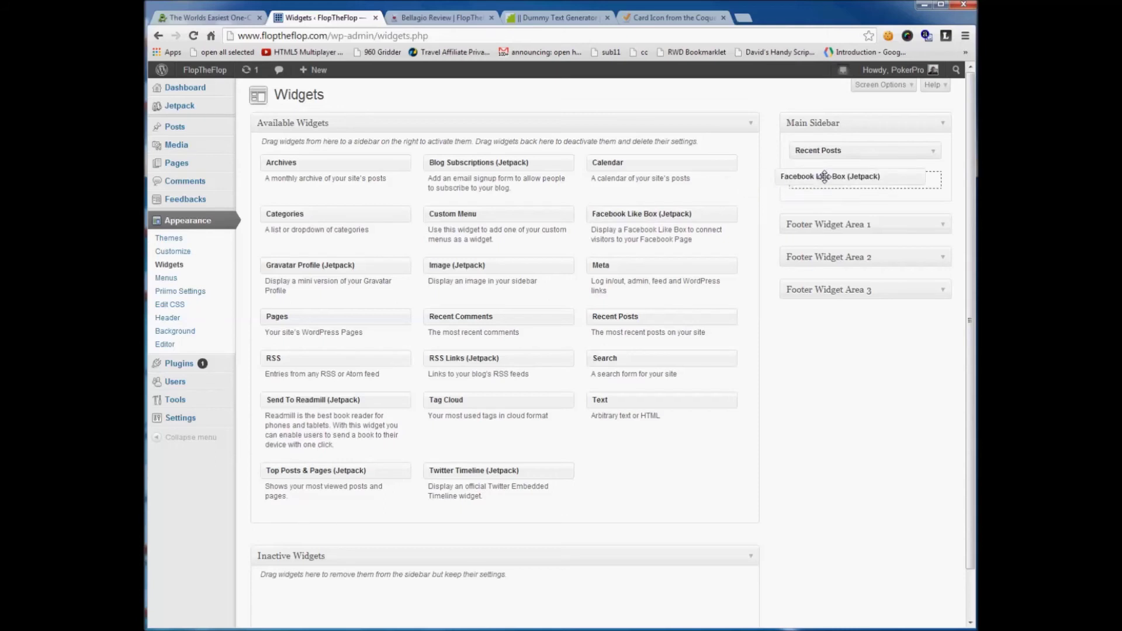
{"action": "left_click", "coordinate": [837, 213]}
{"action": "left_click", "coordinate": [847, 243]}
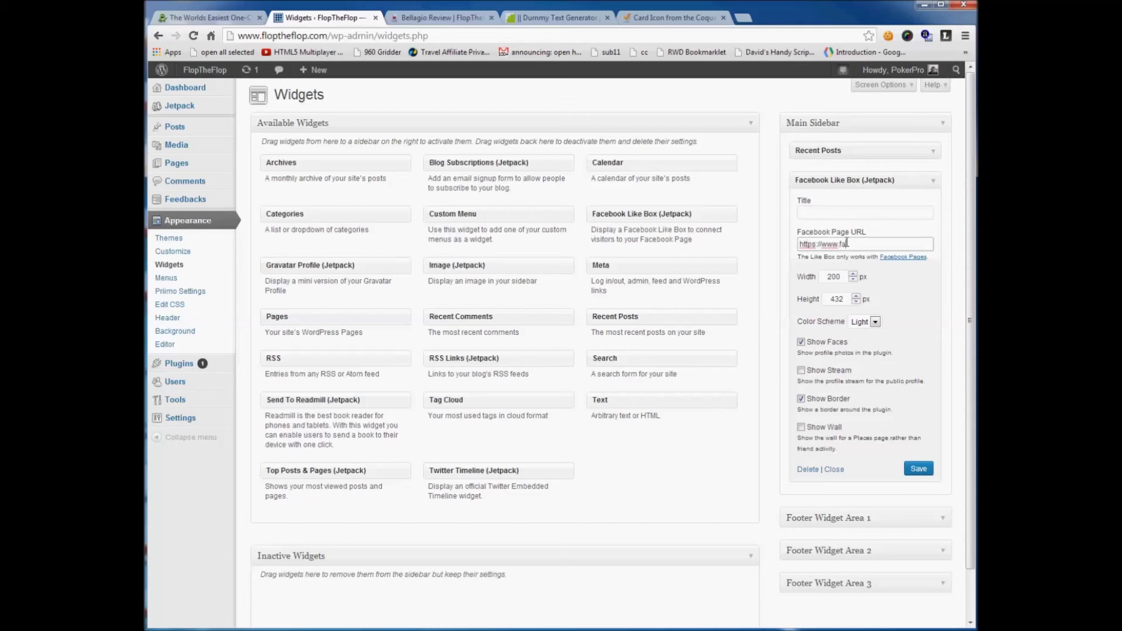
{"action": "type", "text": "https://www.facebook.com"}
{"action": "type", "text": "/FacebookDevelopers"}
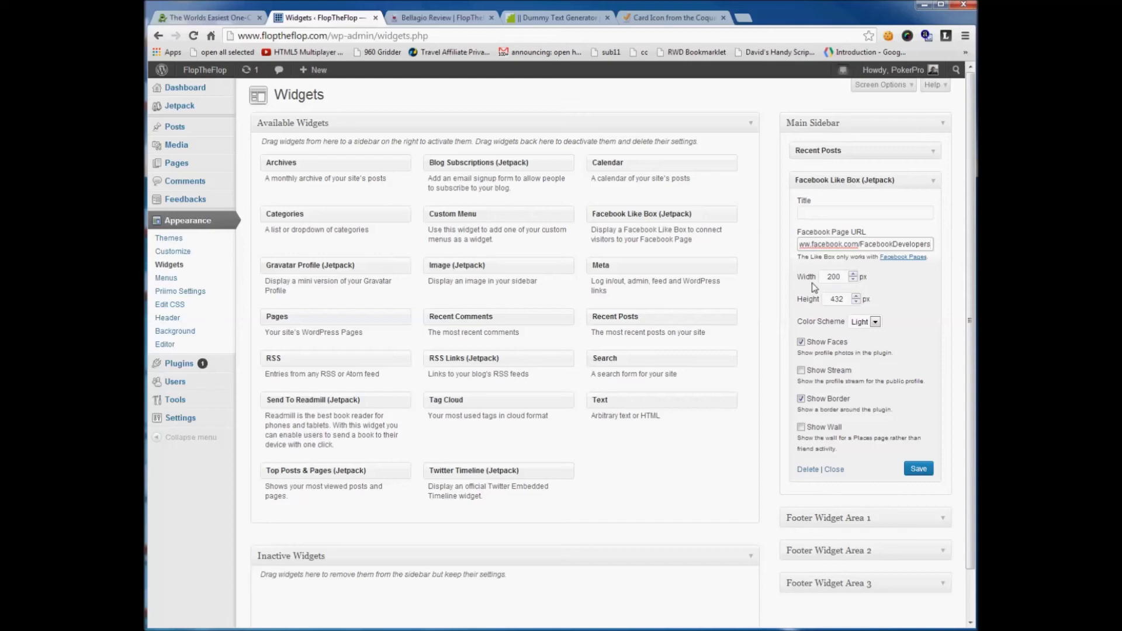
{"action": "left_click", "coordinate": [432, 22]}
{"action": "left_click", "coordinate": [331, 19]}
{"action": "left_click", "coordinate": [918, 470]}
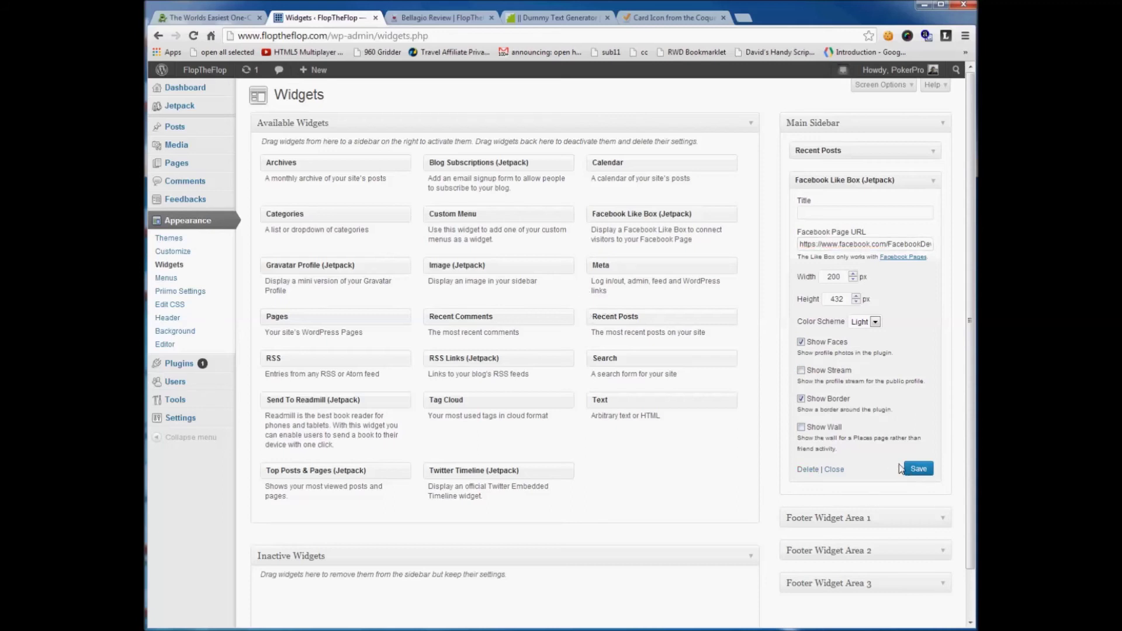
- Reload the Bellagio Review post to inspect the Facebook Developers like box, then return to Widgets
{"action": "left_click", "coordinate": [409, 18]}
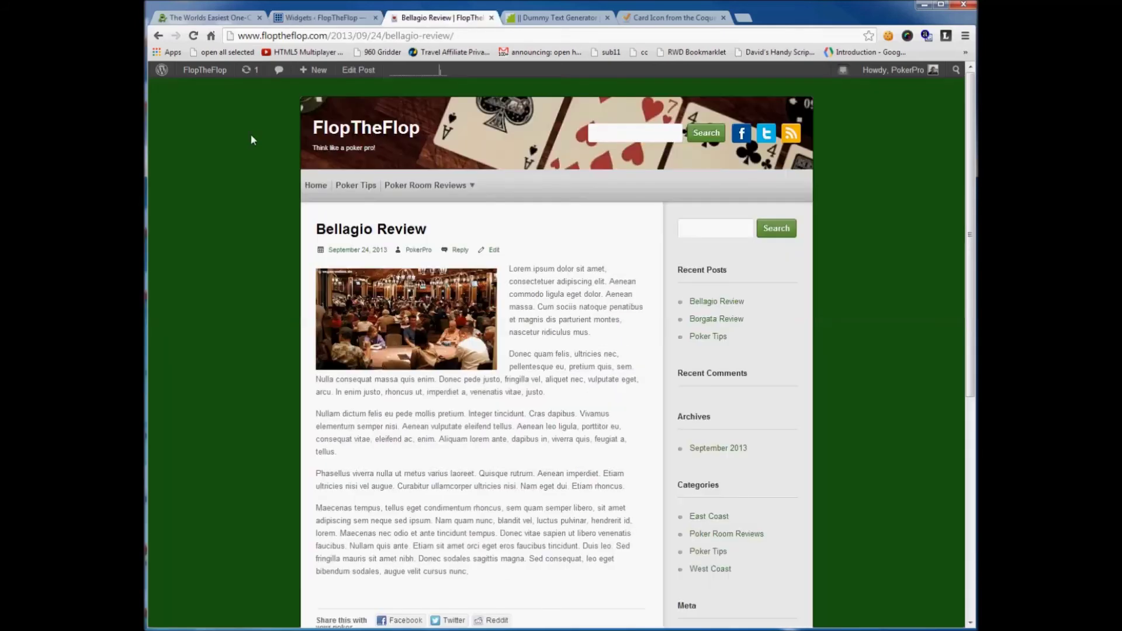
{"action": "right_click", "coordinate": [233, 141]}
{"action": "left_click", "coordinate": [259, 171]}
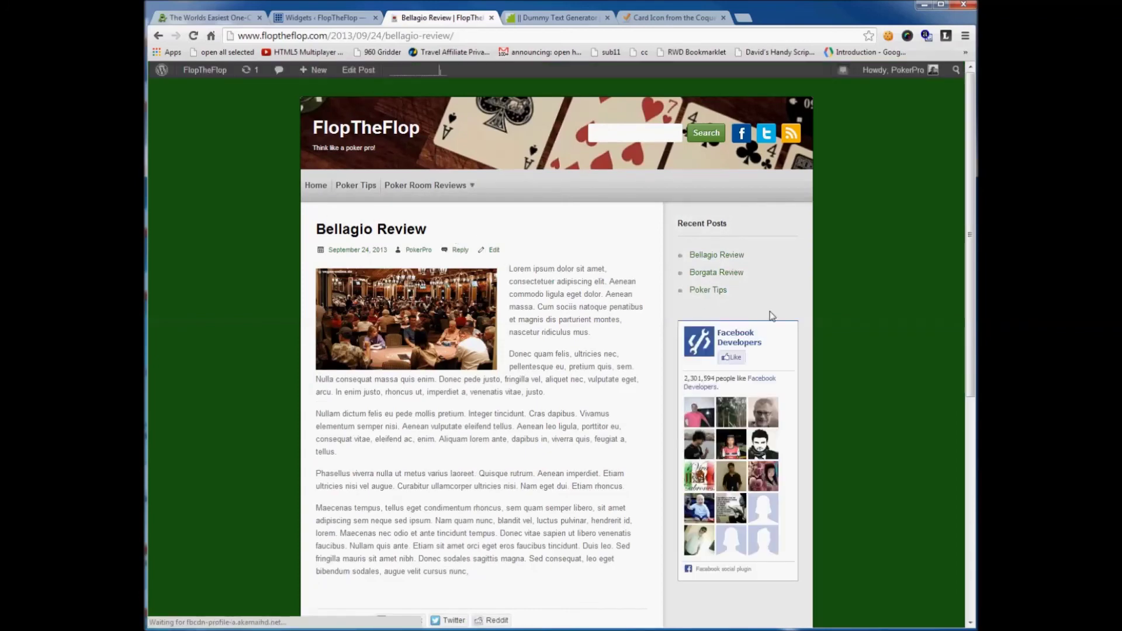
{"action": "scroll", "coordinate": [824, 349], "scroll_direction": "down", "scroll_amount": 6}
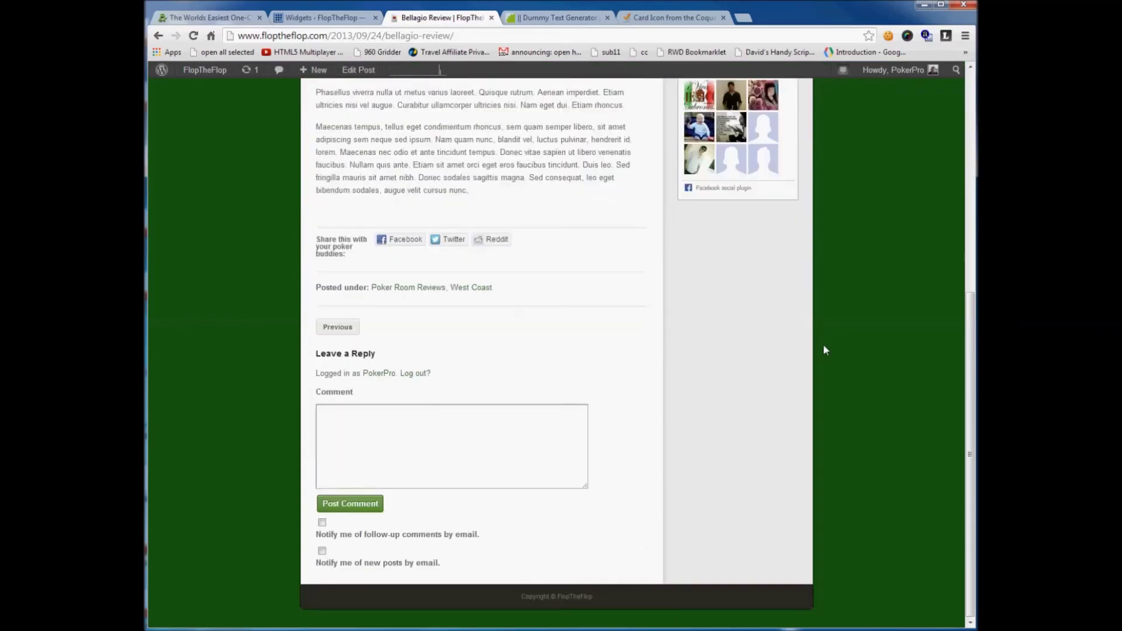
{"action": "scroll", "coordinate": [824, 350], "scroll_direction": "up", "scroll_amount": 4}
{"action": "scroll", "coordinate": [825, 350], "scroll_direction": "up", "scroll_amount": 2}
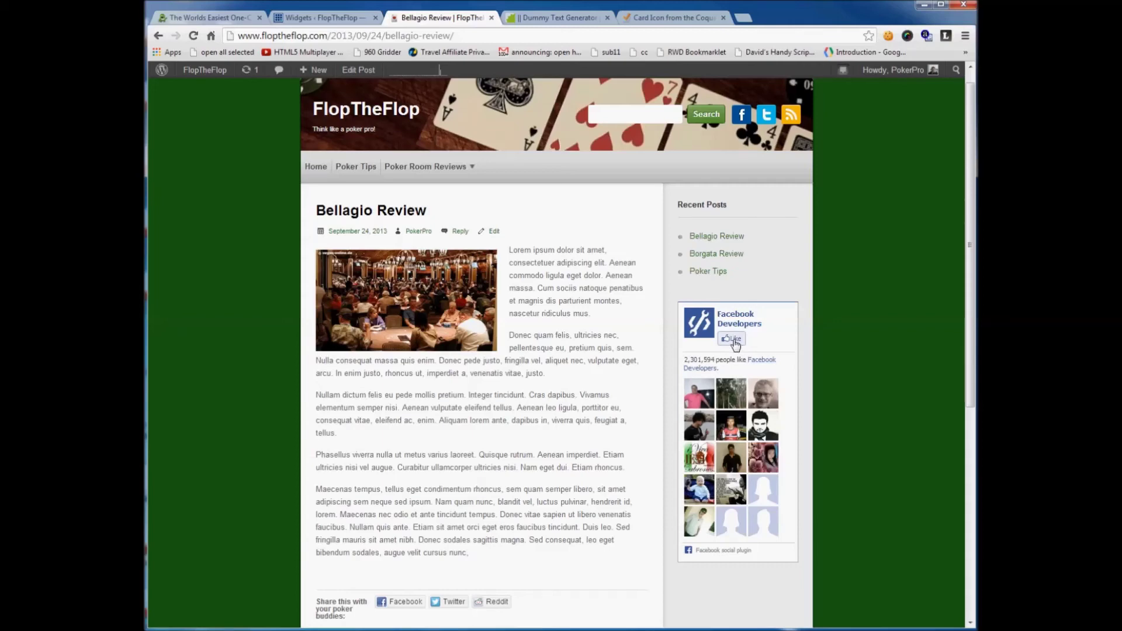
{"action": "scroll", "coordinate": [475, 425], "scroll_direction": "down", "scroll_amount": 3}
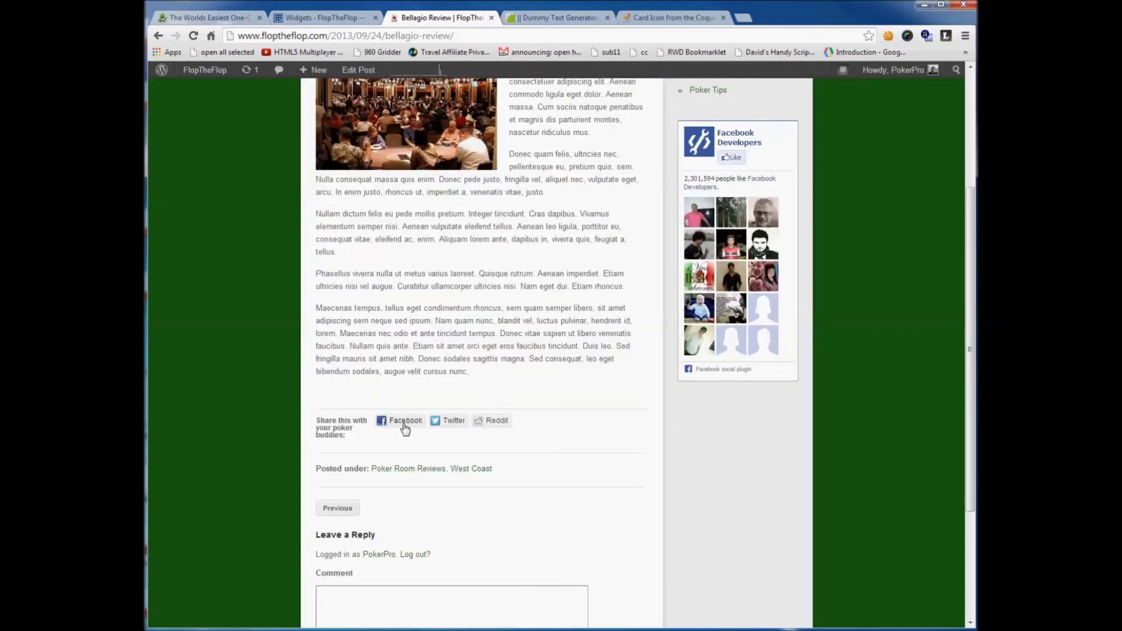
{"action": "scroll", "coordinate": [551, 318], "scroll_direction": "up", "scroll_amount": 3}
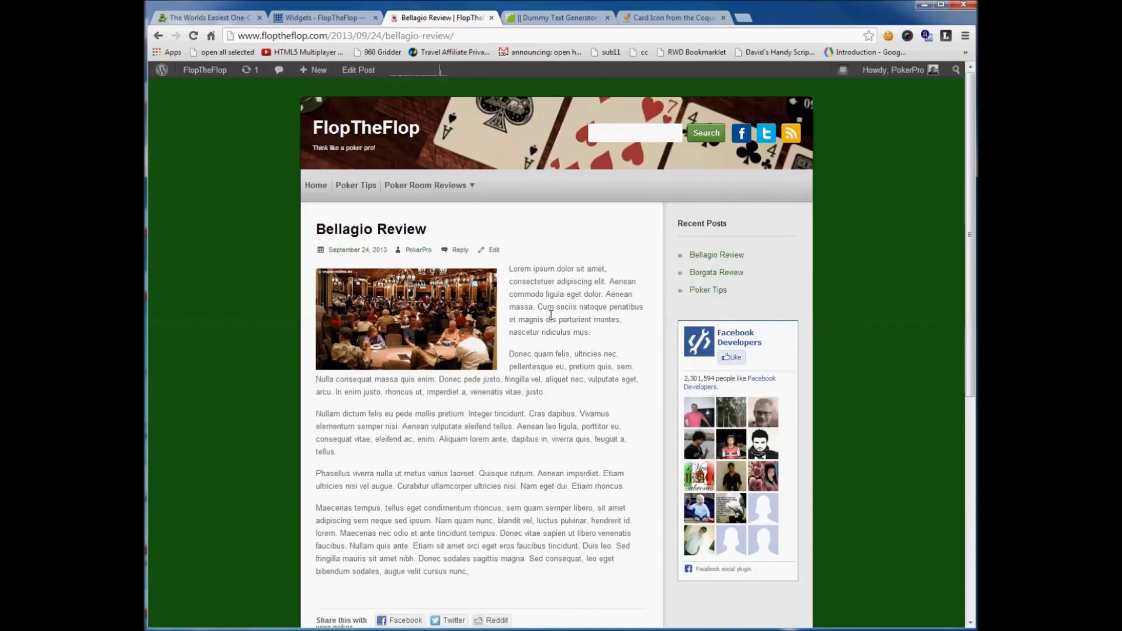
{"action": "scroll", "coordinate": [551, 315], "scroll_direction": "down", "scroll_amount": 1}
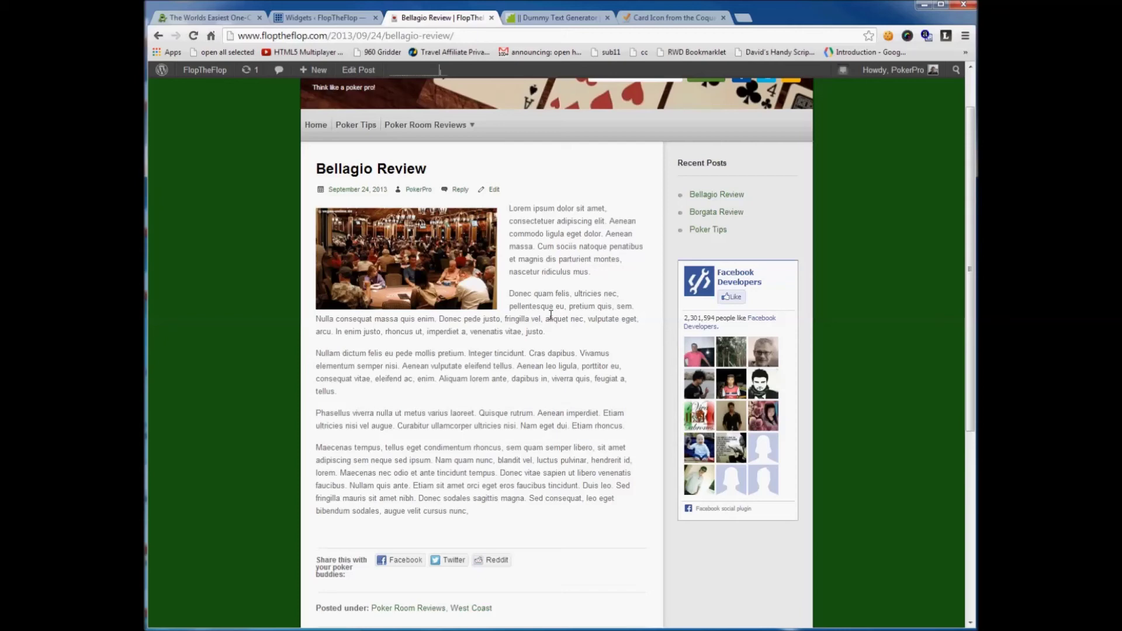
{"action": "scroll", "coordinate": [551, 315], "scroll_direction": "up", "scroll_amount": 1}
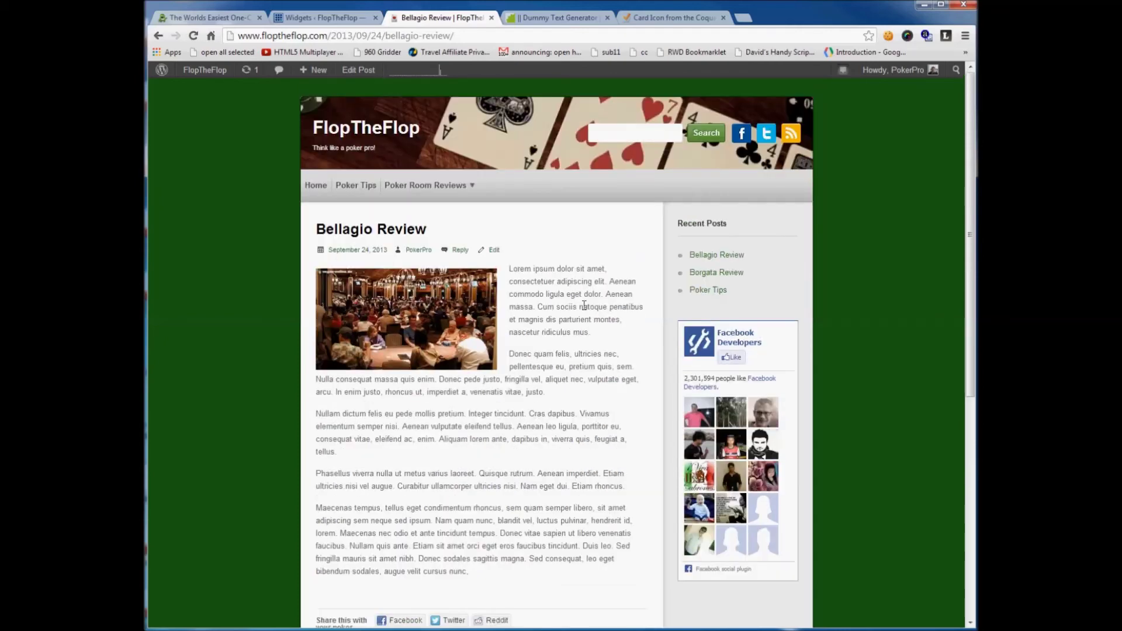
{"action": "left_click", "coordinate": [335, 19]}
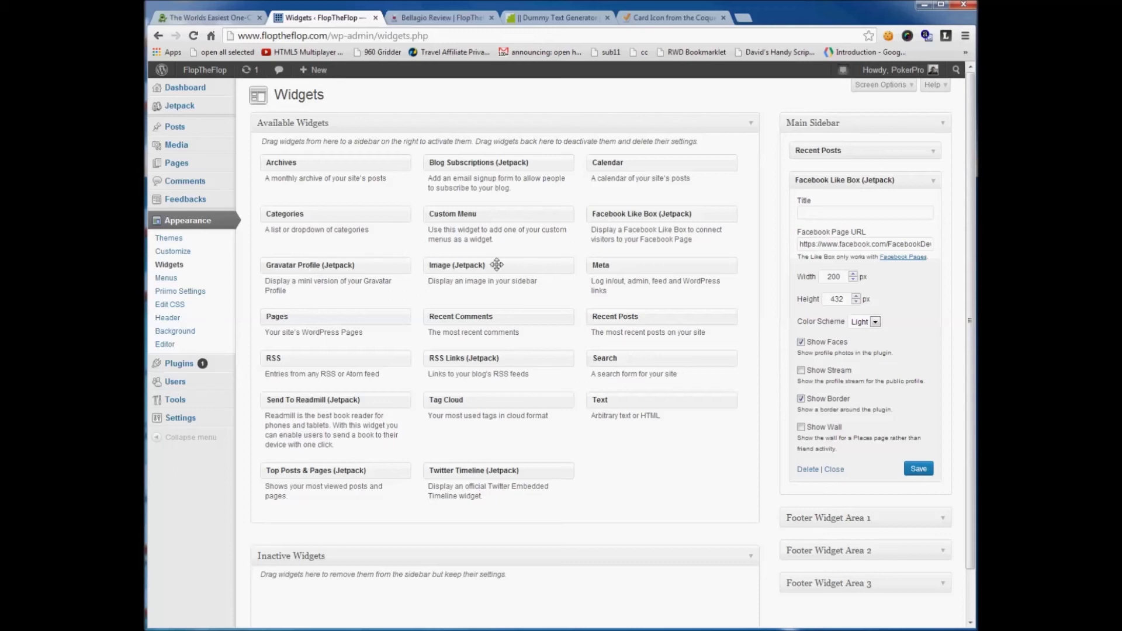
- Add an Image widget to the Main Sidebar, then delete it again
{"action": "left_click_drag", "start_coordinate": [507, 260], "coordinate": [789, 501]}
{"action": "scroll", "coordinate": [735, 464], "scroll_direction": "down", "scroll_amount": 4}
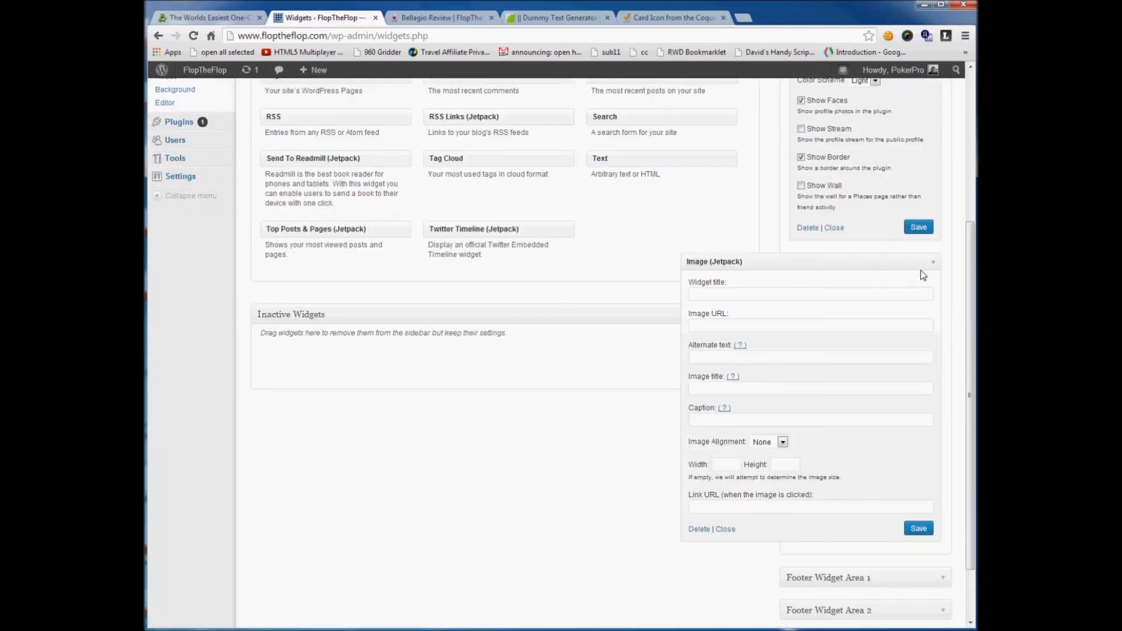
{"action": "left_click", "coordinate": [934, 263]}
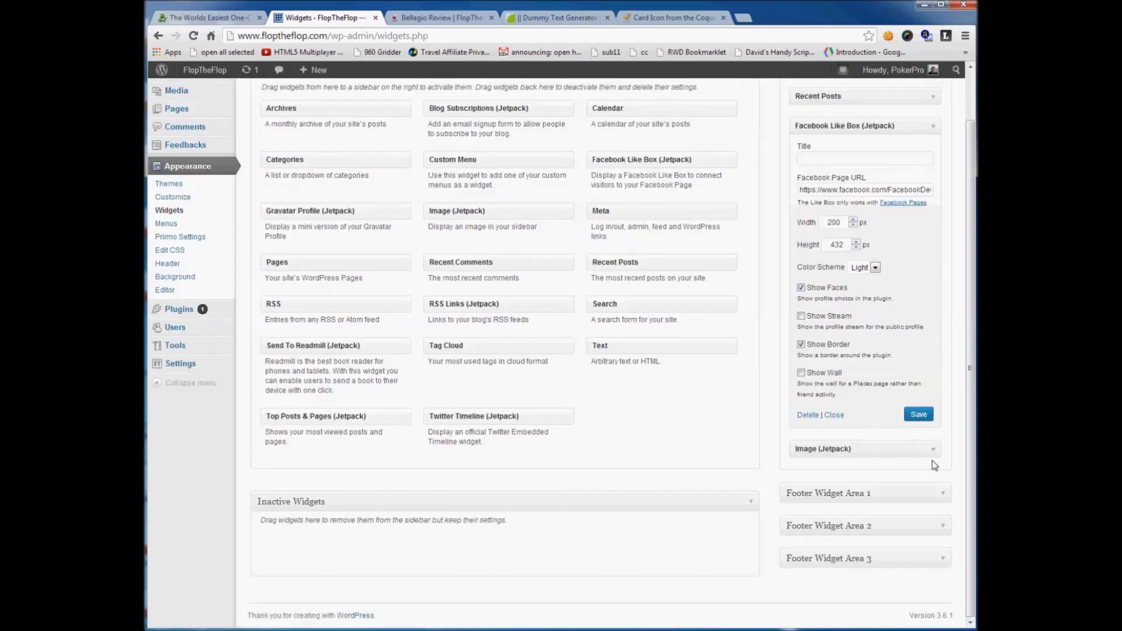
{"action": "left_click", "coordinate": [934, 450]}
{"action": "scroll", "coordinate": [904, 487], "scroll_direction": "down", "scroll_amount": 4}
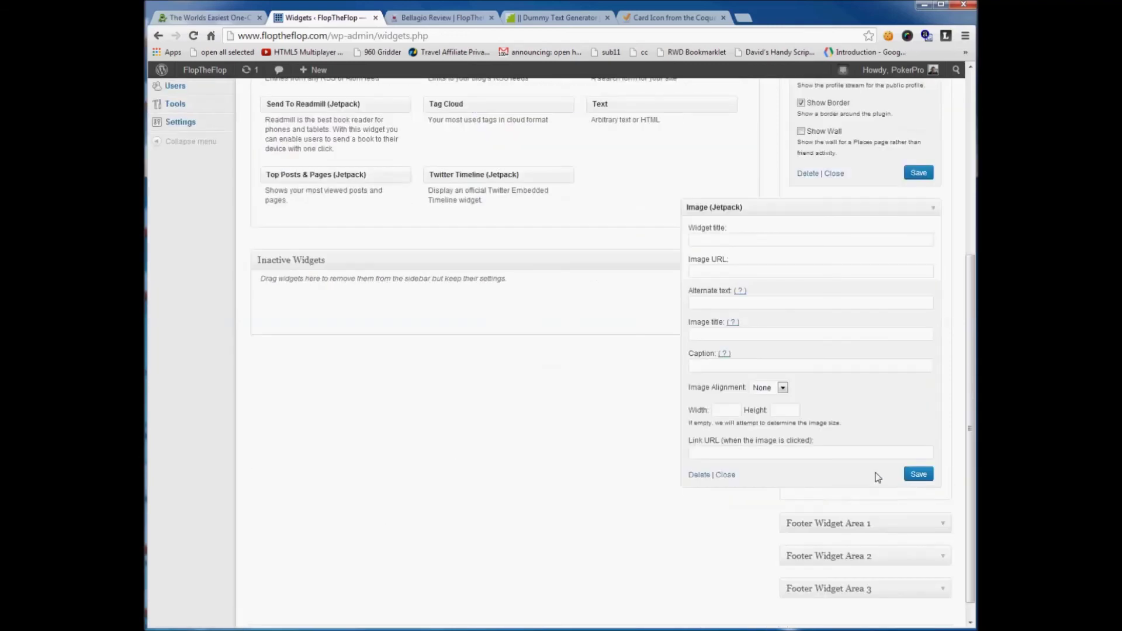
{"action": "left_click", "coordinate": [698, 477]}
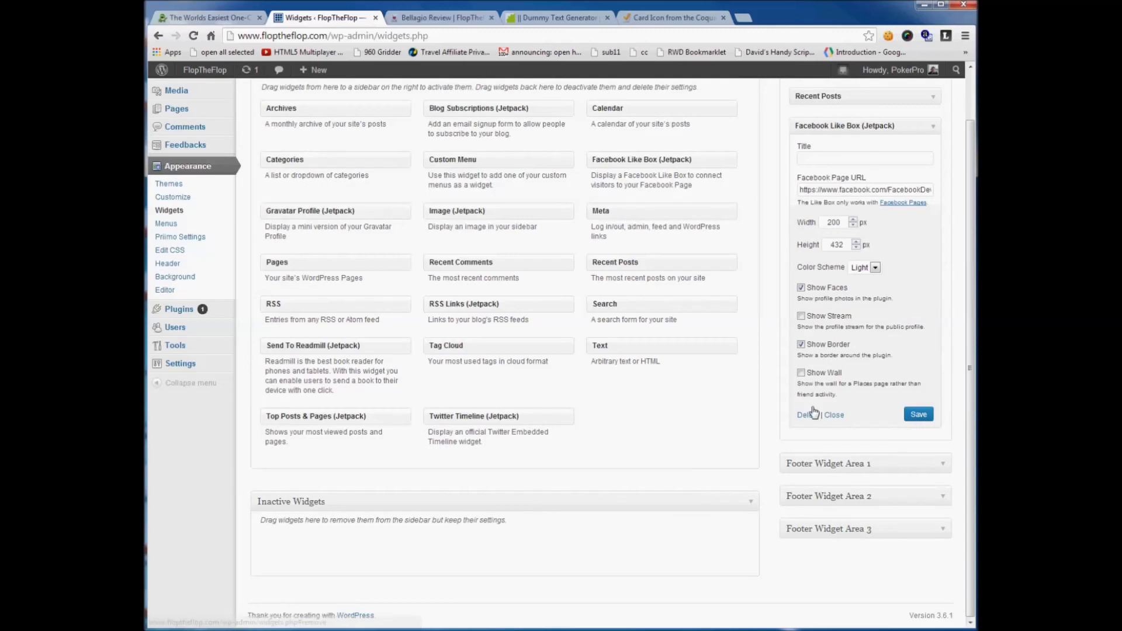
{"action": "scroll", "coordinate": [820, 374], "scroll_direction": "up", "scroll_amount": 1}
- Move Recent Posts below the Facebook Like Box and reload the post page
{"action": "left_click_drag", "start_coordinate": [838, 150], "coordinate": [837, 474]}
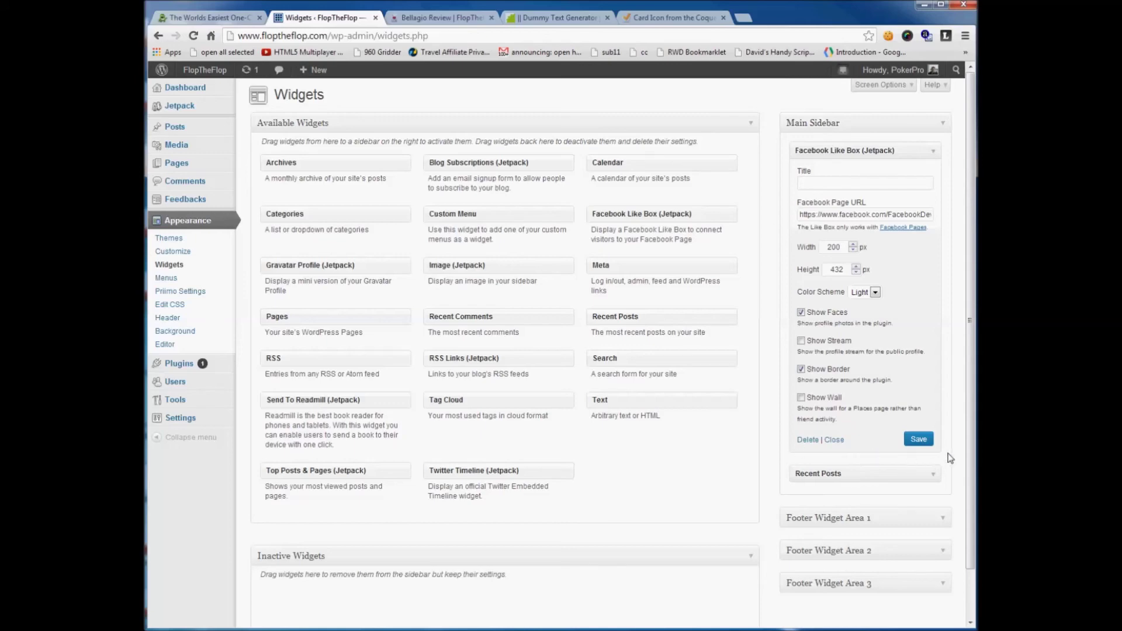
{"action": "left_click", "coordinate": [435, 18]}
{"action": "key", "text": "F5"}
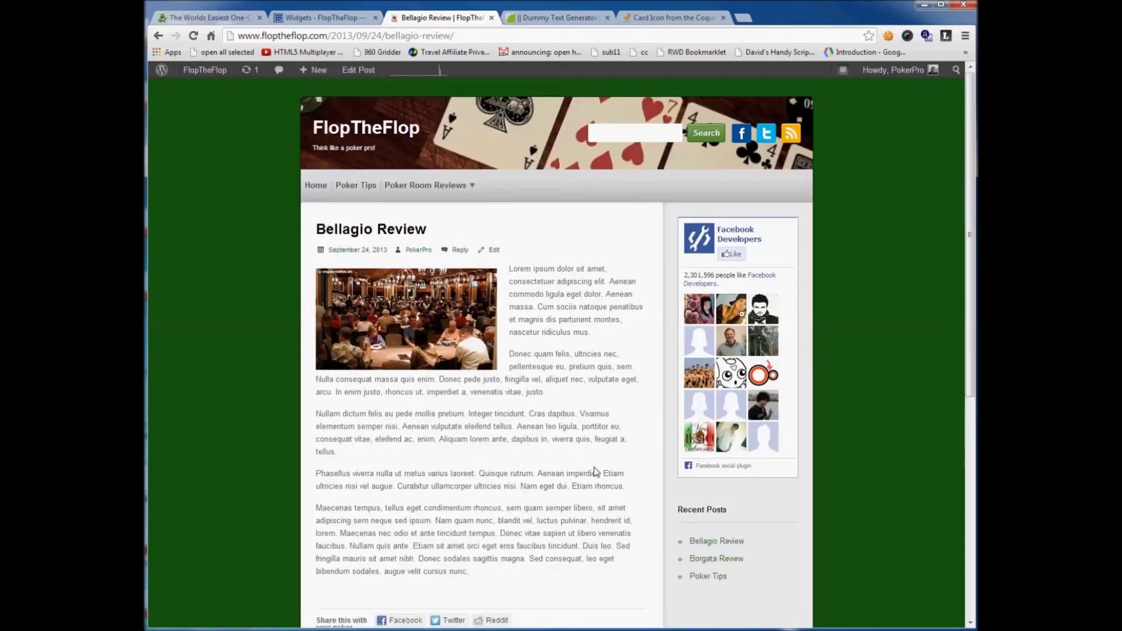
- Compare the Main Sidebar order on the Widgets page with the live Bellagio Review post
{"action": "left_click", "coordinate": [313, 18]}
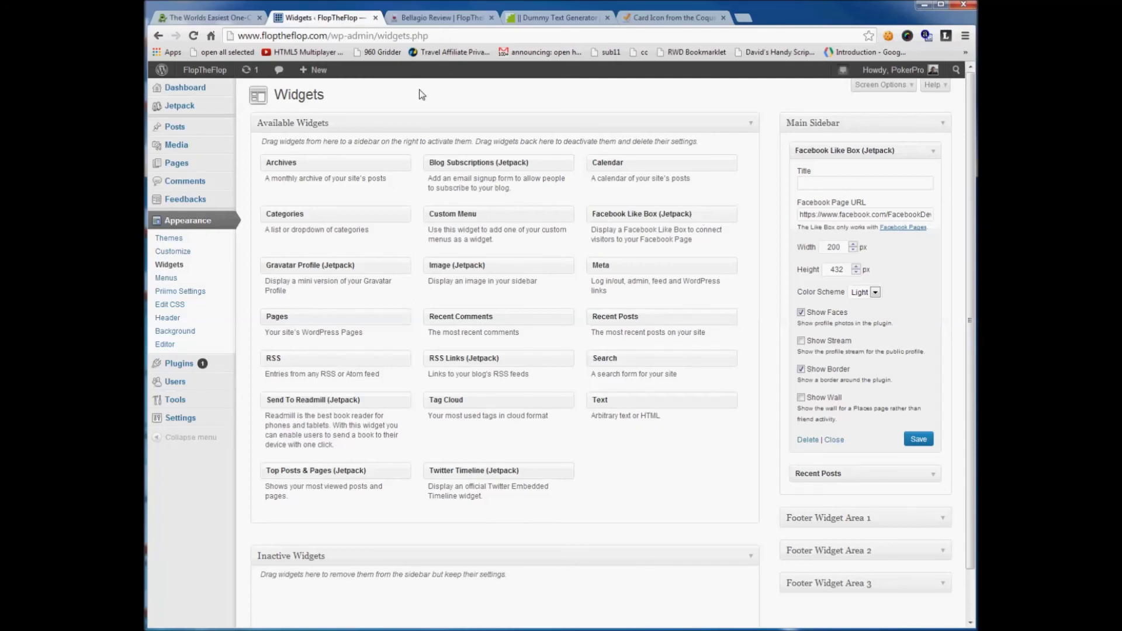
{"action": "scroll", "coordinate": [446, 111], "scroll_direction": "down", "scroll_amount": 1}
{"action": "scroll", "coordinate": [336, 157], "scroll_direction": "up", "scroll_amount": 1}
{"action": "left_click", "coordinate": [432, 19]}
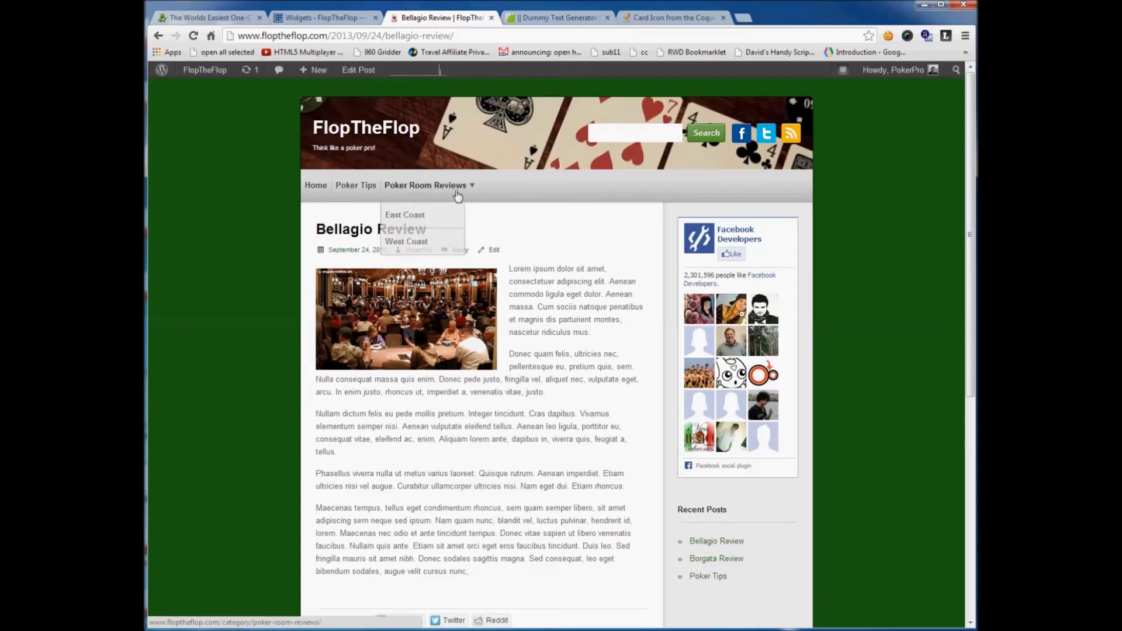
{"action": "left_click", "coordinate": [325, 19]}
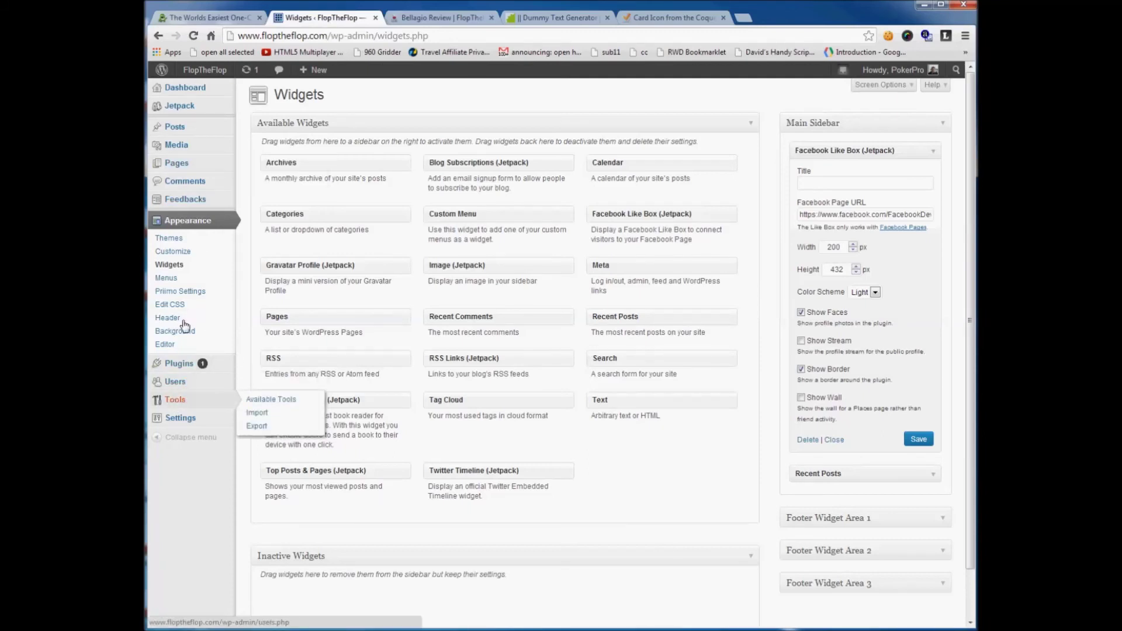
- Move the default Sample Page to the Trash and start a new page
{"action": "left_click", "coordinate": [182, 168]}
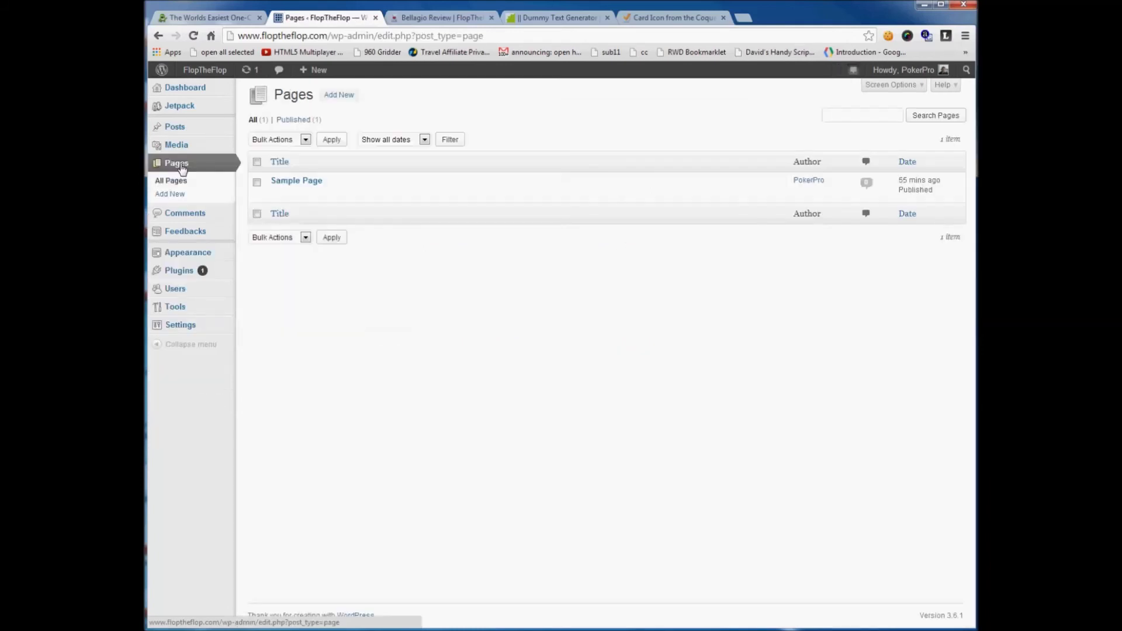
{"action": "left_click", "coordinate": [337, 194]}
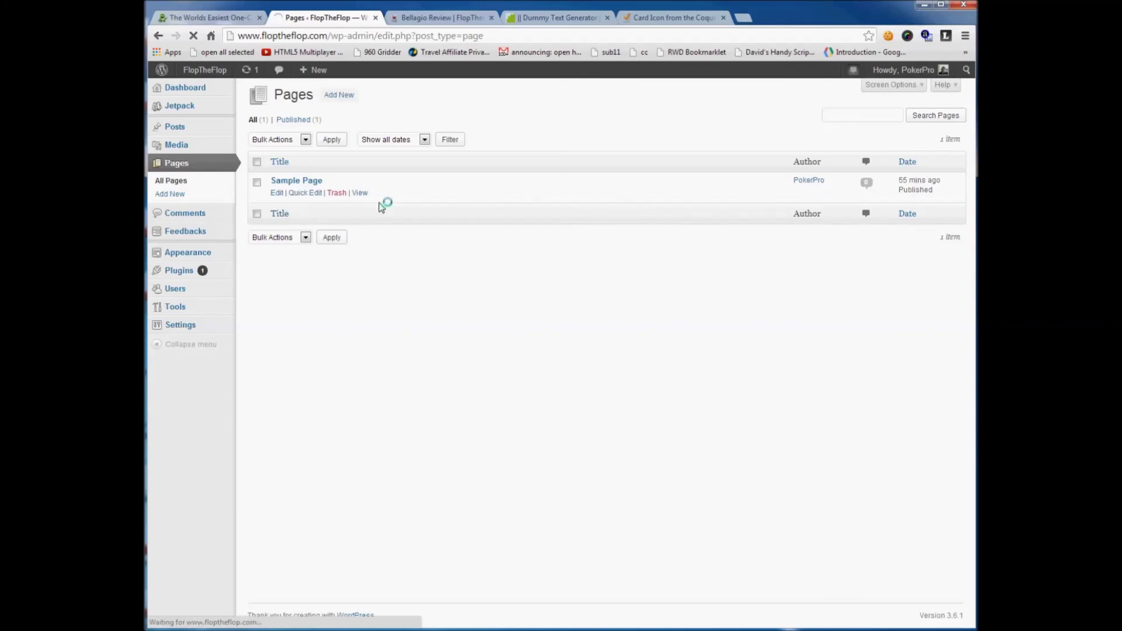
{"action": "left_click", "coordinate": [340, 96]}
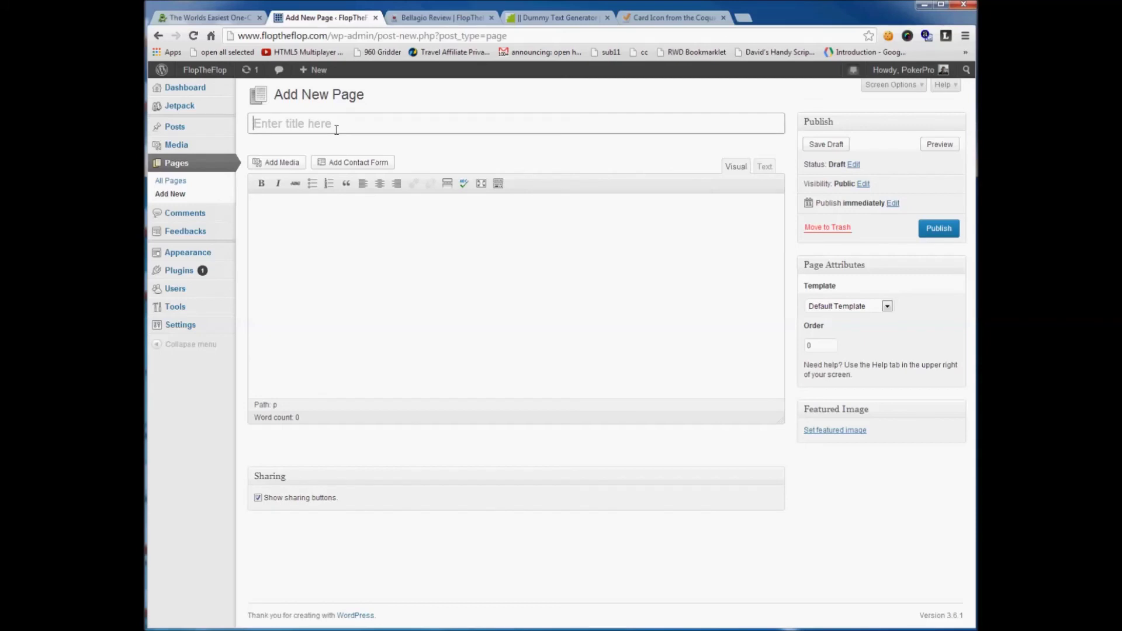
- Create the page 'Contact The Pro' with the default contact form and publish it
{"action": "left_click", "coordinate": [336, 130]}
{"action": "type", "text": "Contact The Pro"}
{"action": "left_click", "coordinate": [327, 262]}
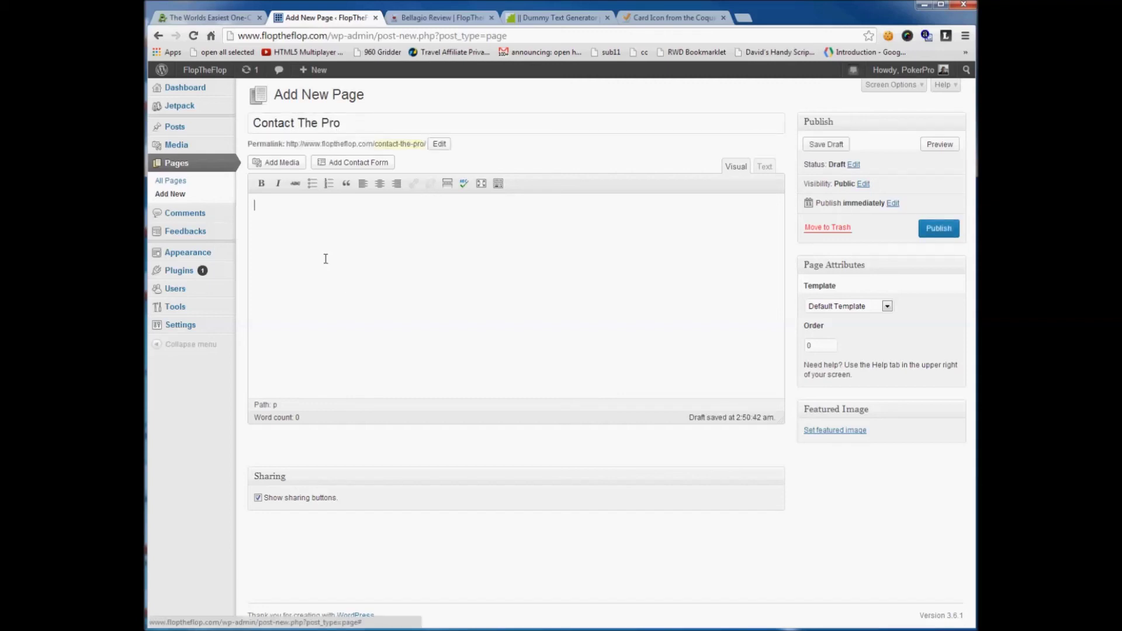
{"action": "left_click", "coordinate": [359, 163]}
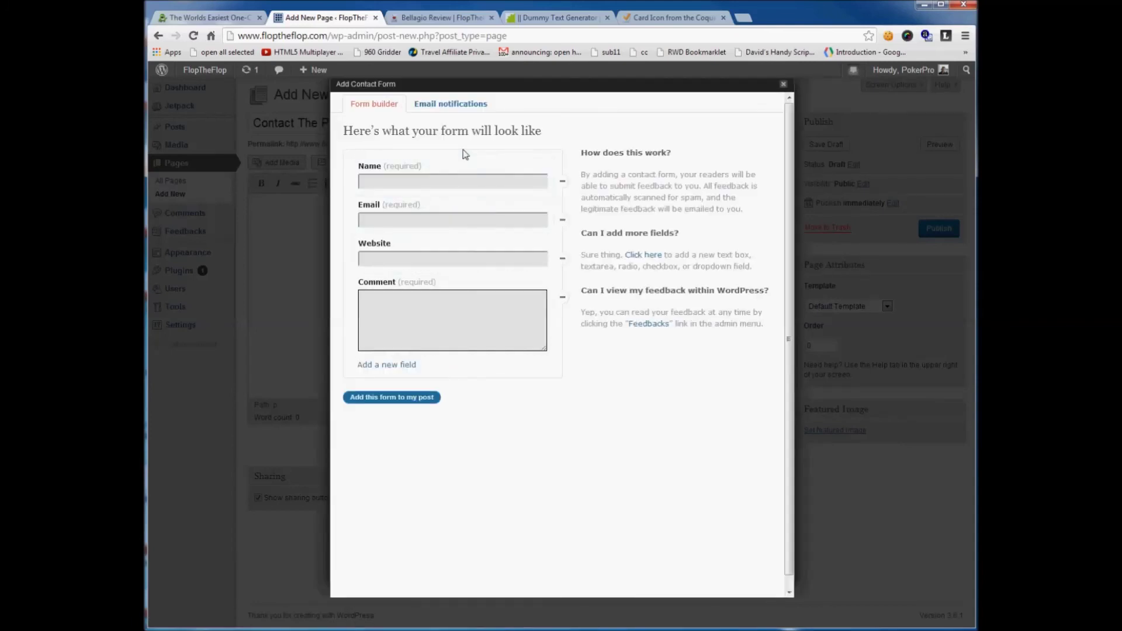
{"action": "left_click", "coordinate": [404, 398]}
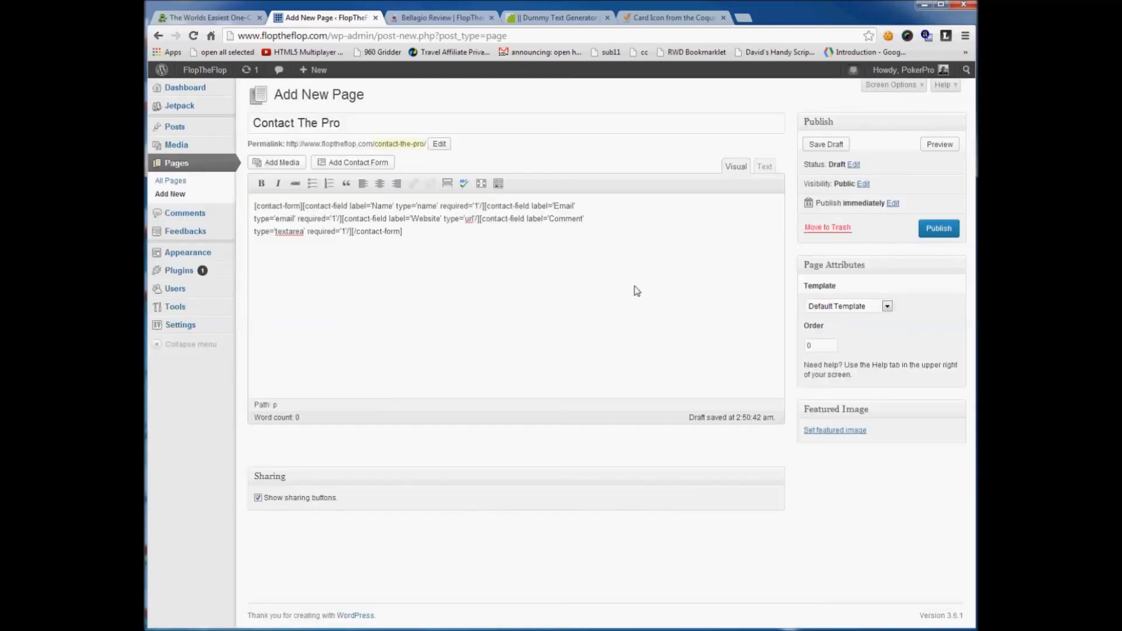
{"action": "left_click", "coordinate": [930, 231]}
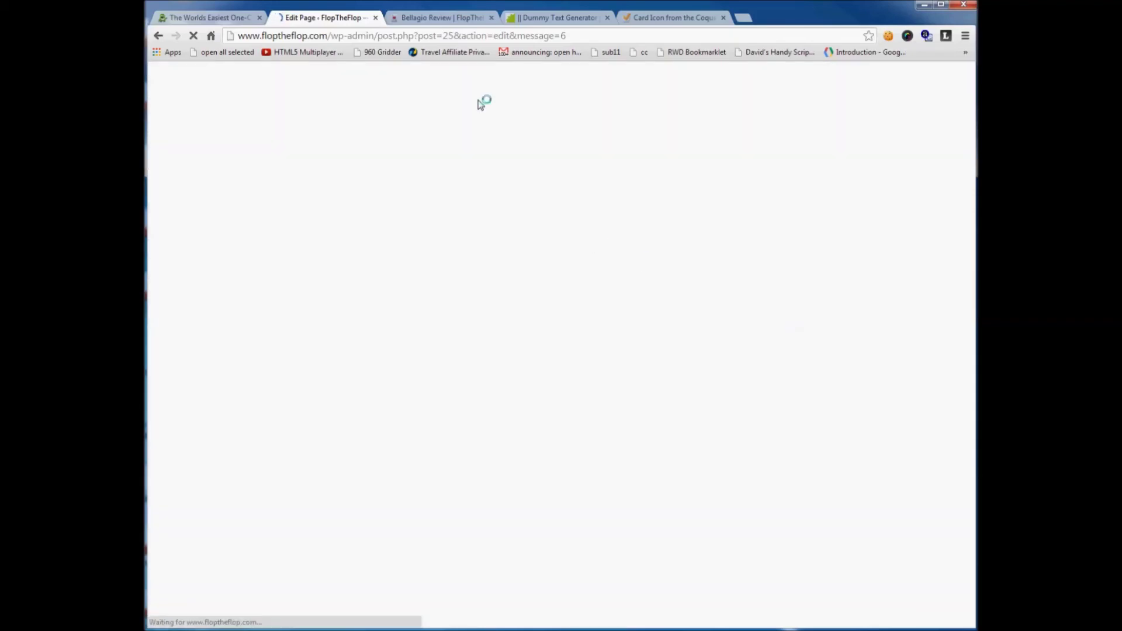
- Reload the live site and open Contact The Pro from its menu
{"action": "left_click", "coordinate": [422, 18]}
{"action": "right_click", "coordinate": [213, 163]}
{"action": "left_click", "coordinate": [228, 195]}
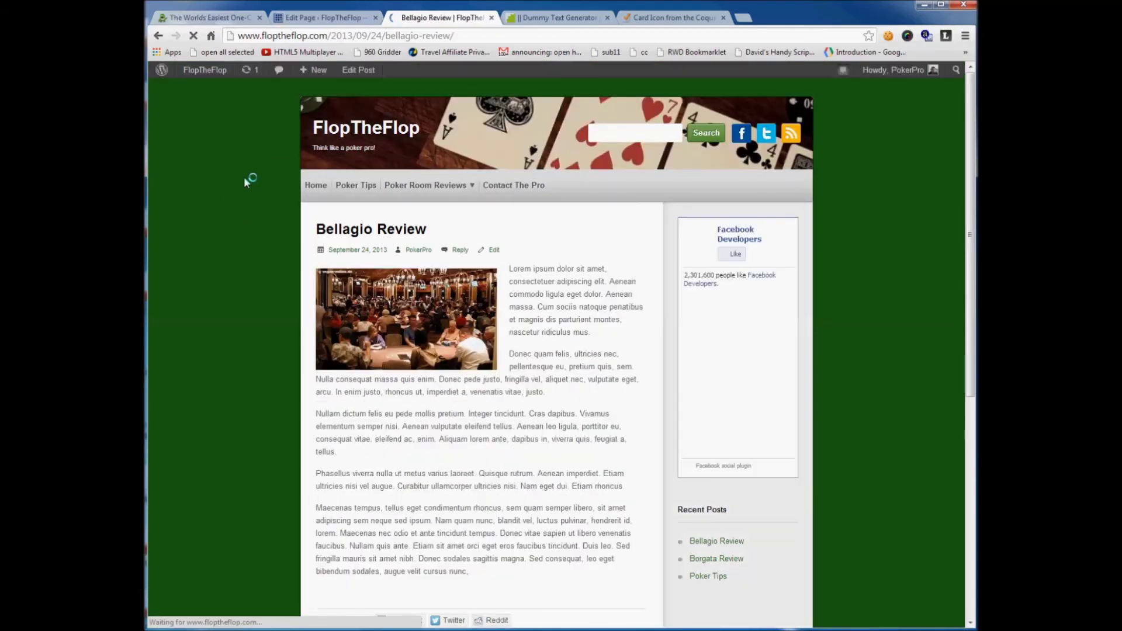
{"action": "left_click", "coordinate": [522, 186]}
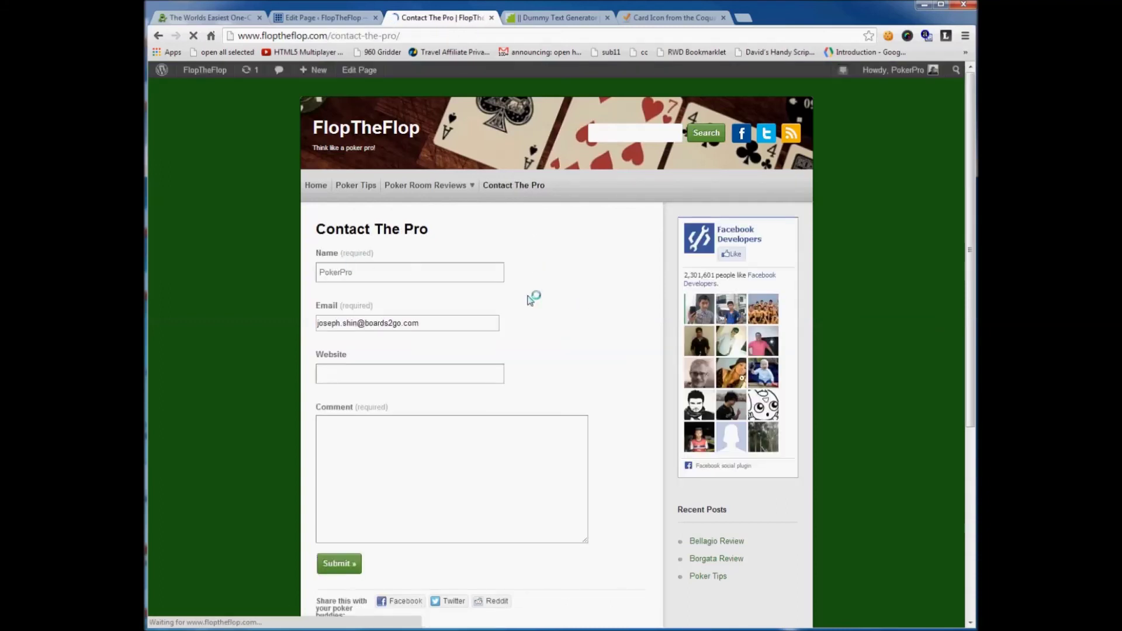
- Clear the prefilled Name and Email fields in the contact form
{"action": "left_click", "coordinate": [439, 318]}
{"action": "left_click", "coordinate": [391, 266]}
{"action": "key", "text": "ctrl+a"}
{"action": "key", "text": "BackSpace"}
{"action": "left_click", "coordinate": [466, 325]}
{"action": "key", "text": "ctrl+a"}
{"action": "key", "text": "BackSpace"}
{"action": "left_click", "coordinate": [237, 324]}
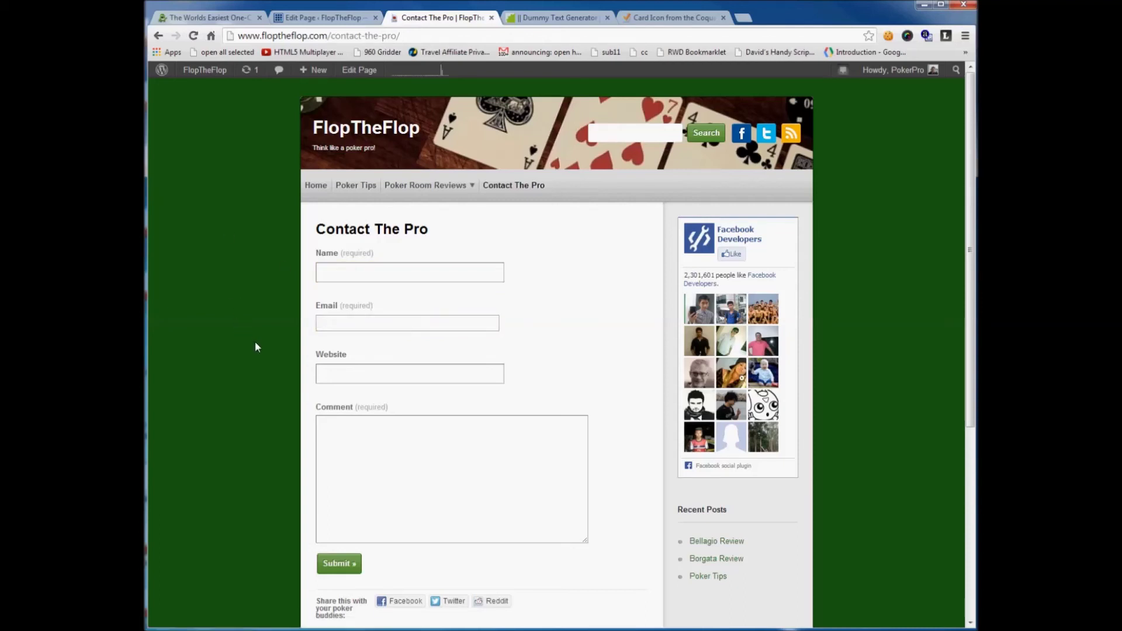
- Scroll through the Contact The Pro page and reload it
{"action": "scroll", "coordinate": [623, 502], "scroll_direction": "down", "scroll_amount": 1}
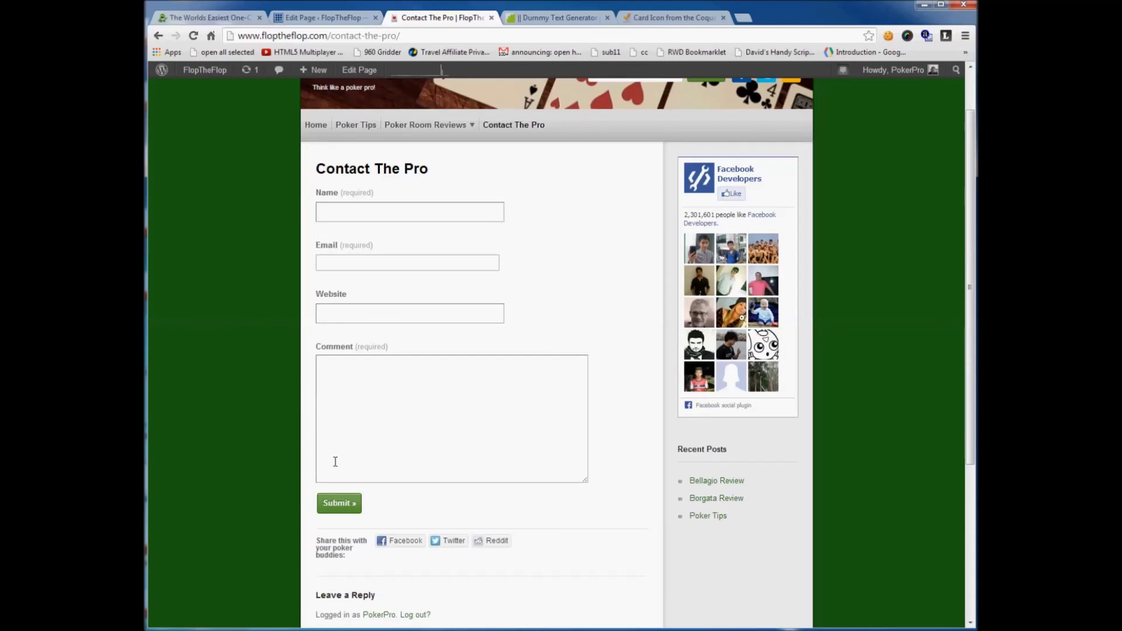
{"action": "scroll", "coordinate": [409, 453], "scroll_direction": "up", "scroll_amount": 1}
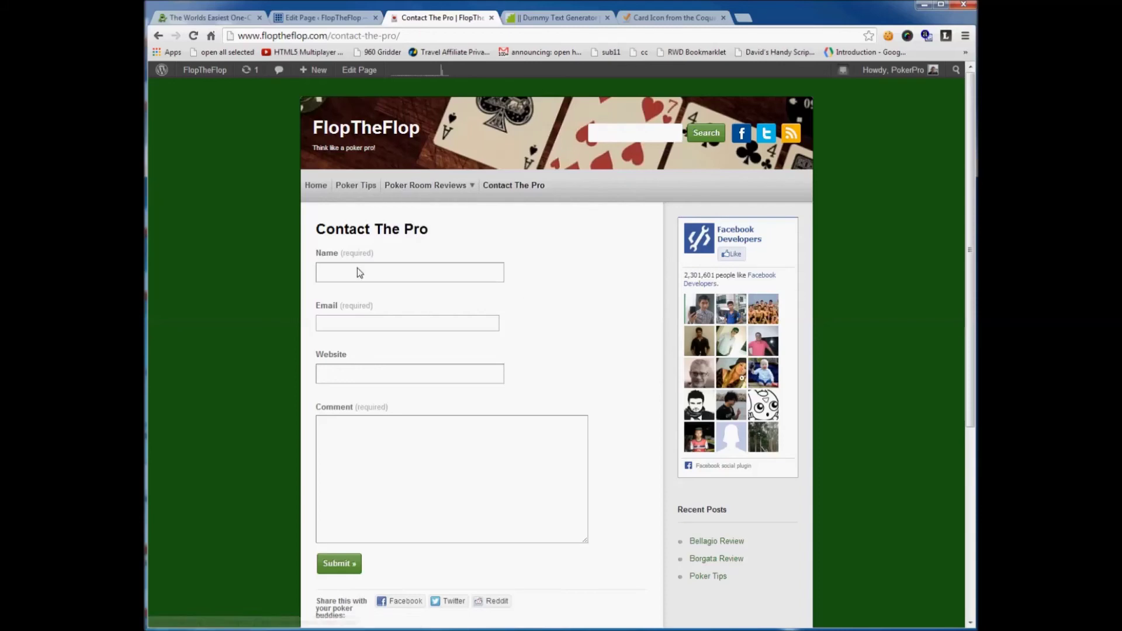
{"action": "scroll", "coordinate": [255, 250], "scroll_direction": "down", "scroll_amount": 2}
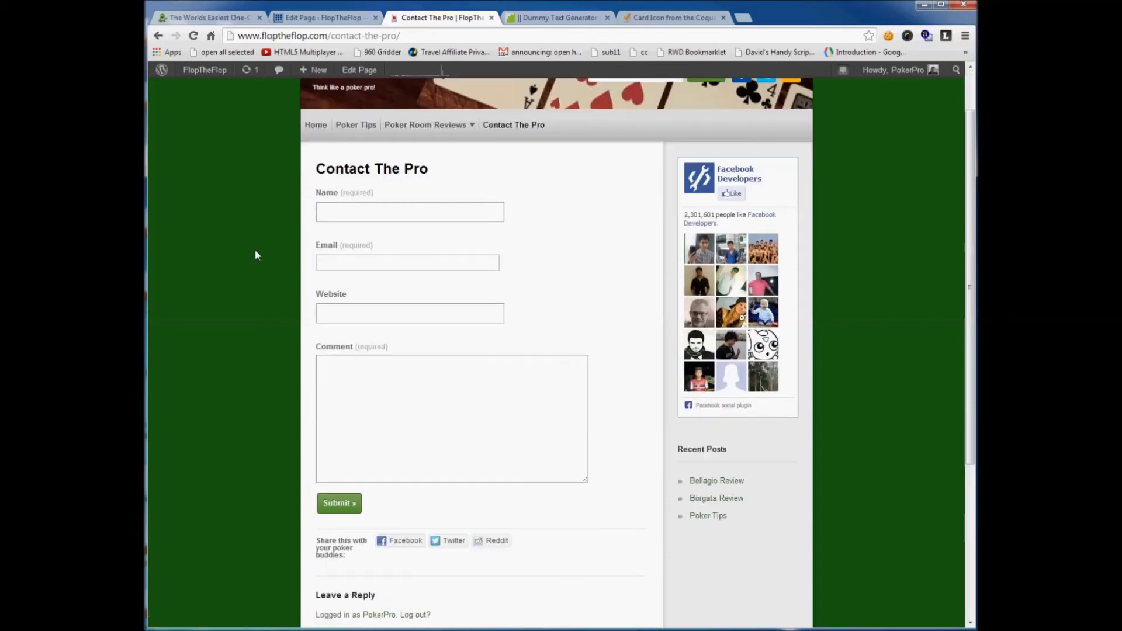
{"action": "scroll", "coordinate": [255, 250], "scroll_direction": "down", "scroll_amount": 3}
{"action": "scroll", "coordinate": [255, 250], "scroll_direction": "up", "scroll_amount": 5}
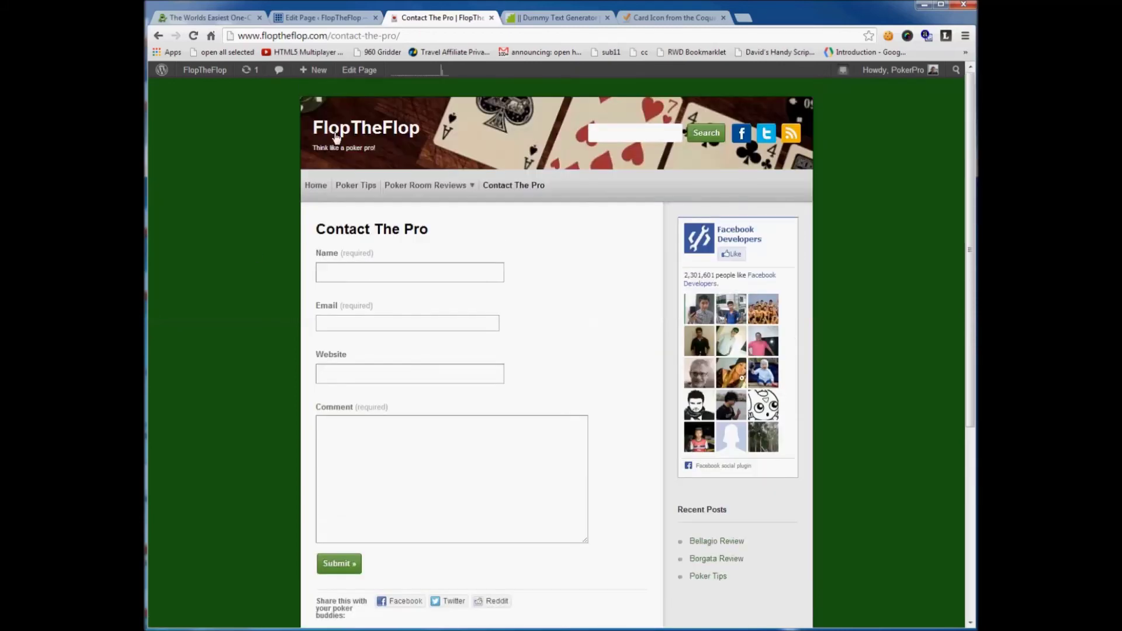
{"action": "key", "text": "F5"}
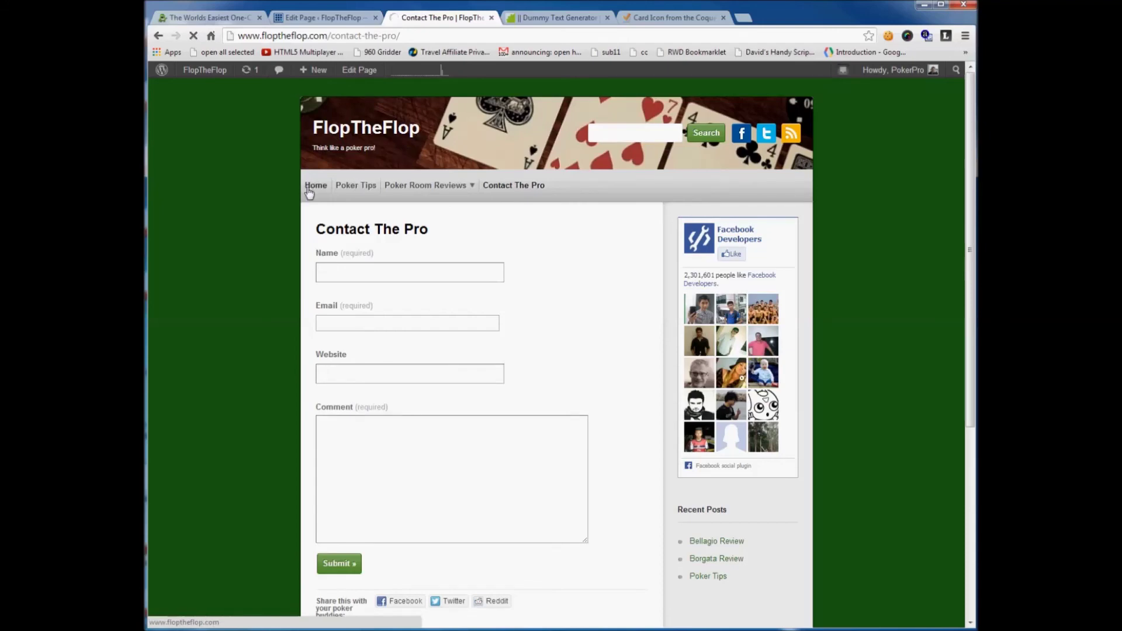
- Go to the FlopTheFlop home page and scroll through its posts and Facebook Like Box
{"action": "left_click", "coordinate": [309, 185]}
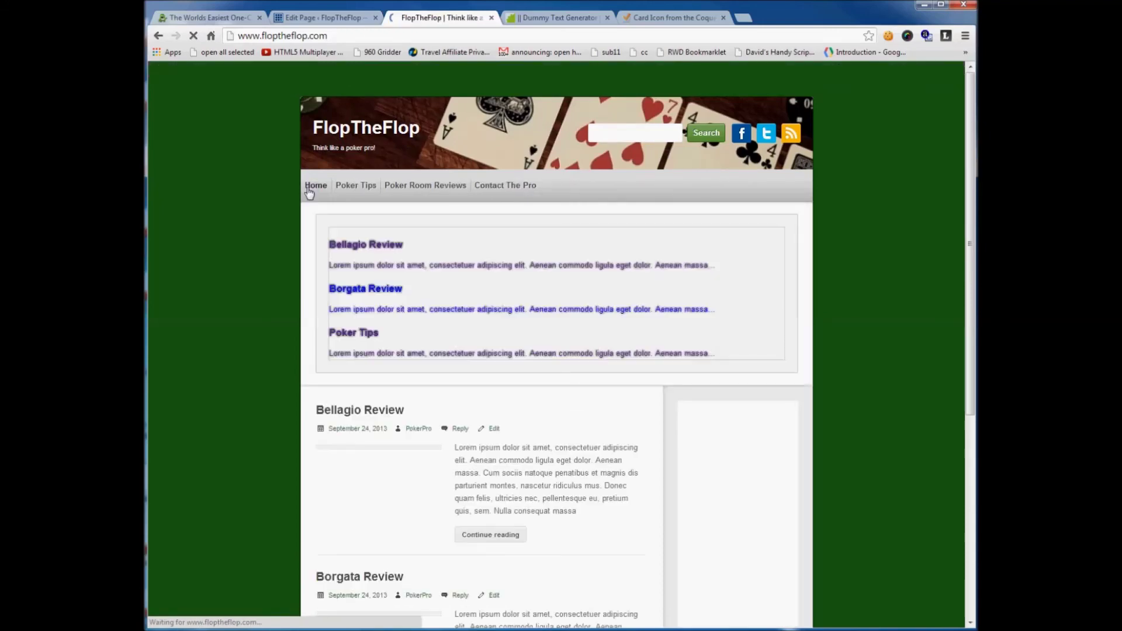
{"action": "scroll", "coordinate": [310, 194], "scroll_direction": "down", "scroll_amount": 8}
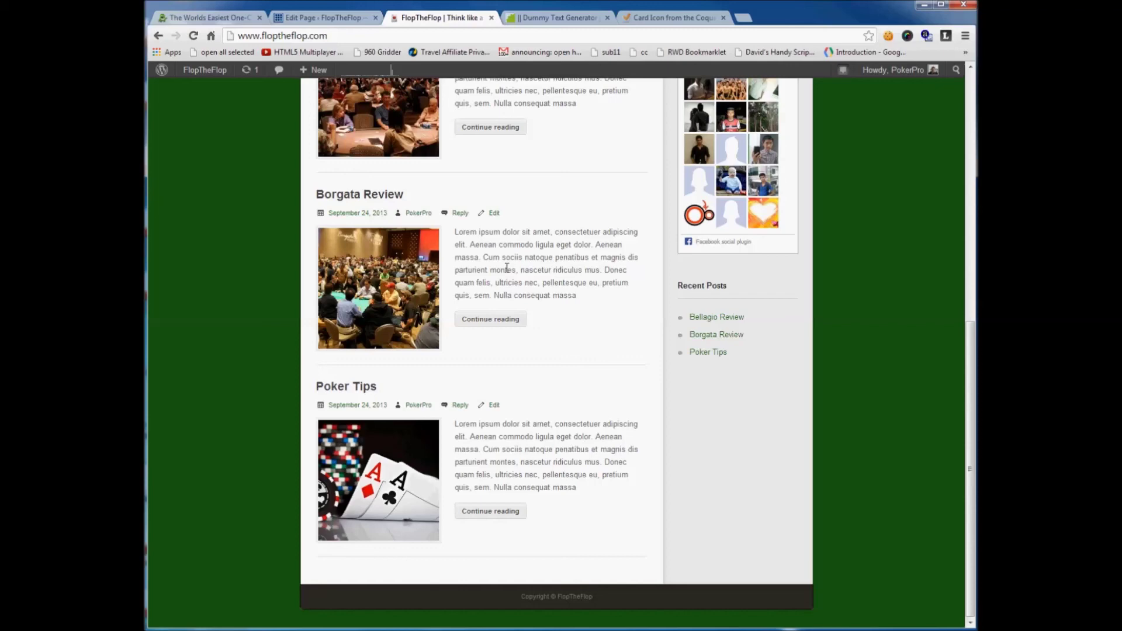
{"action": "scroll", "coordinate": [506, 267], "scroll_direction": "up", "scroll_amount": 10}
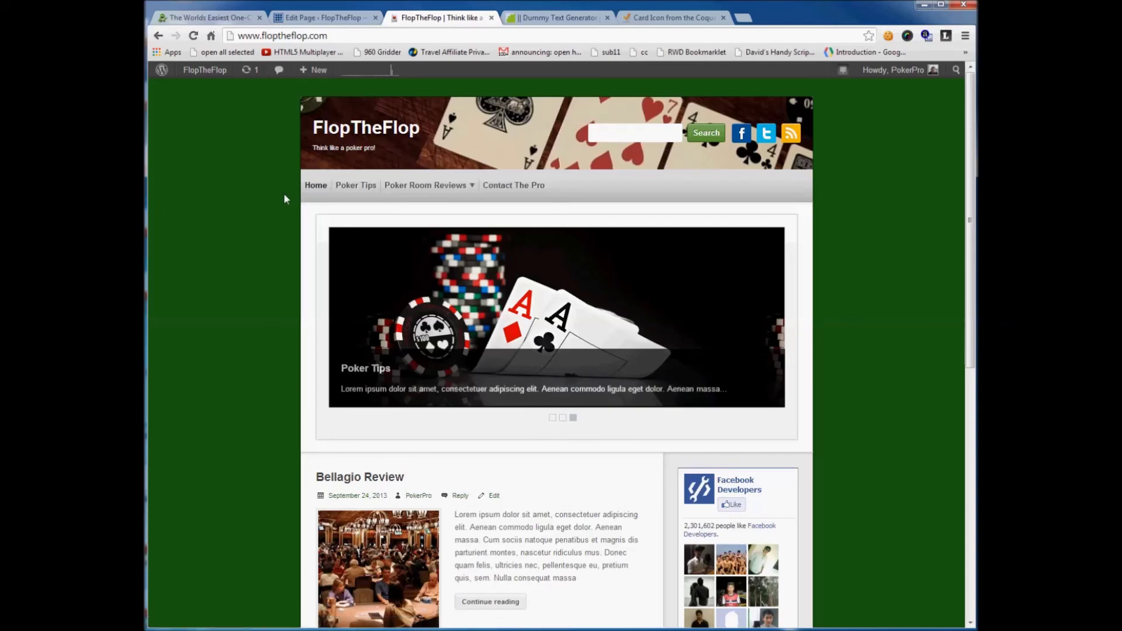
{"action": "scroll", "coordinate": [262, 209], "scroll_direction": "down", "scroll_amount": 8}
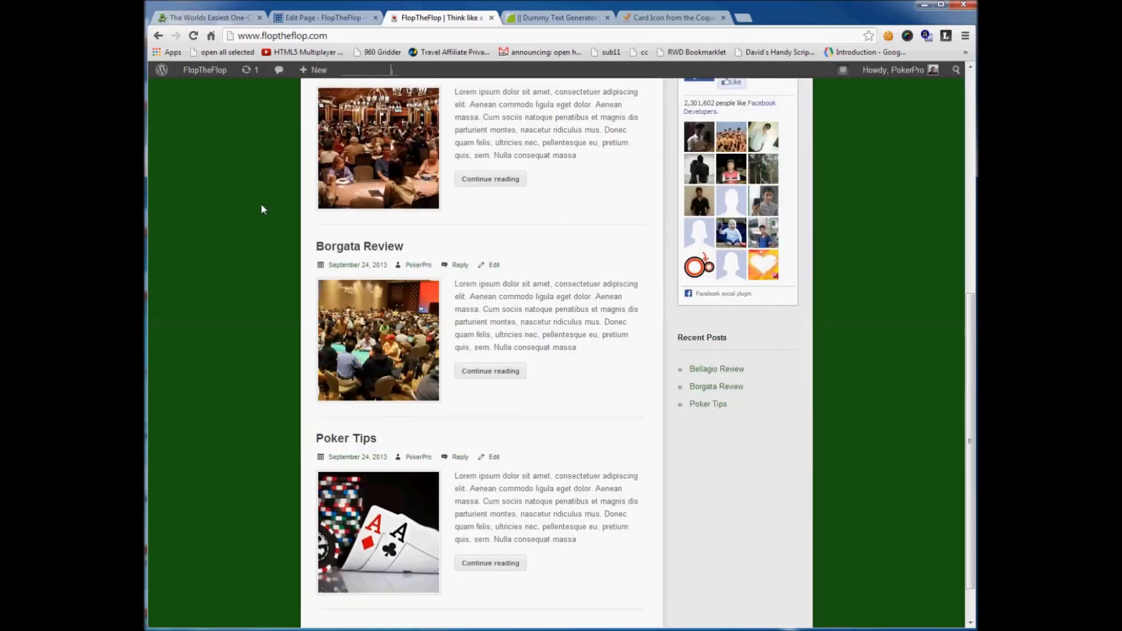
{"action": "scroll", "coordinate": [261, 210], "scroll_direction": "up", "scroll_amount": 6}
{"action": "scroll", "coordinate": [261, 209], "scroll_direction": "up", "scroll_amount": 2}
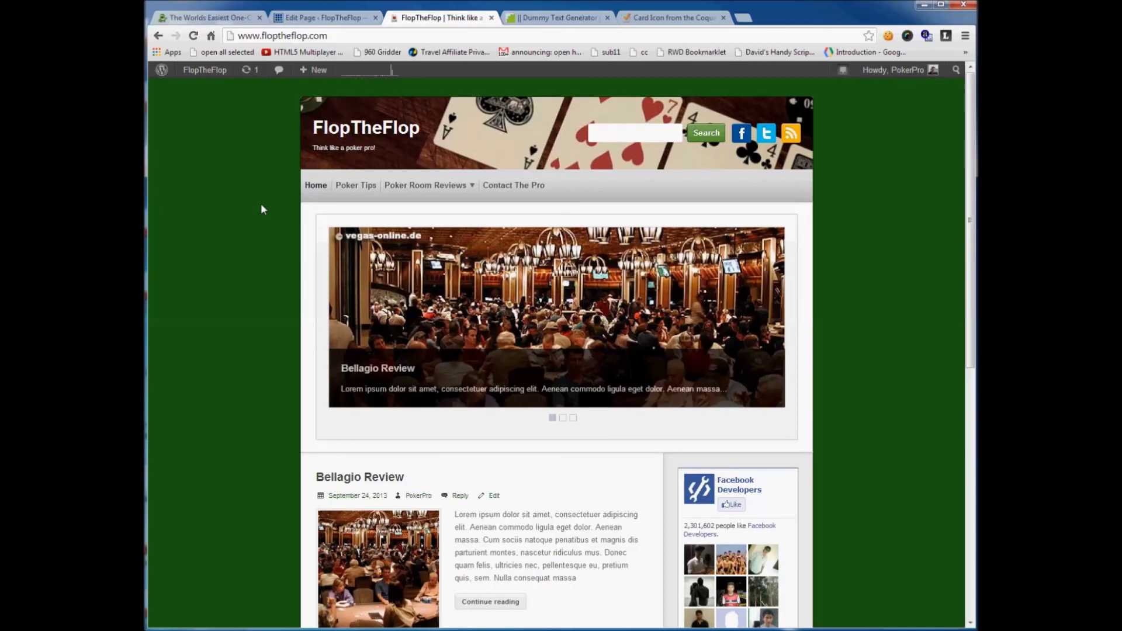
{"action": "scroll", "coordinate": [261, 209], "scroll_direction": "down", "scroll_amount": 8}
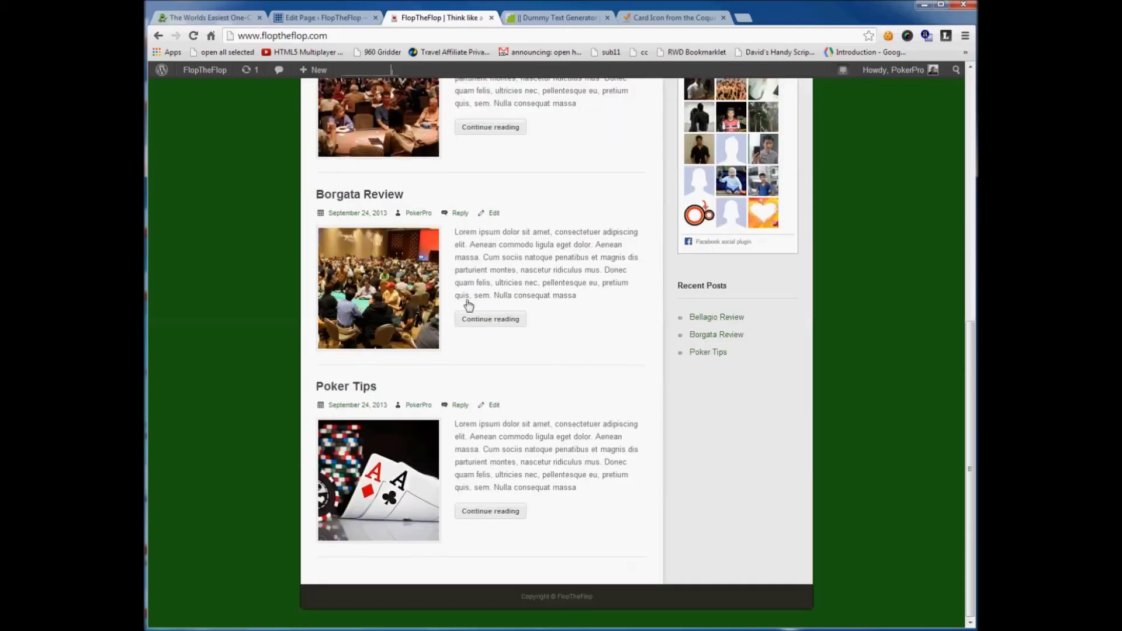
{"action": "scroll", "coordinate": [577, 443], "scroll_direction": "up", "scroll_amount": 8}
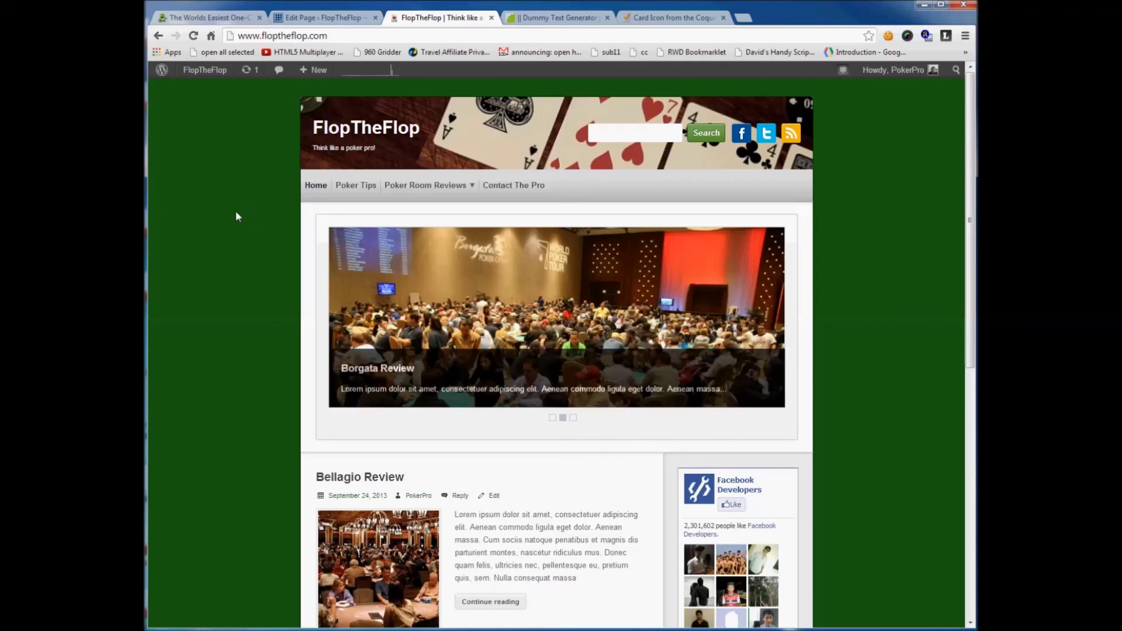
- Highlight the site menu through Contact The Pro, review the page again, and switch to the hosting sign-up slide
{"action": "left_click_drag", "start_coordinate": [275, 125], "coordinate": [529, 194]}
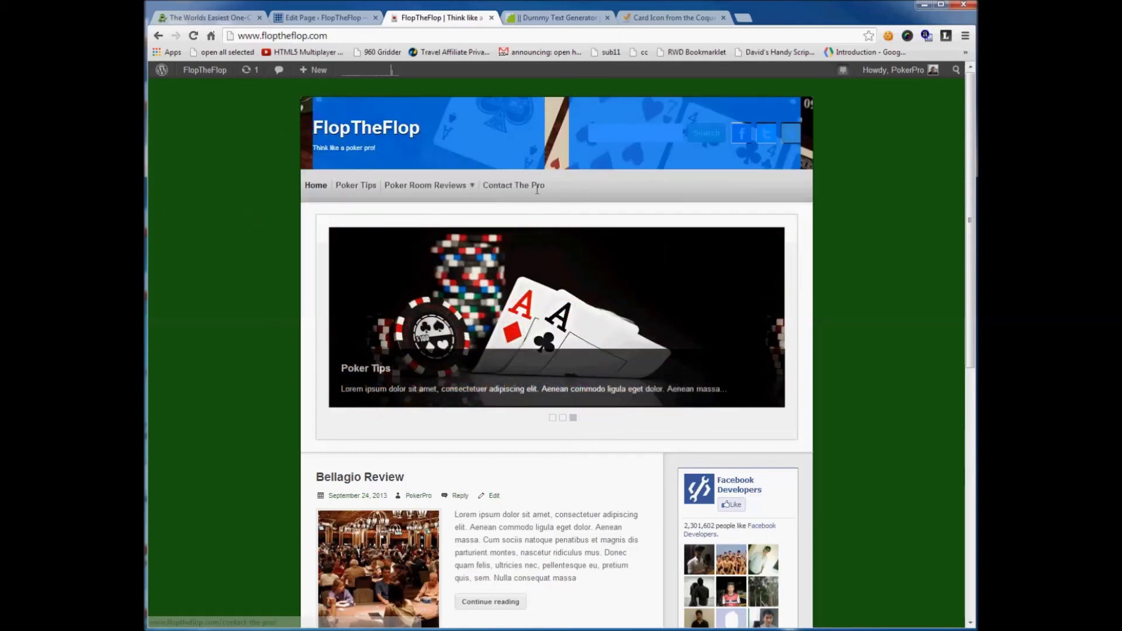
{"action": "left_click", "coordinate": [226, 159]}
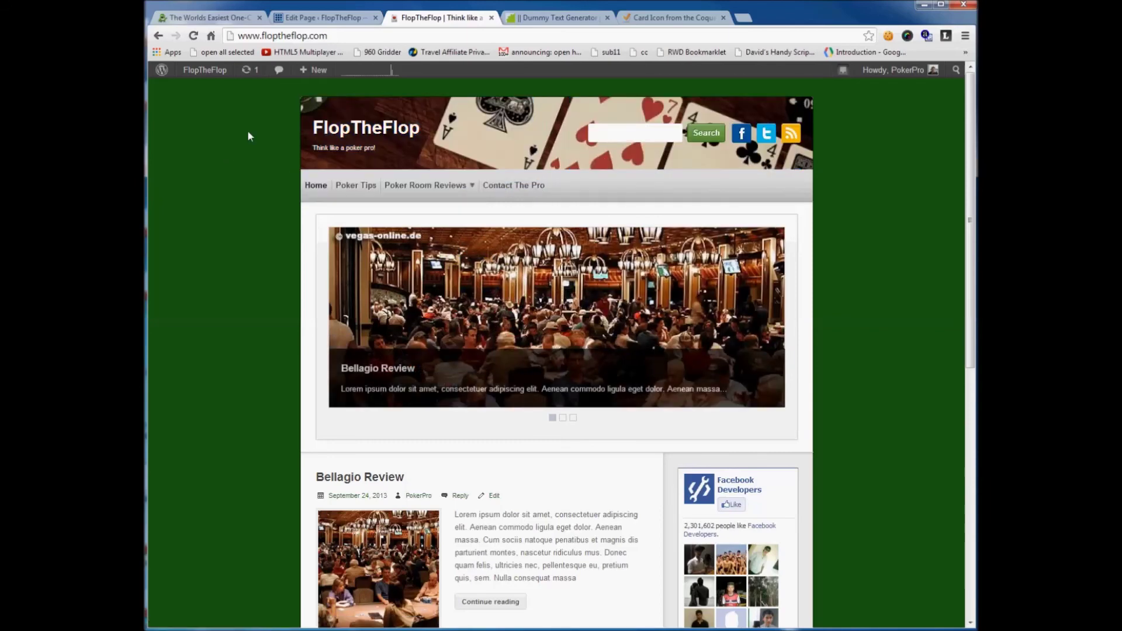
{"action": "scroll", "coordinate": [233, 163], "scroll_direction": "down", "scroll_amount": 9}
{"action": "scroll", "coordinate": [233, 164], "scroll_direction": "up", "scroll_amount": 10}
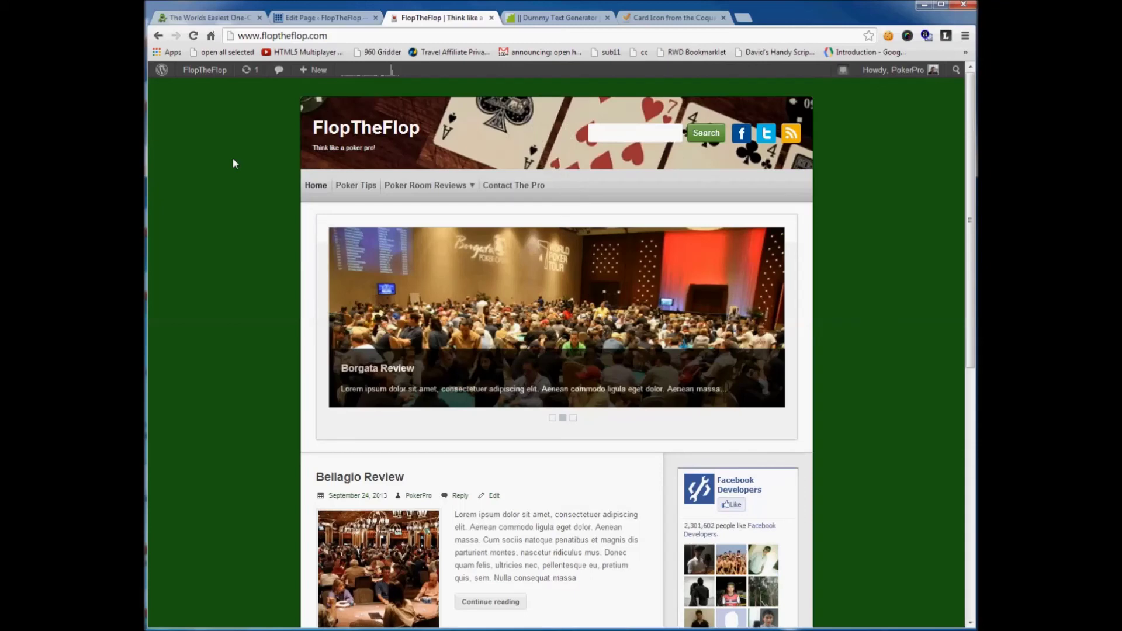
{"action": "scroll", "coordinate": [232, 158], "scroll_direction": "down", "scroll_amount": 6}
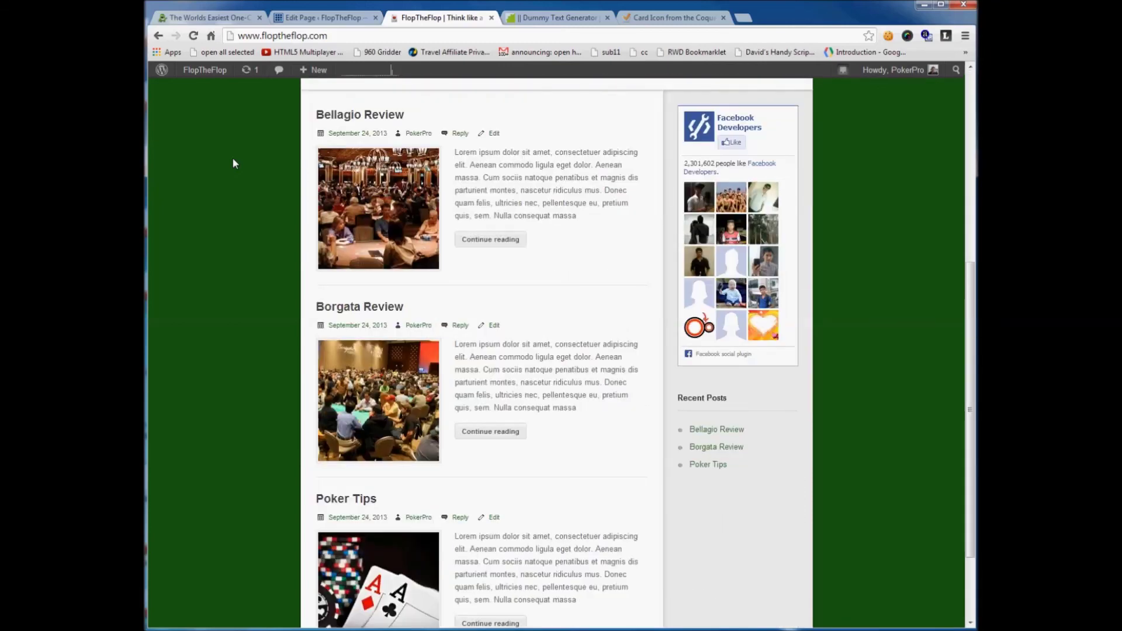
{"action": "scroll", "coordinate": [233, 159], "scroll_direction": "up", "scroll_amount": 6}
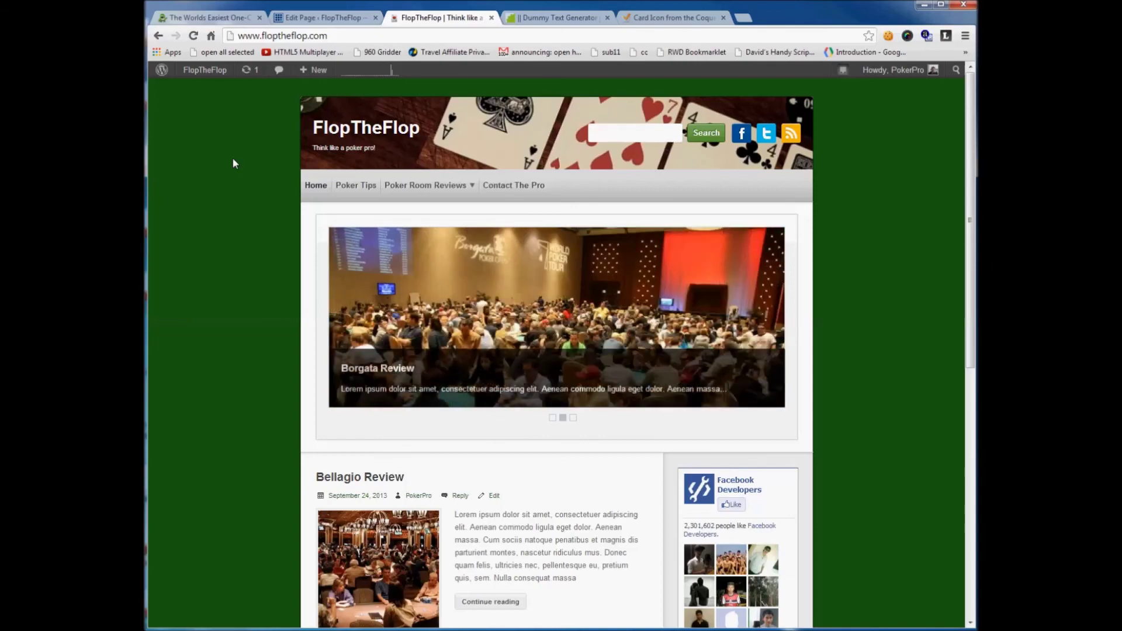
{"action": "scroll", "coordinate": [233, 158], "scroll_direction": "down", "scroll_amount": 5}
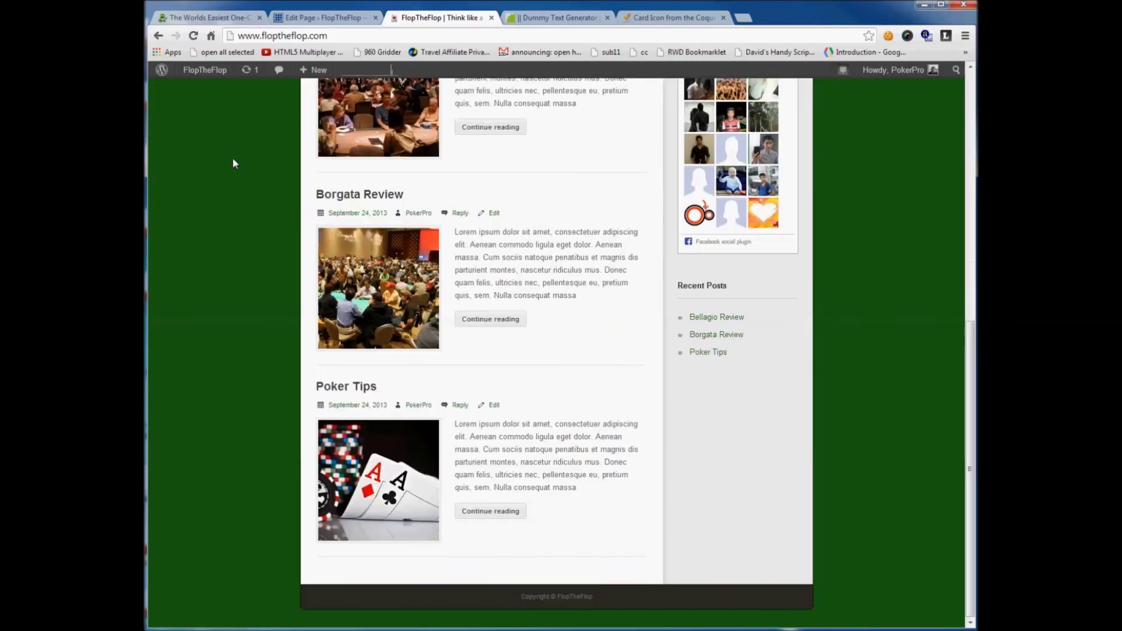
{"action": "scroll", "coordinate": [233, 159], "scroll_direction": "up", "scroll_amount": 4}
{"action": "scroll", "coordinate": [234, 162], "scroll_direction": "up", "scroll_amount": 1}
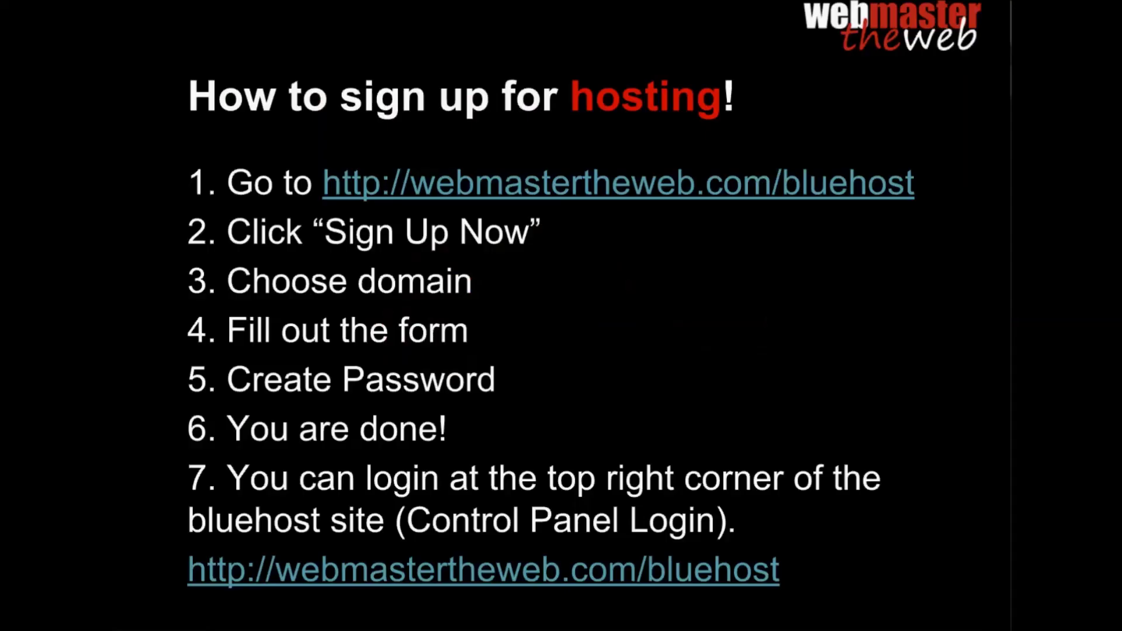
{"action": "mouse_move", "coordinate": [127, 590]}
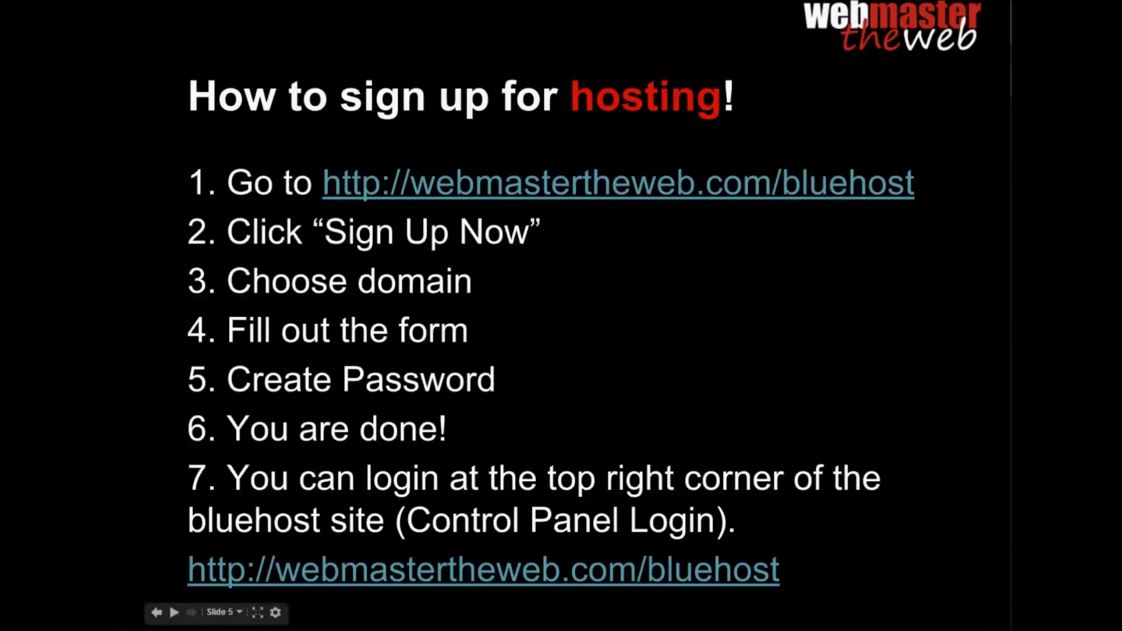